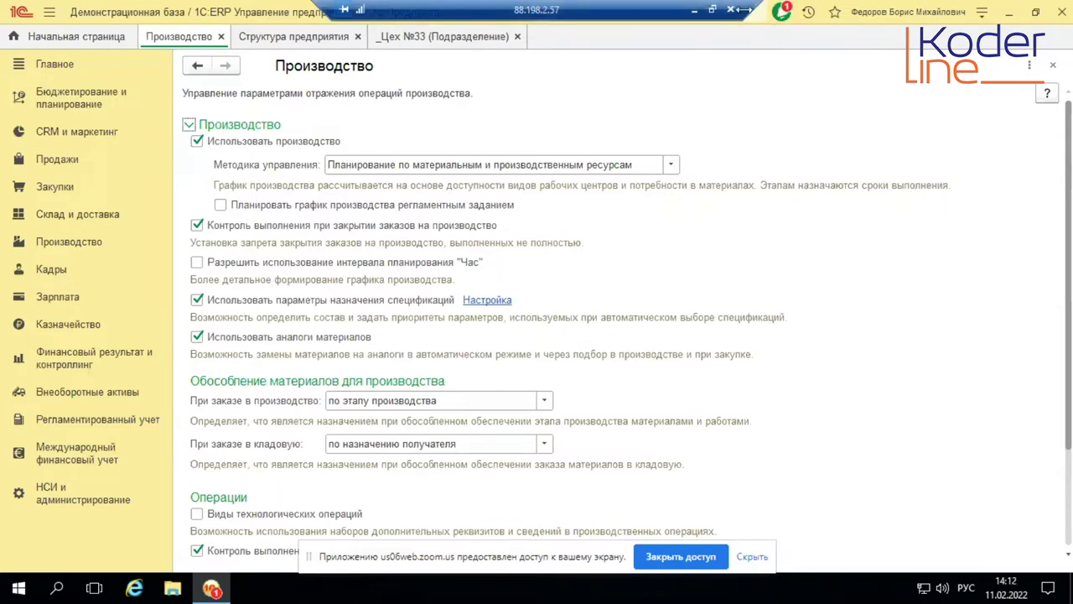
Step: Switch to the Zoom meeting to check the participants' chat messages, and return to the 1C:ERP remote session
click(696, 10)
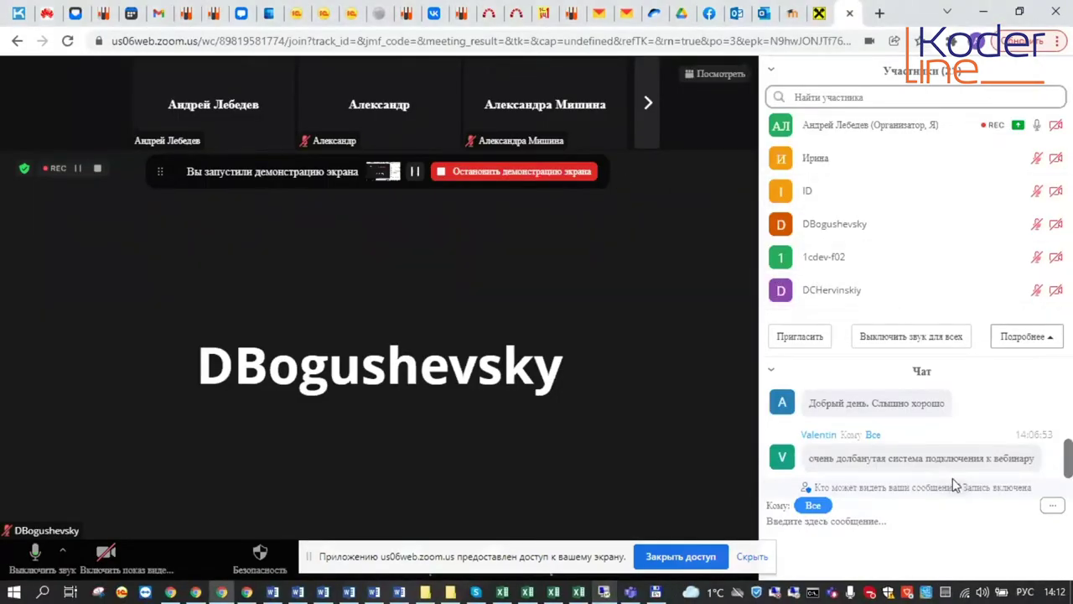
scroll(953, 479, up, 1)
scroll(953, 483, up, 3)
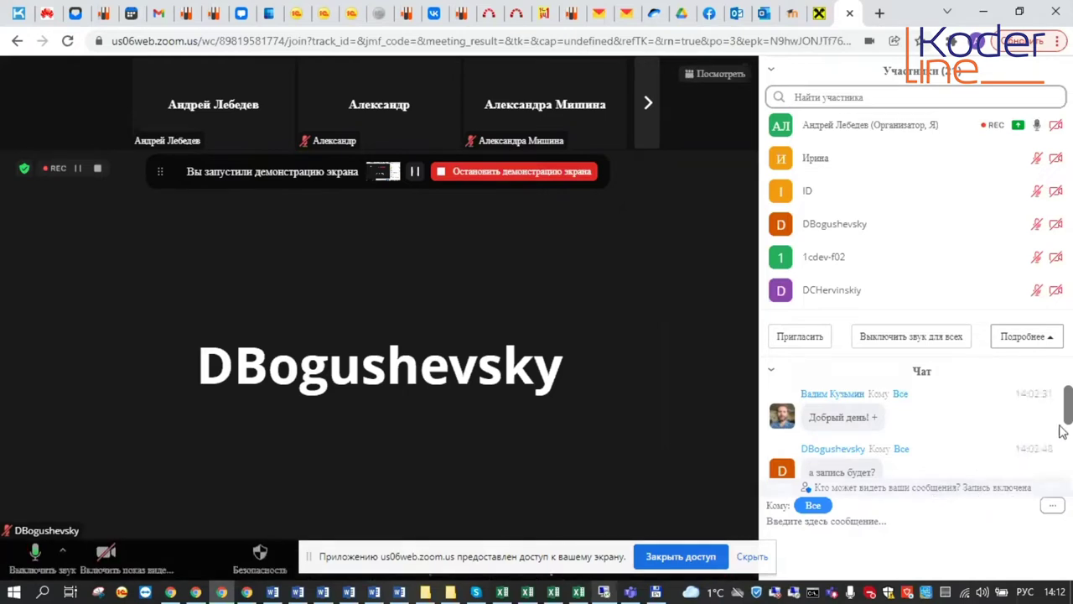
drag(1069, 417, 1070, 478)
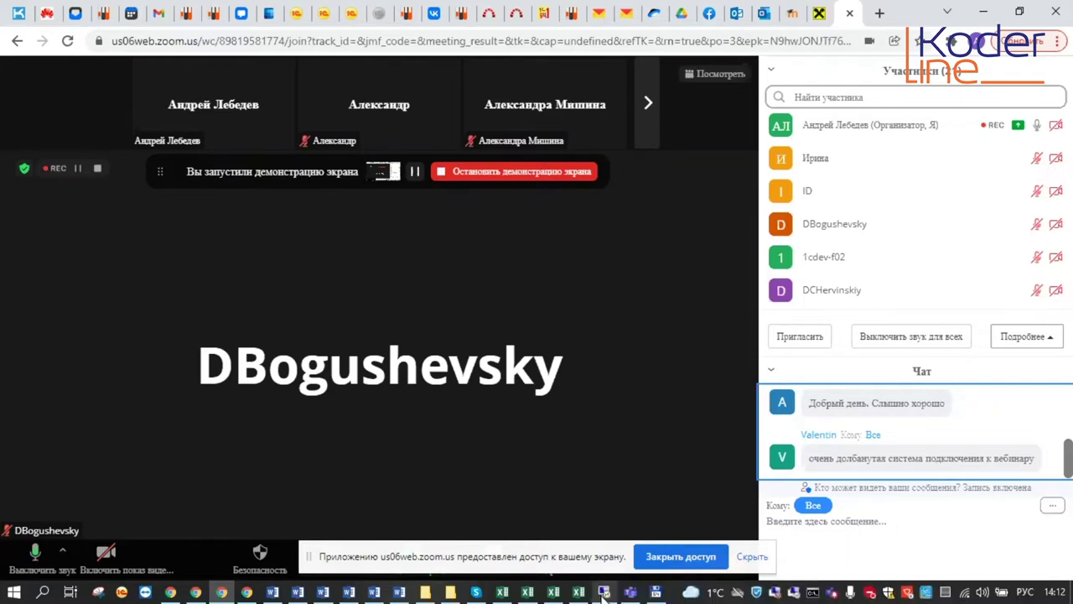
click(604, 593)
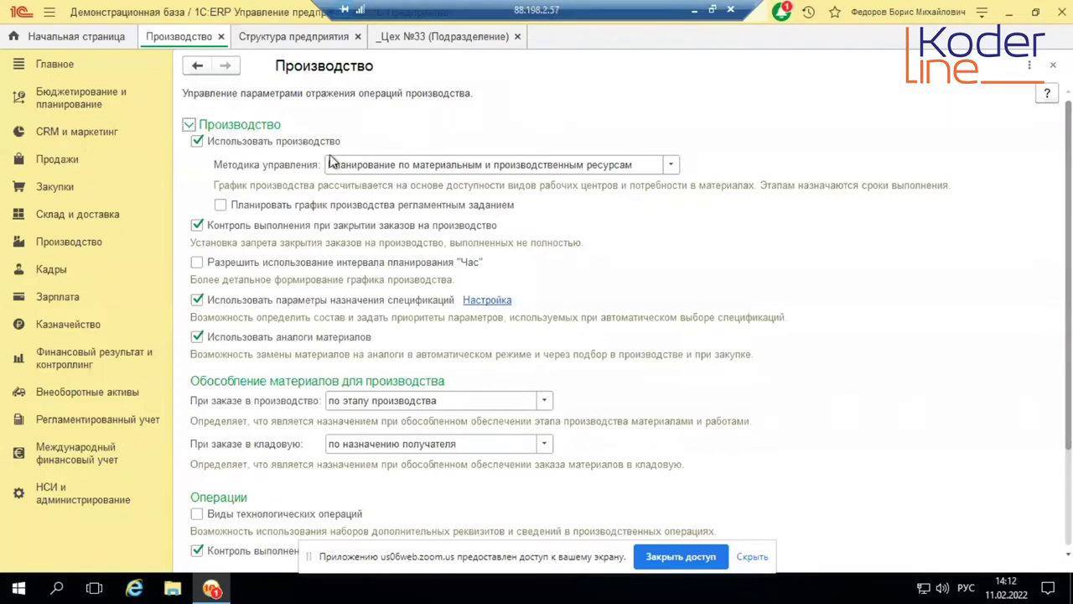
Step: In the production parameters of department _Цех №33, set the ВРЦ availability entry period to 20 days
click(480, 40)
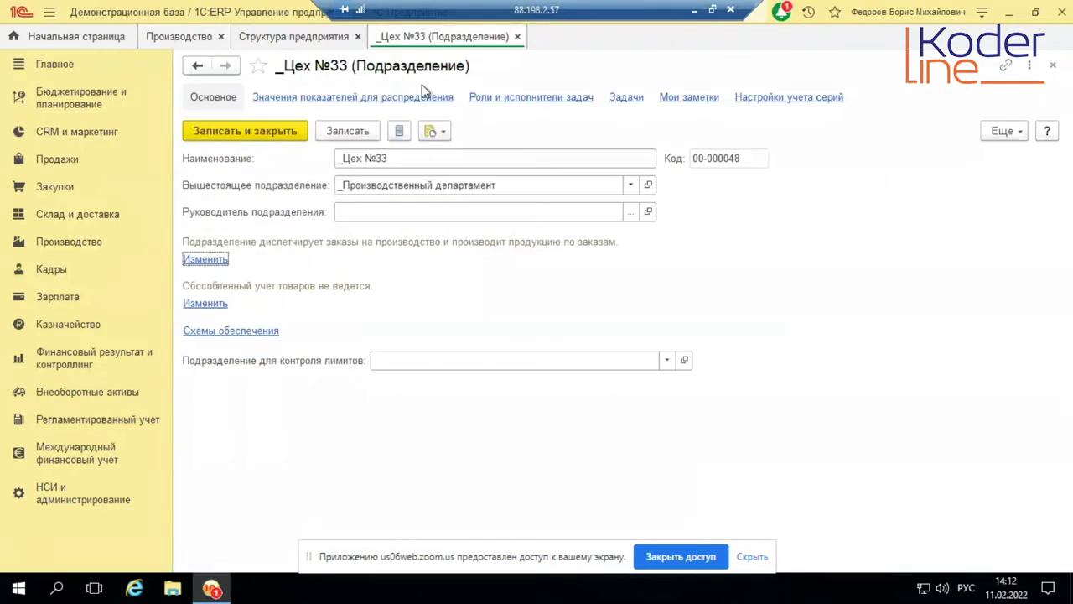
click(209, 260)
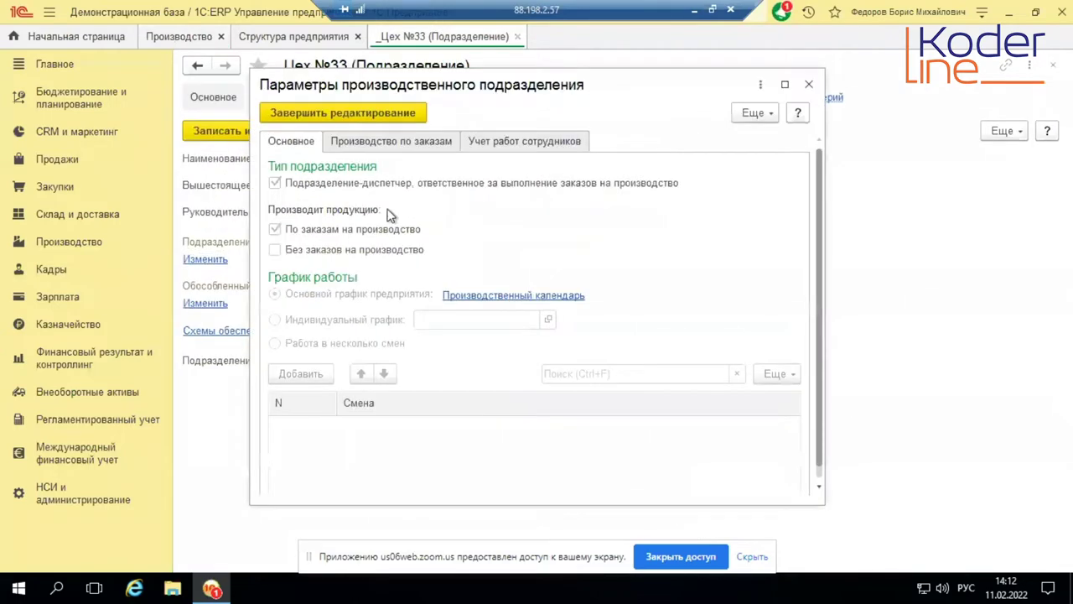
click(394, 140)
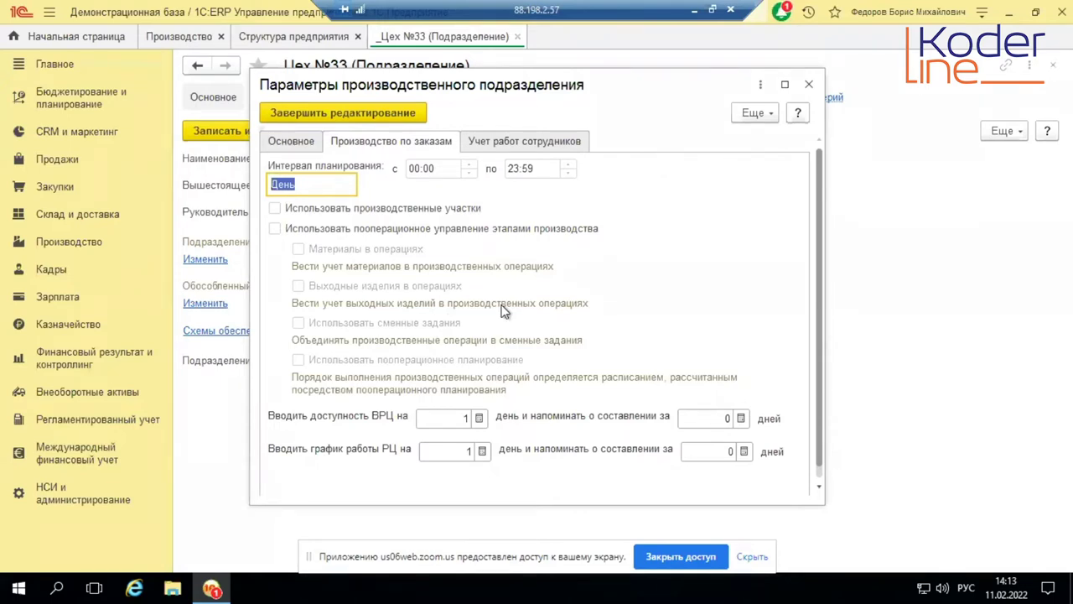
click(470, 420)
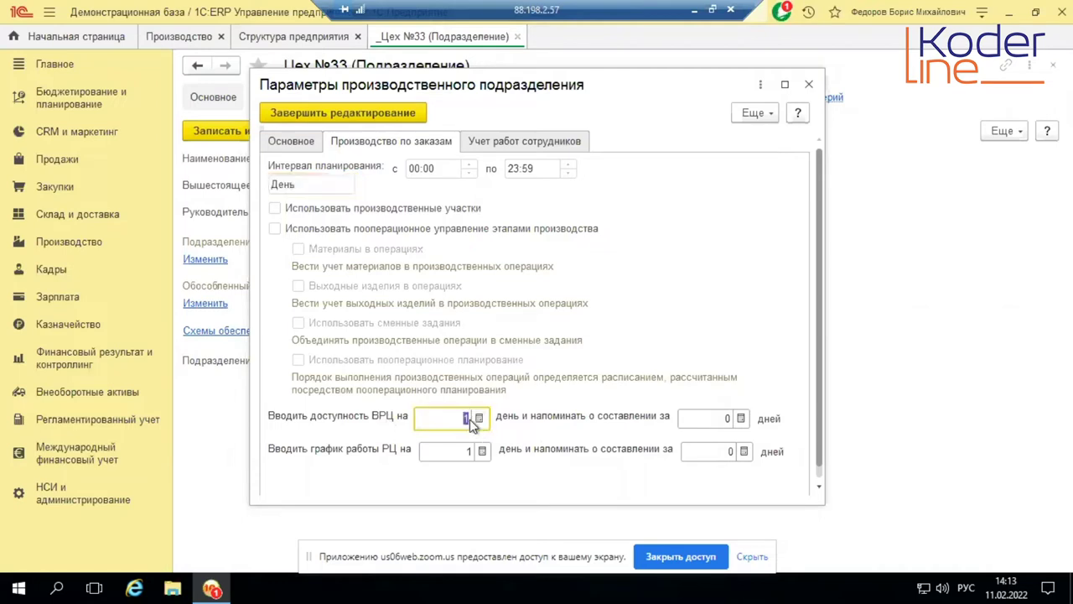
text(20)
key(Tab)
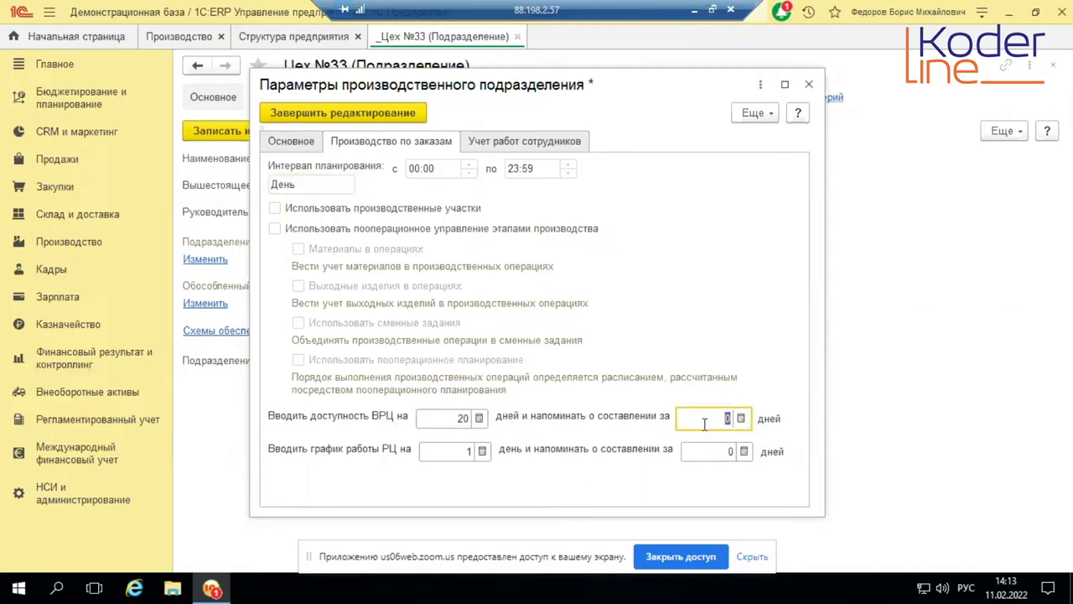
Step: Set the РЦ work schedule entry period to 20 days, finish editing the parameters and save the department
click(468, 449)
text(20)
key(Tab)
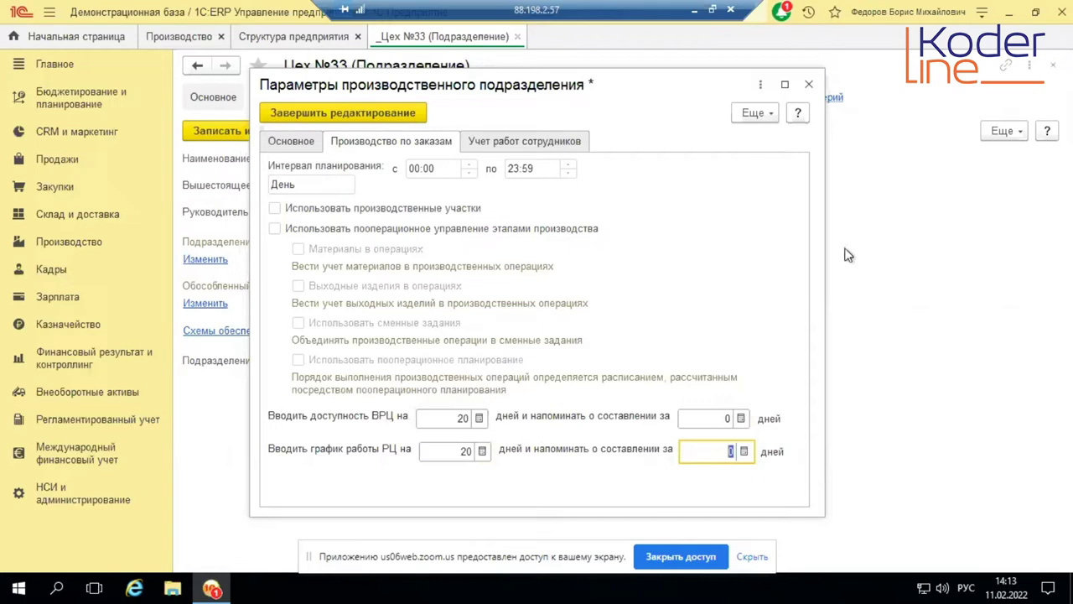
click(385, 115)
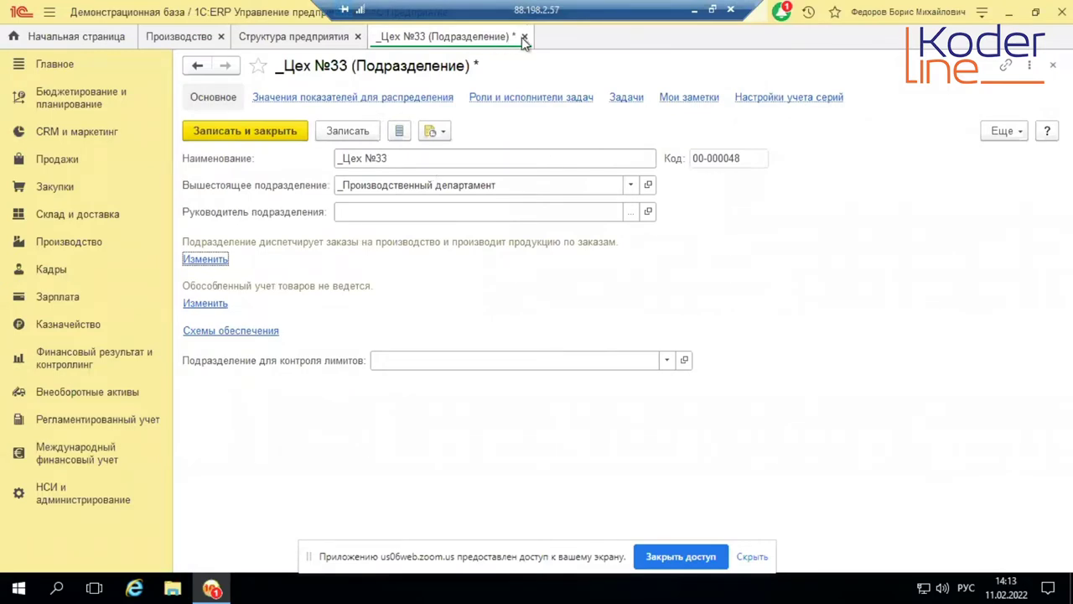
click(252, 134)
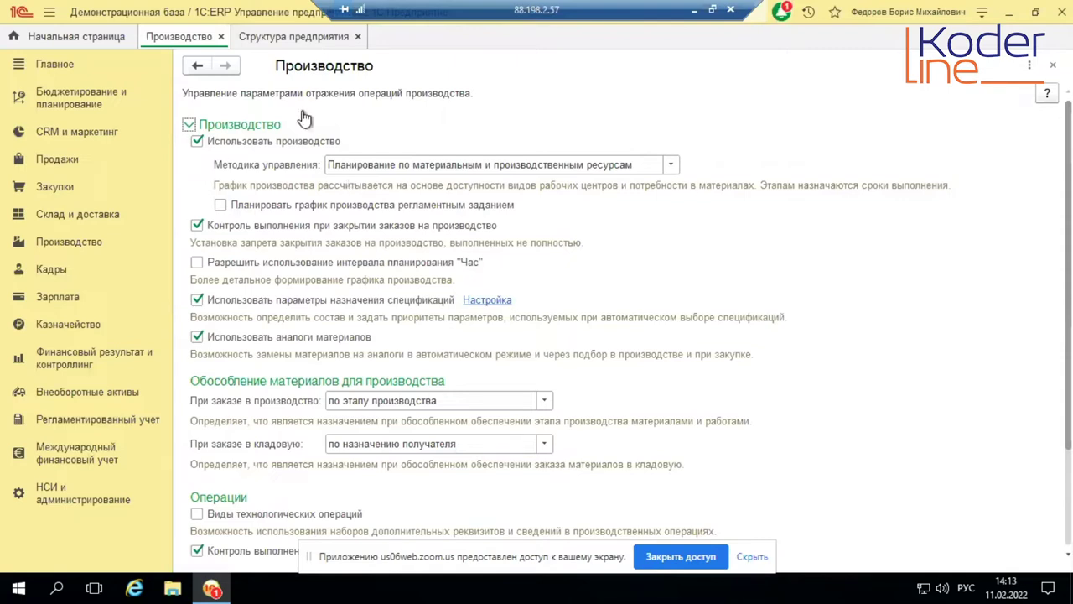
Step: Open the active resource specification "Стол кухонный" with code 00-000098 from the resource specifications list
click(87, 245)
click(279, 211)
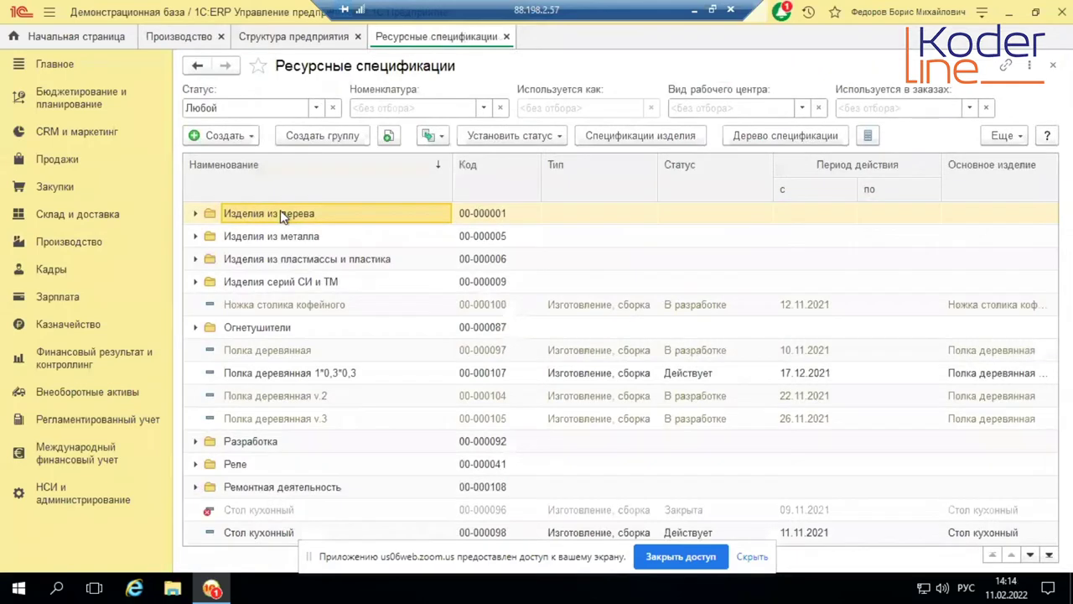
scroll(379, 371, down, 2)
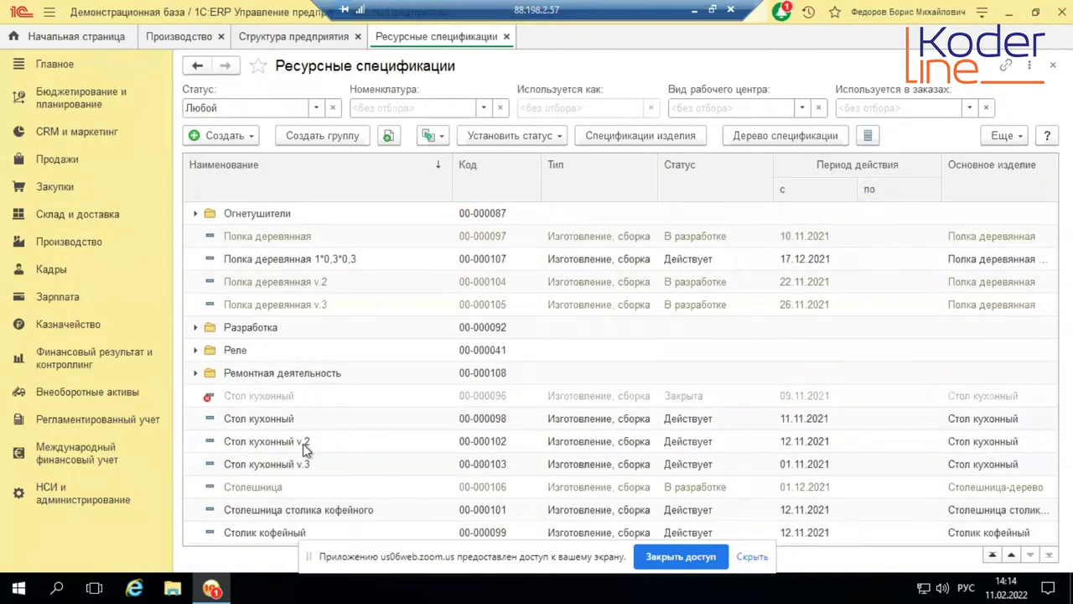
click(250, 422)
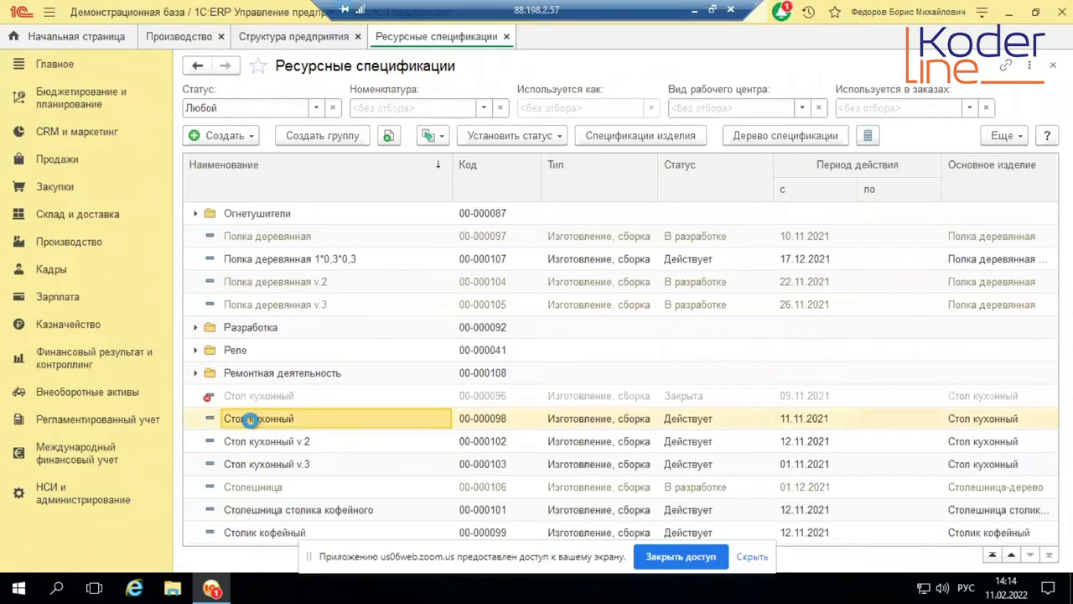
double_click(251, 420)
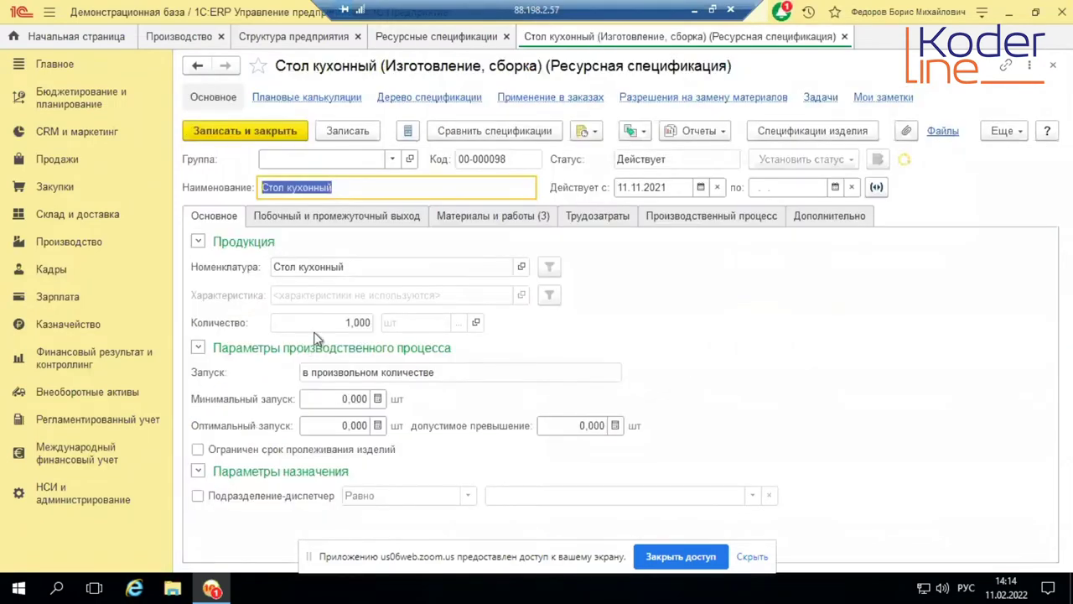
Step: Review the production process and the materials of the "Стол кухонный" specification, and close it
click(723, 216)
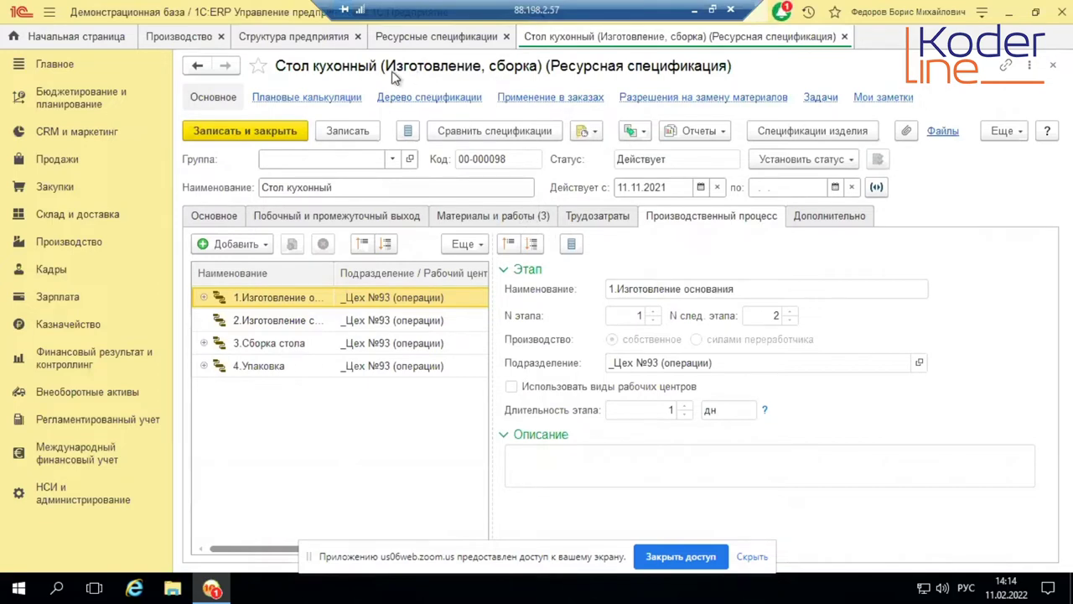
click(441, 217)
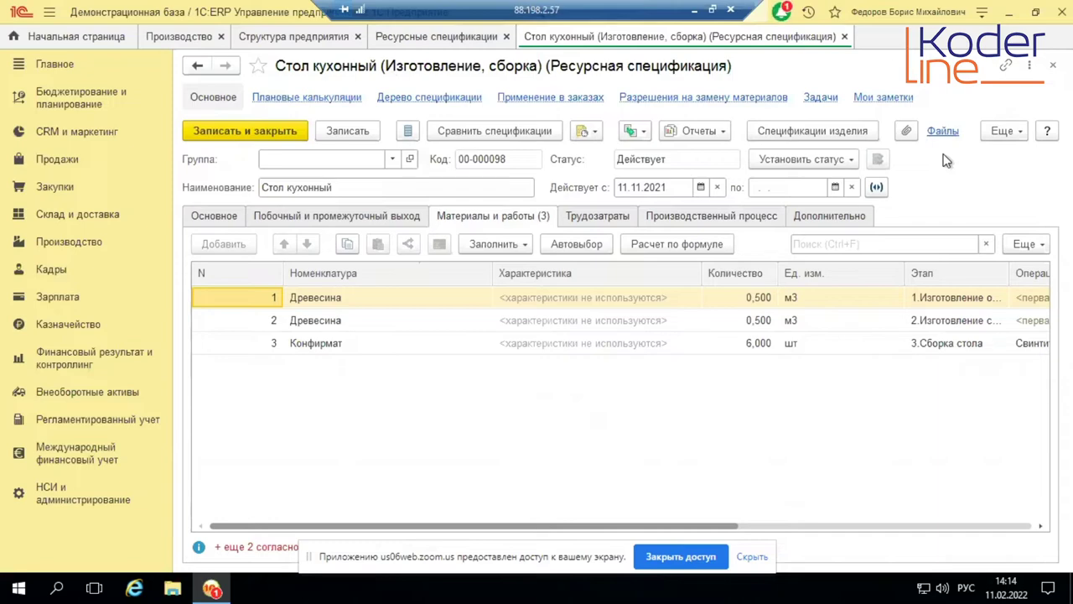
click(844, 36)
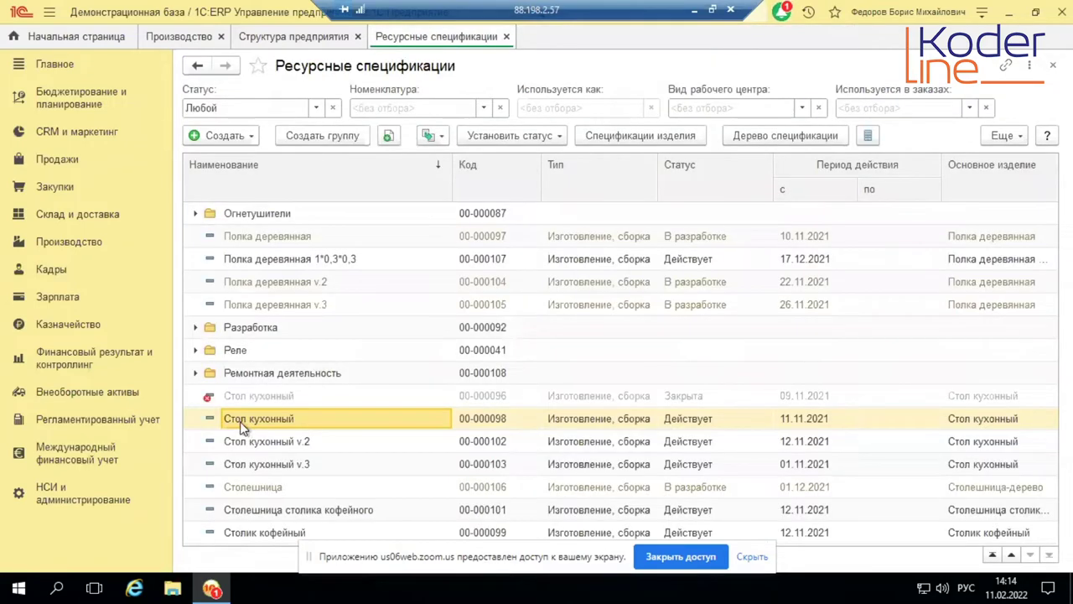
Step: Copy the "Стол кухонный" resource specification and name the copy "Стол кухонный (РЦ)"
right_click(242, 423)
click(334, 320)
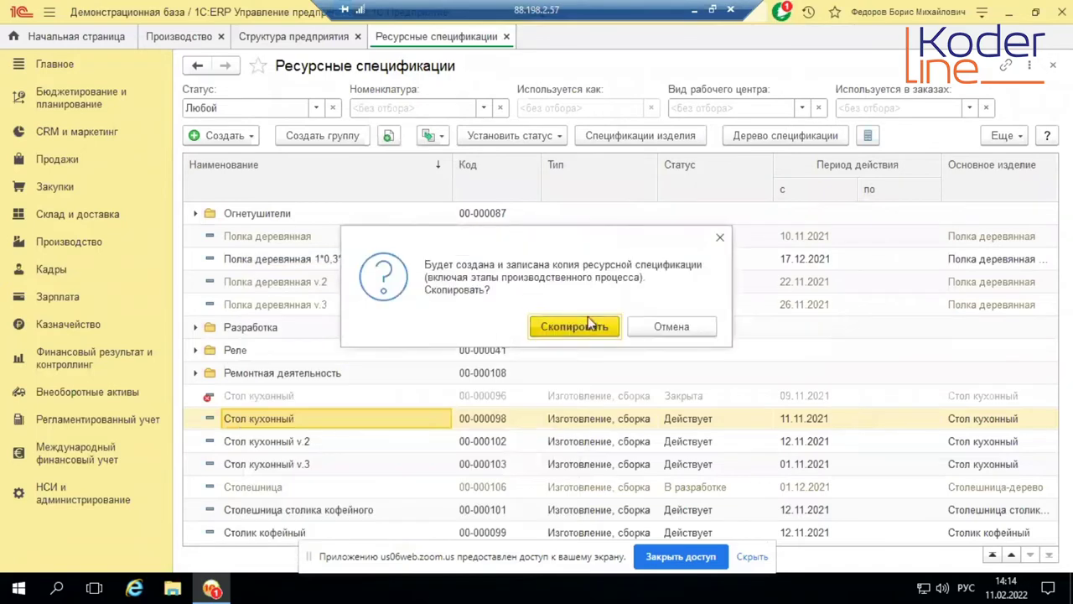
click(574, 326)
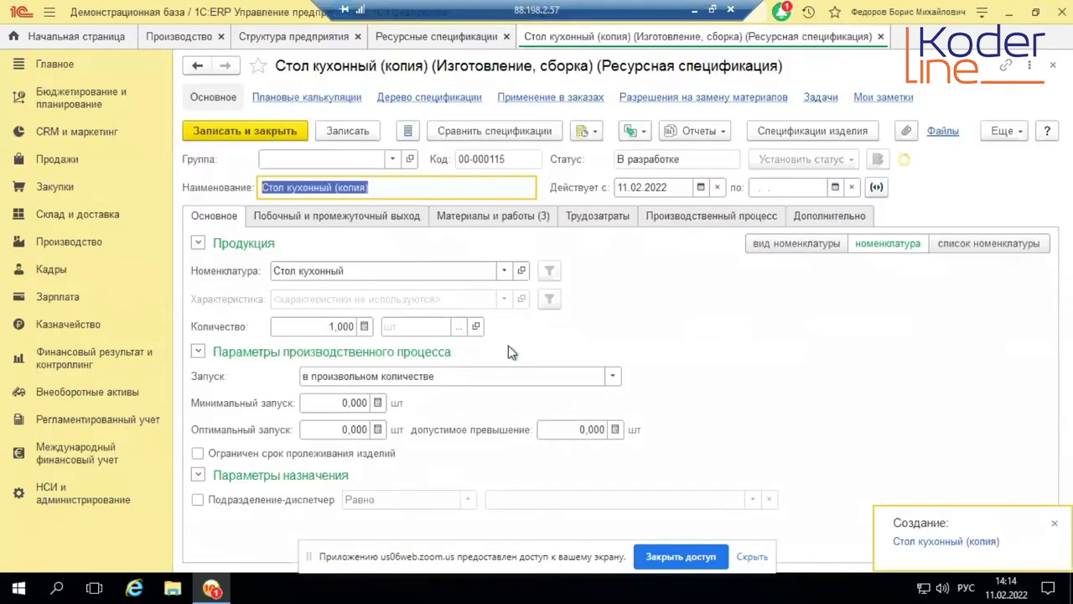
click(373, 187)
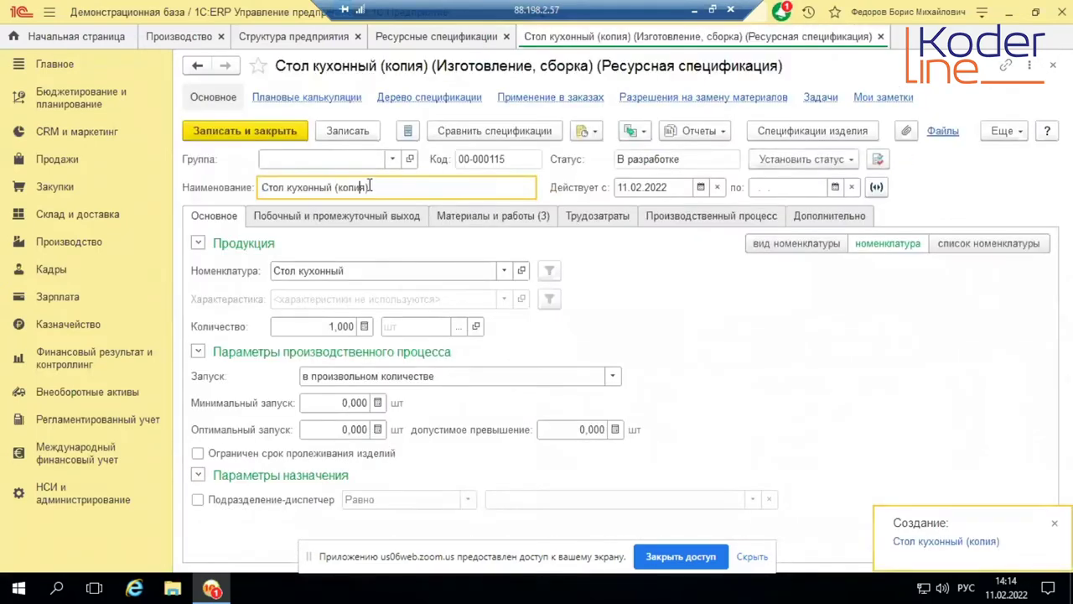
drag(367, 187, 344, 187)
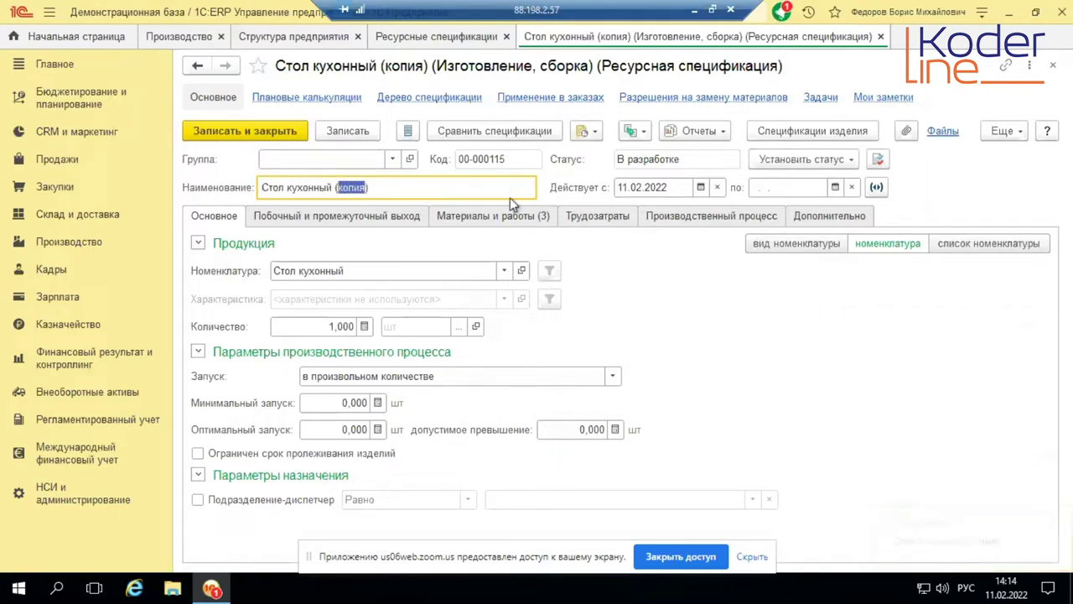
text(РЦ)
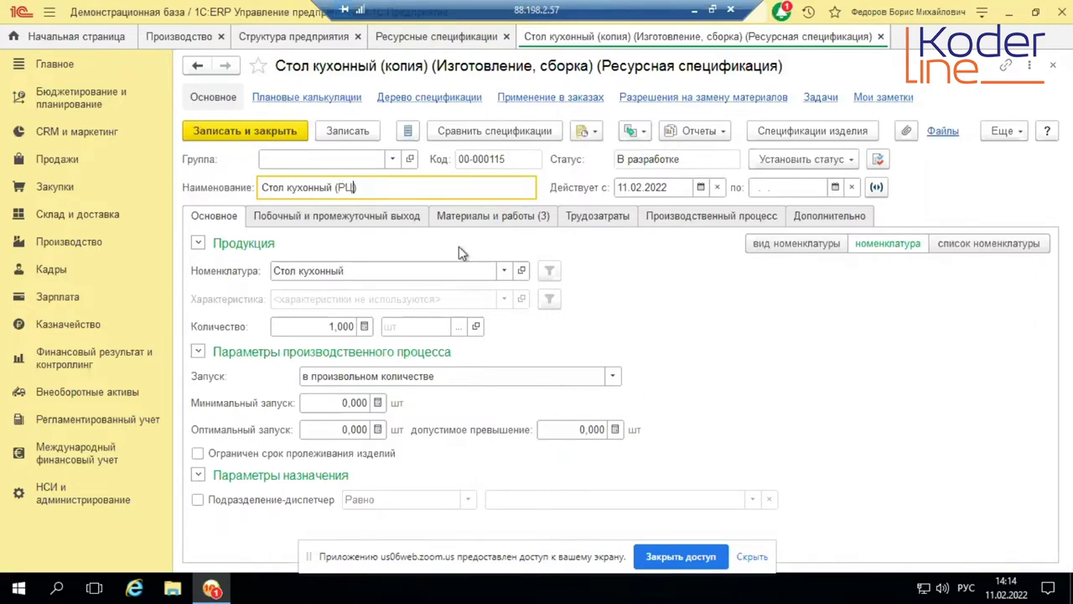
Step: Delete the operations "Установить" and "Проверить" from stage "3.Сборка стола" in the copied specification's production process
click(473, 216)
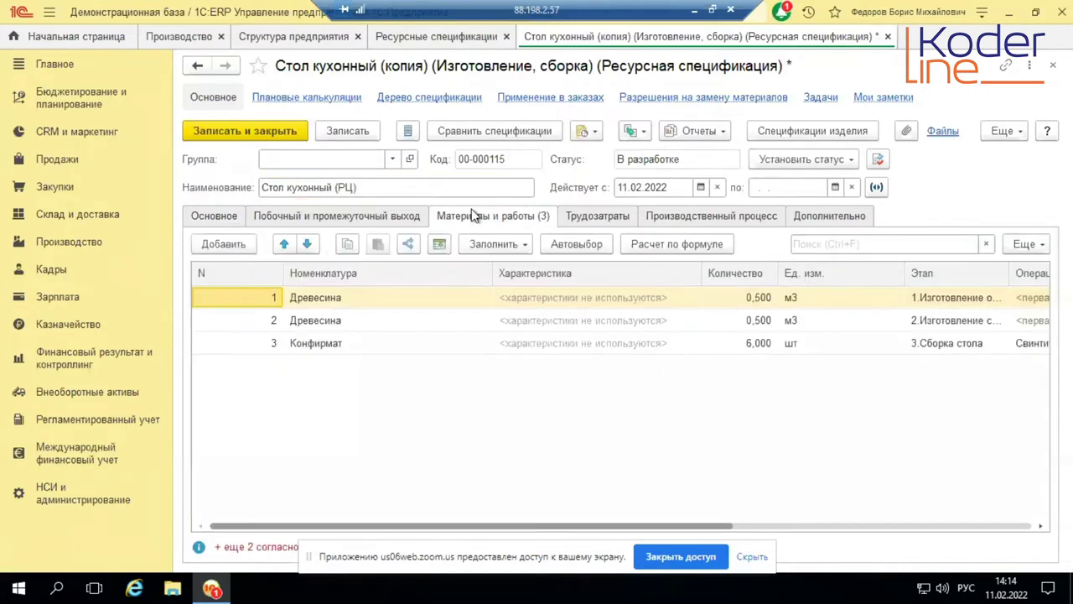
click(347, 346)
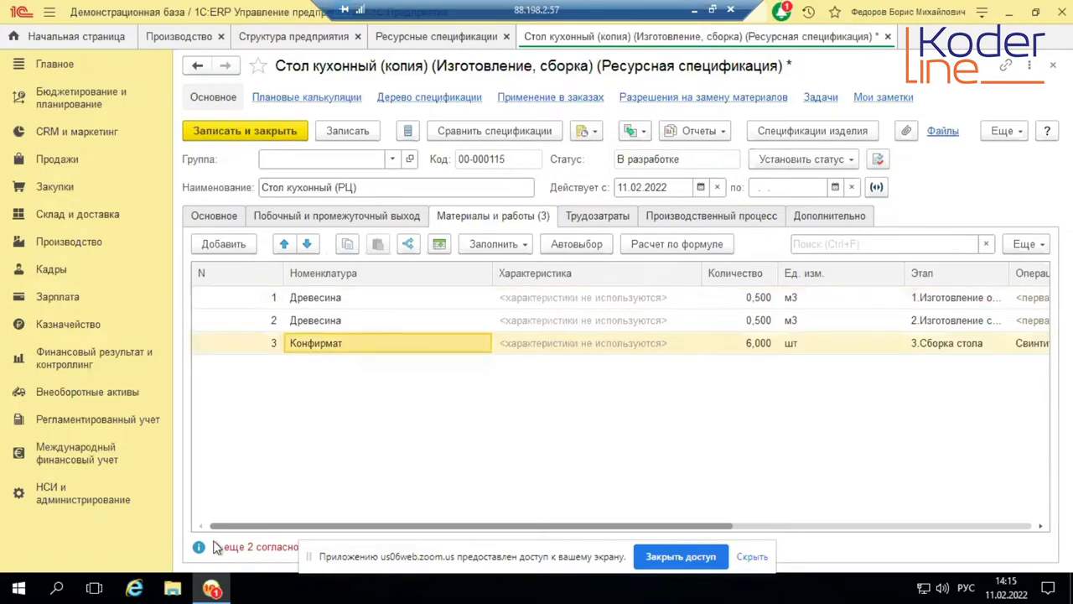
click(699, 217)
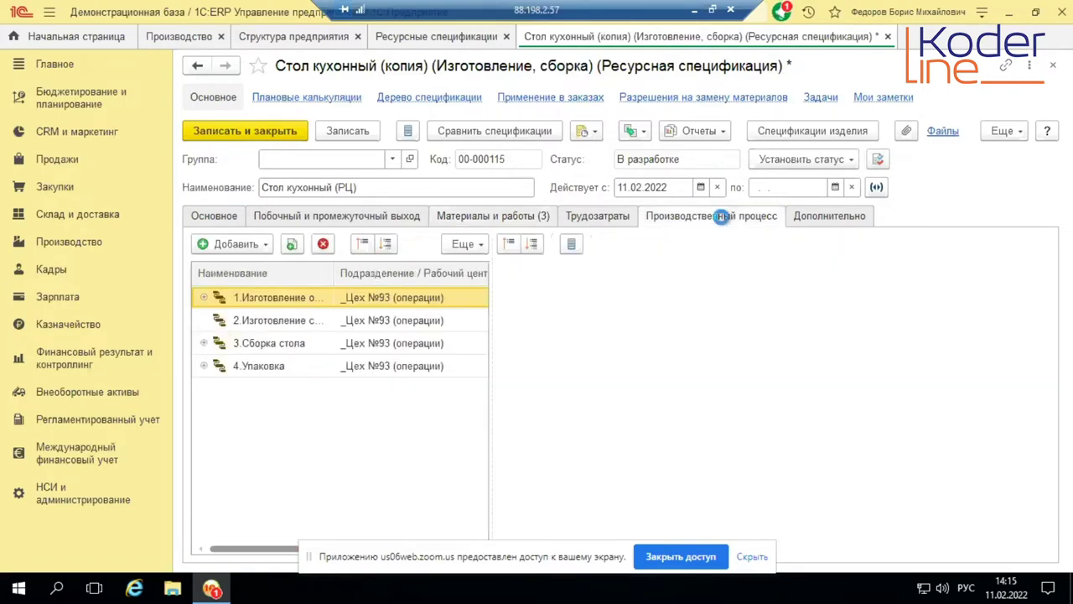
click(204, 343)
click(256, 369)
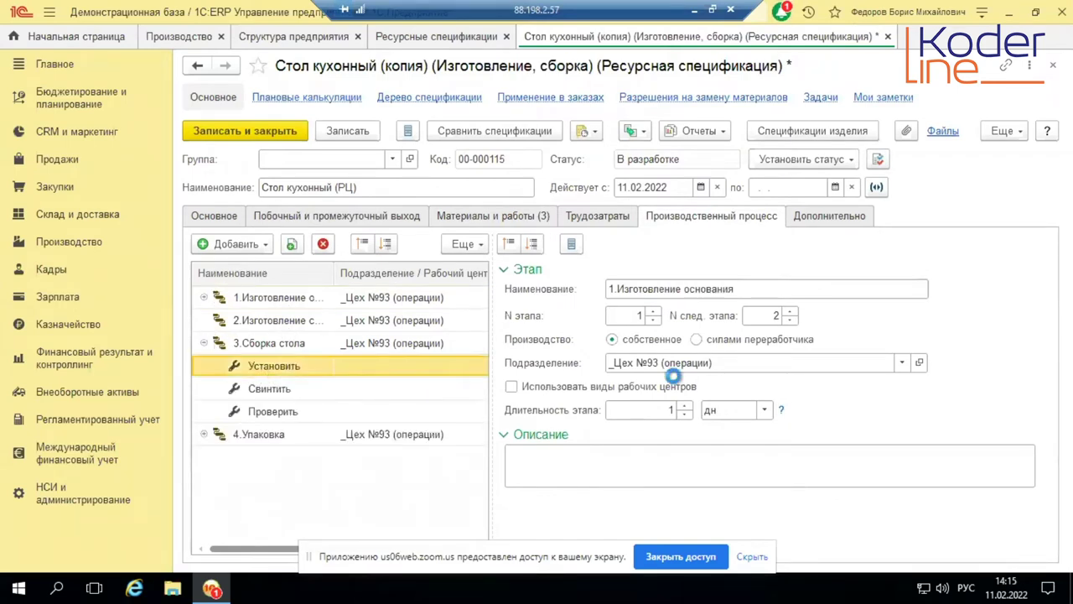
key(Delete)
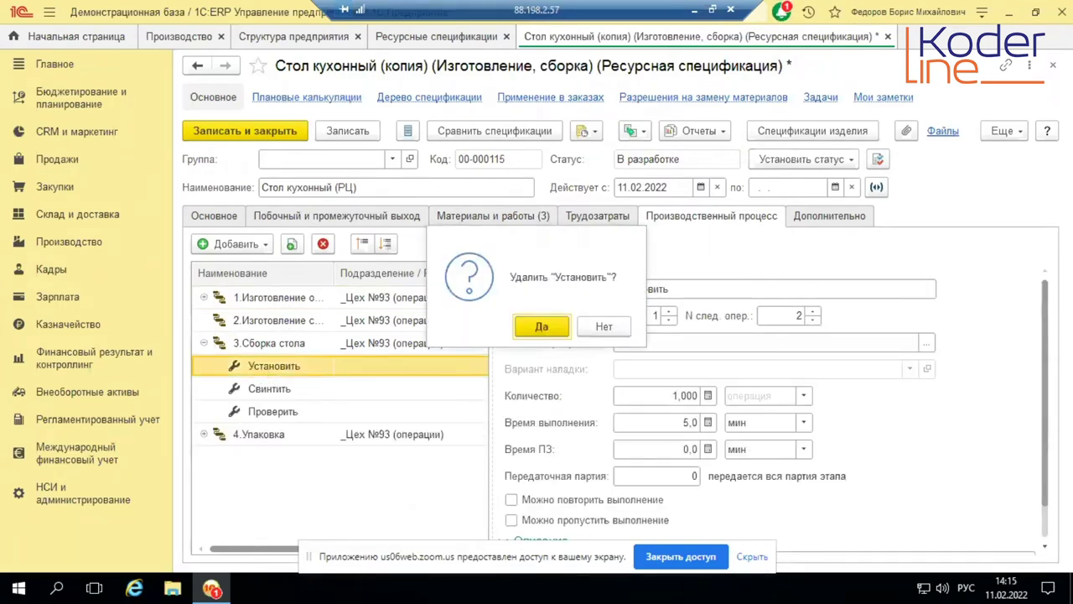
key(Return)
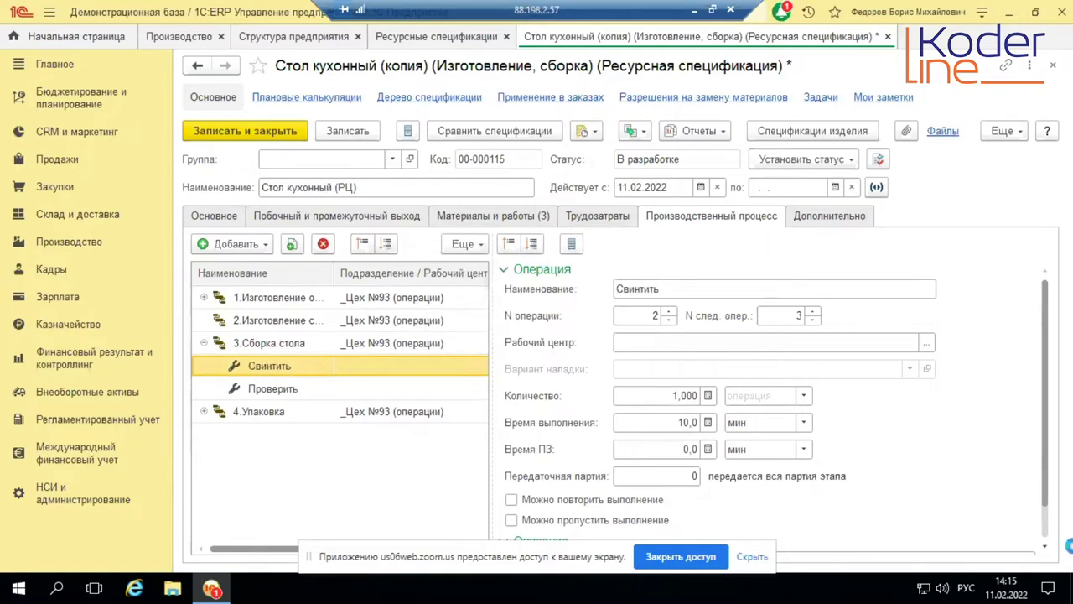
key(Return)
right_click(265, 400)
click(335, 443)
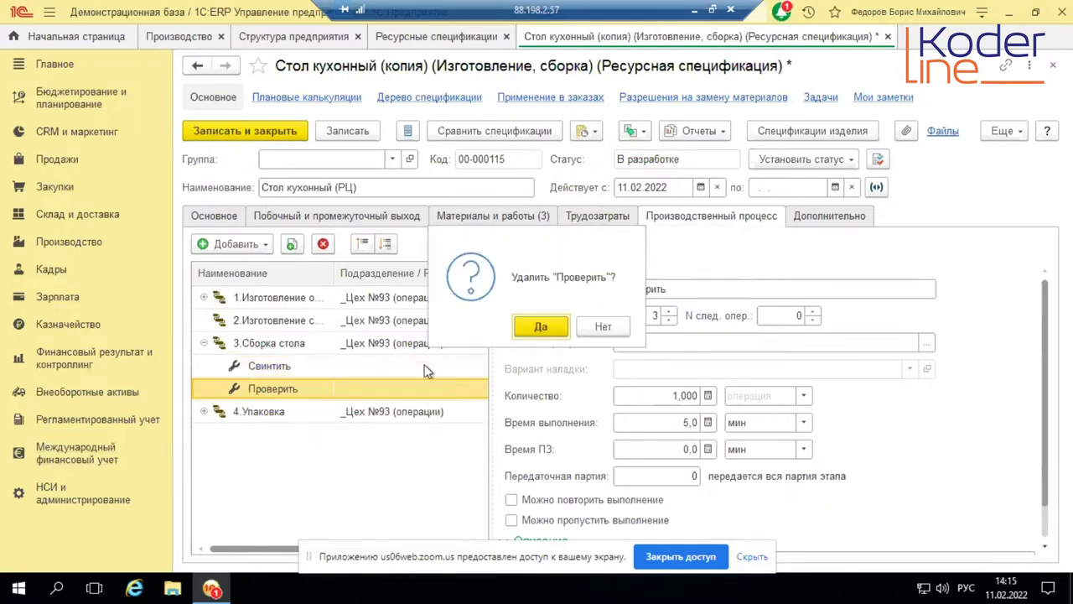
click(544, 327)
Step: Try to delete the operation "Свинтить" from stage "3.Сборка стола", and select that stage
click(284, 369)
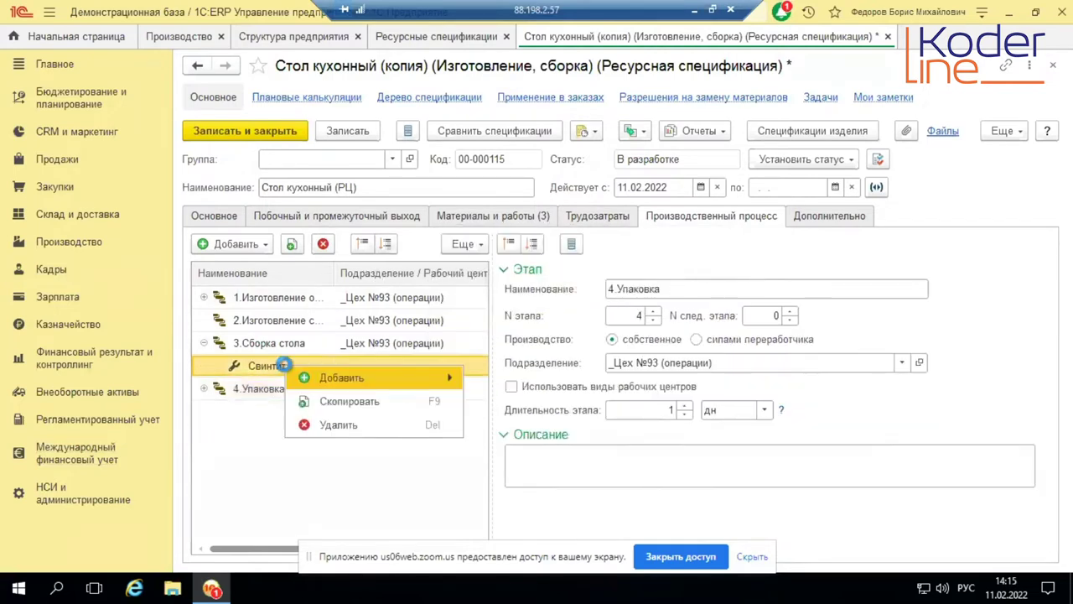
right_click(285, 370)
click(361, 418)
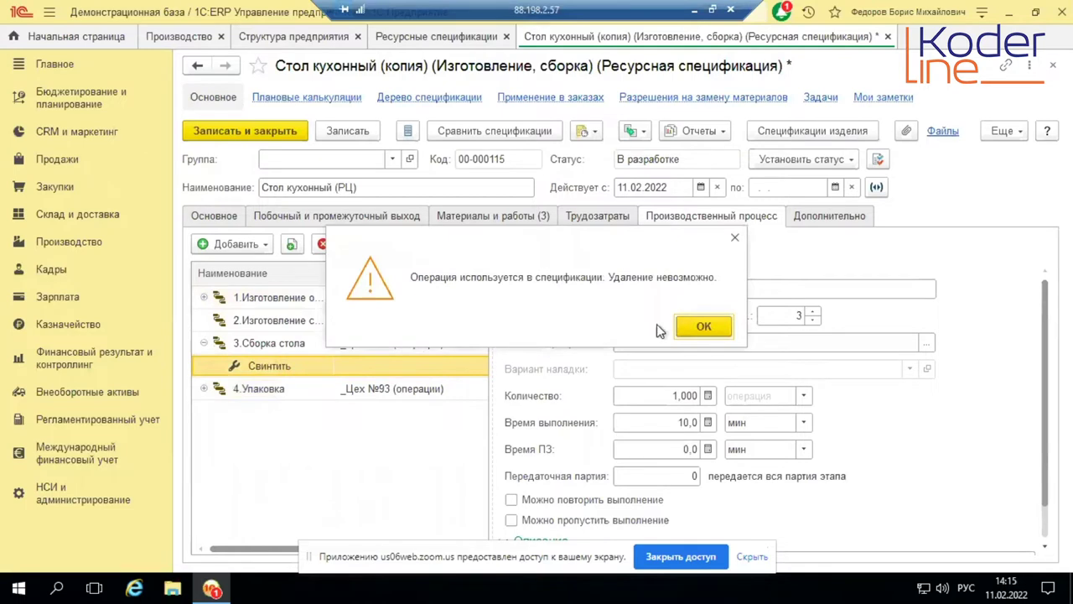
click(702, 327)
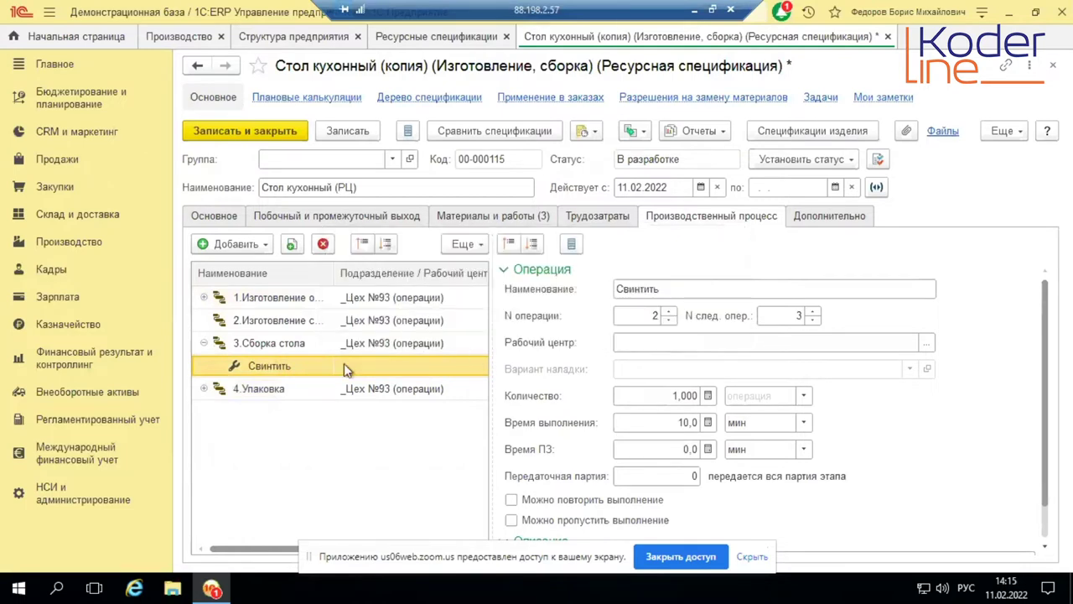
click(300, 388)
click(289, 345)
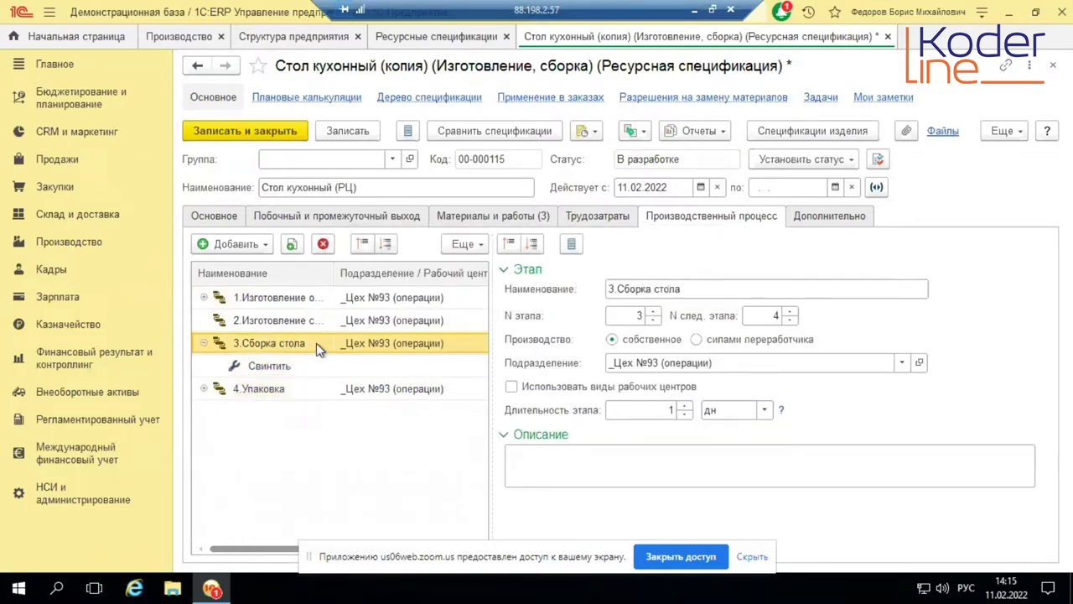
Step: Check the materials and labour costs for uses of the operation "Свинтить", and try again to delete it from stage "3.Сборка стола"
click(267, 366)
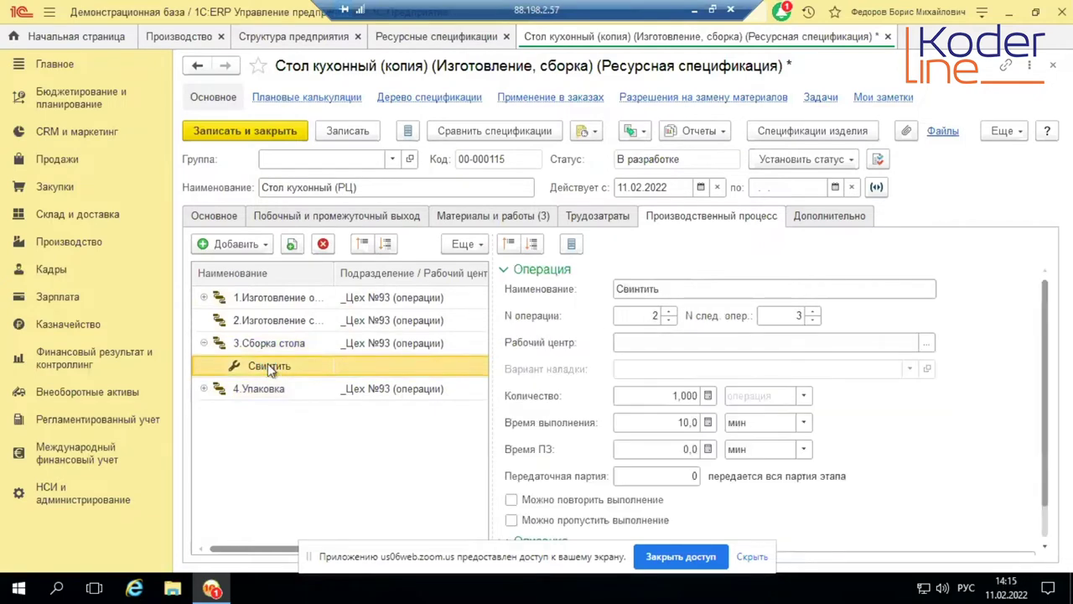
right_click(268, 365)
click(500, 234)
click(510, 217)
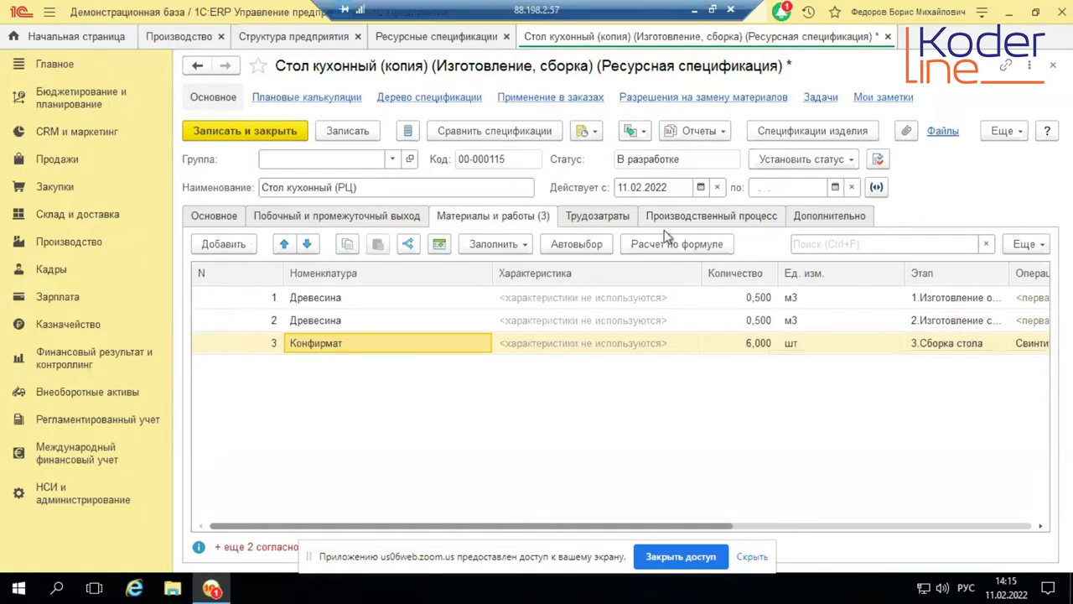
click(599, 220)
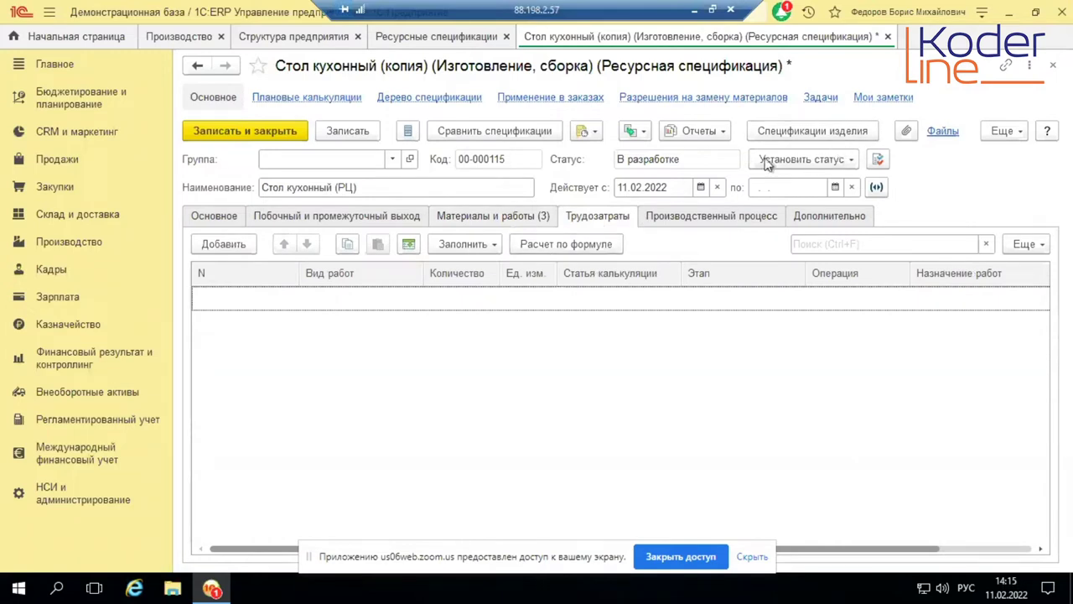
click(670, 219)
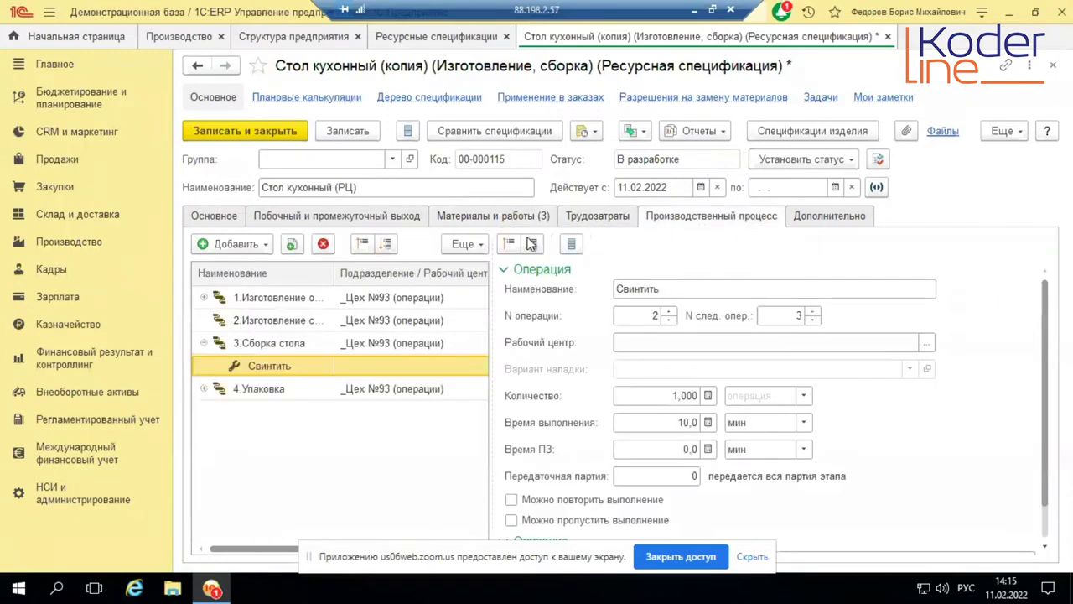
right_click(230, 364)
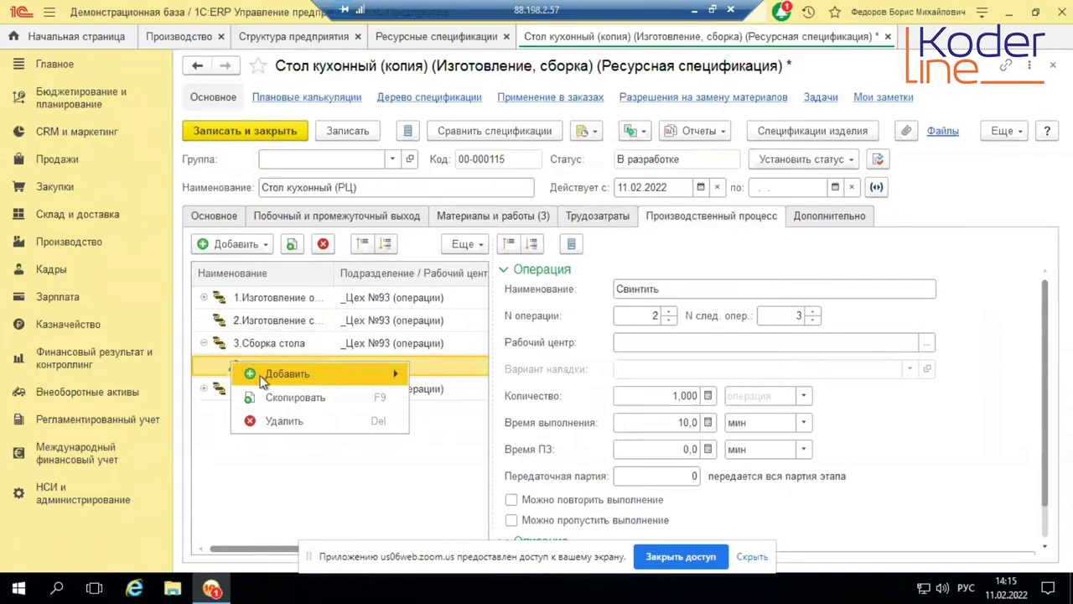
click(277, 420)
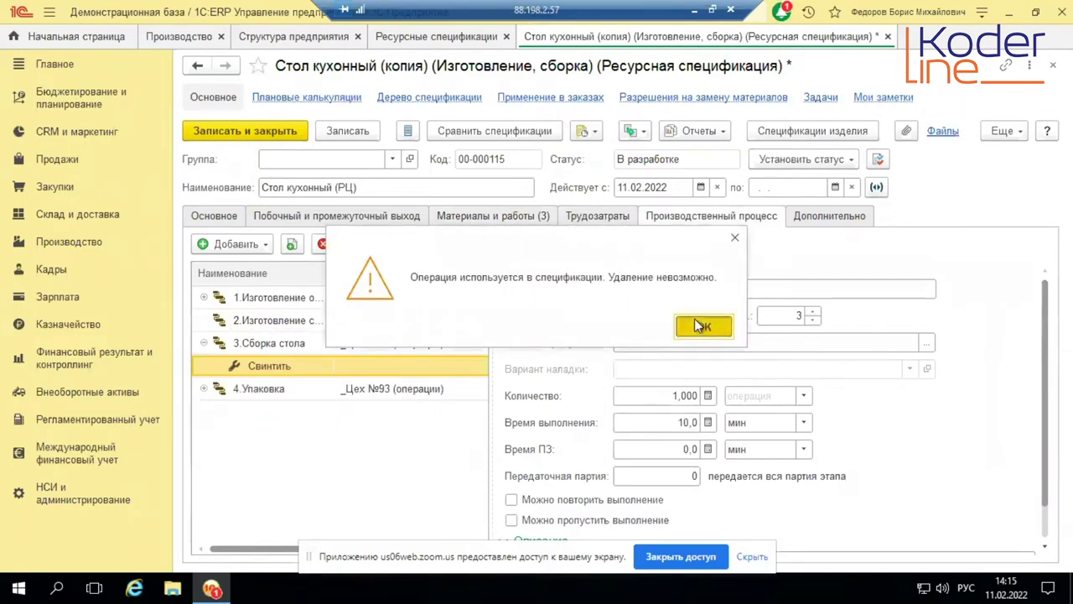
click(703, 326)
Step: Delete the technological process "Упаковка стола" from stage "4.Упаковка" in the copied specification
click(205, 389)
click(203, 388)
click(245, 409)
right_click(247, 409)
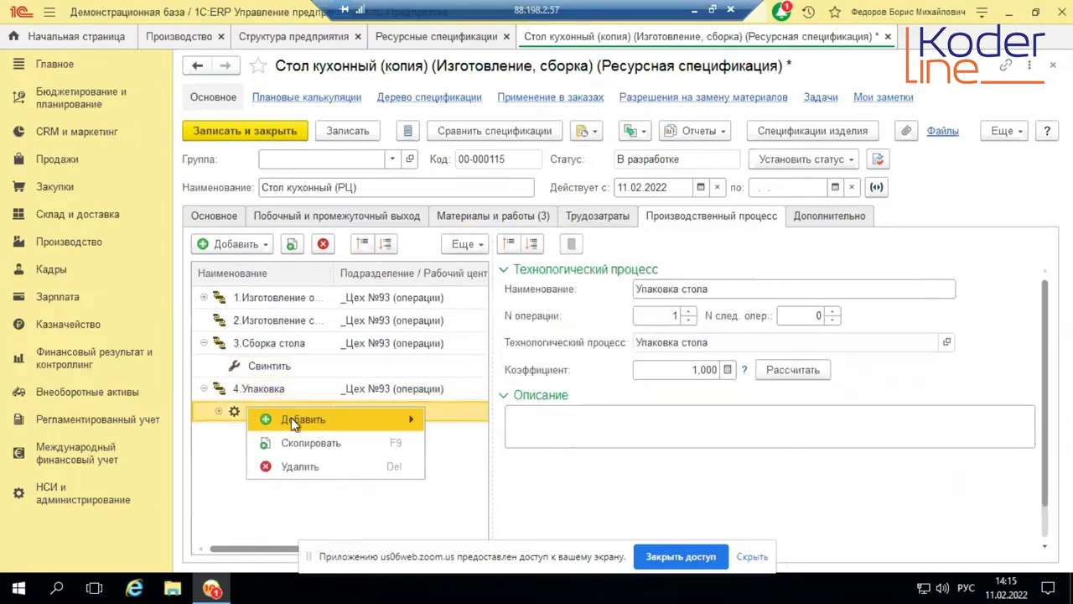
click(298, 466)
click(561, 330)
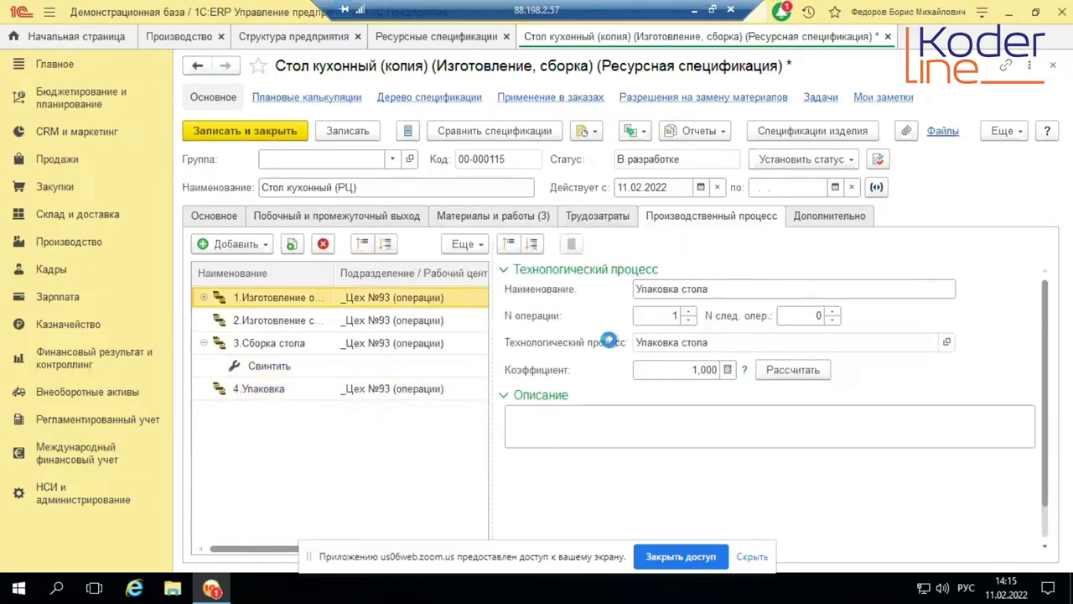
Step: Look over the operations of the first and third stages, and close the copied specification without saving its changes
click(284, 369)
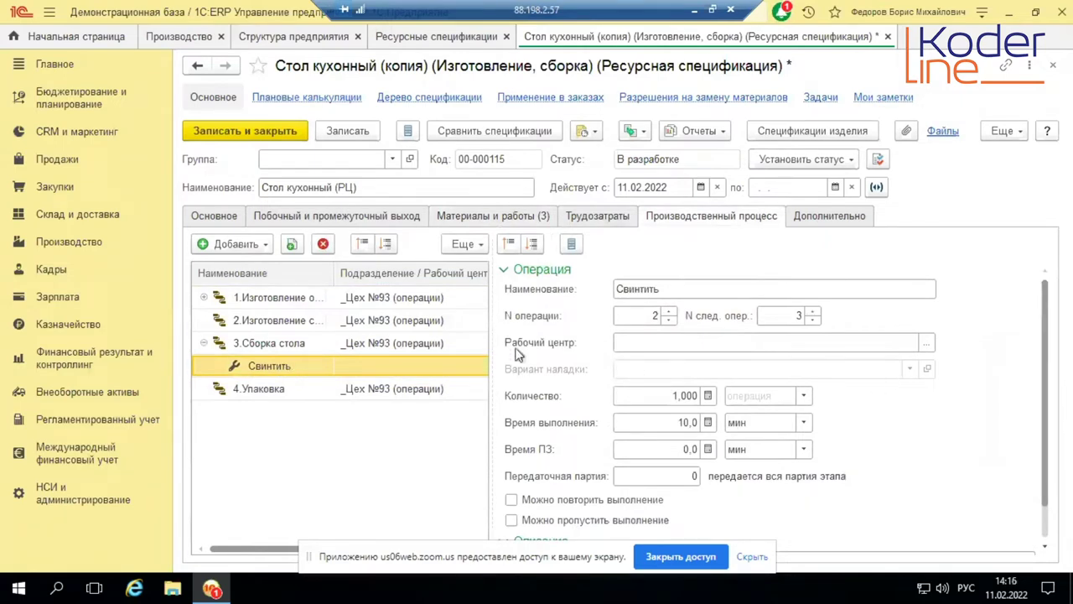
click(203, 297)
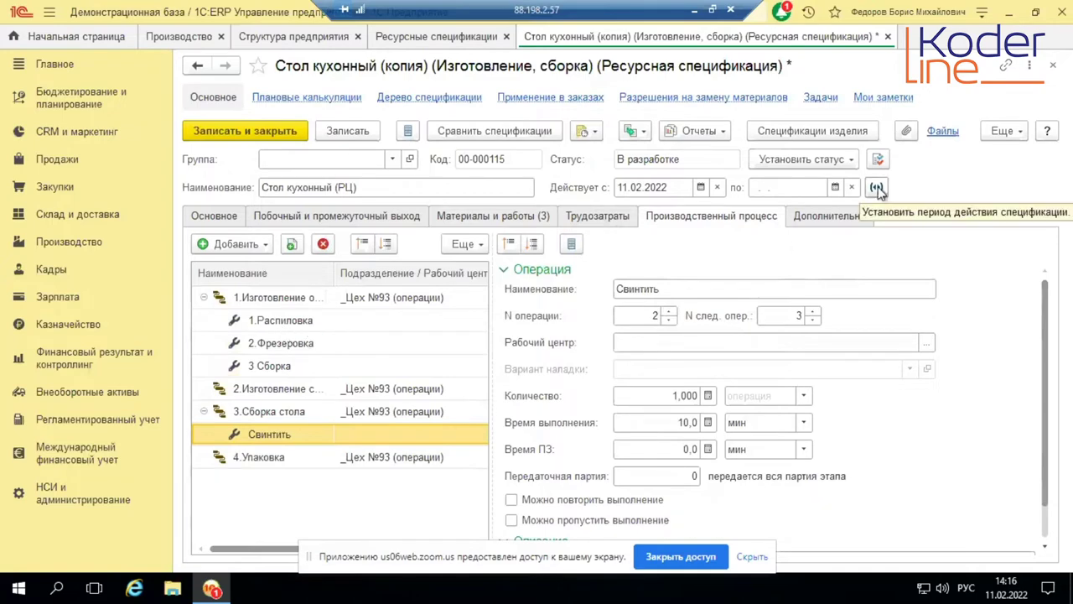
click(888, 37)
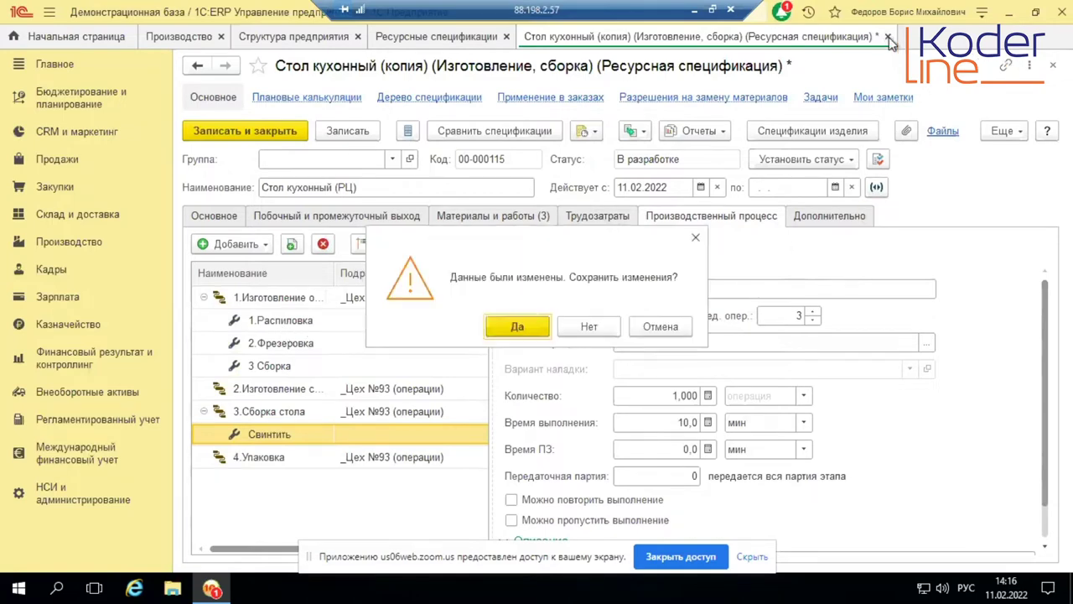
click(587, 327)
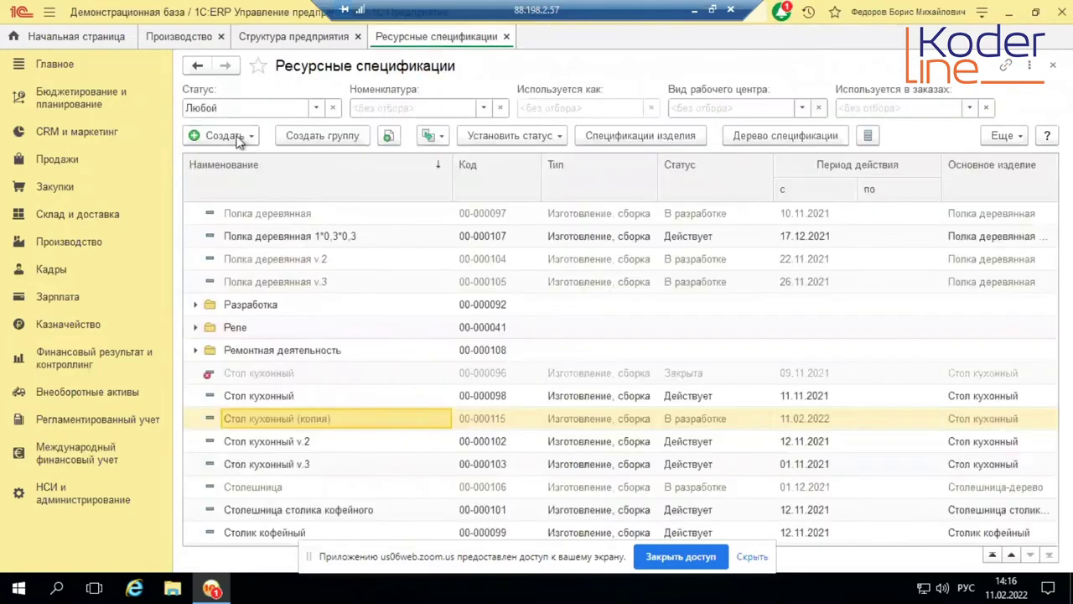
Step: Create a new "Изготовление, сборка" resource specification for the product "Стол кухонный" with a quantity of 1
click(223, 135)
click(283, 159)
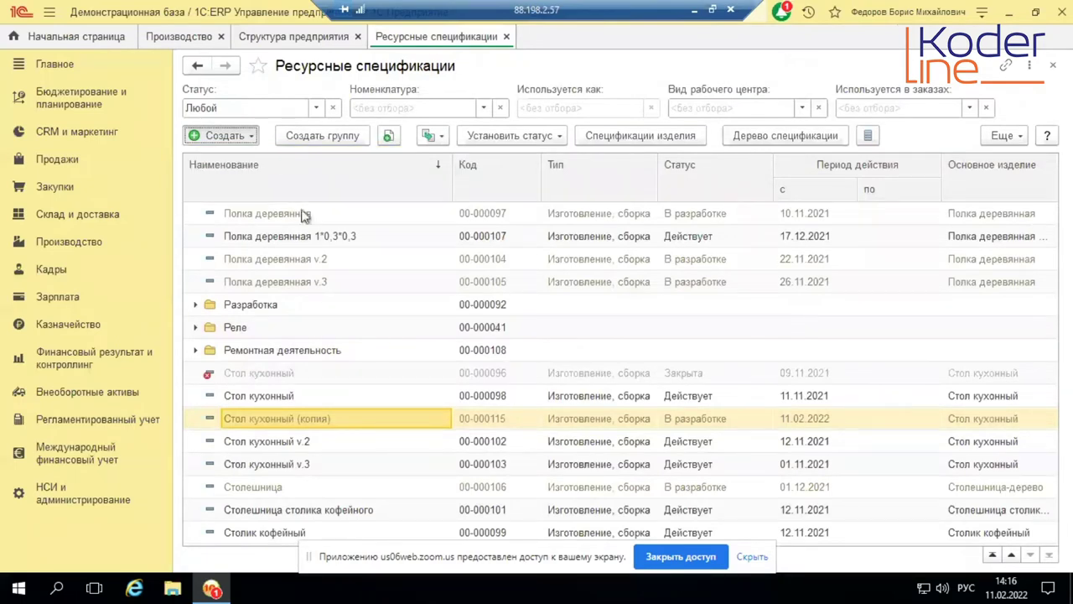
click(289, 270)
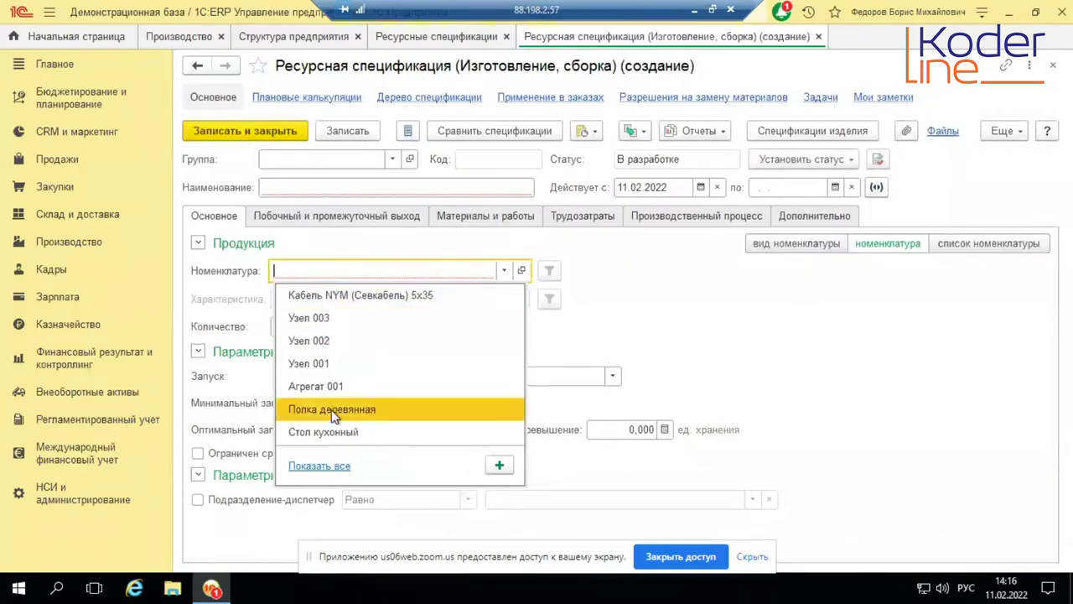
click(338, 433)
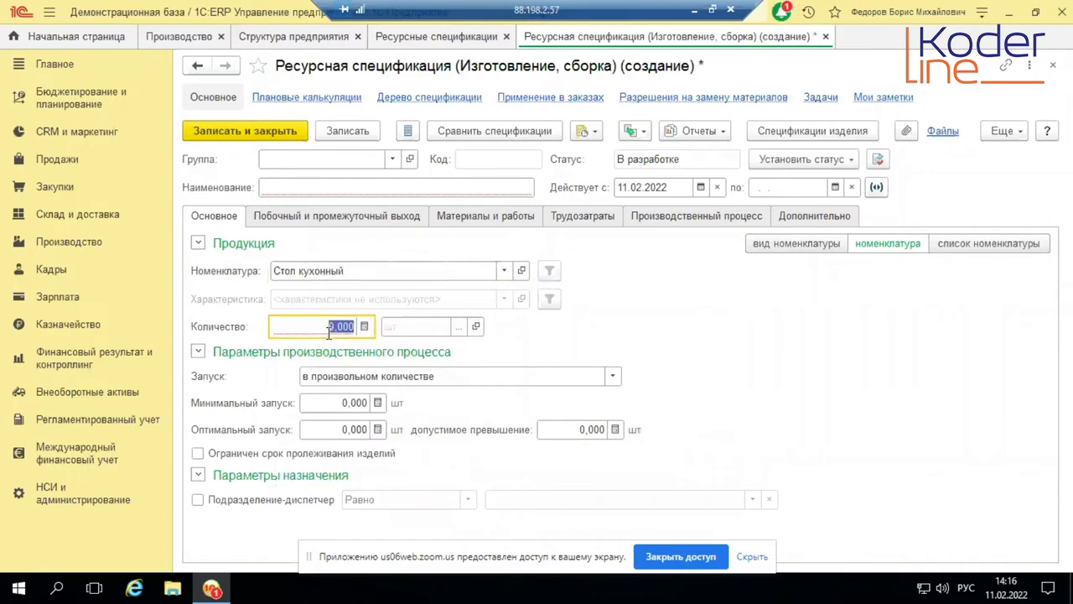
text(1)
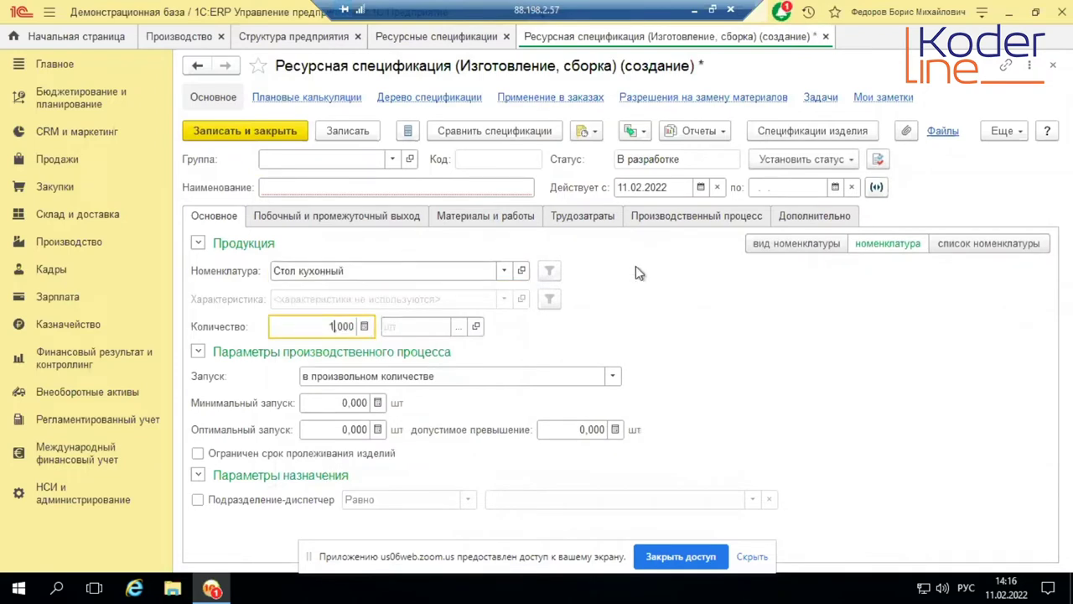
Step: Try to add a stage to the new specification's production process, agreeing to save the specification first
click(696, 216)
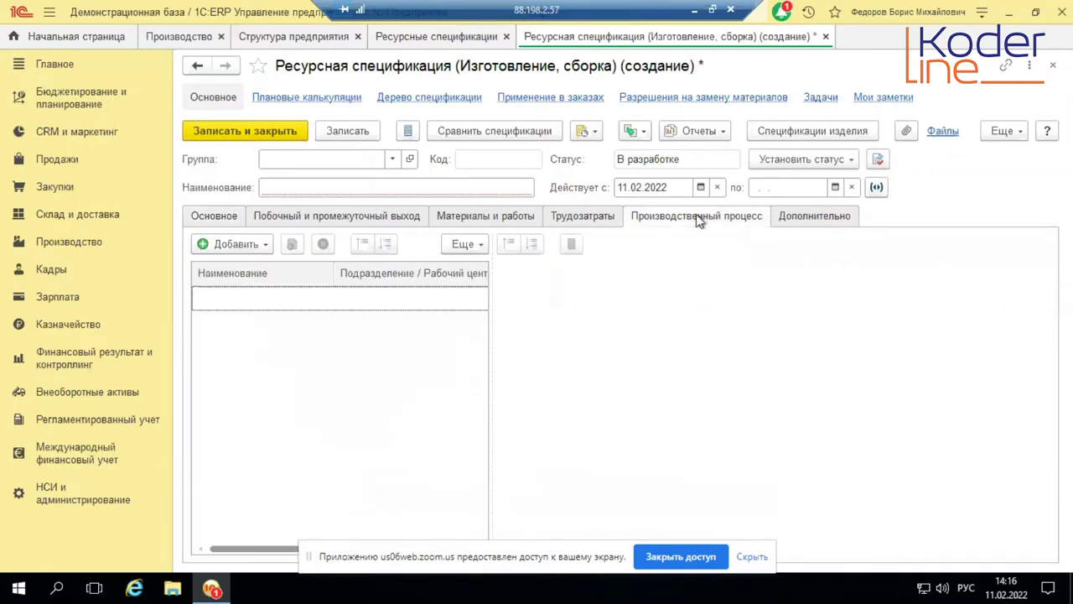
click(231, 243)
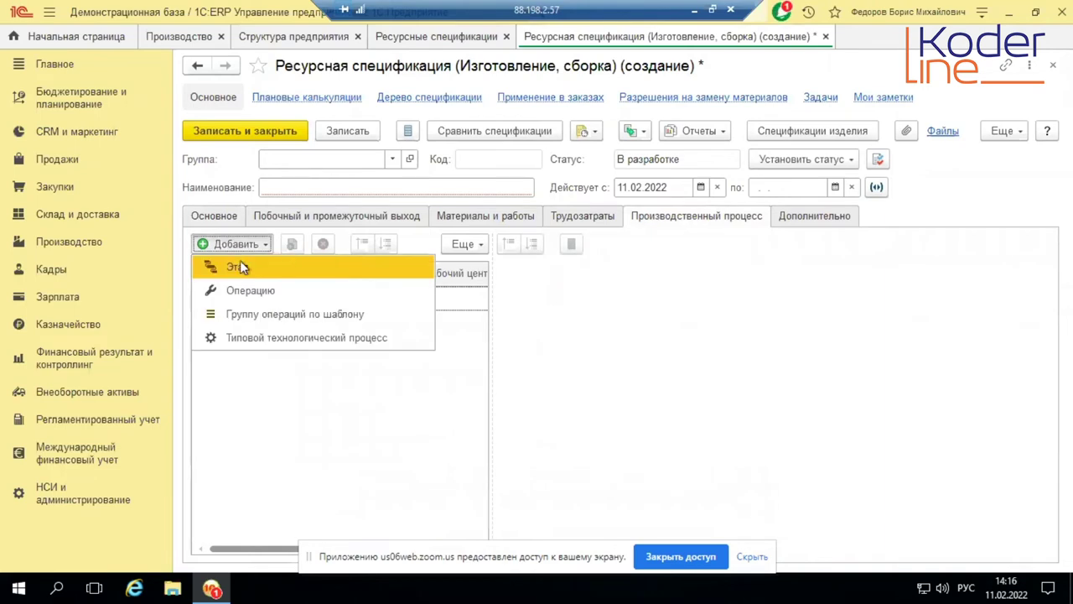
click(260, 270)
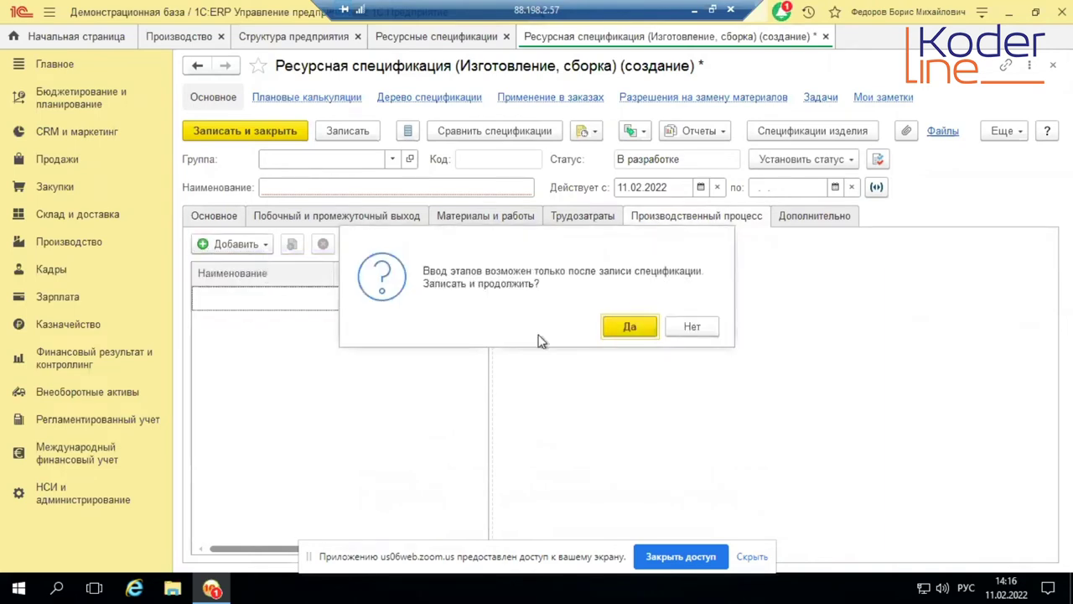
click(633, 323)
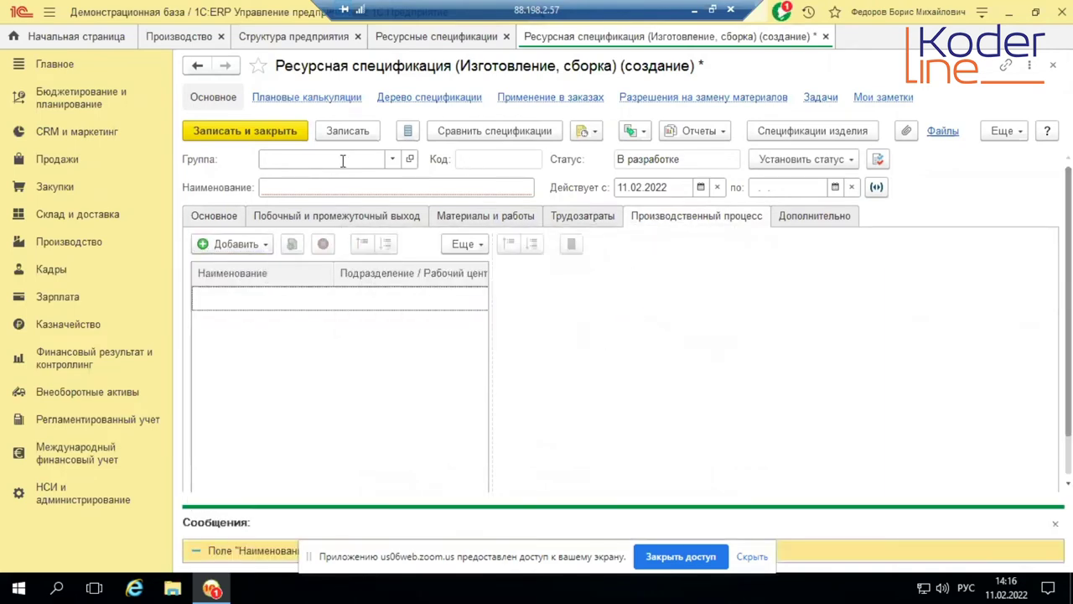
Step: Name the new resource specification "Стол кухонный (с рабочими центрами)"
click(293, 186)
text(Стол)
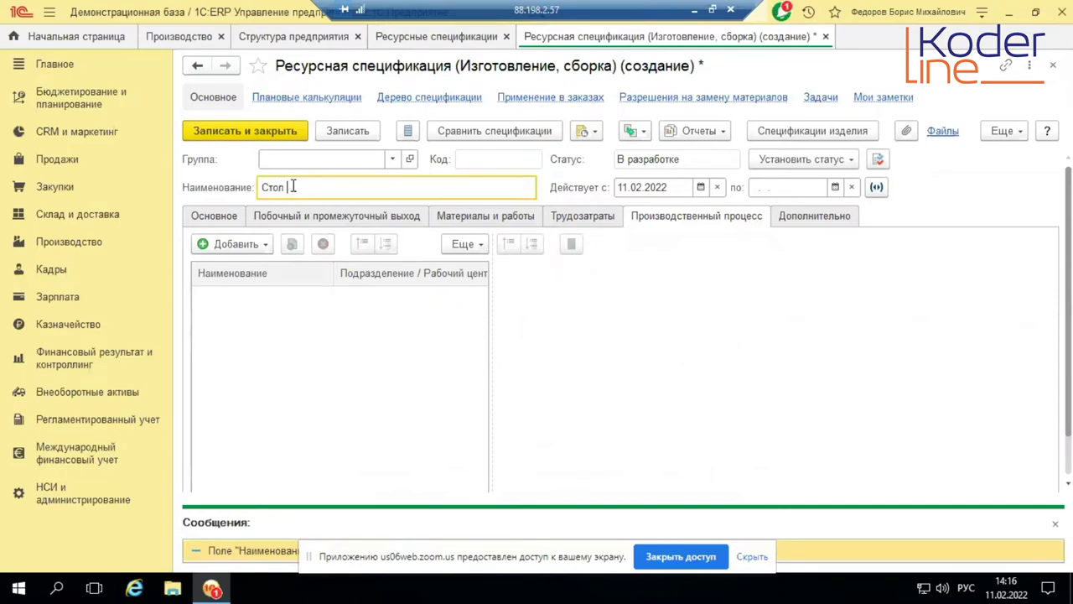
text( ко)
text(хонный (с р)
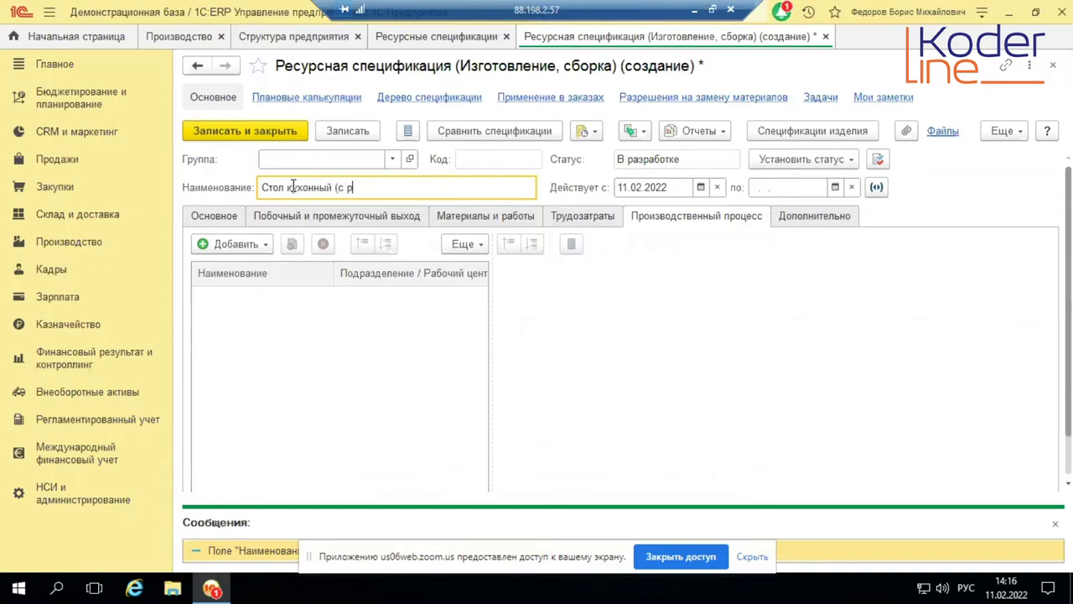
text(абочими центрами)
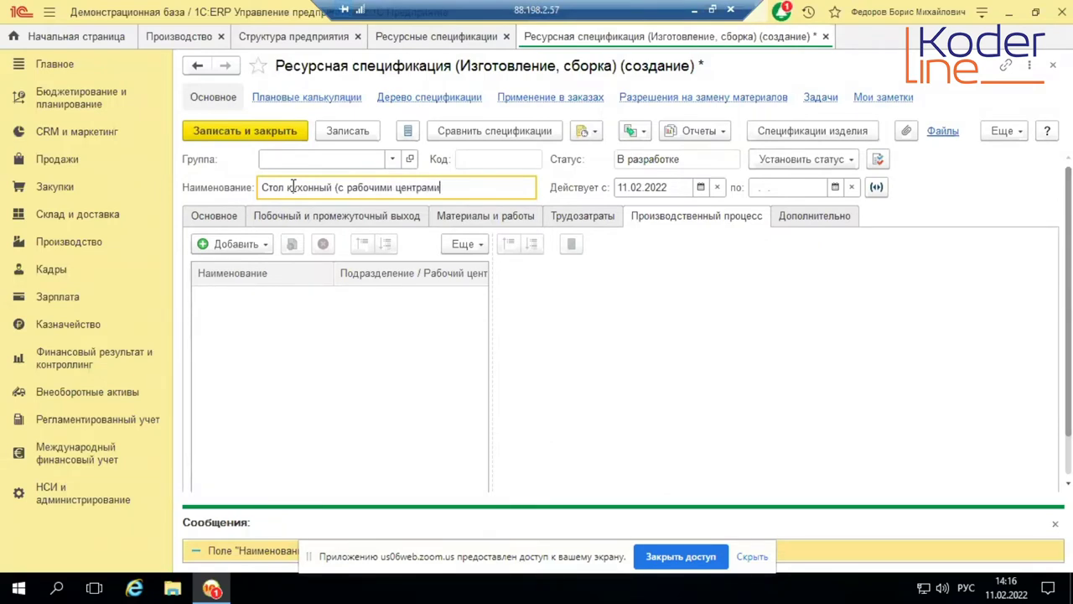
click(353, 299)
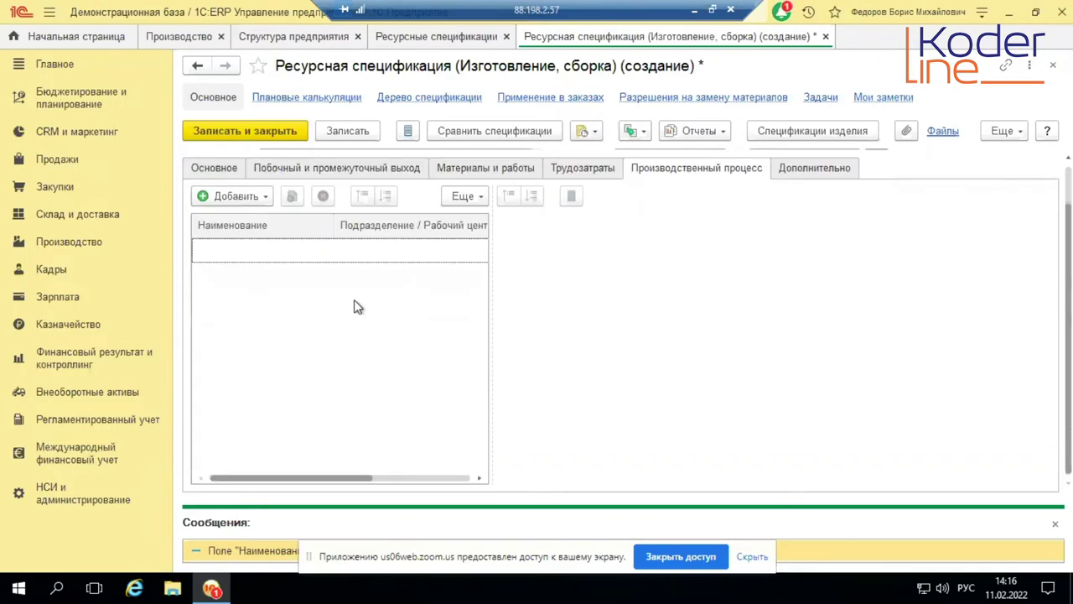
Step: Save the specification and add a first production stage named "Изготовление ножек"
click(254, 200)
click(265, 221)
click(630, 328)
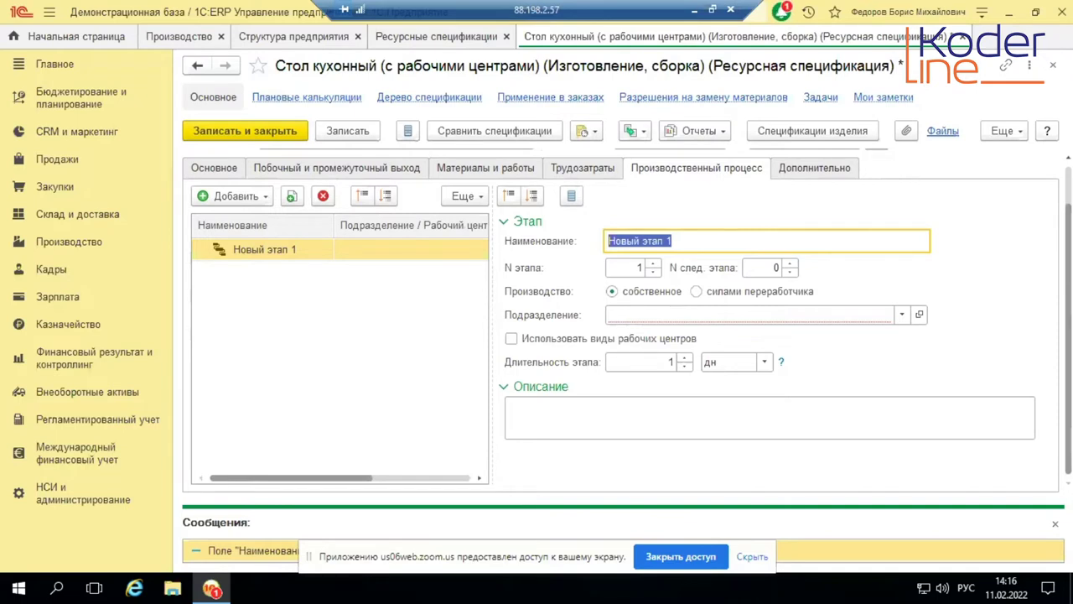
text(Изготовление ножек)
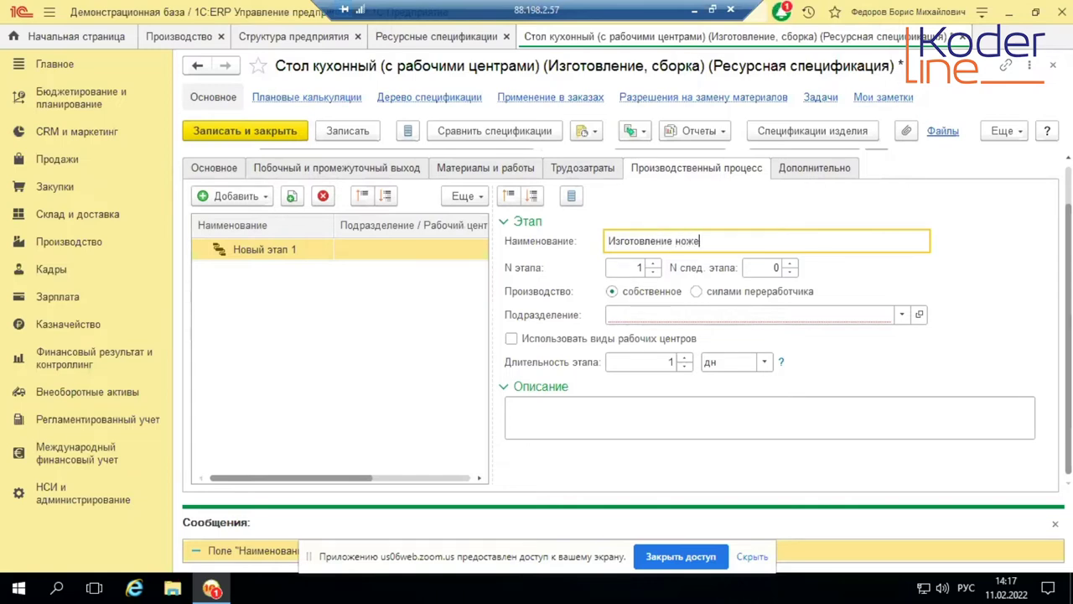
Step: Assign the department "_Цех №33" to stage "Изготовление ножек" and enable the use of work-centre types for it
click(847, 316)
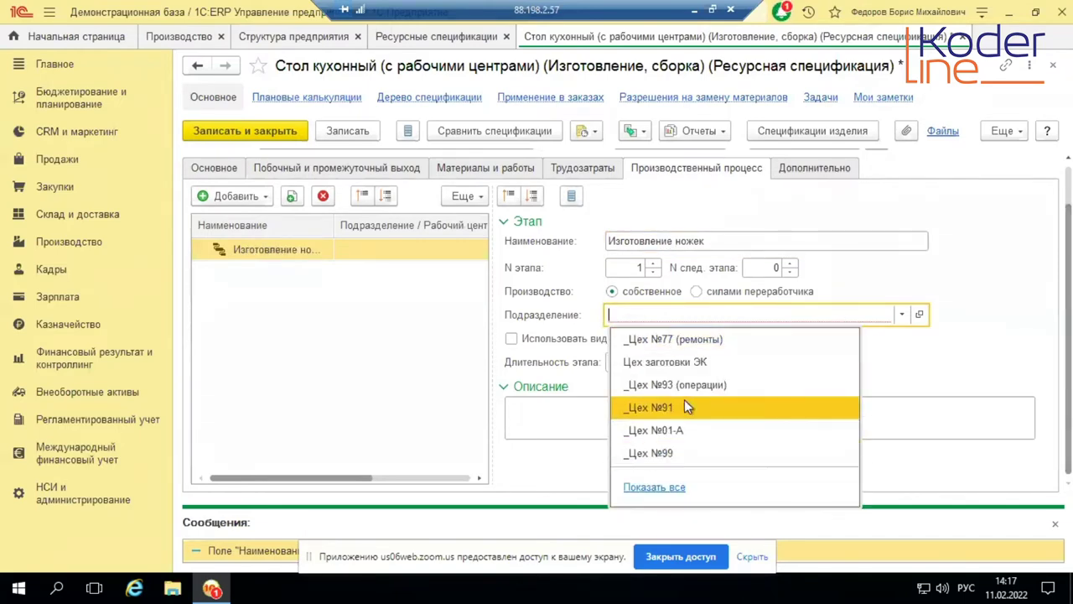
click(681, 486)
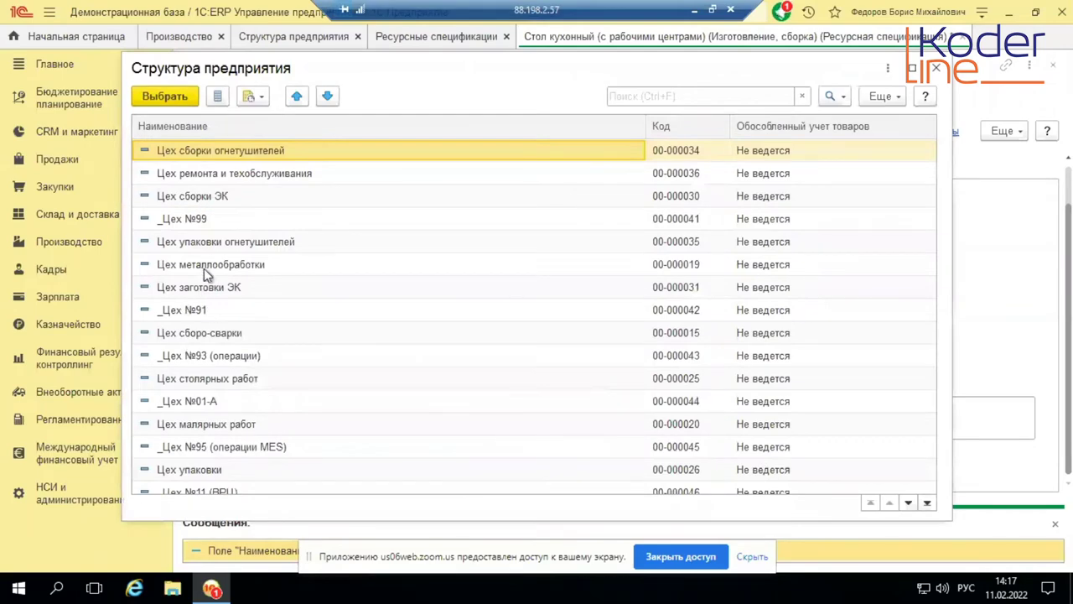
scroll(188, 372, down, 3)
double_click(184, 377)
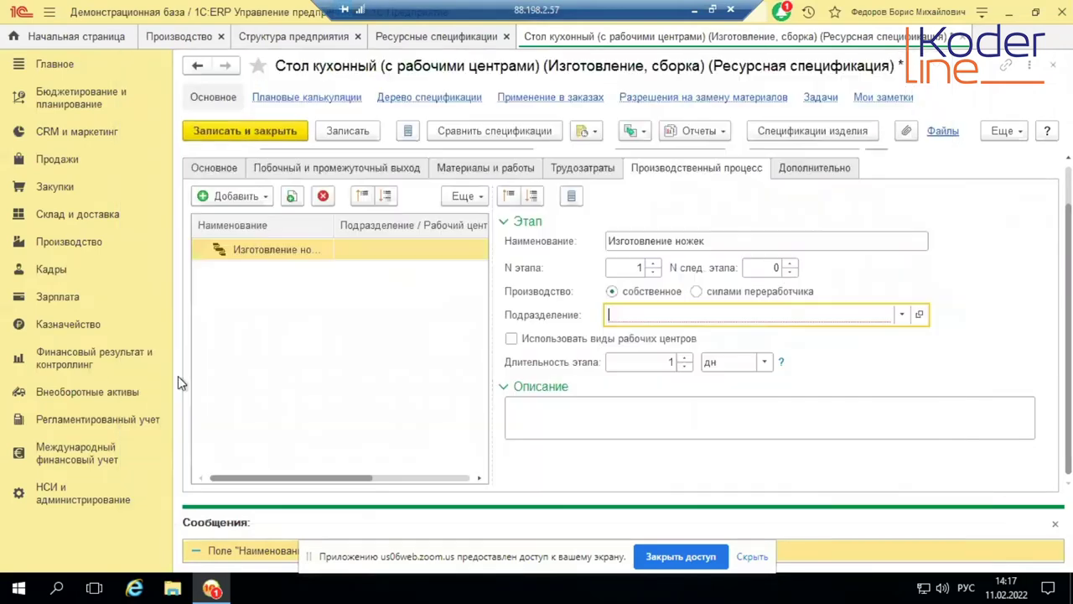
click(594, 337)
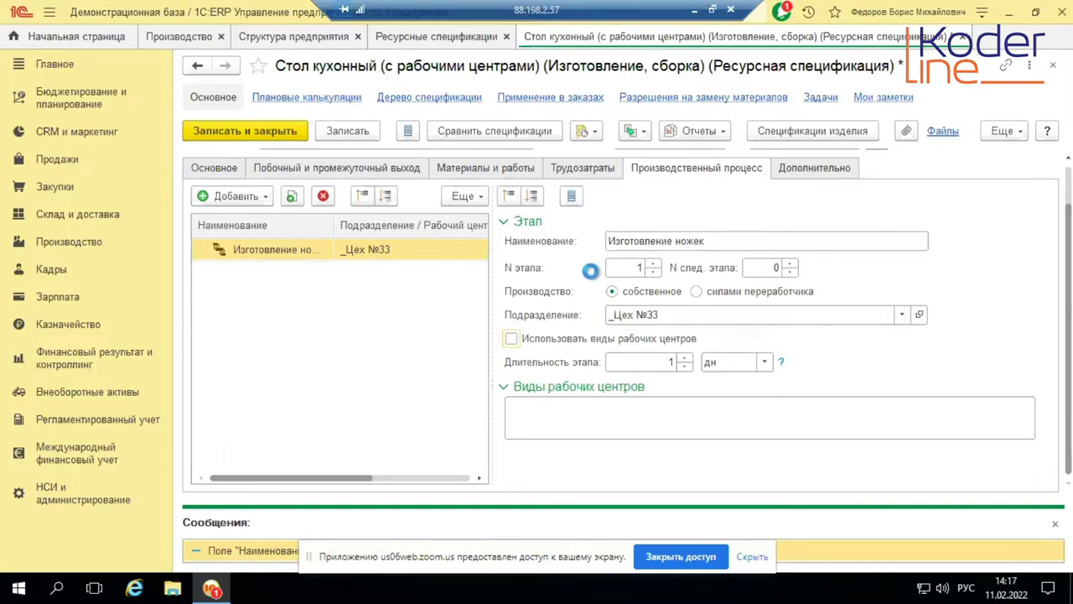
Step: Add a second production stage named "Изготовление столешницы" and assign it to the department "_Цех №33"
click(251, 198)
click(267, 220)
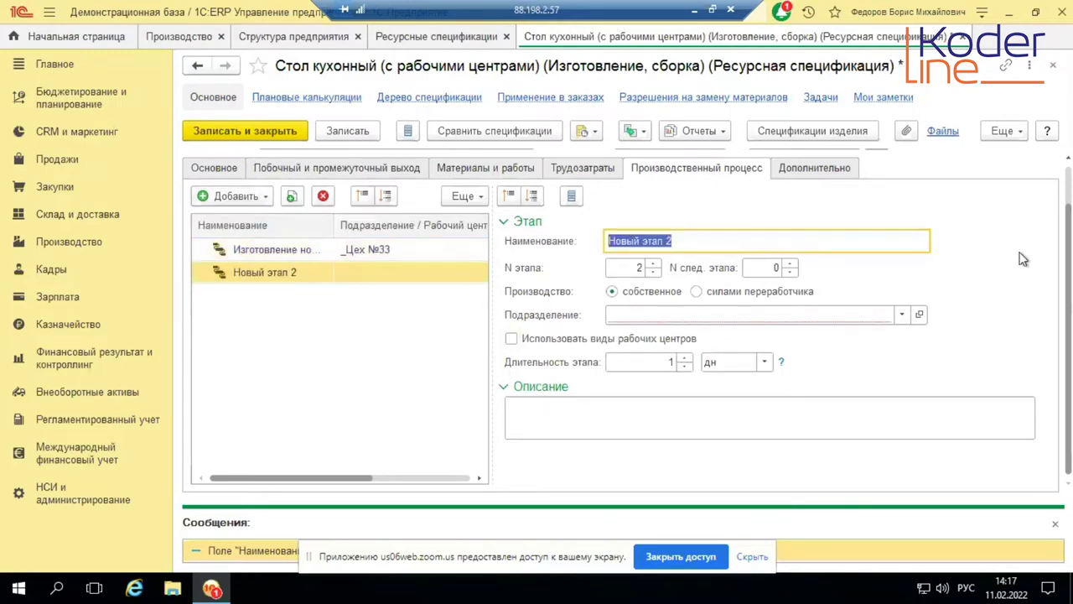
text(Изготовление столешницы)
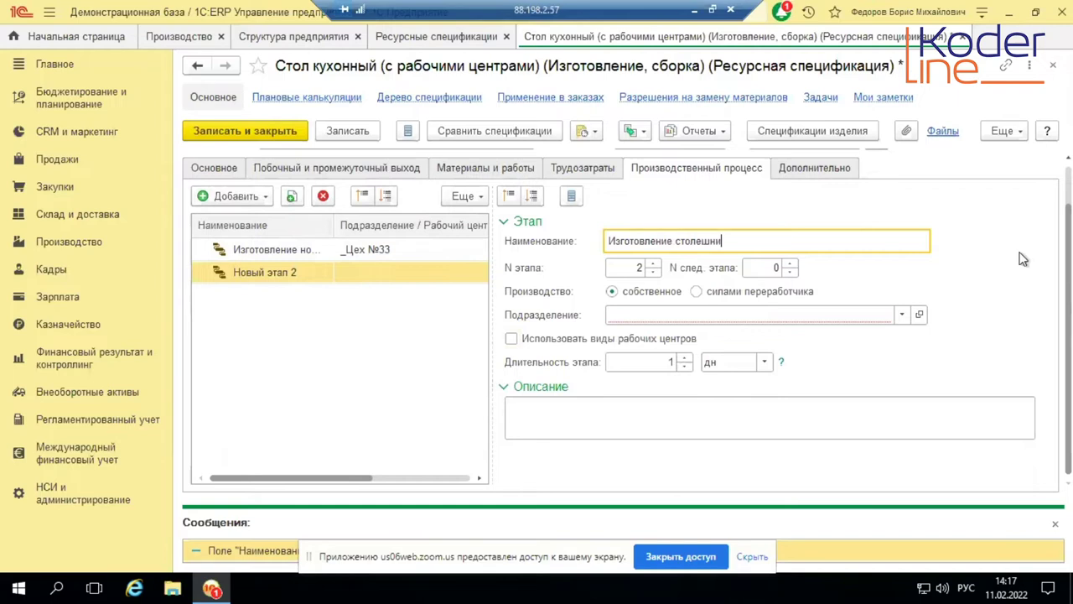
click(696, 314)
click(669, 336)
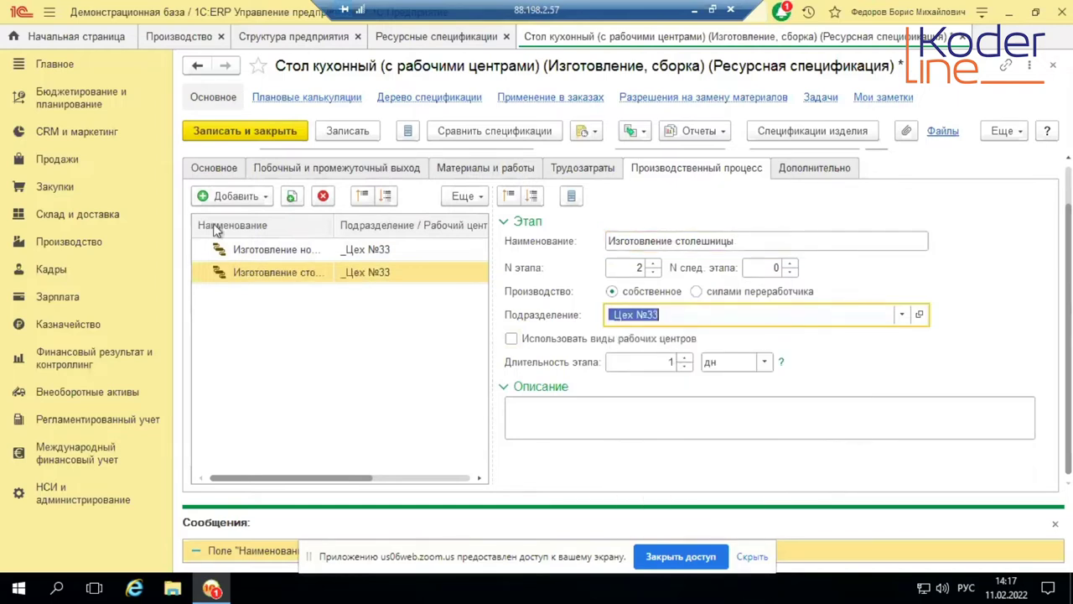
Step: Add a third production stage named "Сборка" and assign it to the department "_Цех №33"
click(238, 196)
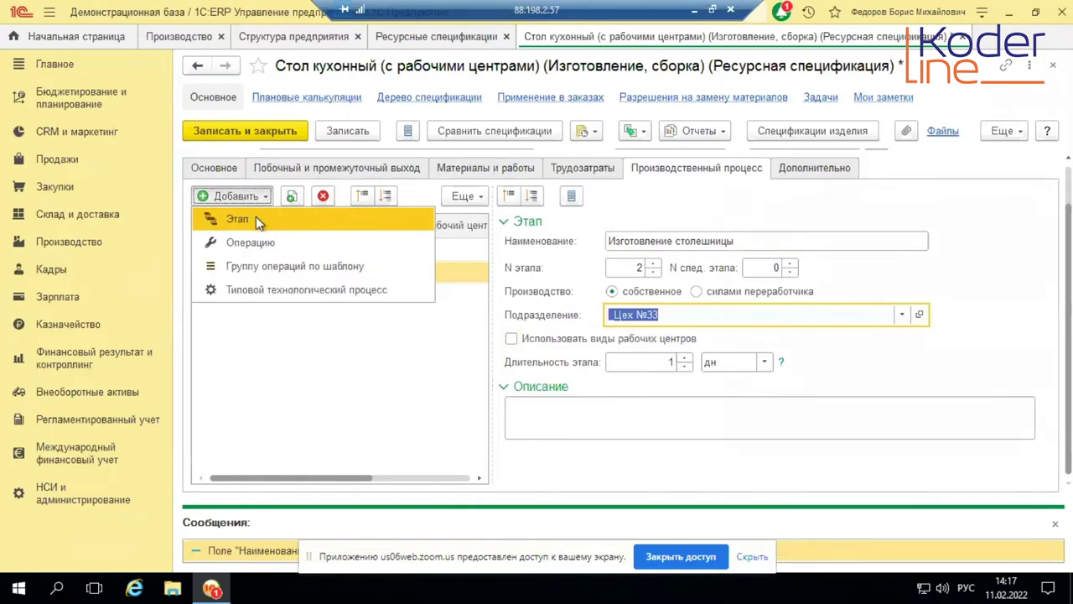
click(238, 219)
click(649, 242)
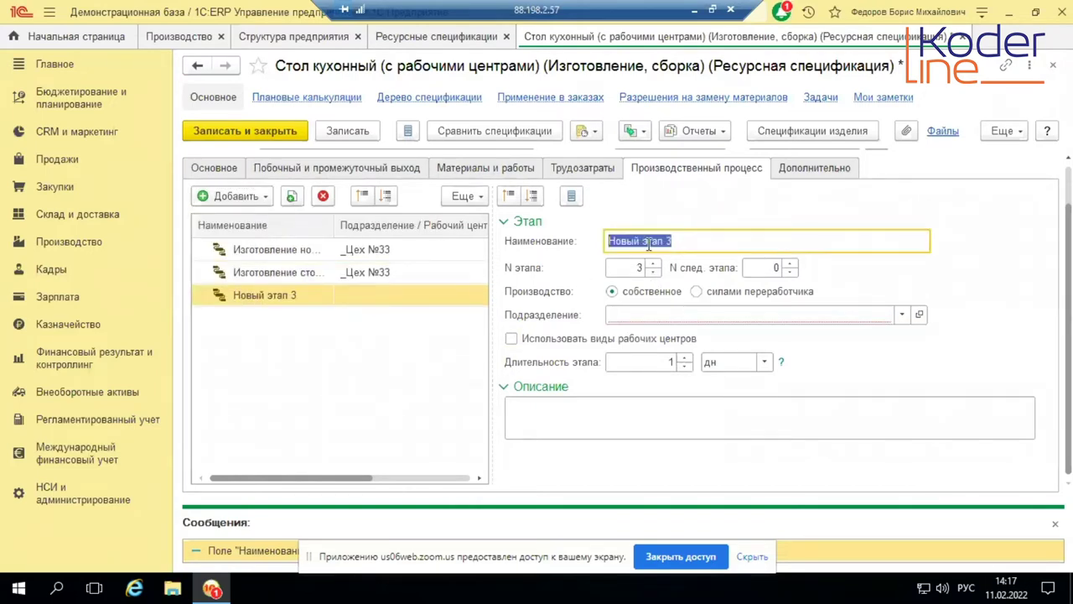
text(Сборка)
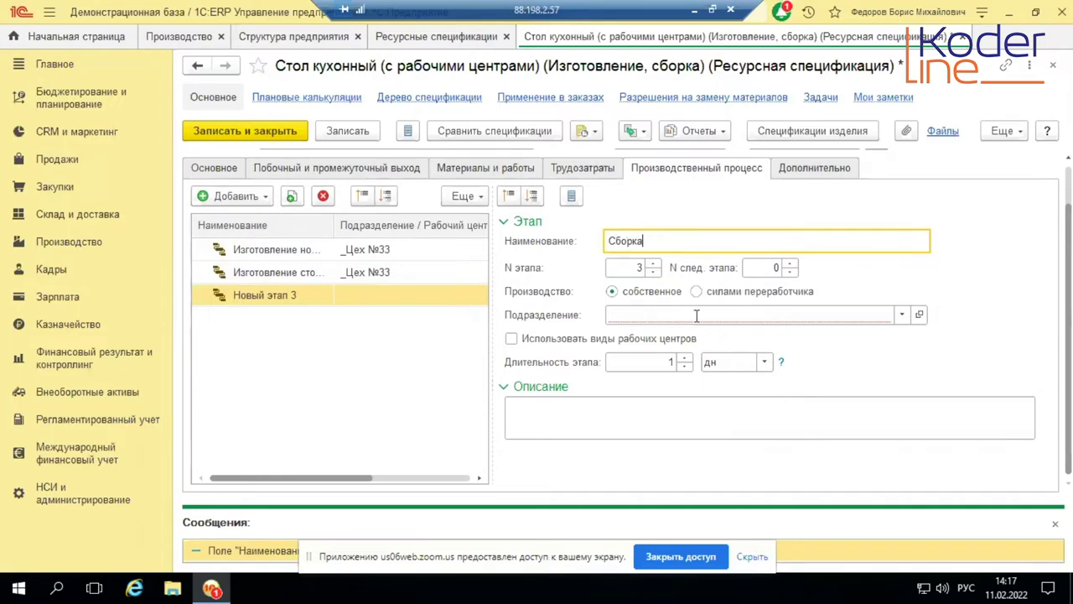
click(695, 315)
click(699, 344)
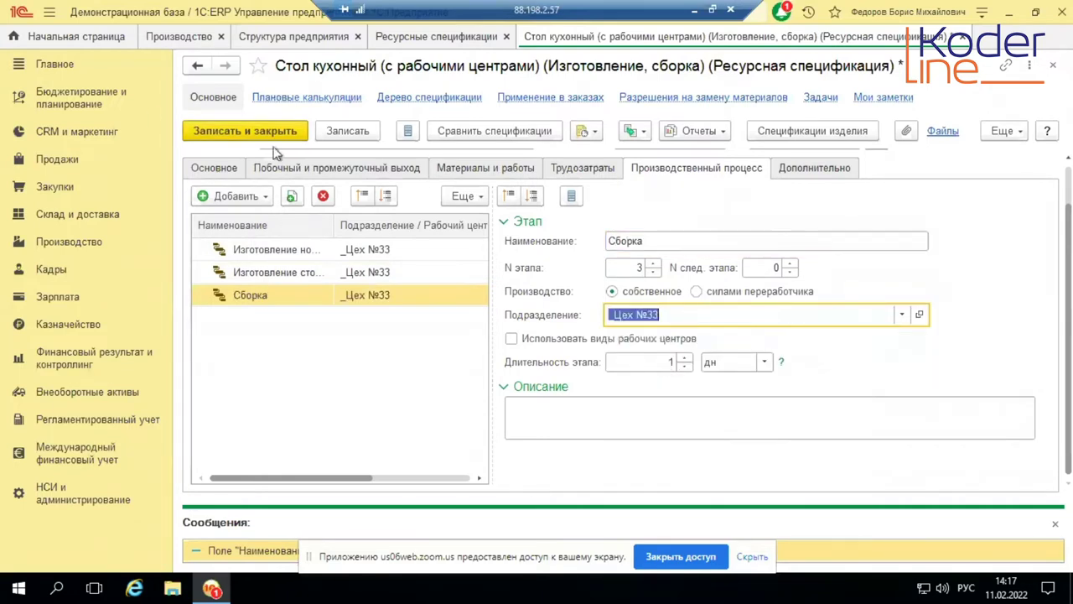
Step: Expand the work-centre types section of stage "Изготовление ножек" and save the specification
scroll(389, 228, up, 1)
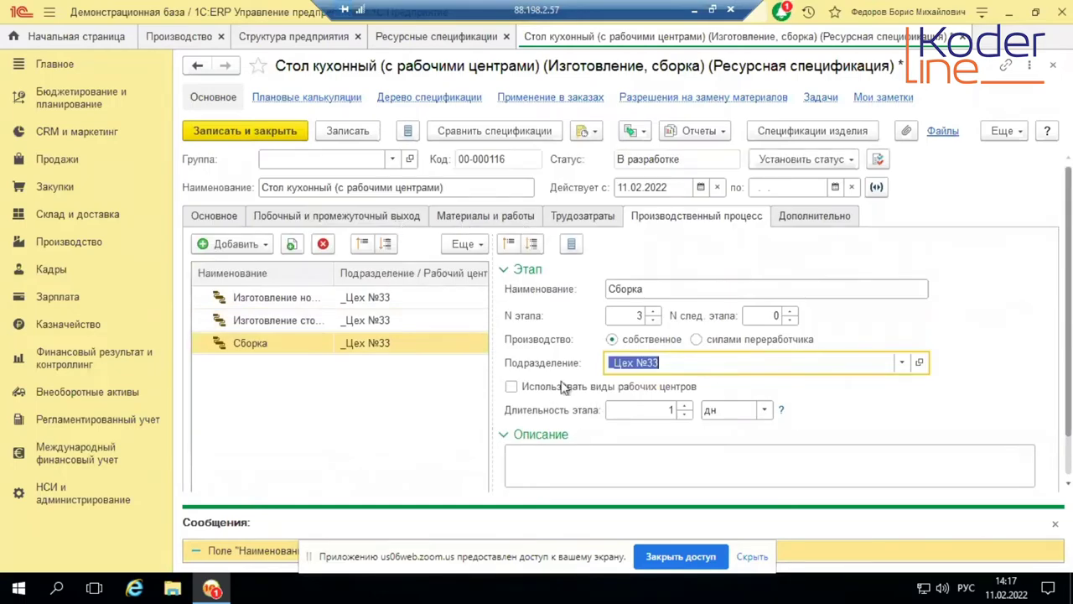
click(327, 297)
scroll(355, 307, down, 1)
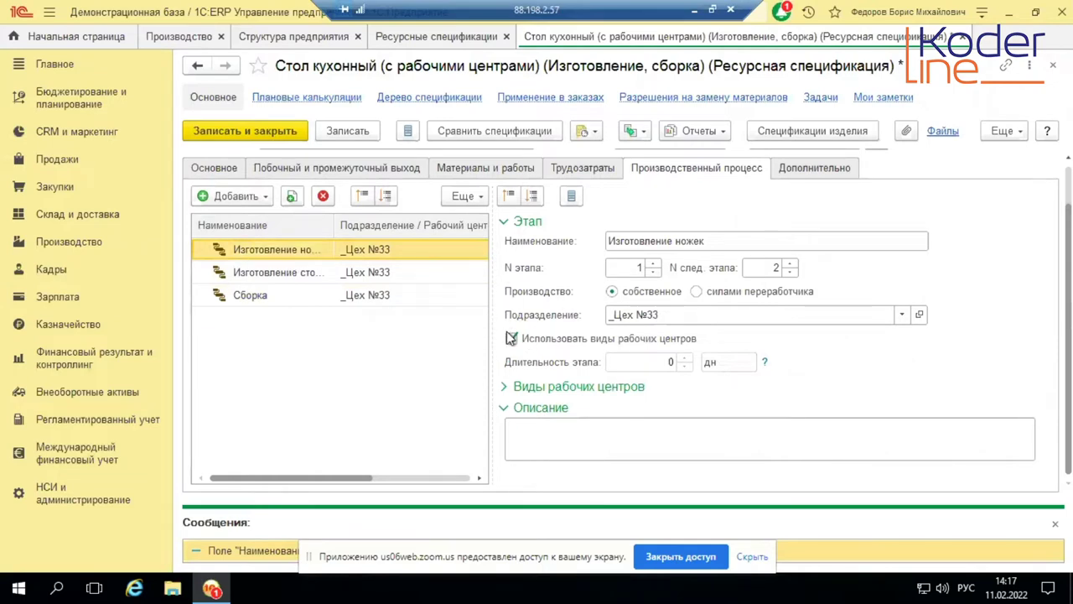
click(300, 275)
click(276, 294)
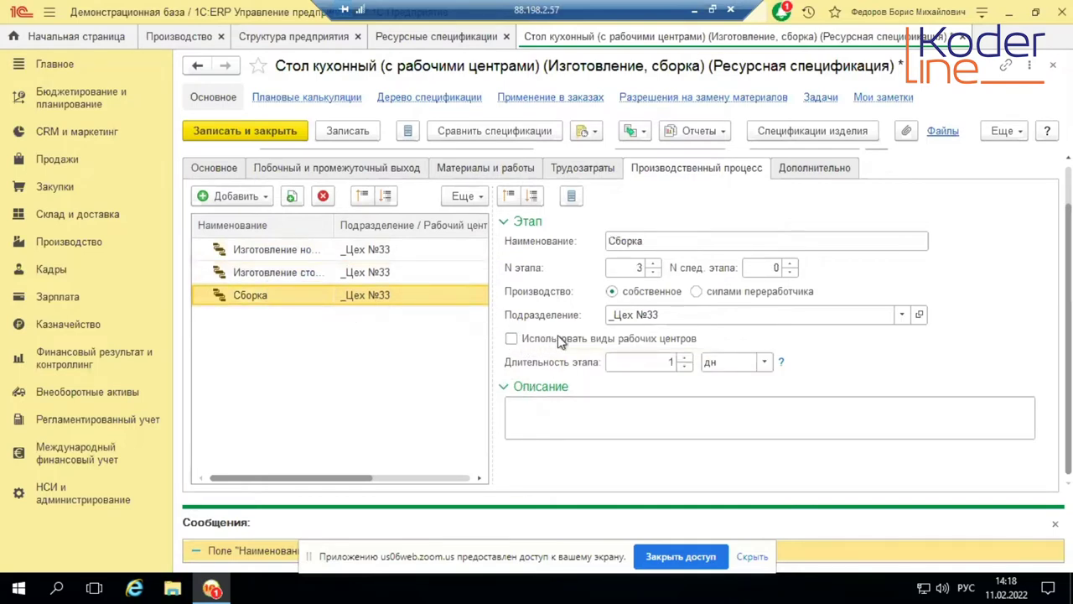
click(338, 257)
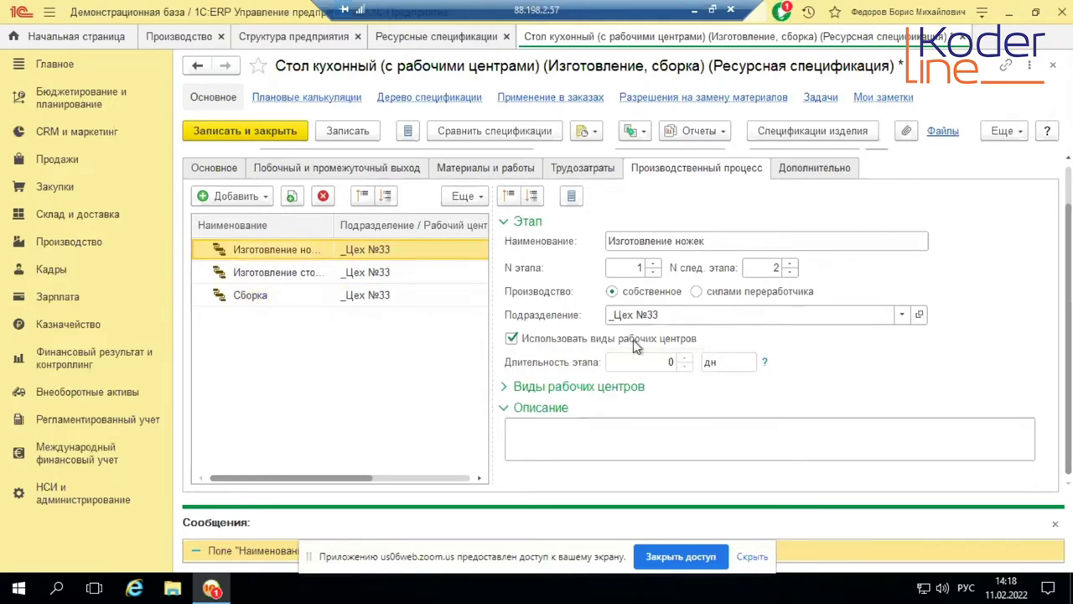
mouse_move(641, 346)
click(505, 387)
scroll(658, 391, down, 3)
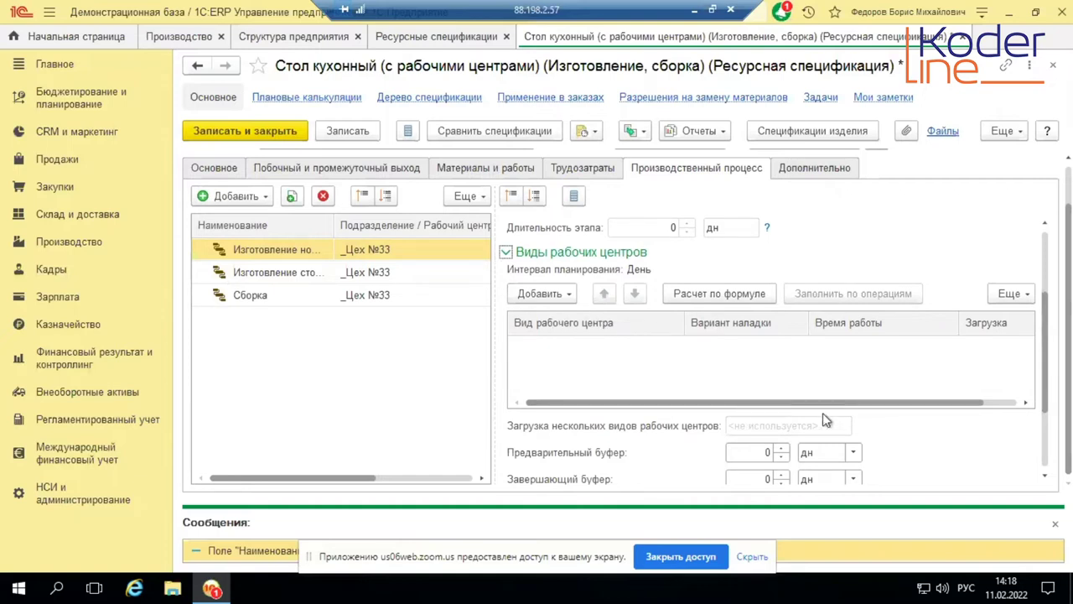
drag(829, 403, 904, 404)
click(329, 135)
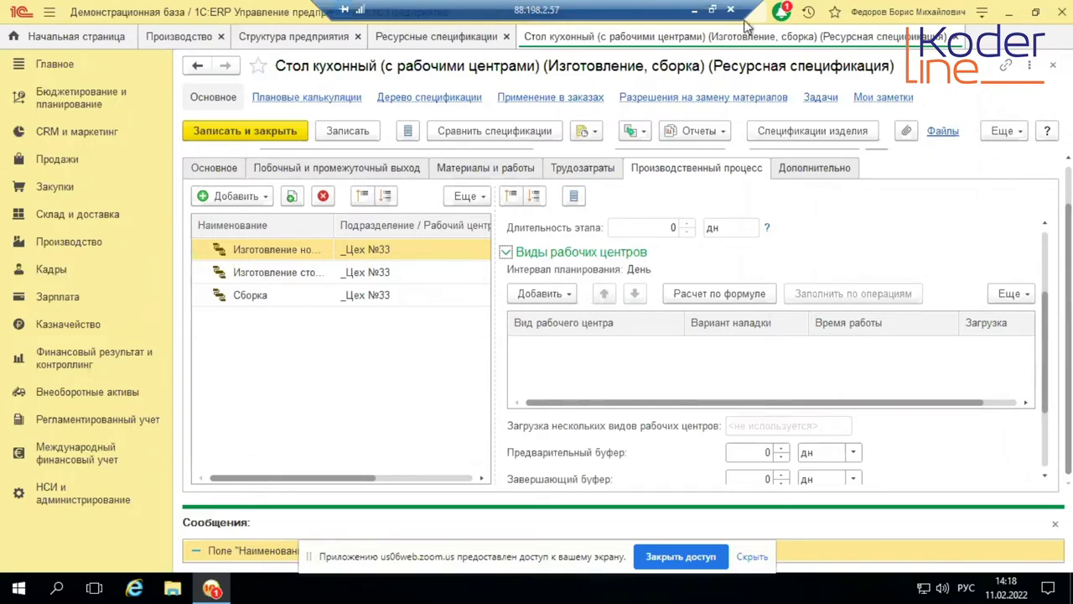
Step: Switch to the Zoom meeting in the browser, admit the waiting participant and return to 1C:ERP
click(695, 8)
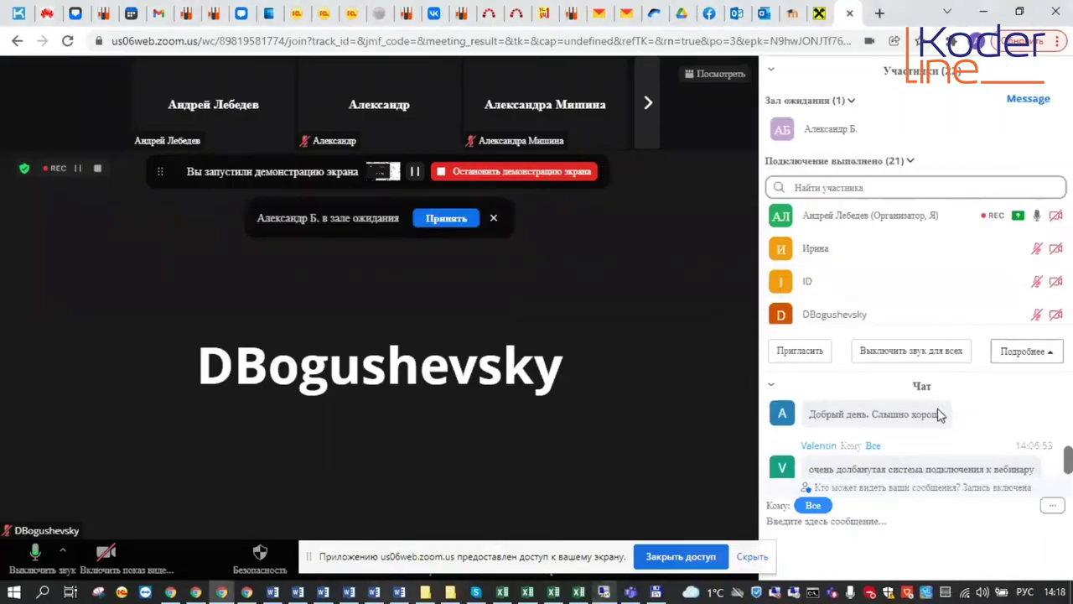
scroll(943, 415, down, 1)
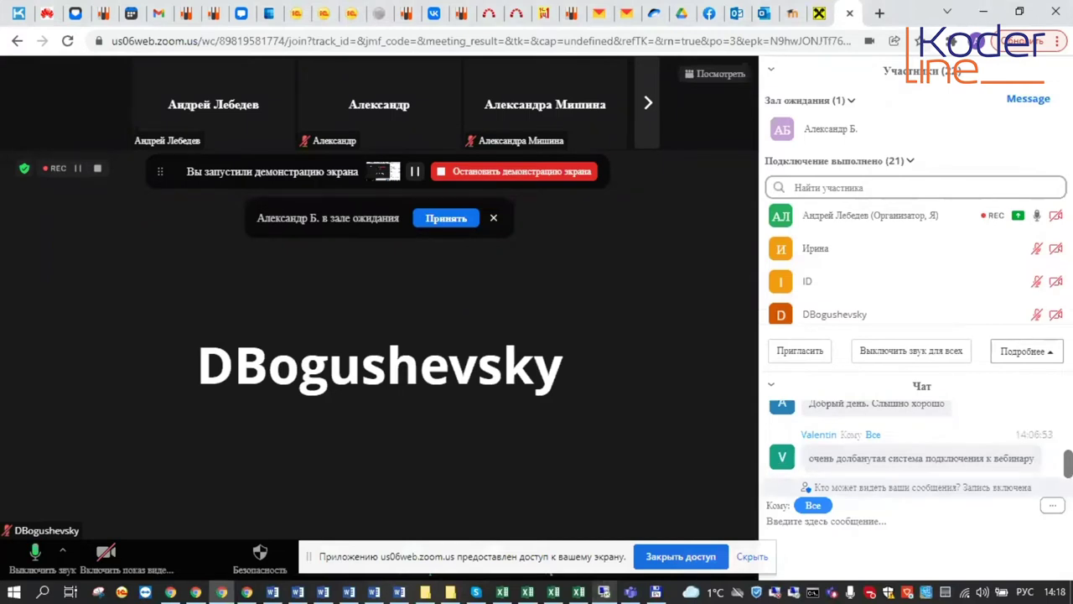
click(1068, 475)
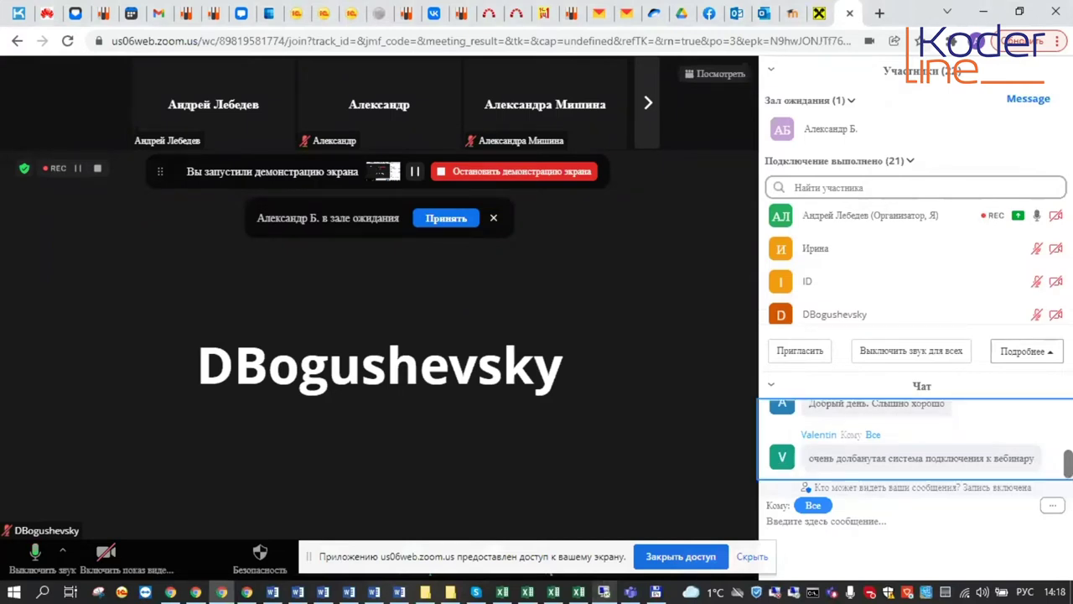
click(447, 216)
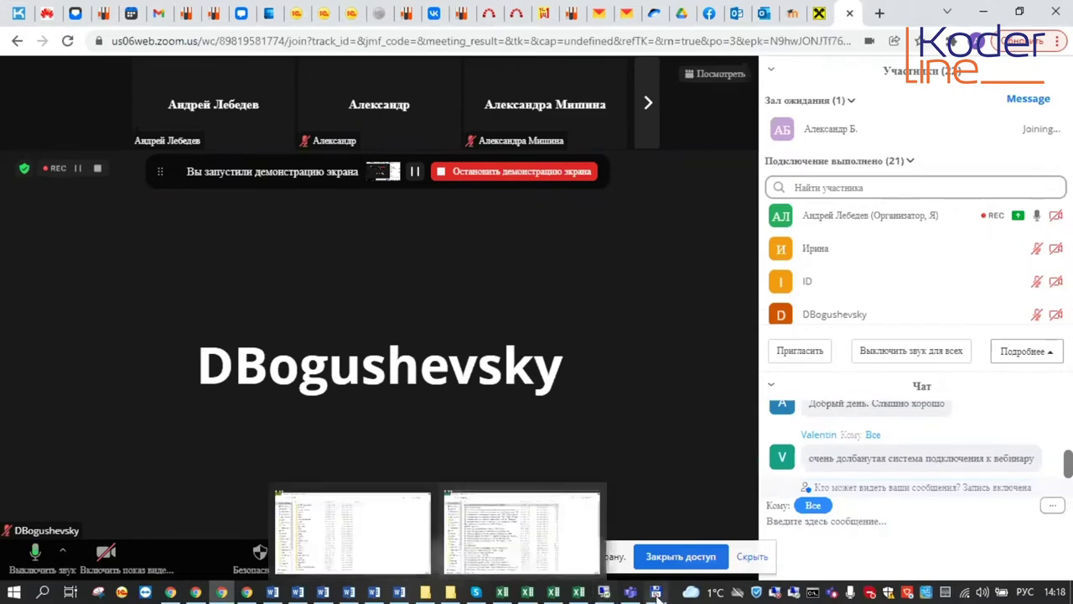
click(631, 592)
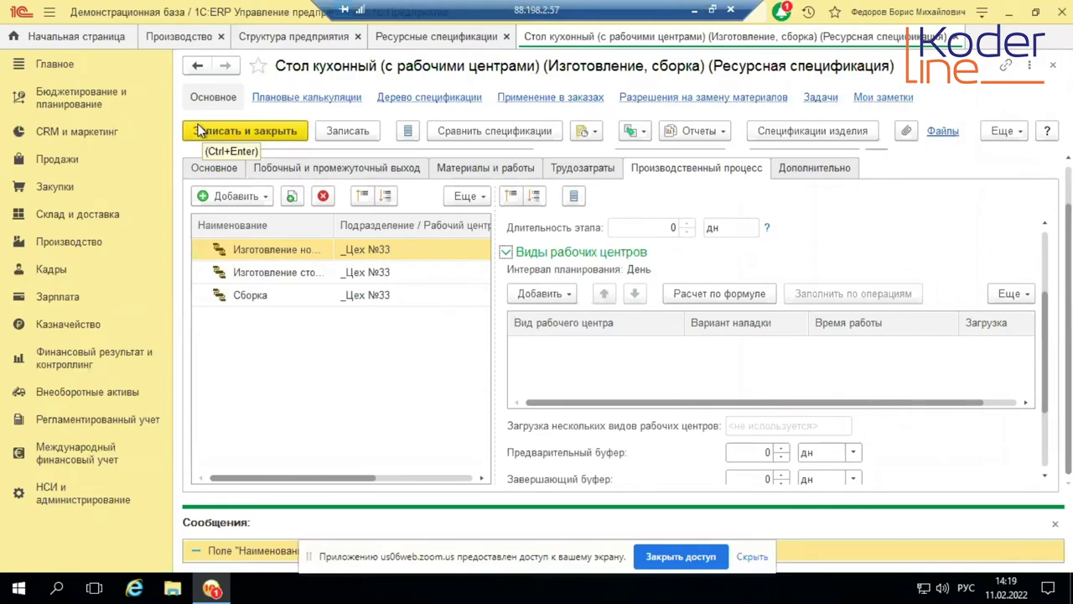
Step: Open the work-centre structure from the production section and filter it by the department "_Цех №33"
click(57, 241)
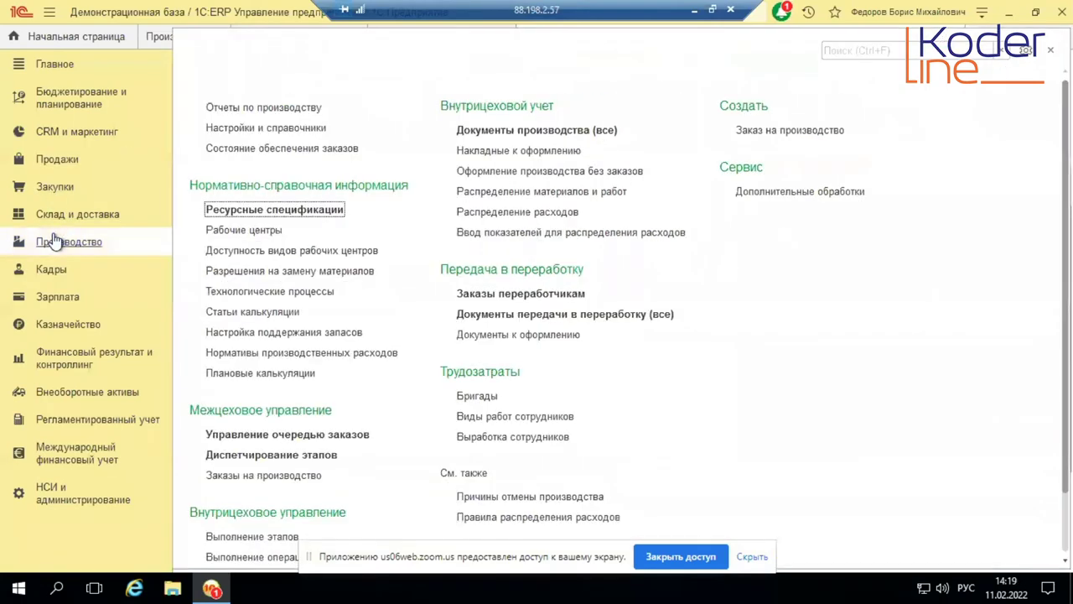
click(252, 231)
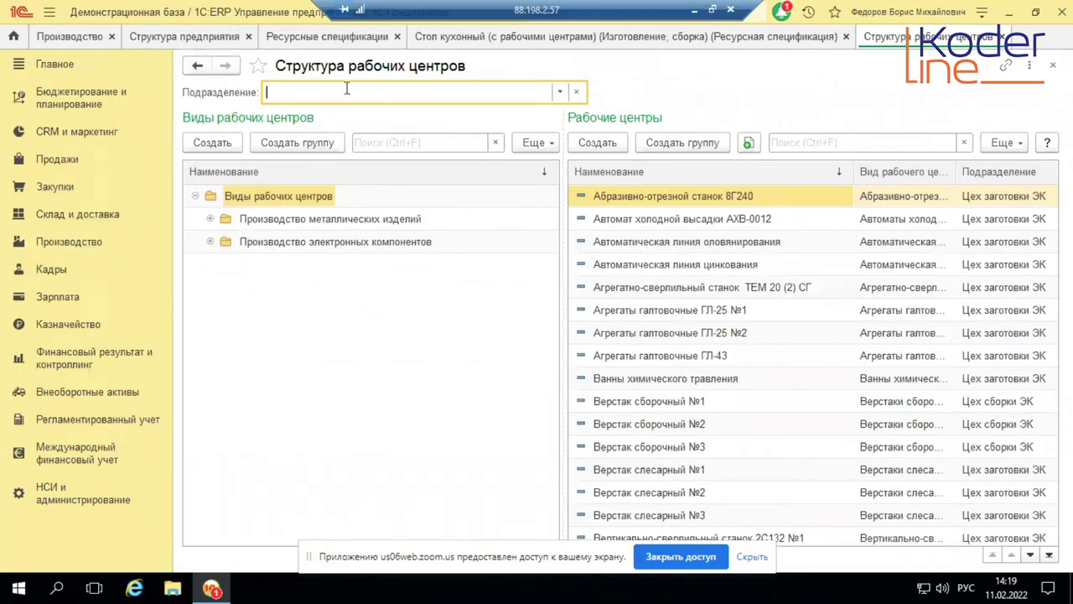
click(558, 94)
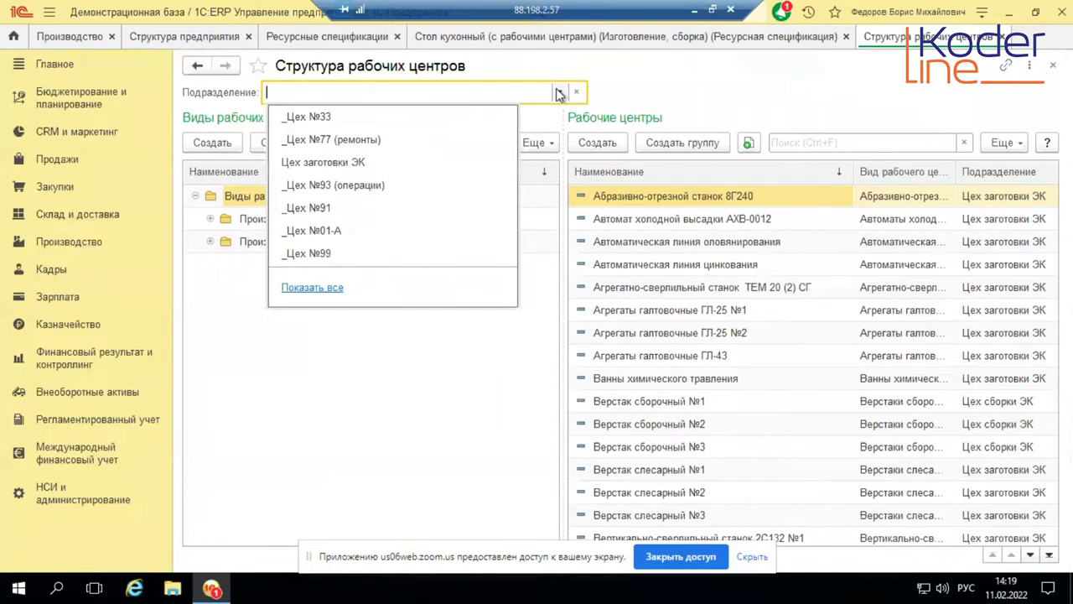
click(358, 125)
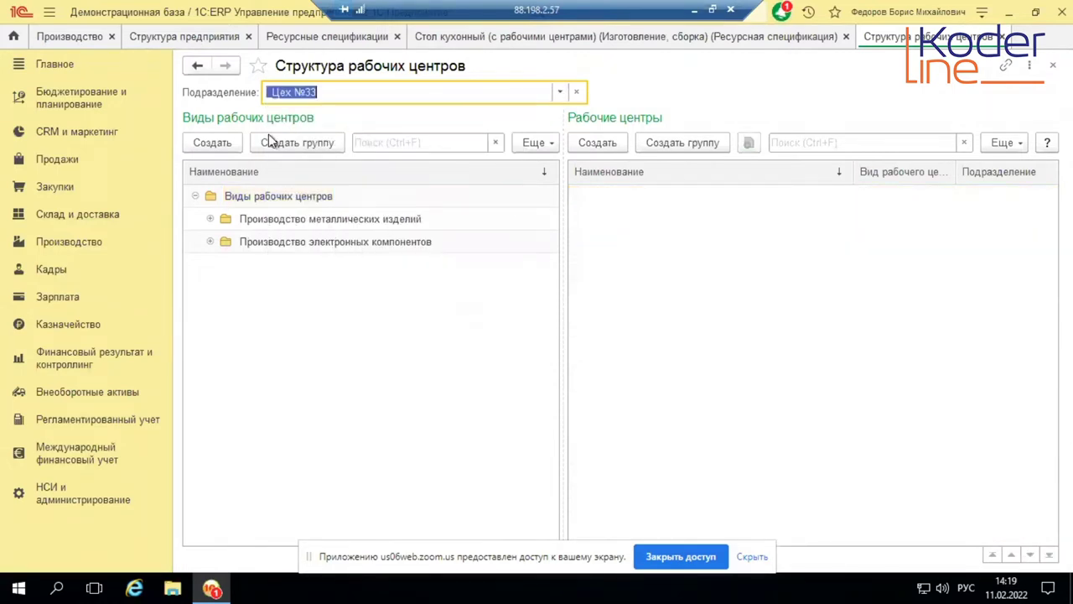
Step: Start a new work-centre type named "Циркулярные пилы" for "_Цех №33" and enable its use in production stages
click(211, 142)
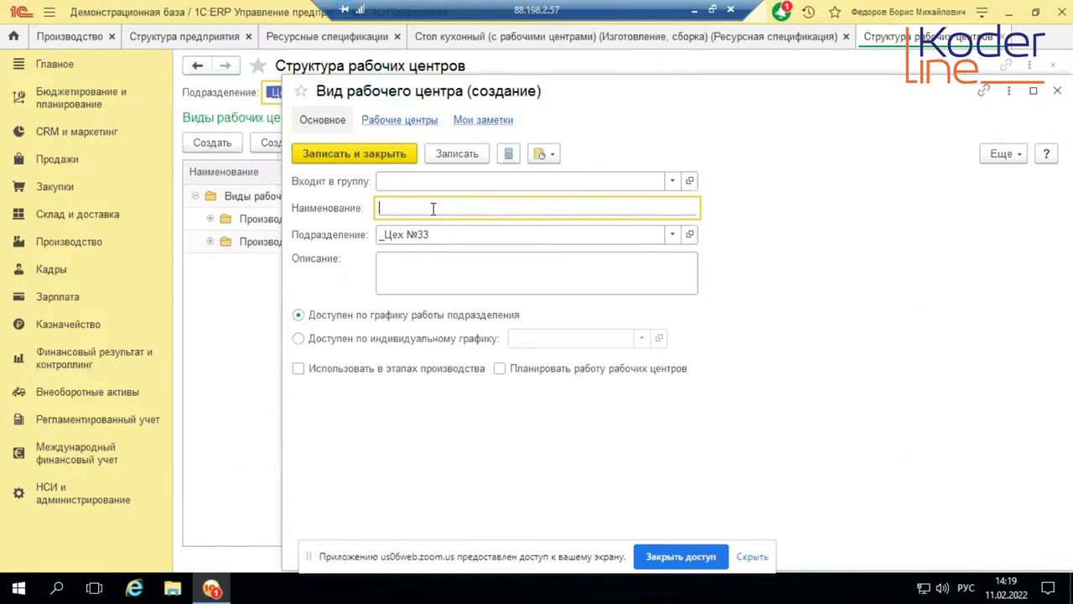
text(Циркул)
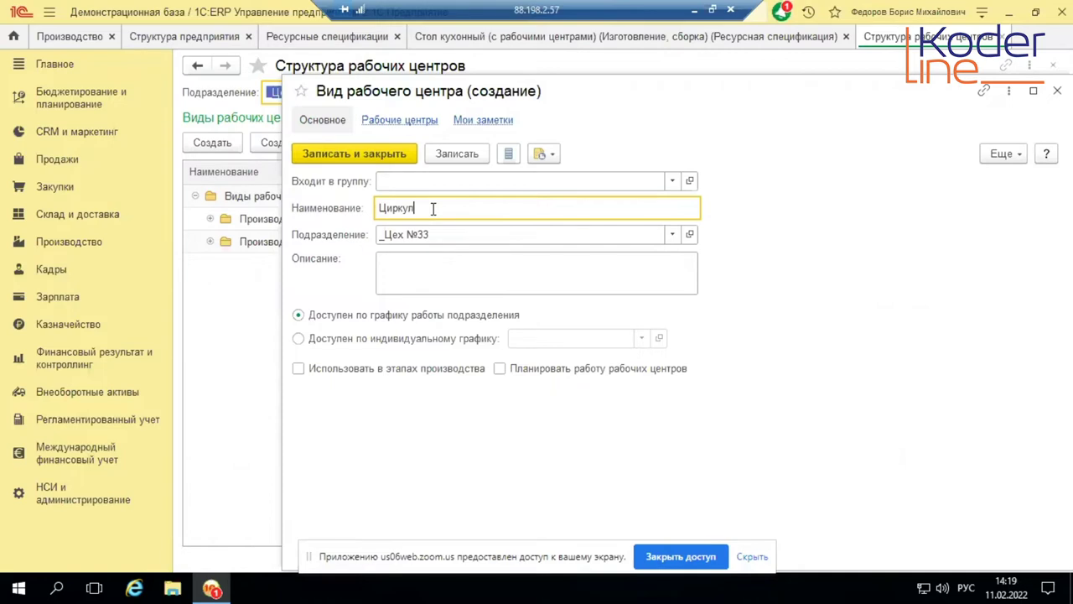
text(ярные пилы)
click(441, 281)
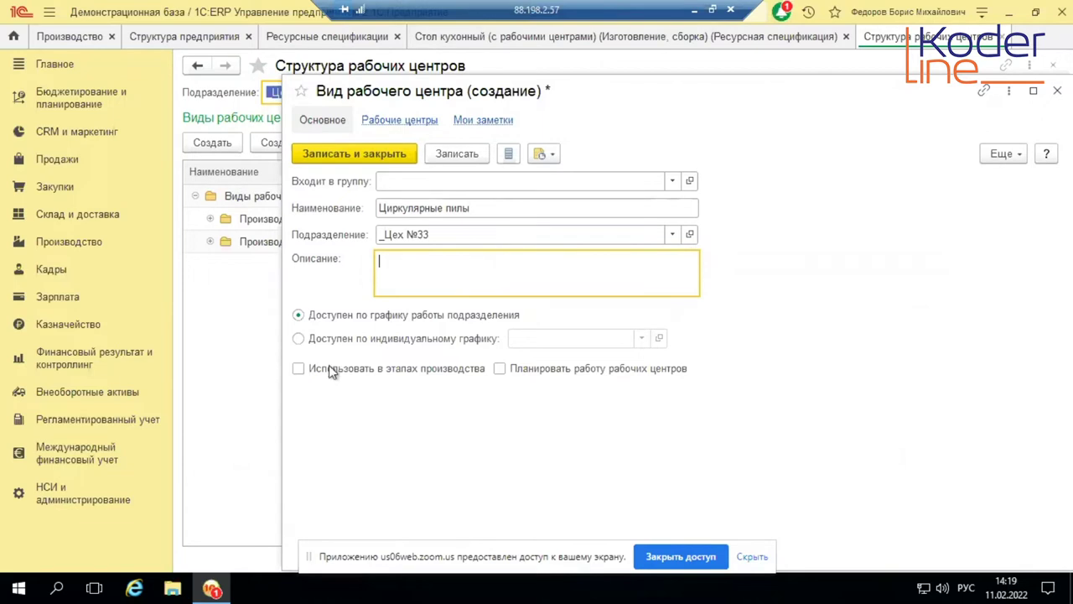
click(299, 368)
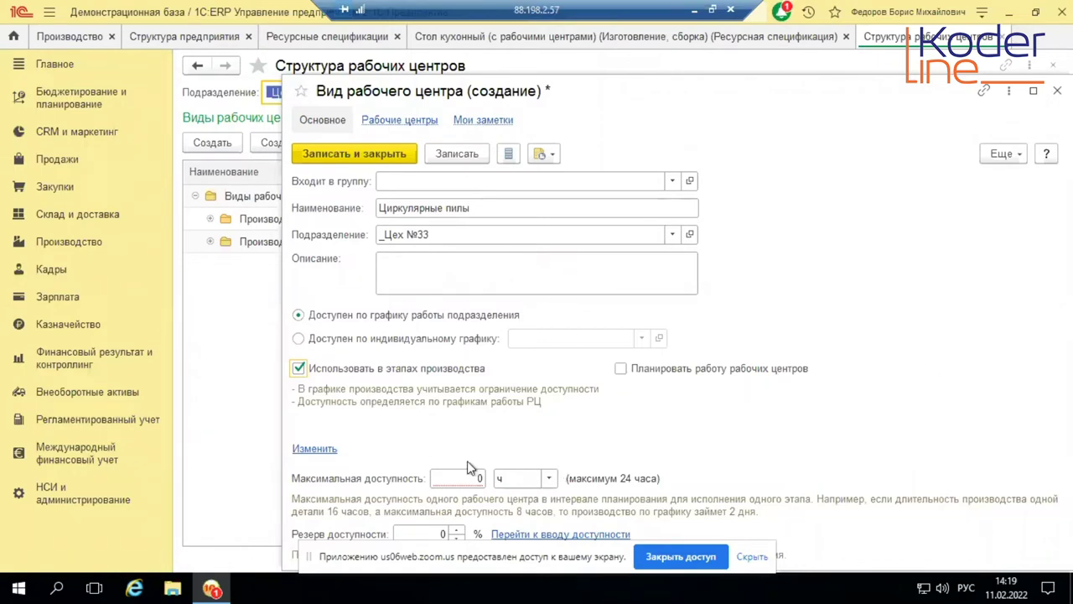
Step: Try entering schedule availability for the work-centre type itself, and return to availability determined by the work centres' schedules
click(314, 449)
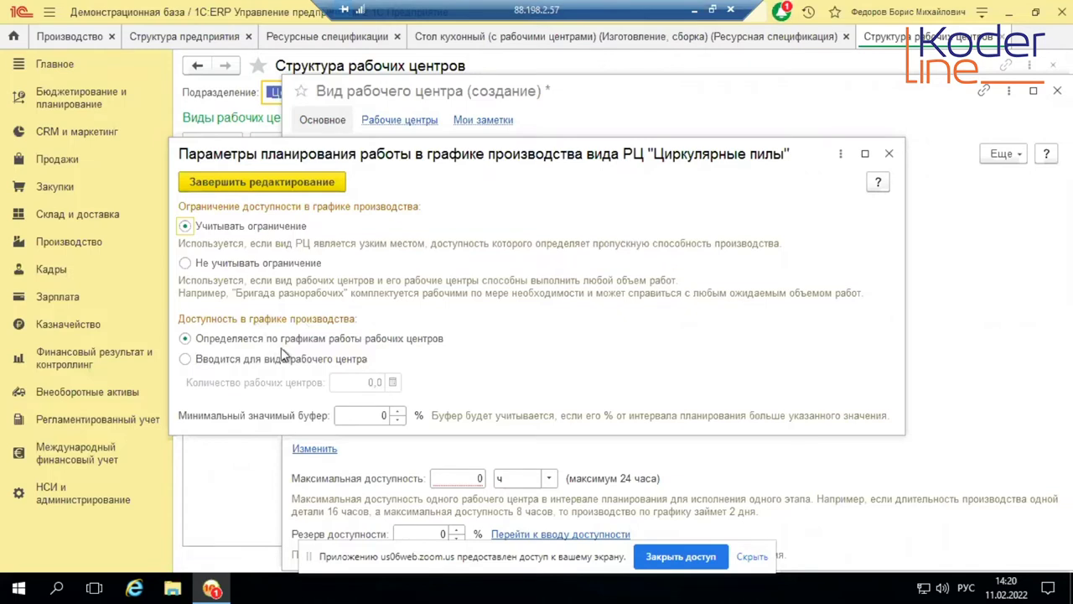
click(239, 368)
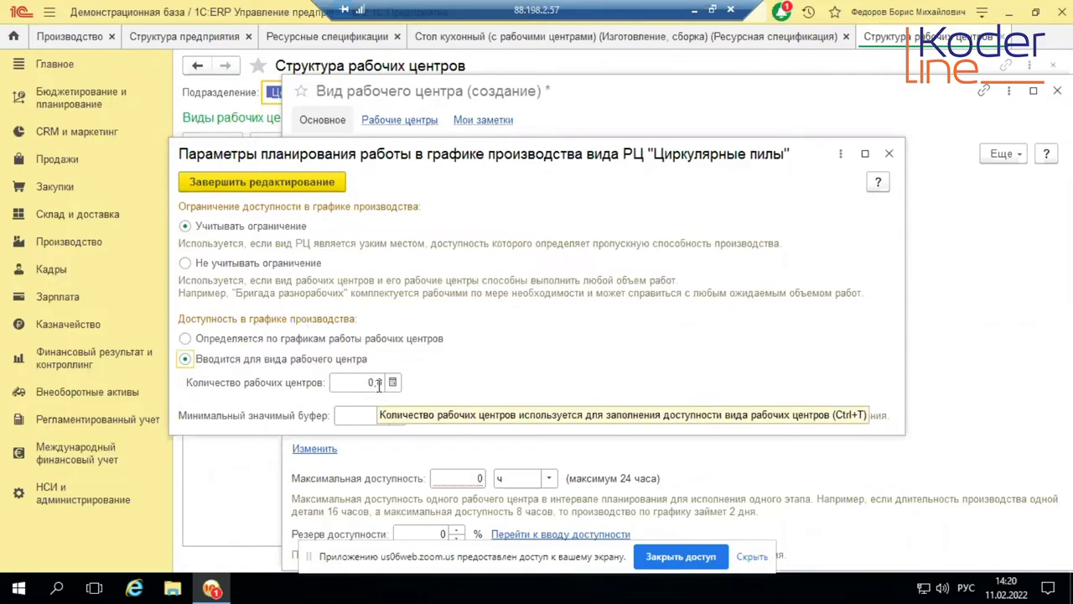
click(239, 340)
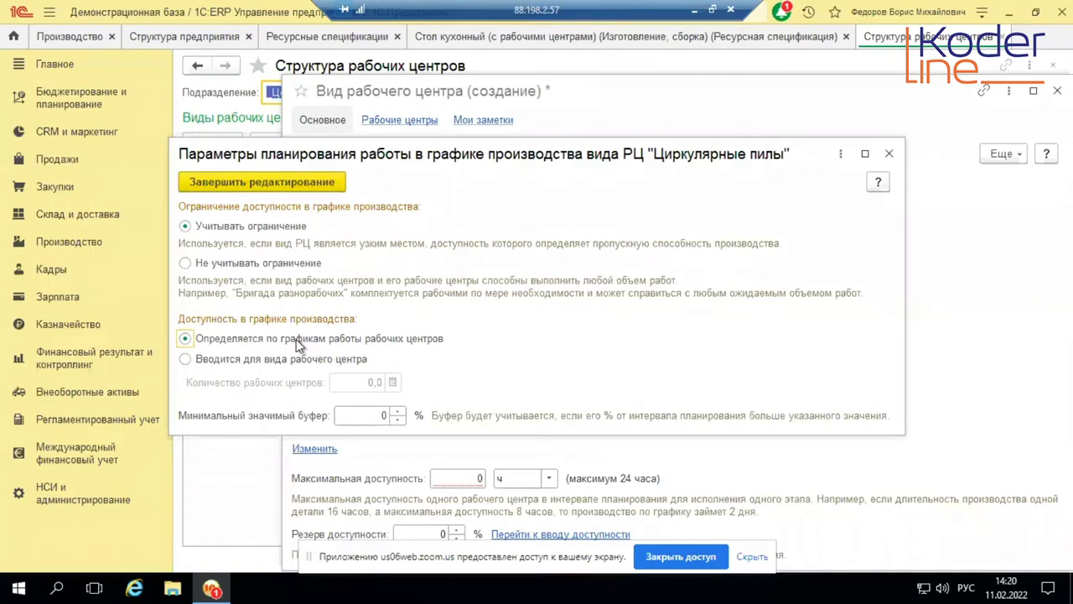
click(312, 182)
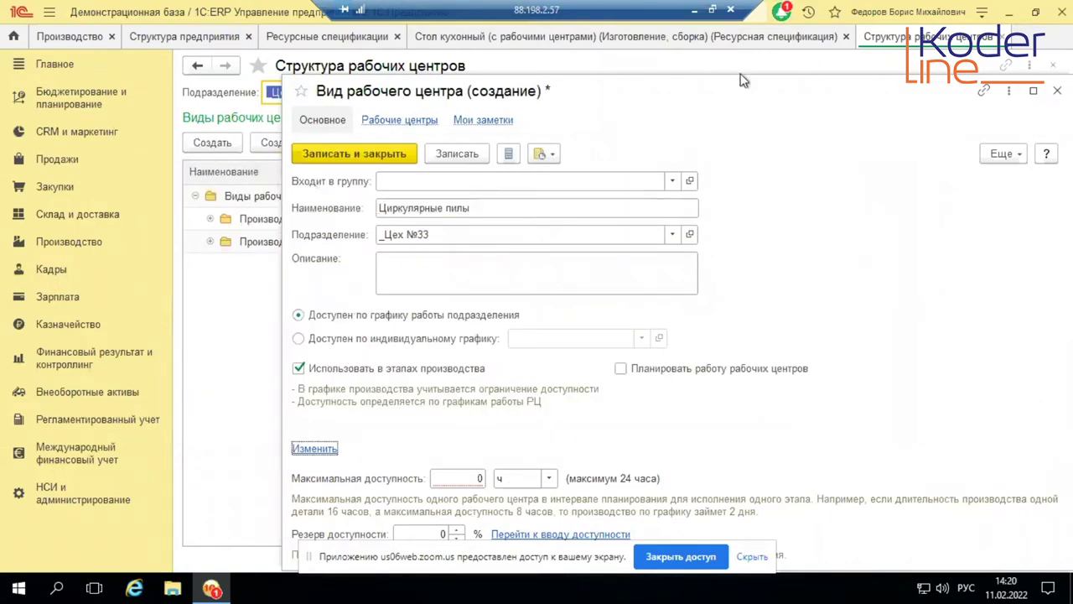
Step: Set the maximum availability of "Циркулярные пилы" to 8 hours and its availability reserve to 20 %, and save the work-centre type
drag(692, 94, 517, 55)
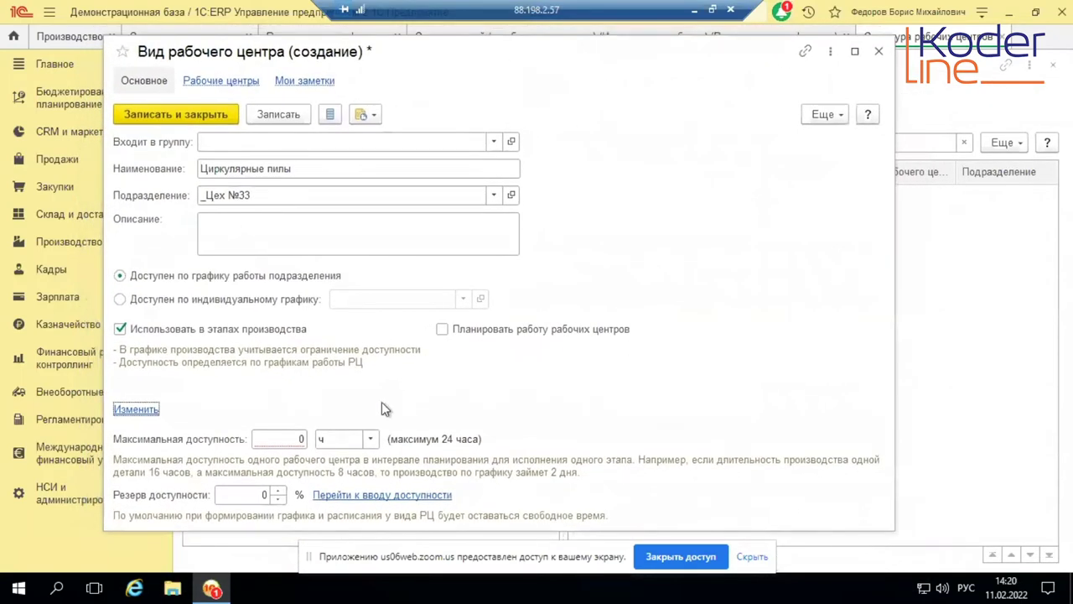
click(267, 437)
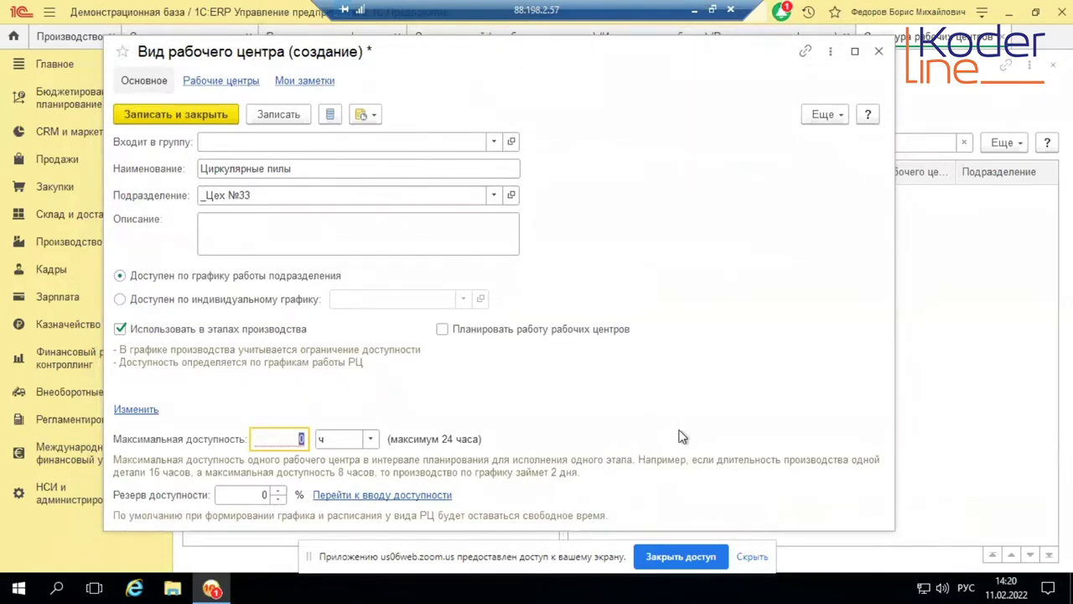
text(8)
key(Tab)
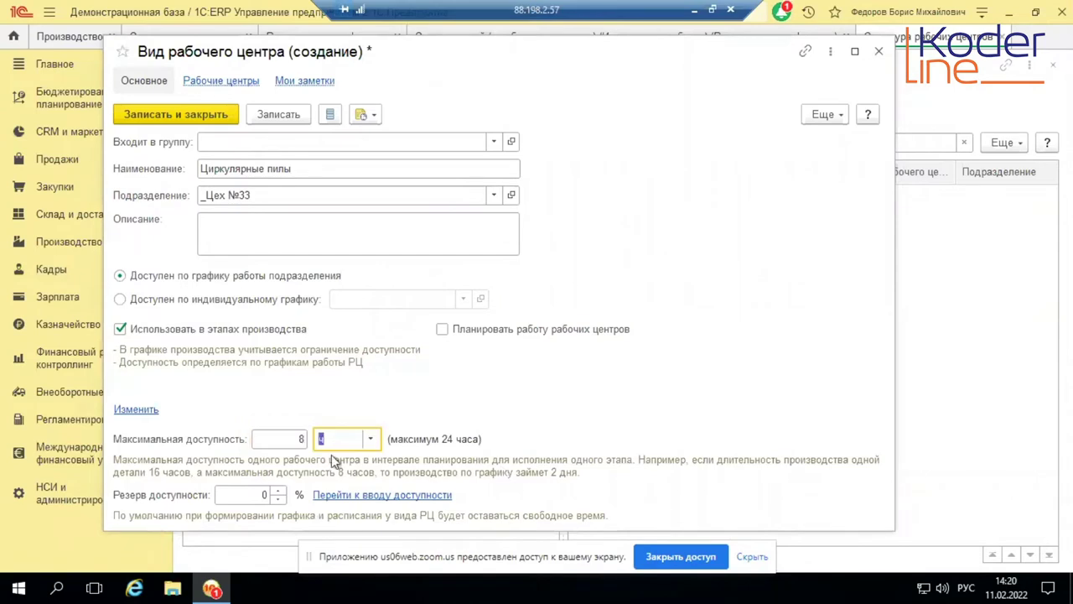
click(262, 497)
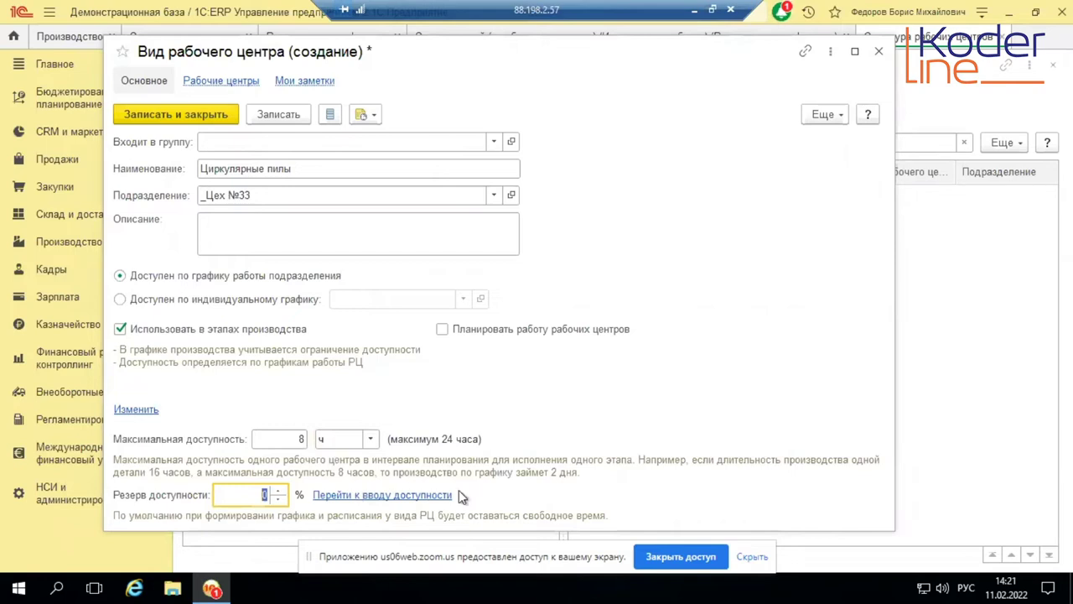
text(20)
key(Tab)
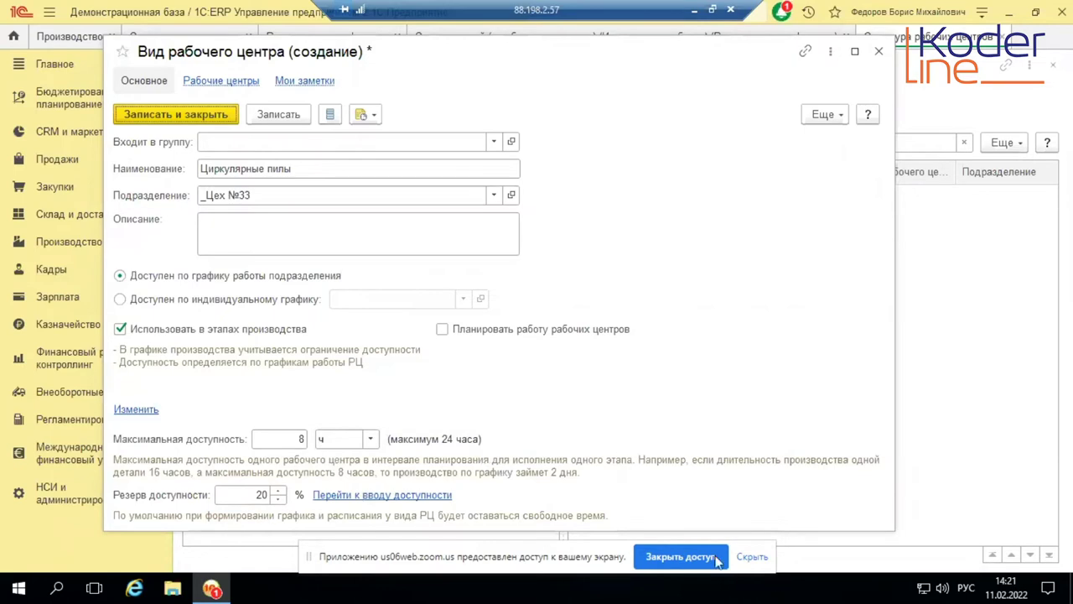
click(188, 116)
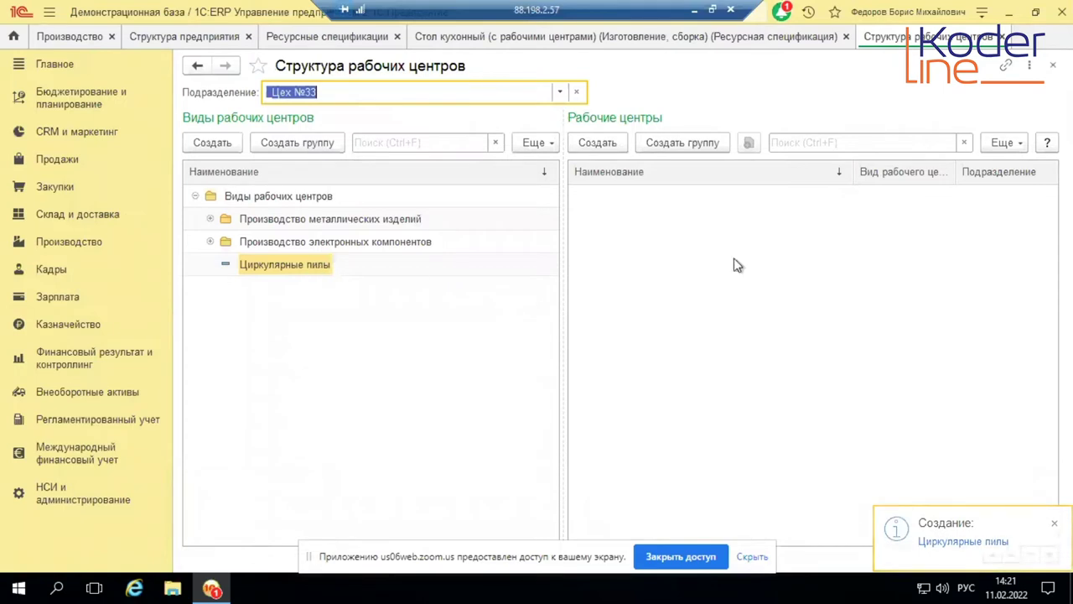
Step: Create and save the work centre "ЦП 01" of type "Циркулярные пилы" in "_Цех №33"
click(595, 142)
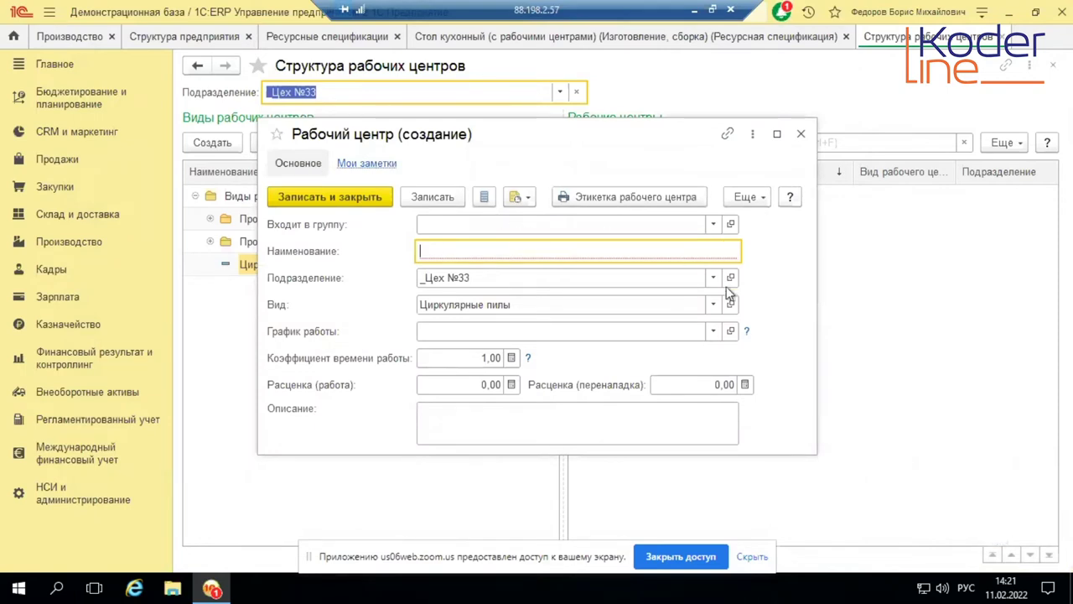
text(Ц)
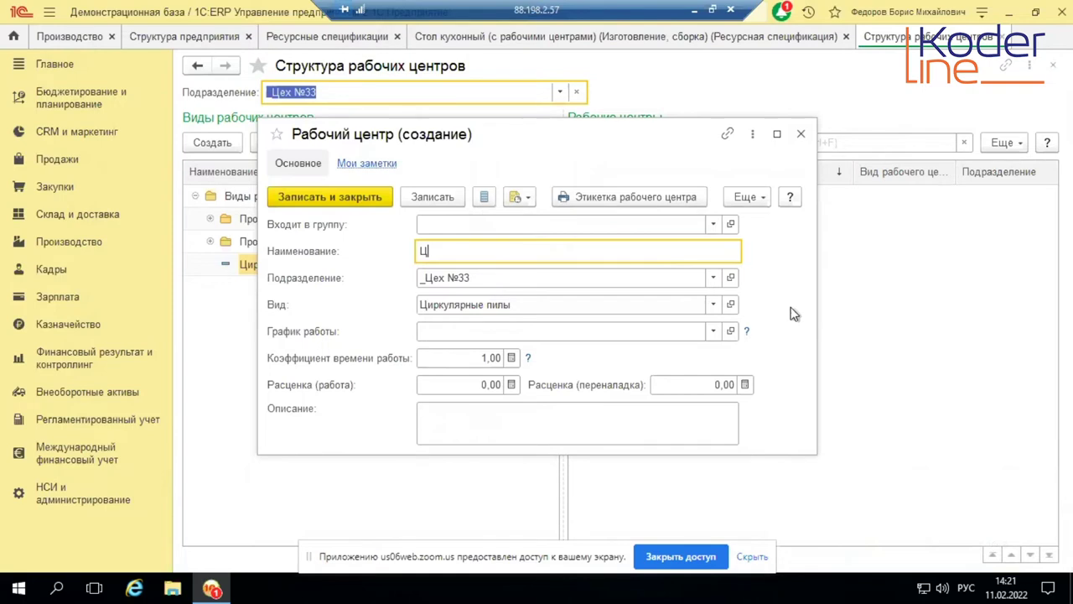
text(П 01)
click(448, 358)
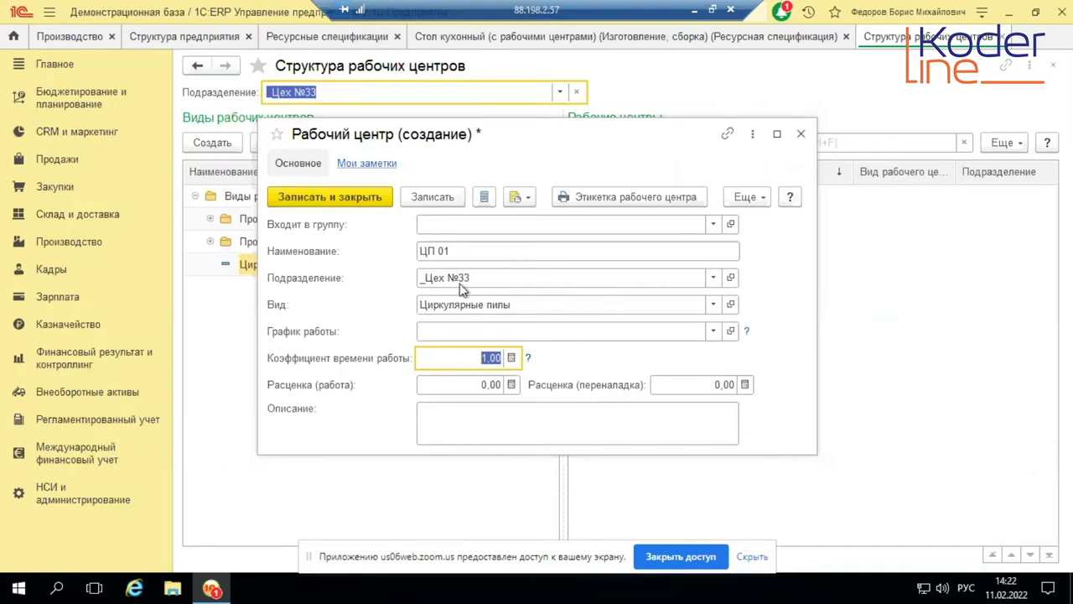
click(318, 201)
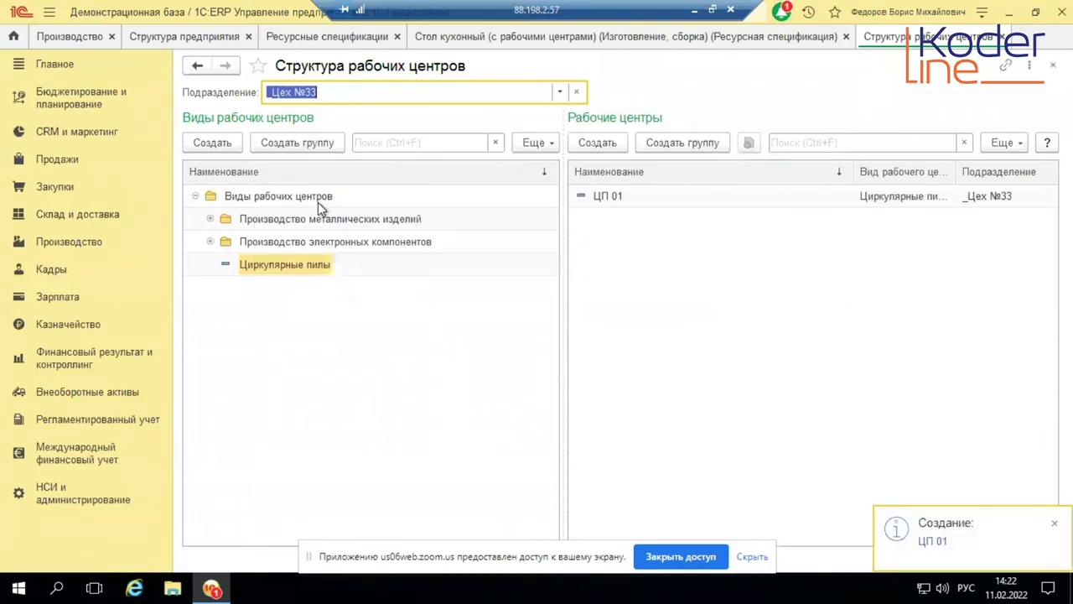
Step: Start a second work-centre type named "Шлифмашины" for "_Цех №33" and enable its use in production stages
click(273, 294)
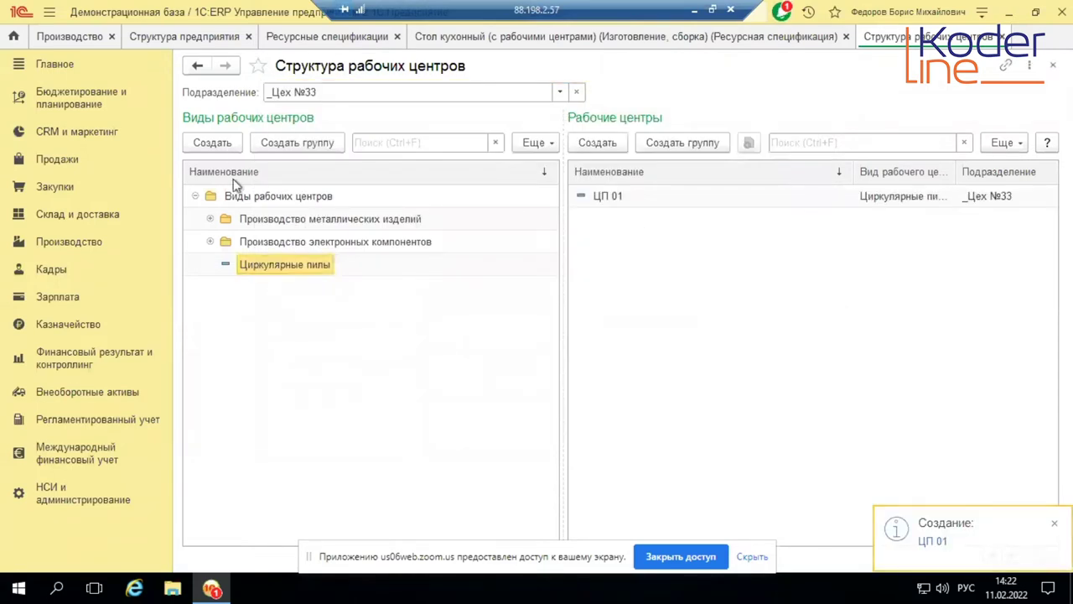
click(218, 143)
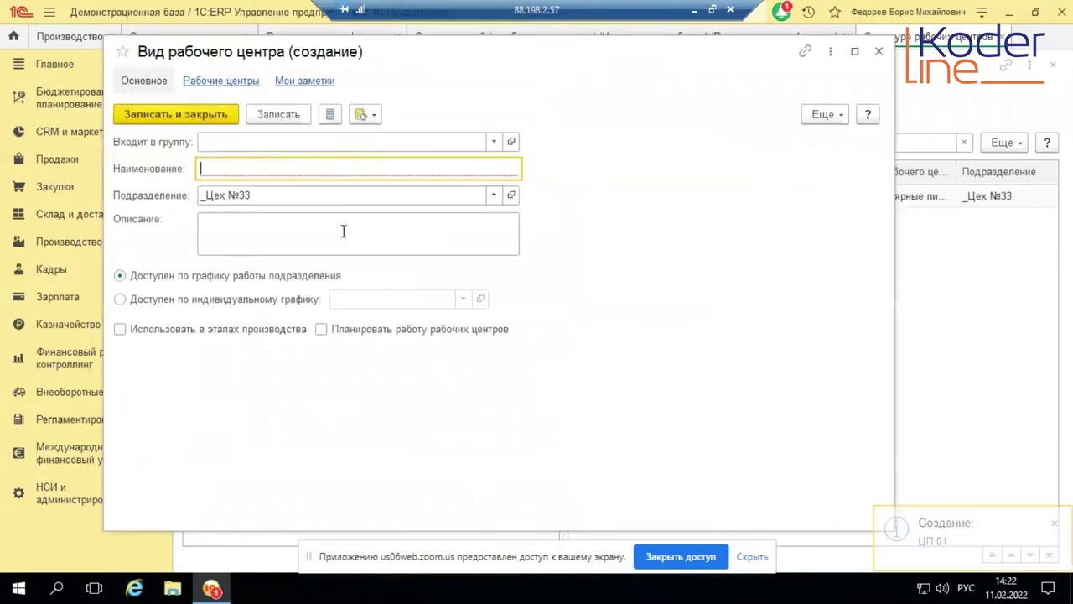
text(Щлифма)
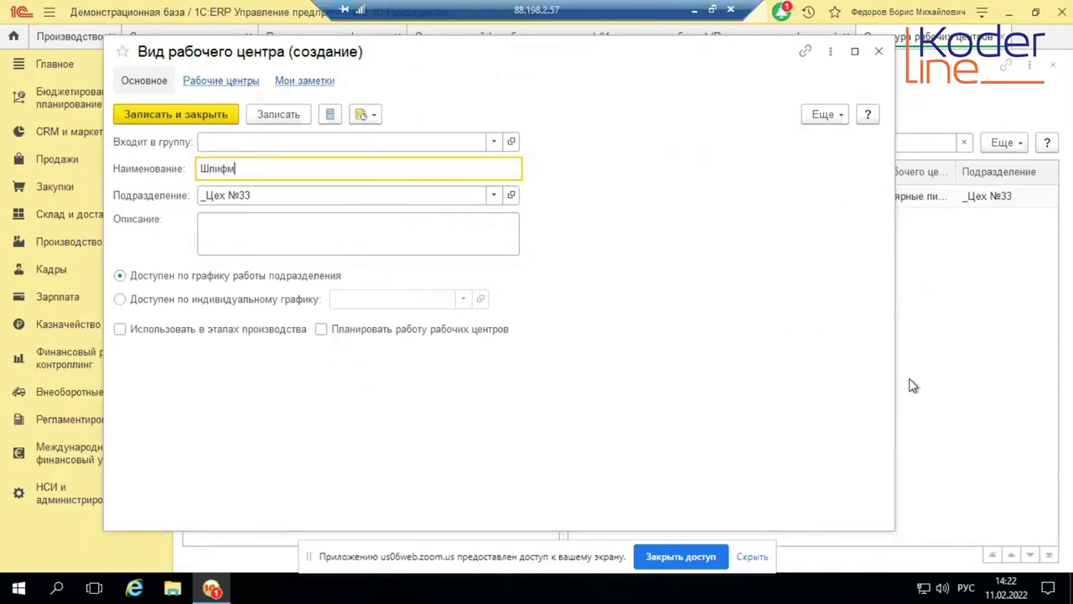
text(шины)
click(186, 332)
Step: Set the maximum availability of "Шлифмашины" to 8 hours and its reserve to 20 %, check its planning parameters and save the type
click(300, 438)
text(8)
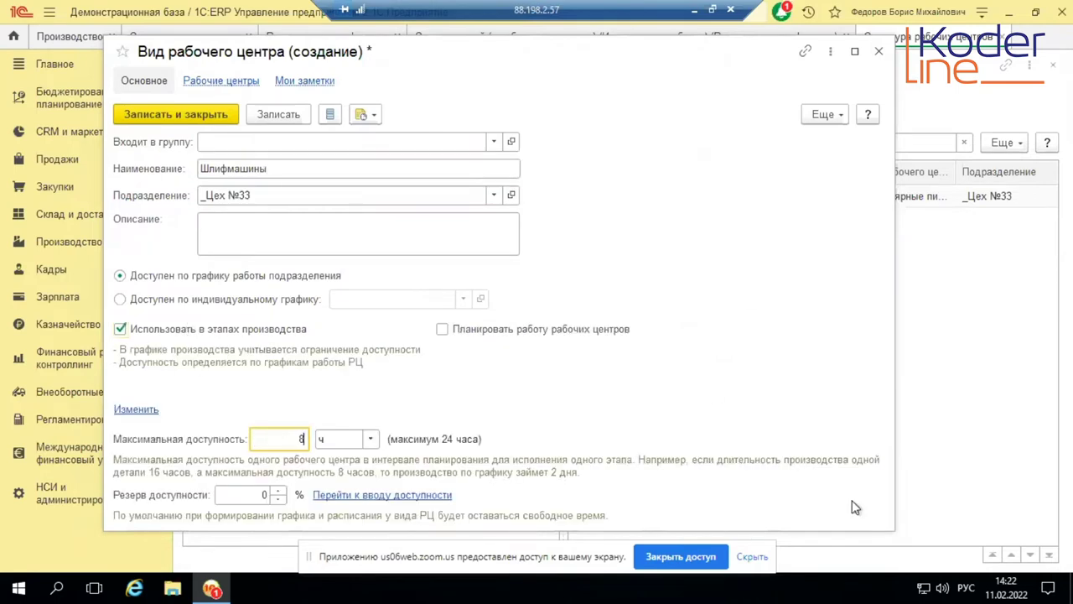
click(254, 496)
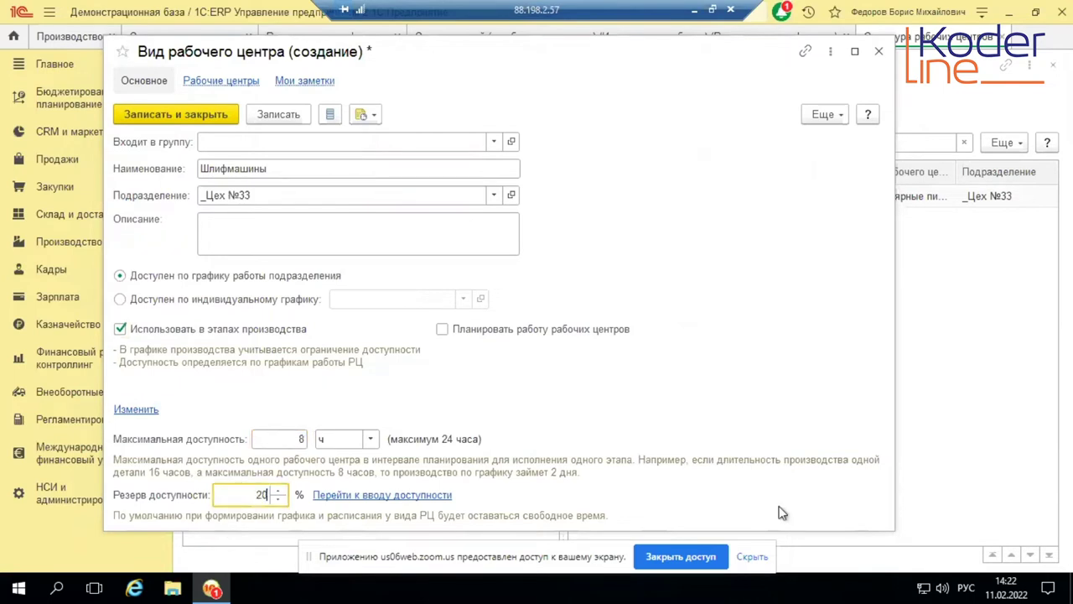
click(141, 411)
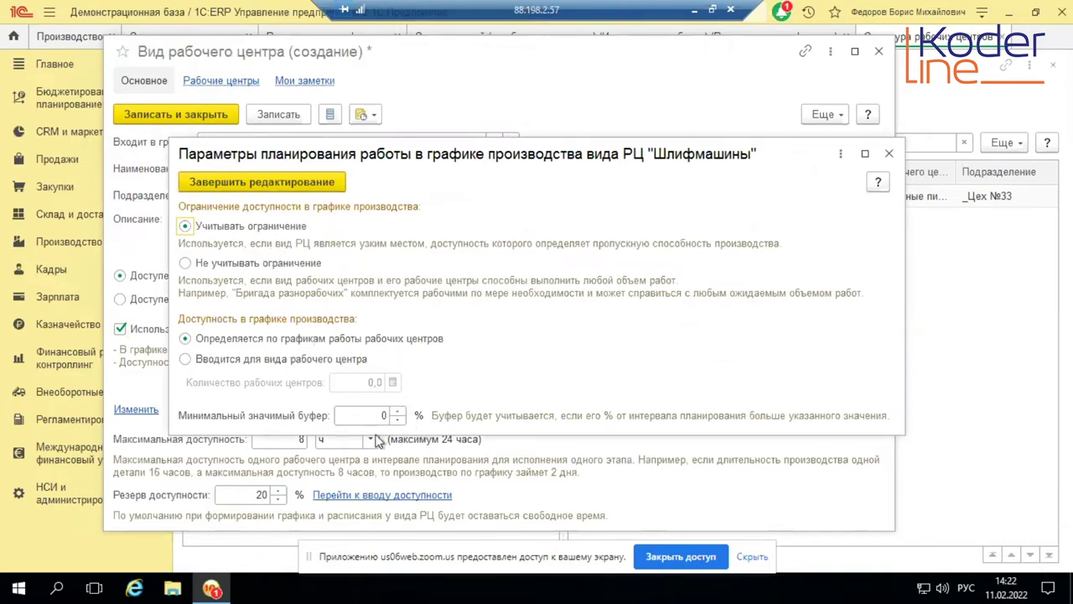
click(306, 183)
click(209, 117)
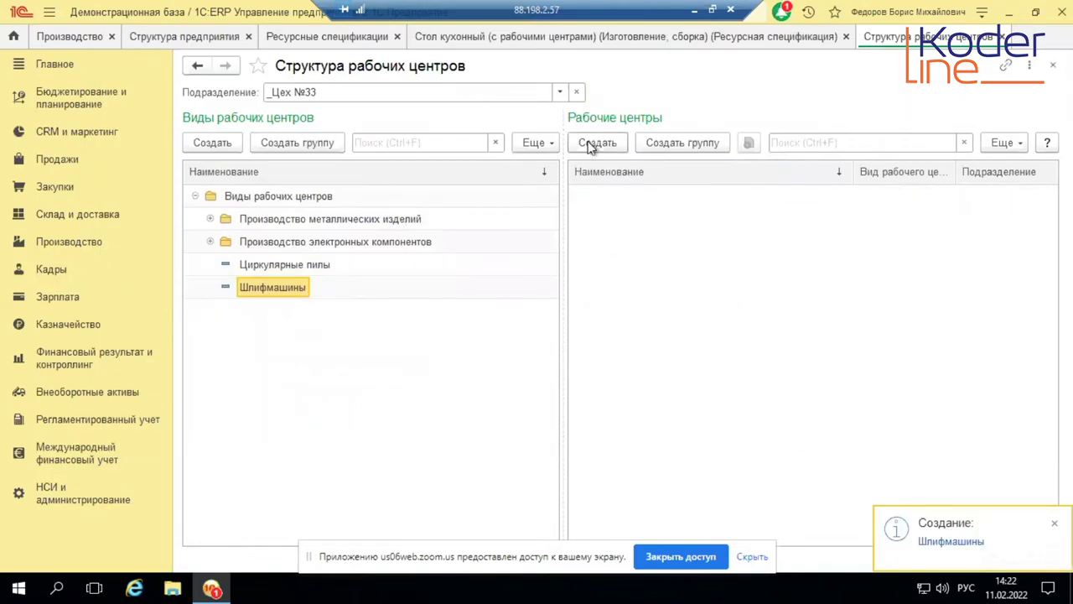
Step: Create and save two work centres of type "Шлифмашины", named "ШМ 01" and "ШМ 02"
text(ШМ 01)
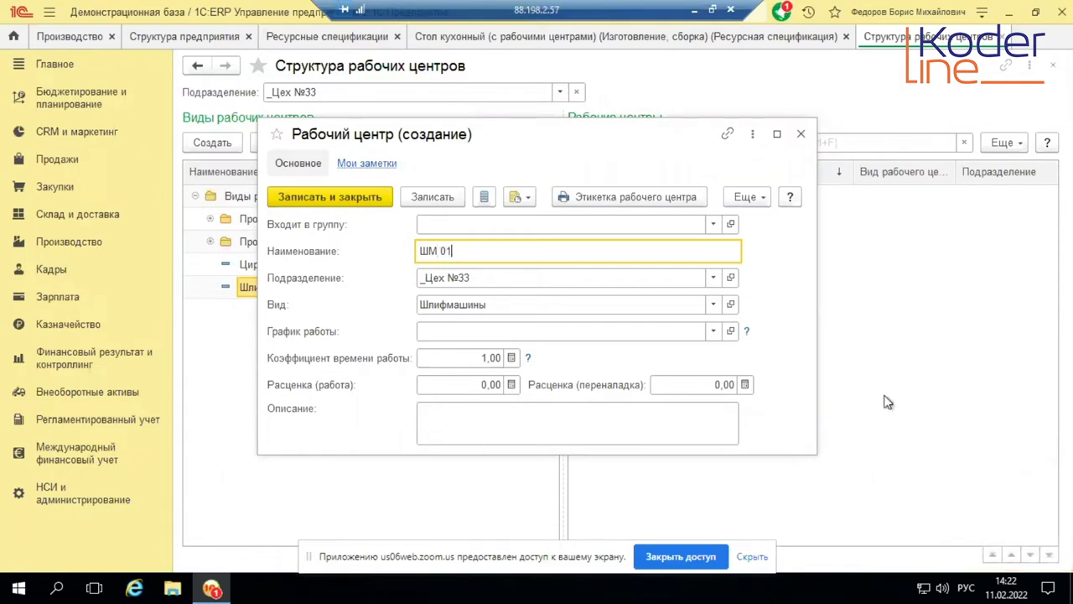
click(362, 198)
click(597, 142)
text(ШМ 02)
click(302, 195)
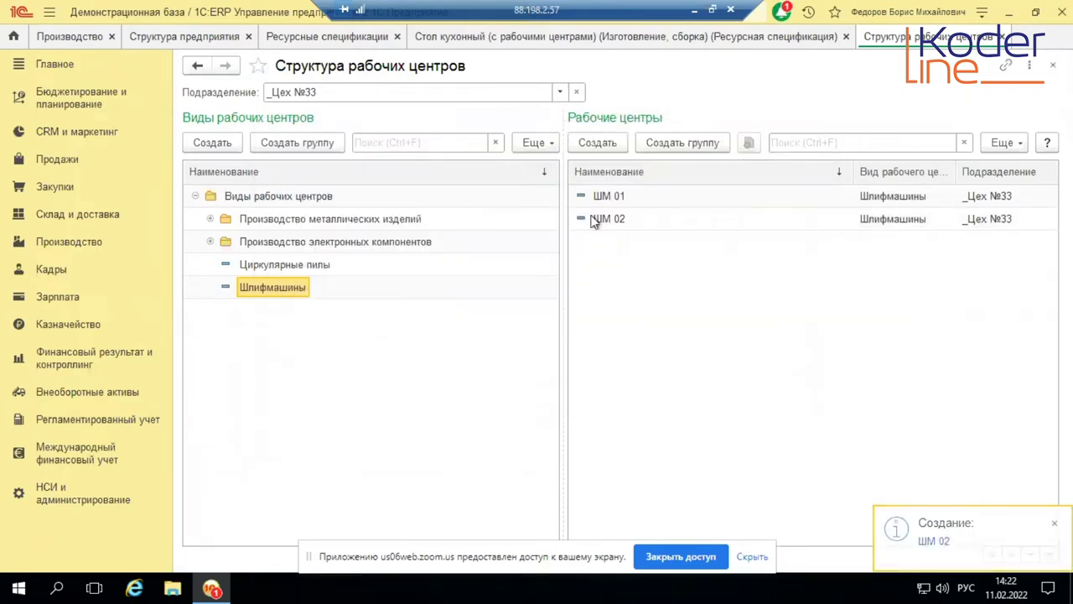
Step: Return to the kitchen table specification and add the work-centre type "Циркулярные пилы" to its first production stage
click(594, 39)
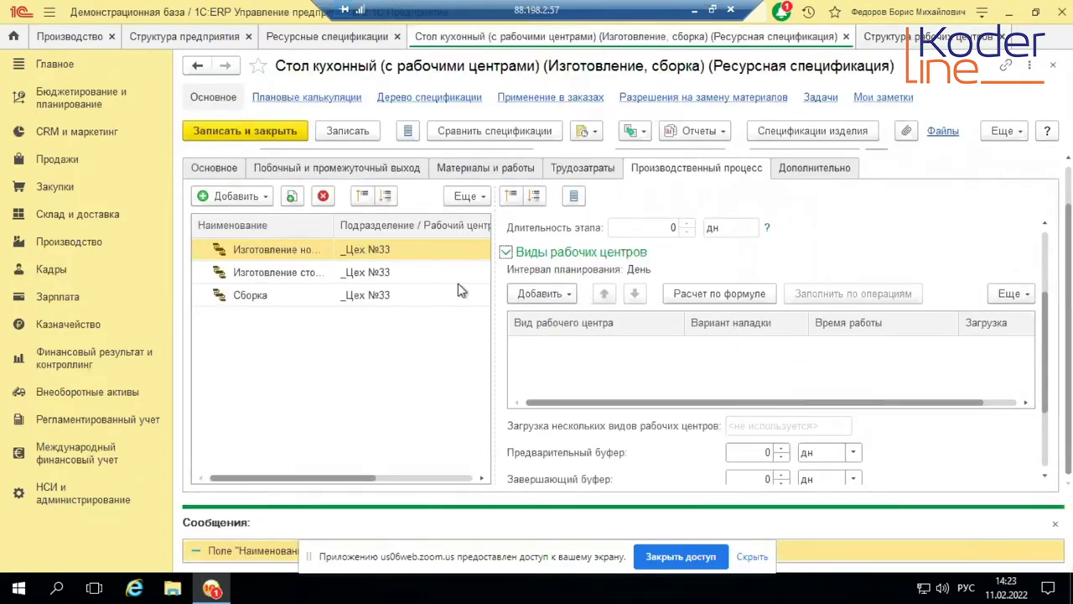
click(551, 295)
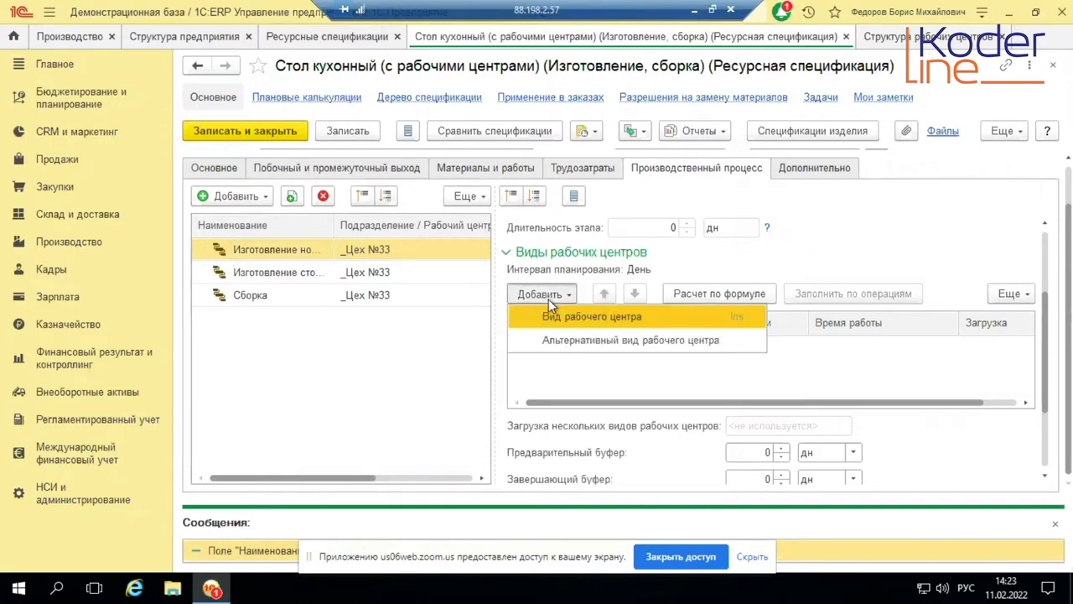
click(608, 319)
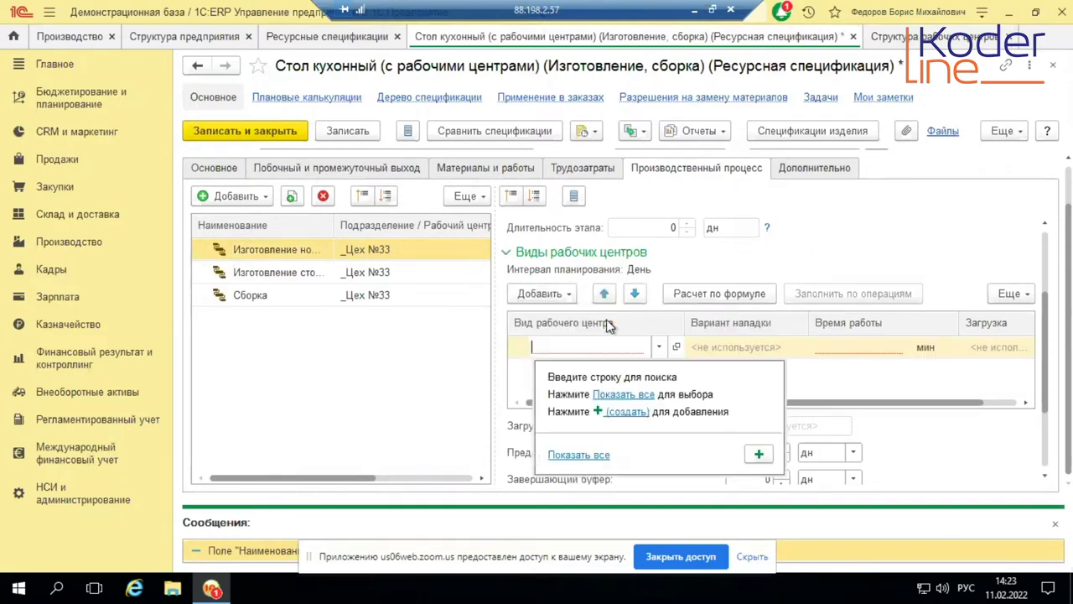
click(622, 397)
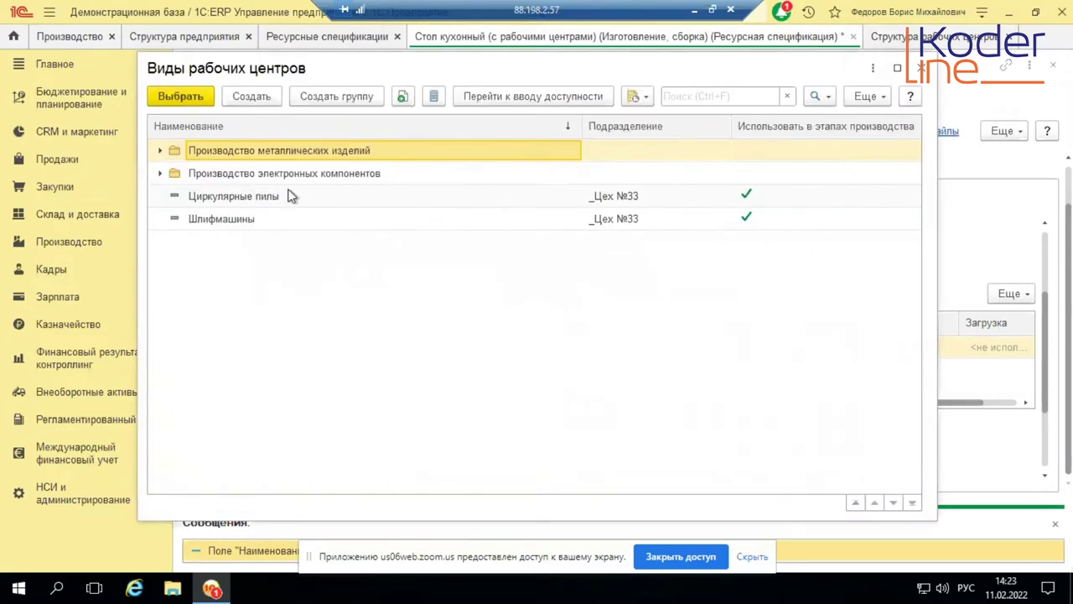
double_click(259, 199)
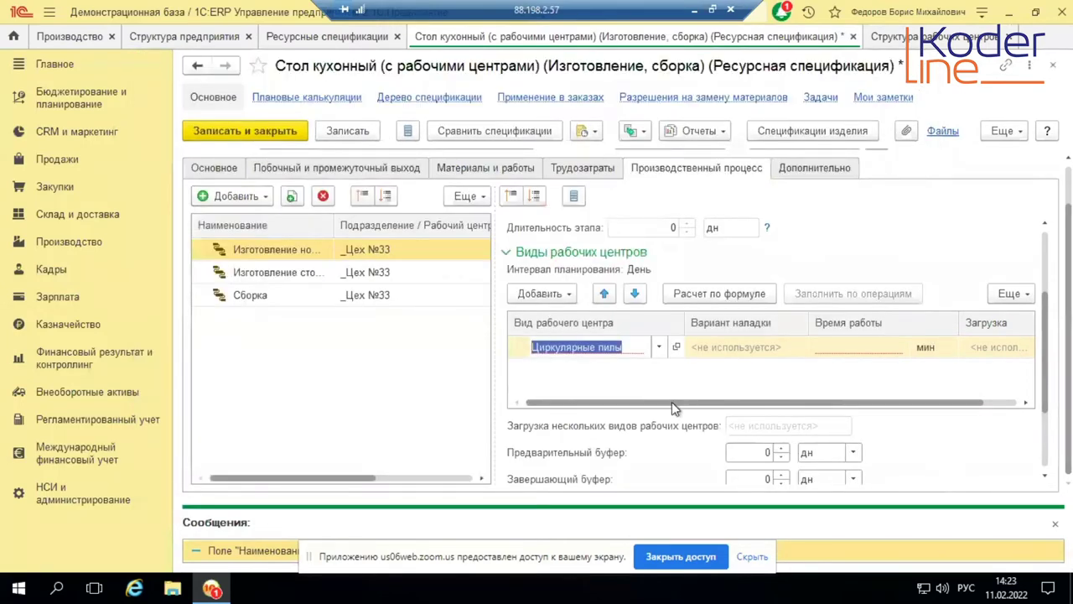
click(1054, 526)
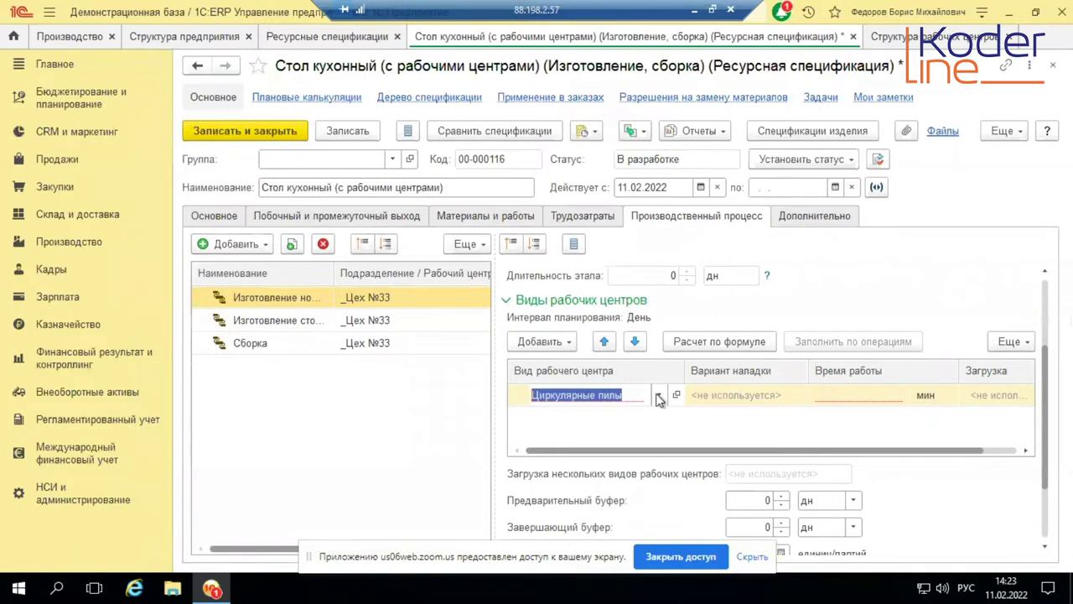
click(570, 436)
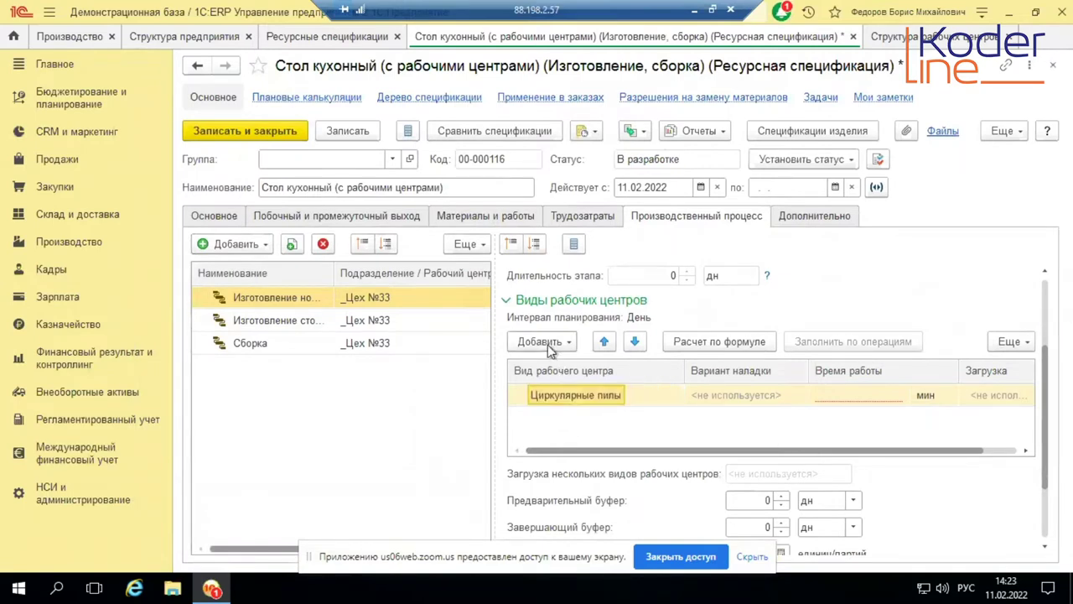
Step: Add the work-centre type "Шлифмашины" as a second row for the first production stage
click(548, 345)
click(569, 366)
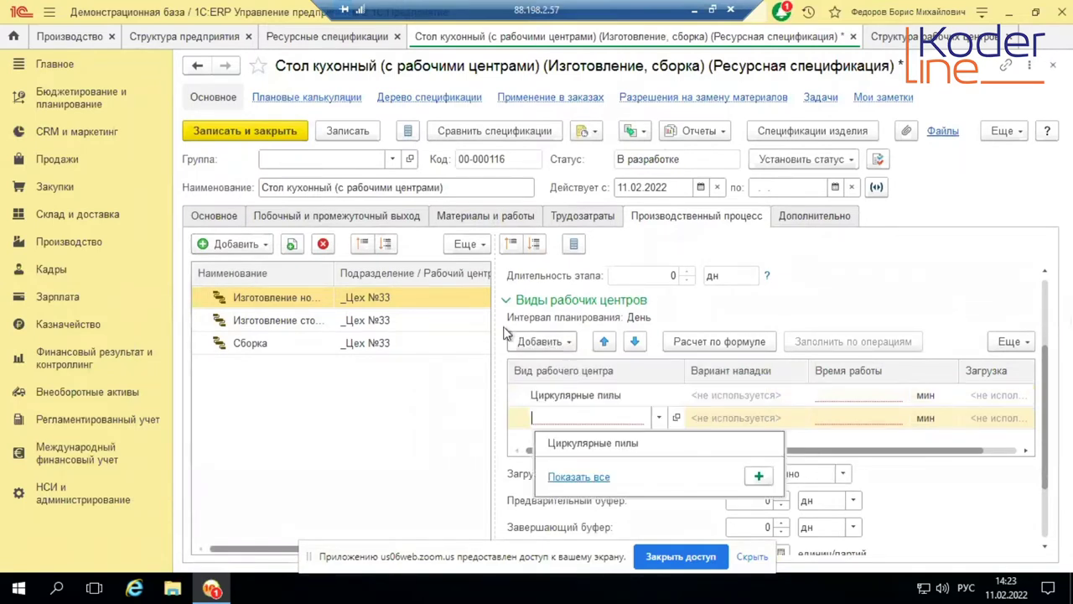
text(ш)
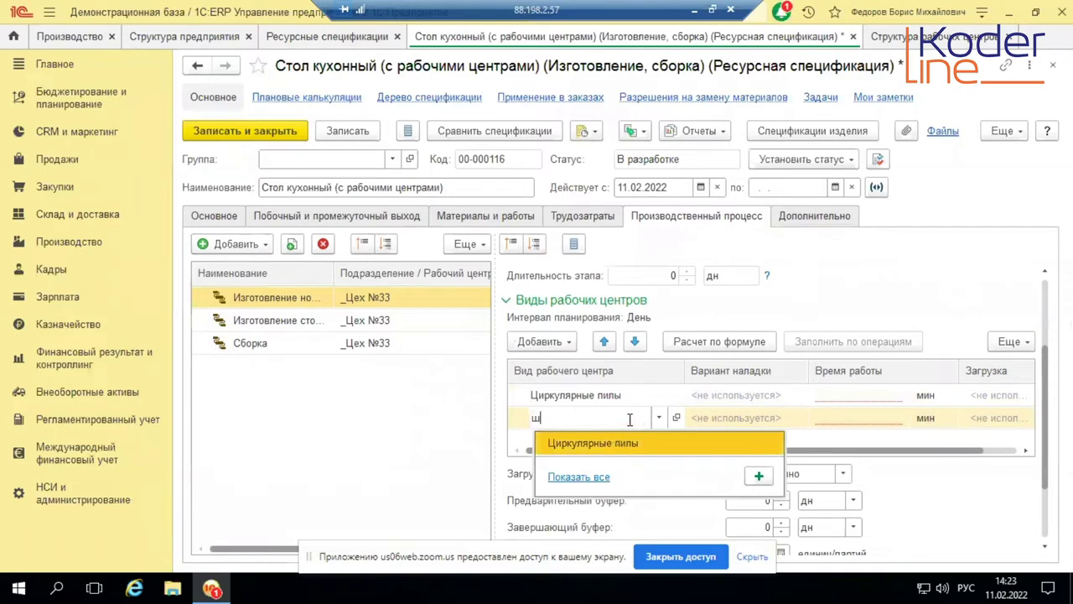
click(594, 445)
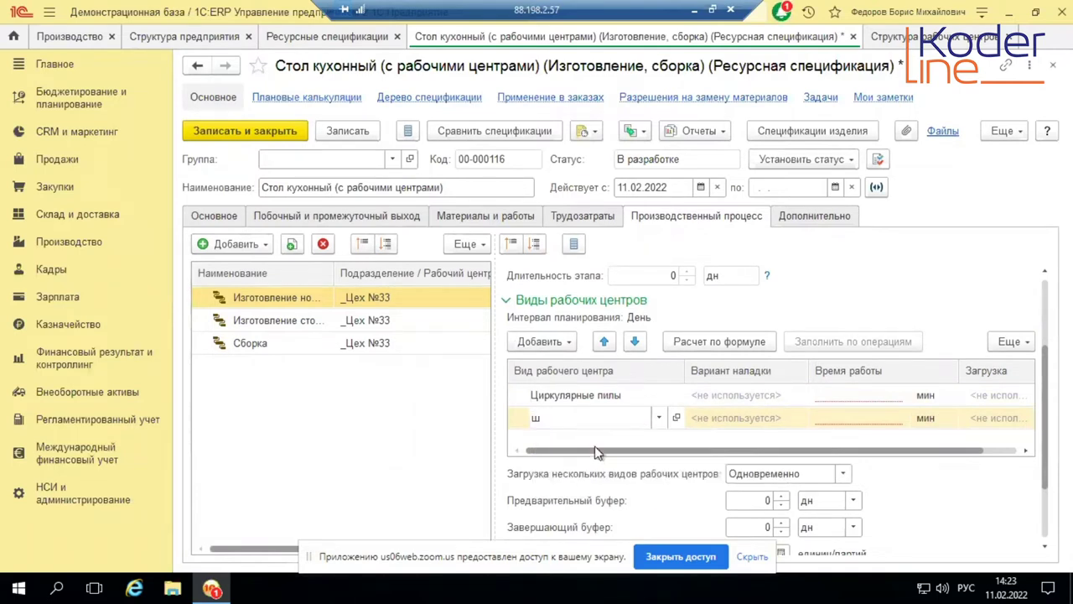
Step: Set the working time of both work-centre types in the first stage to 30 minutes
drag(634, 454, 795, 450)
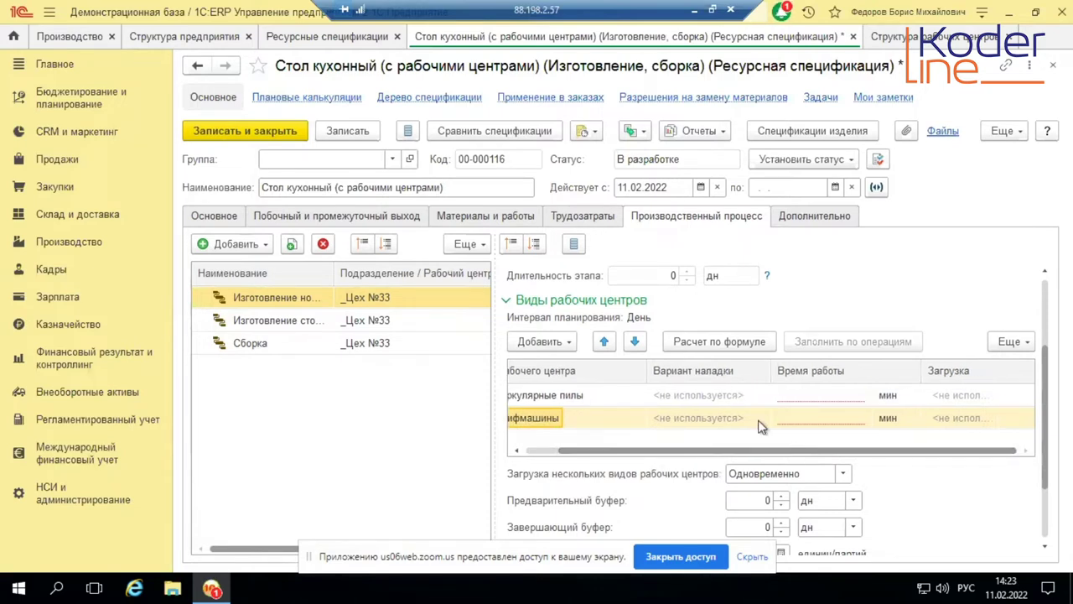
double_click(807, 391)
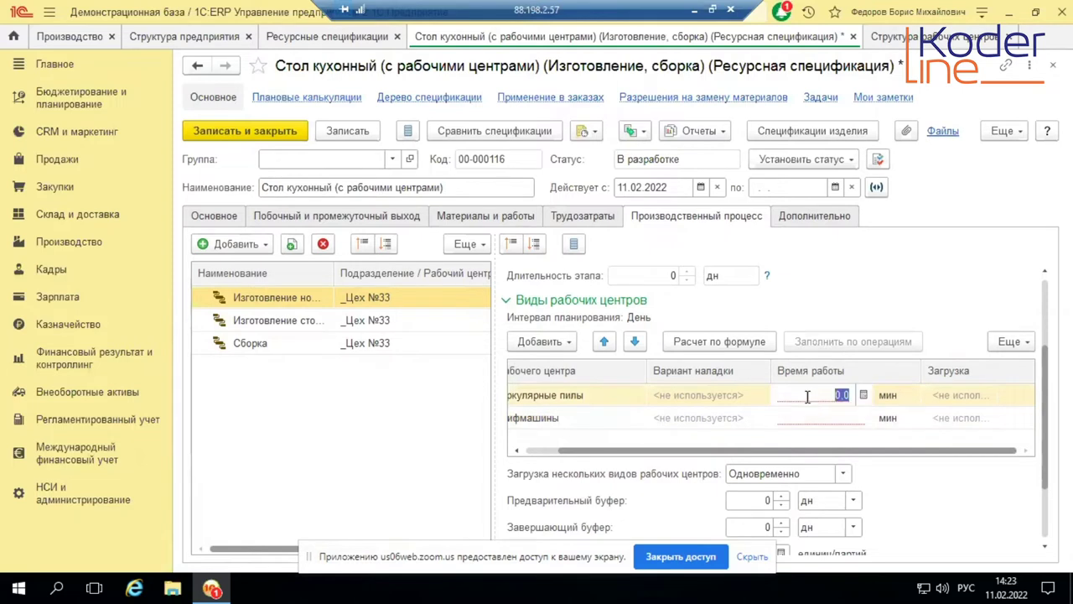
text(30)
key(Return)
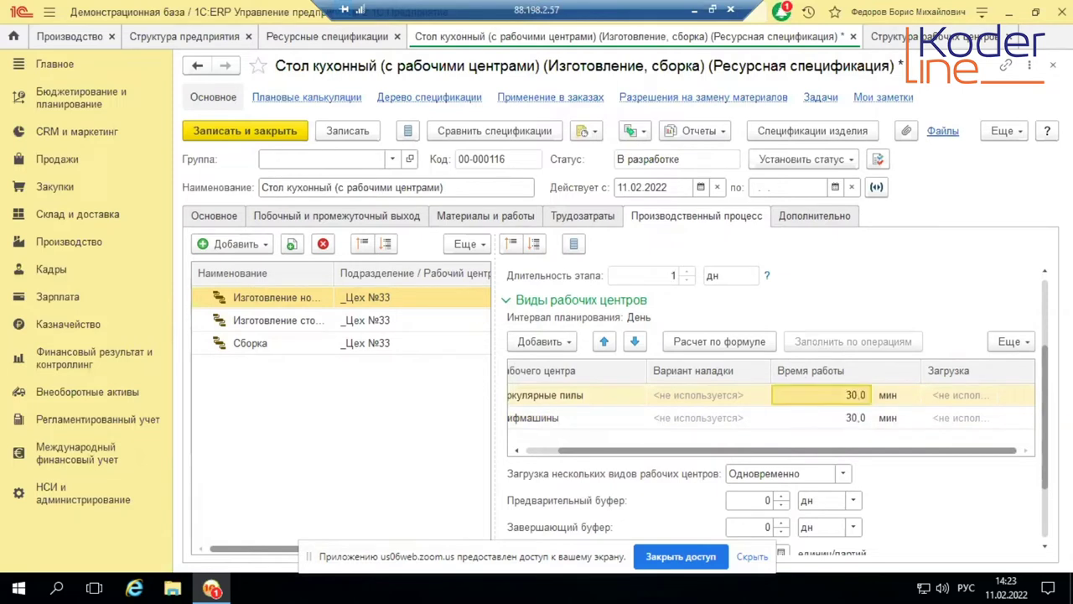
click(908, 398)
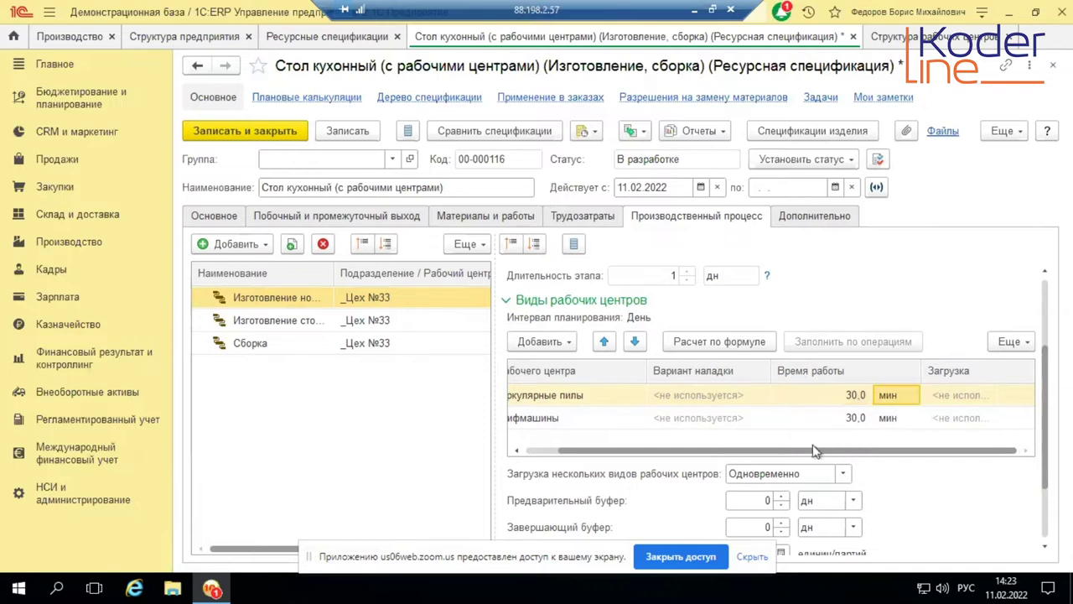
Step: Set the loading of several work-centre types in the first stage to "Последовательно"
drag(780, 453, 692, 449)
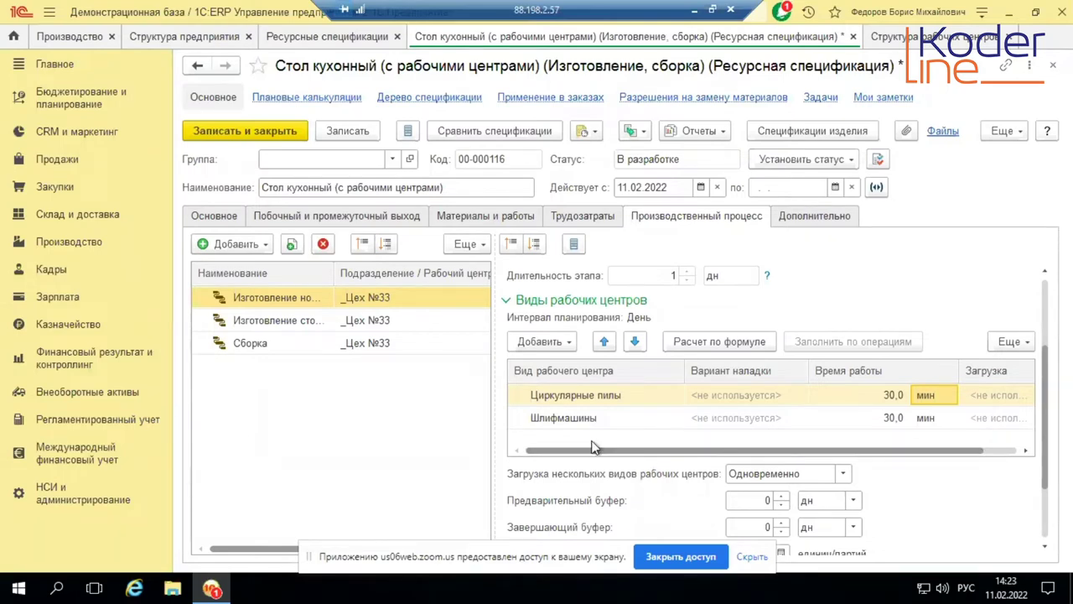
scroll(917, 503, down, 1)
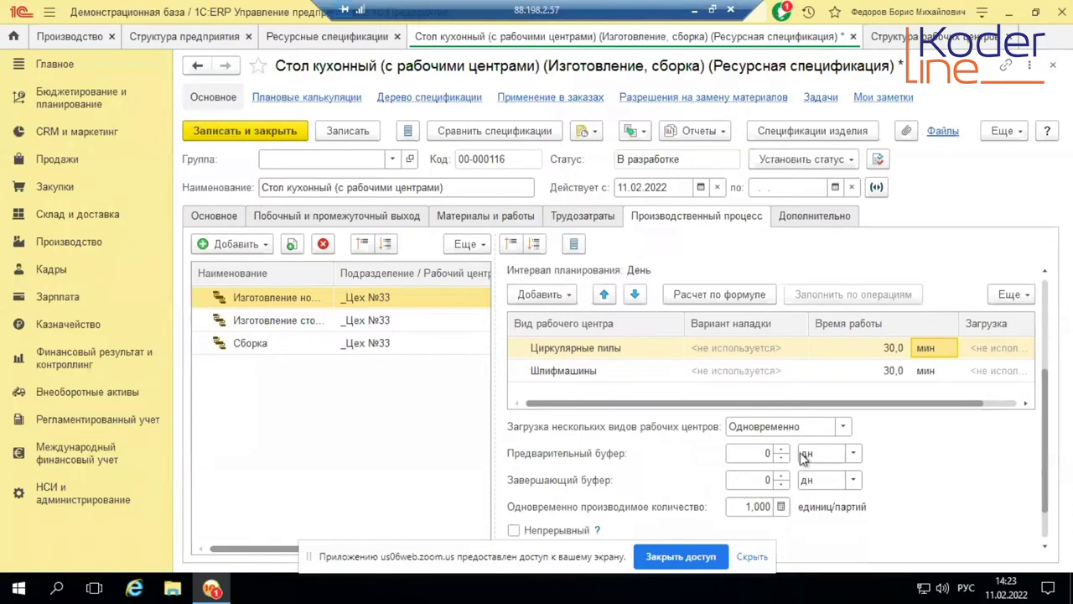
mouse_move(634, 435)
click(843, 426)
click(812, 473)
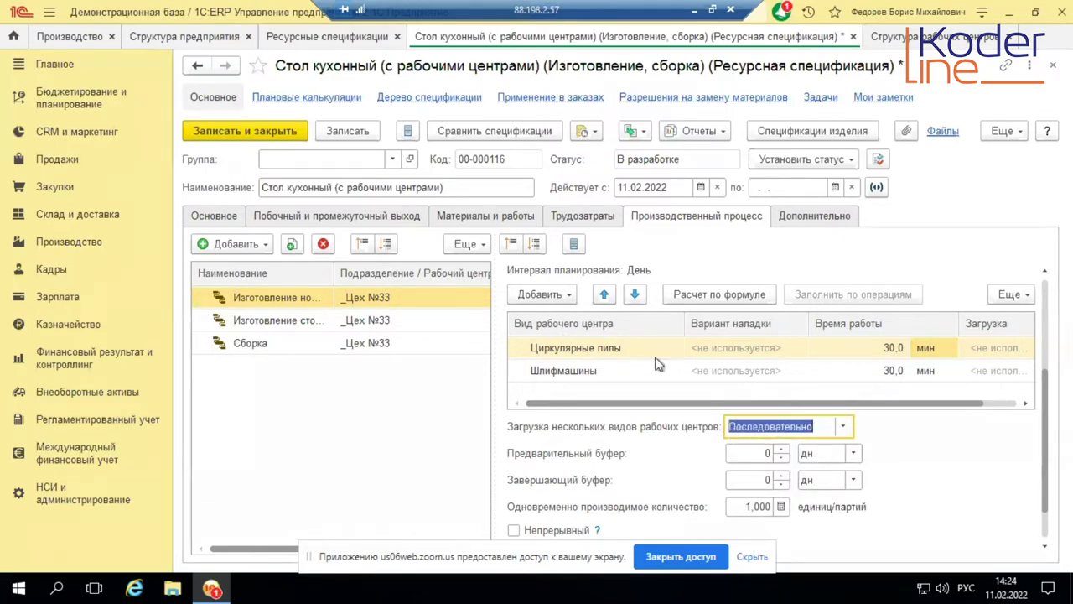
Step: Set the working time of "Шлифмашины" to 60 minutes and review the loading options, keeping "Последовательно"
click(882, 372)
click(882, 372)
text(60)
key(Return)
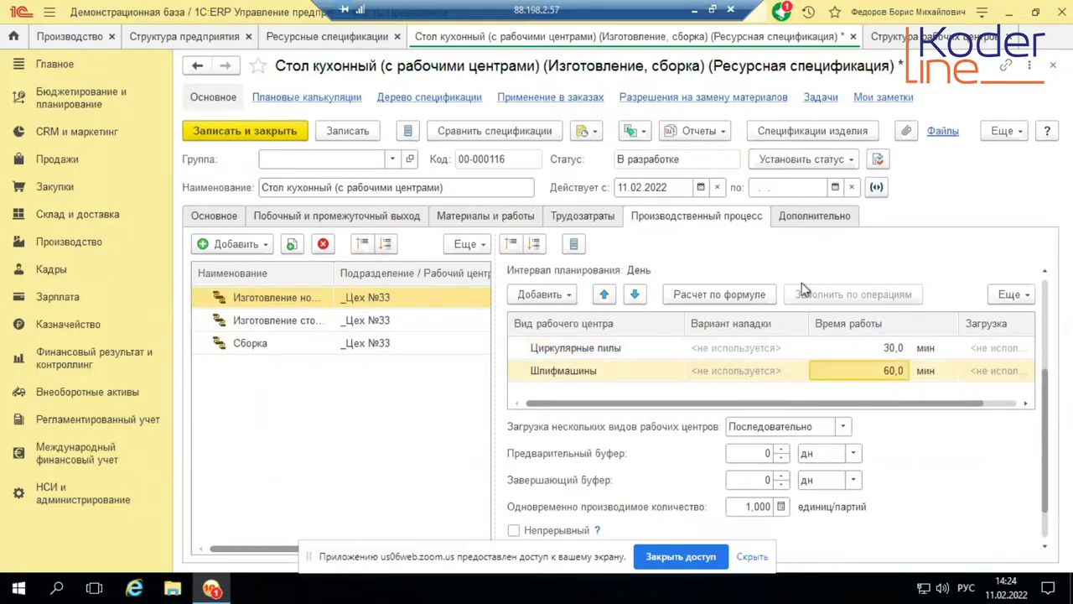
click(843, 427)
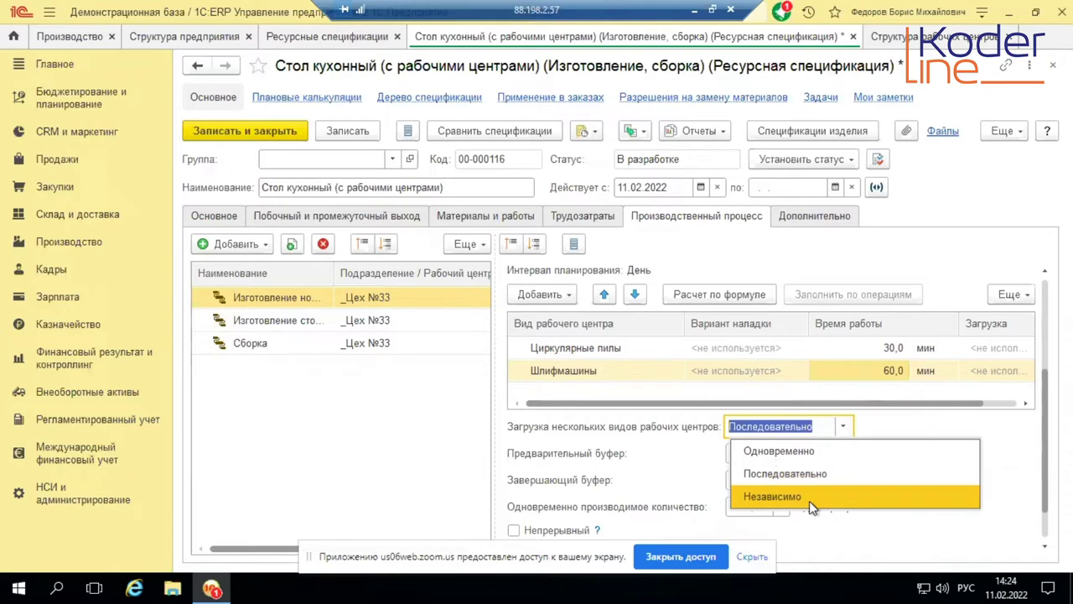
click(935, 425)
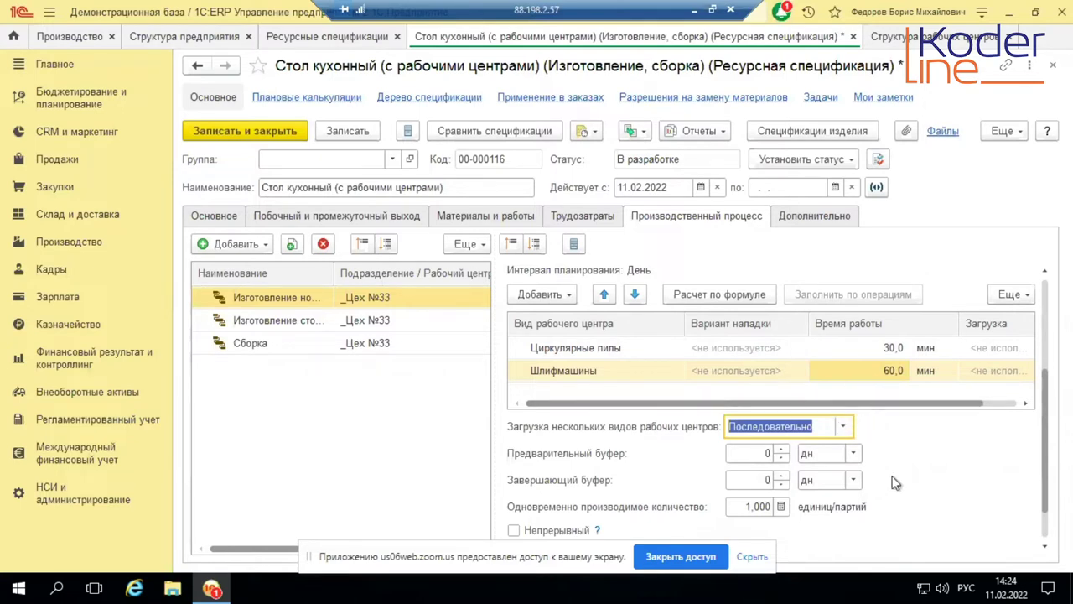
Step: Enable work-centre types for the stage "Изготовление столешницы" and add "Циркулярные пилы" with a working time of 60 minutes
click(316, 324)
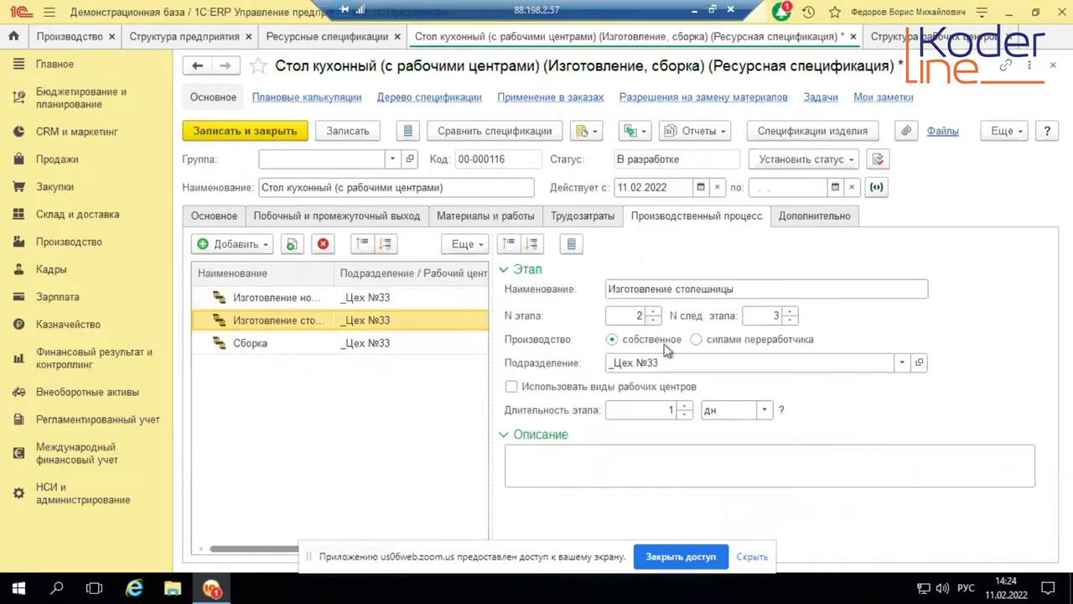
click(510, 387)
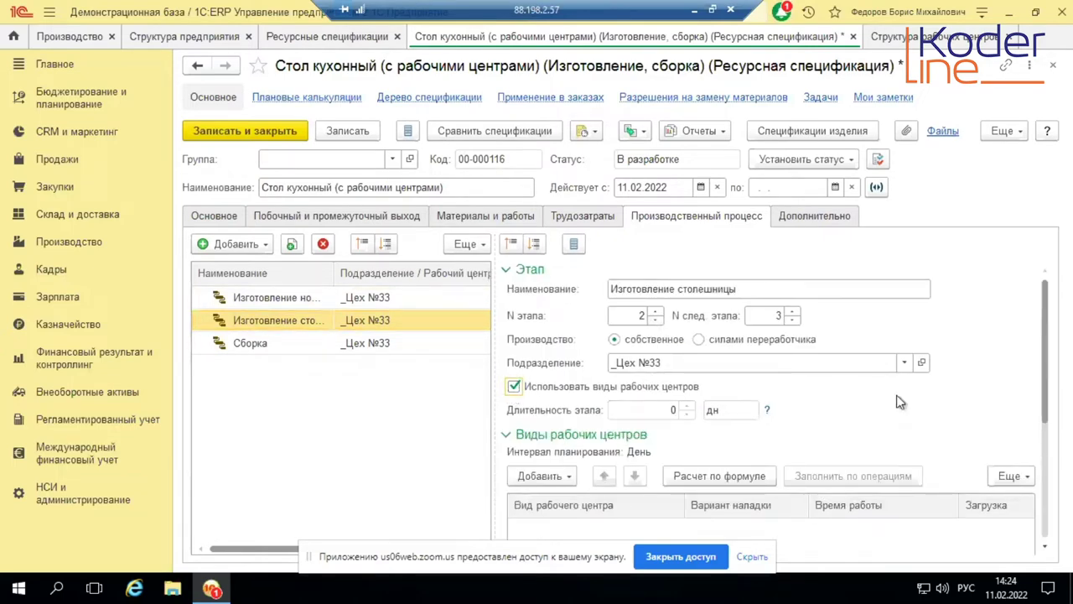
scroll(900, 403, down, 5)
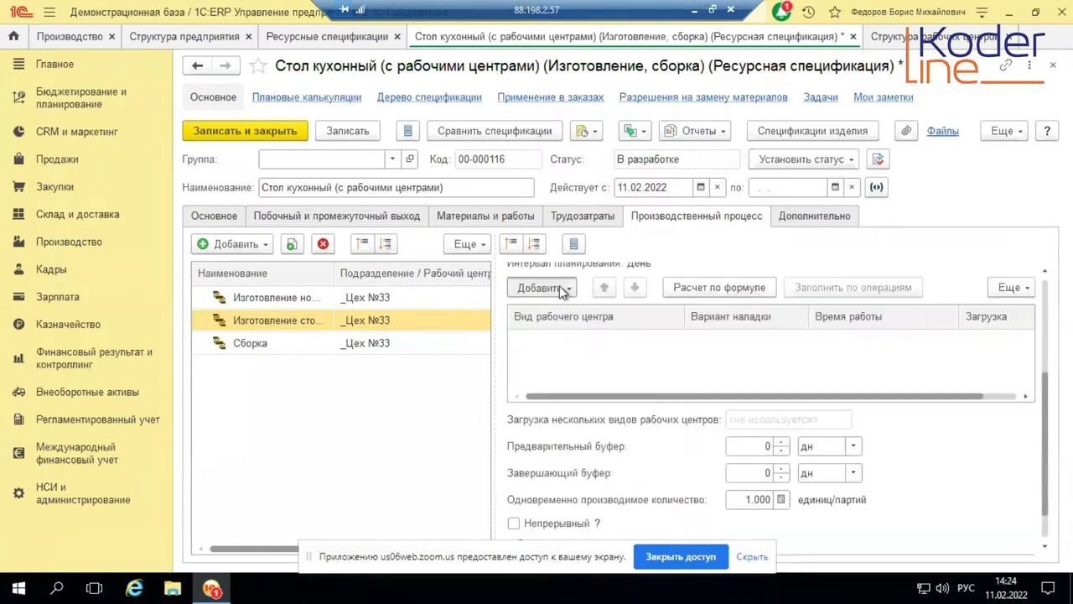
click(562, 288)
click(591, 311)
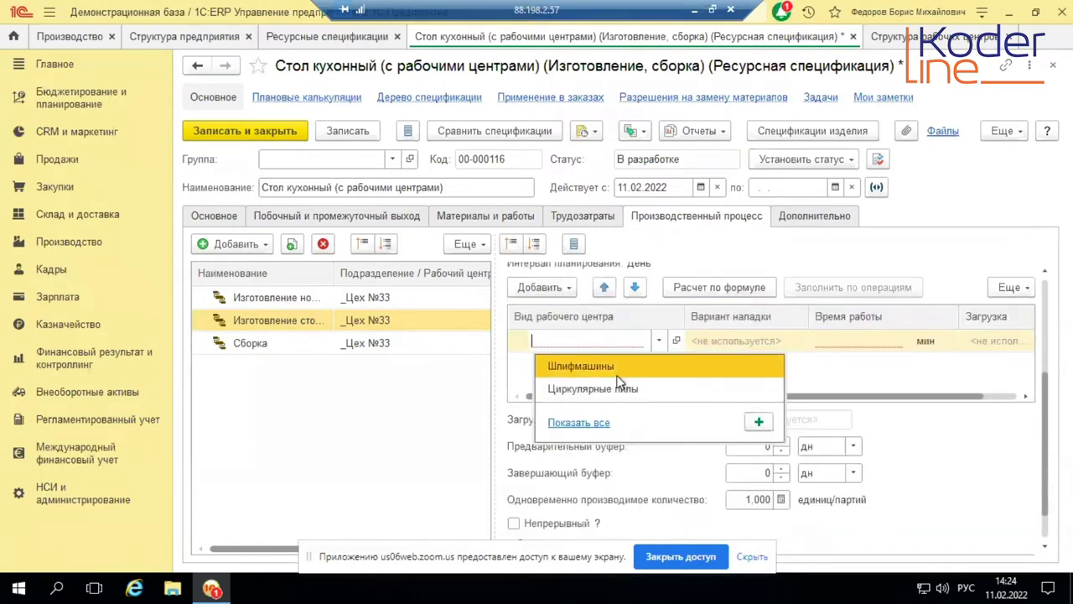
key(Escape)
text(60)
key(Return)
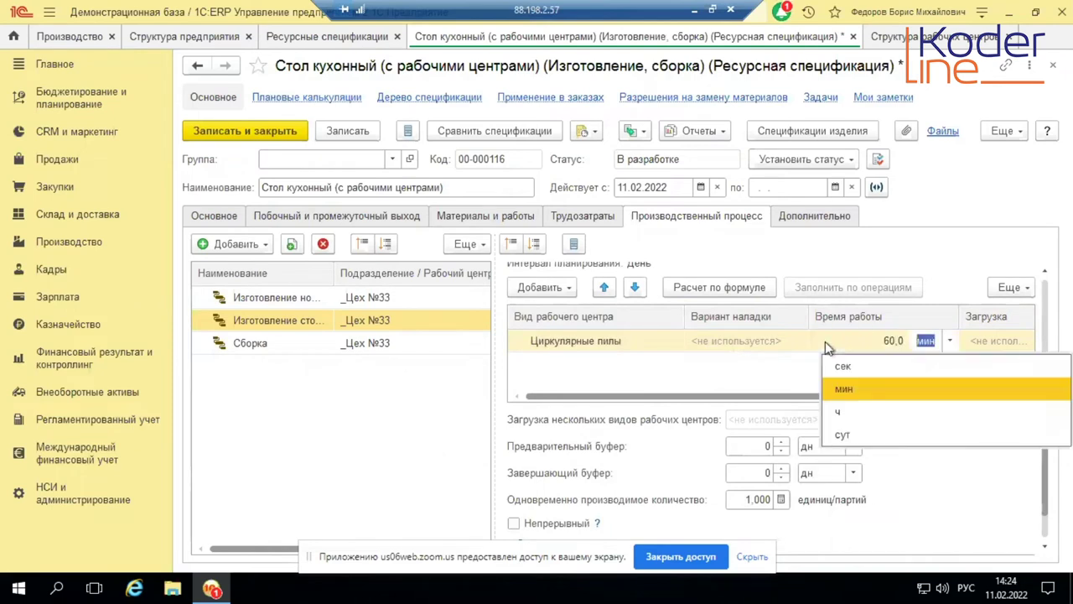
click(843, 391)
Step: Add the work-centre type "Шлифмашины" to the tabletop stage with a working time of 120 minutes
click(563, 288)
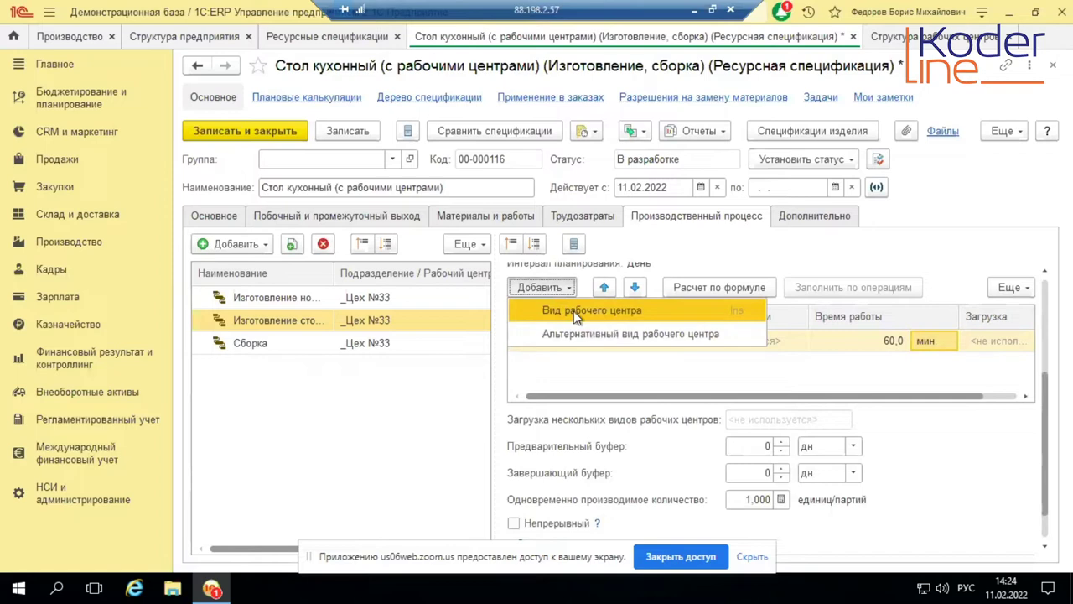
click(577, 311)
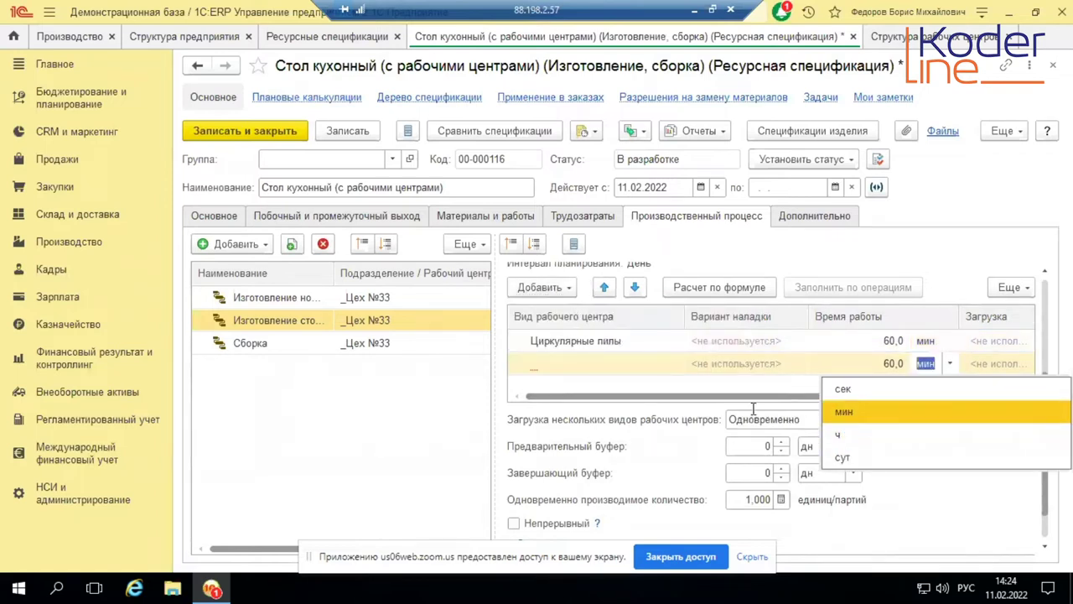
click(604, 364)
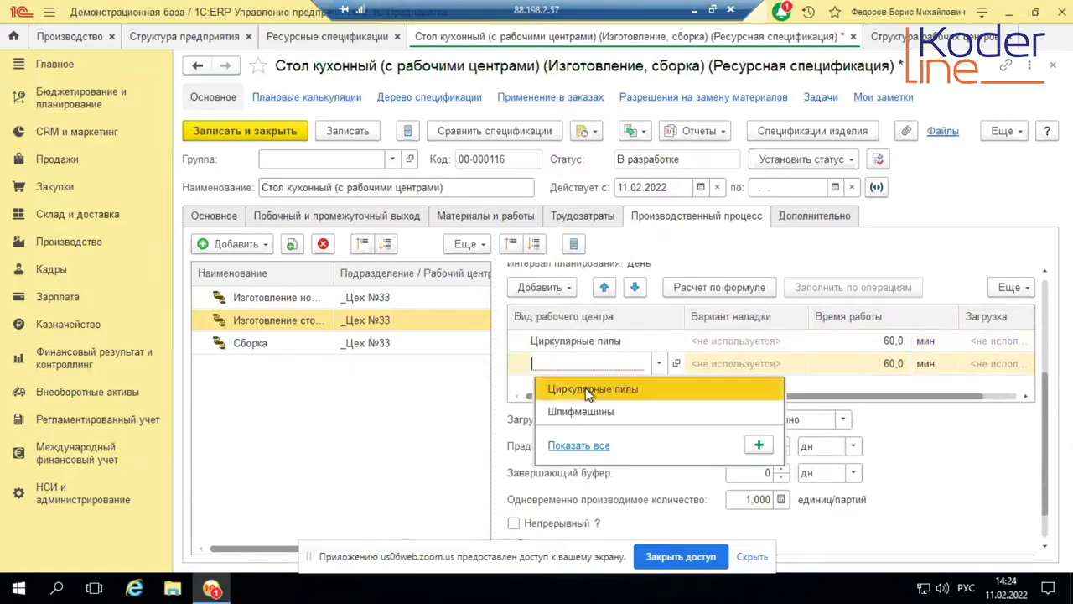
click(577, 410)
click(894, 363)
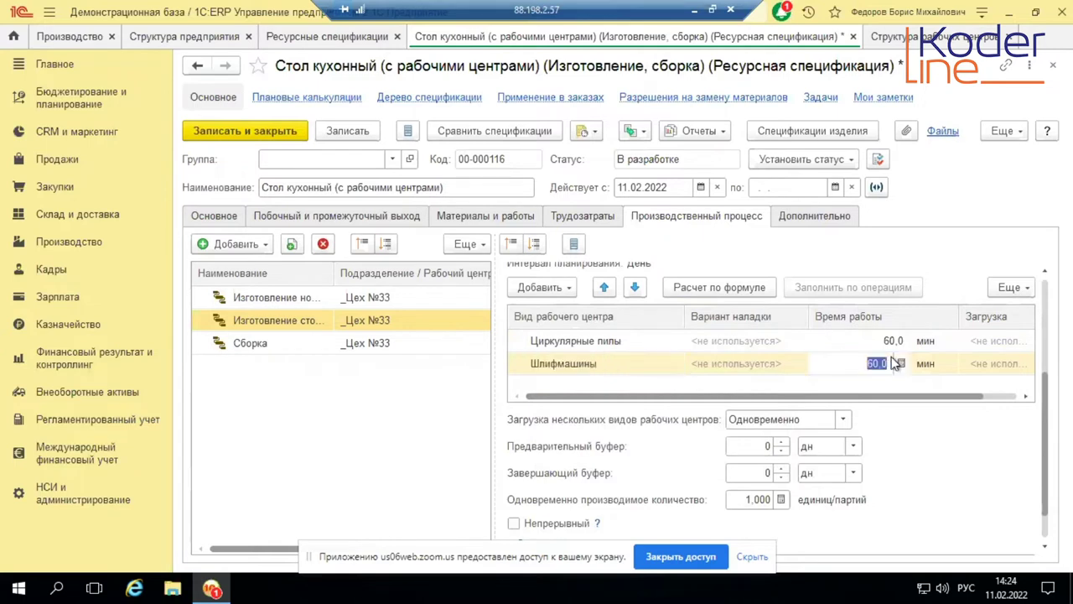
text(120)
key(Return)
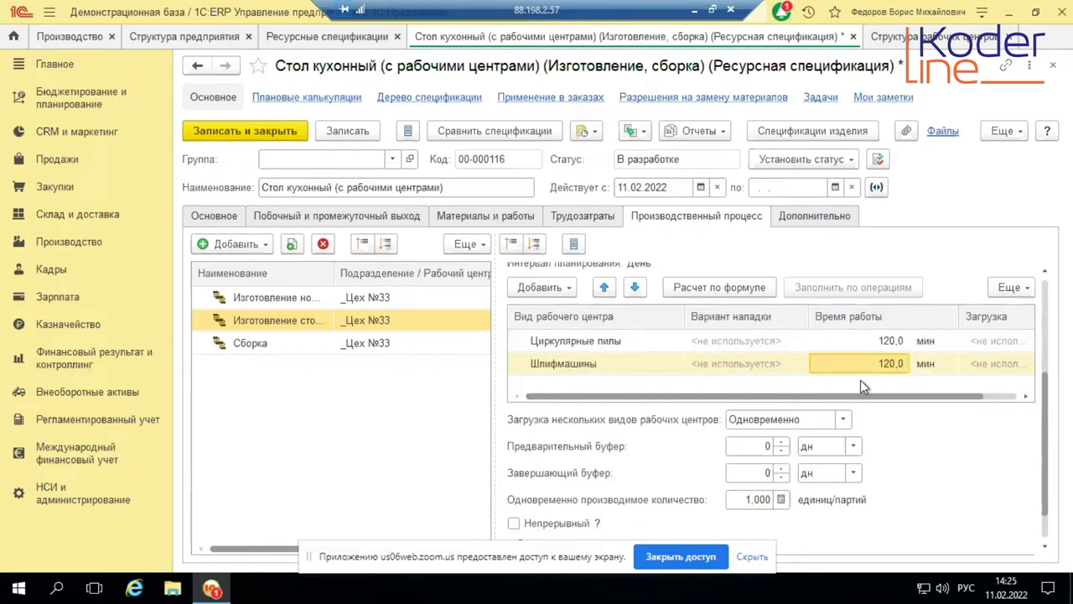
Step: Set the tabletop stage's loading of several work-centre types to "Последовательно" and the working time of "Циркулярные пилы" to 60 minutes
click(773, 423)
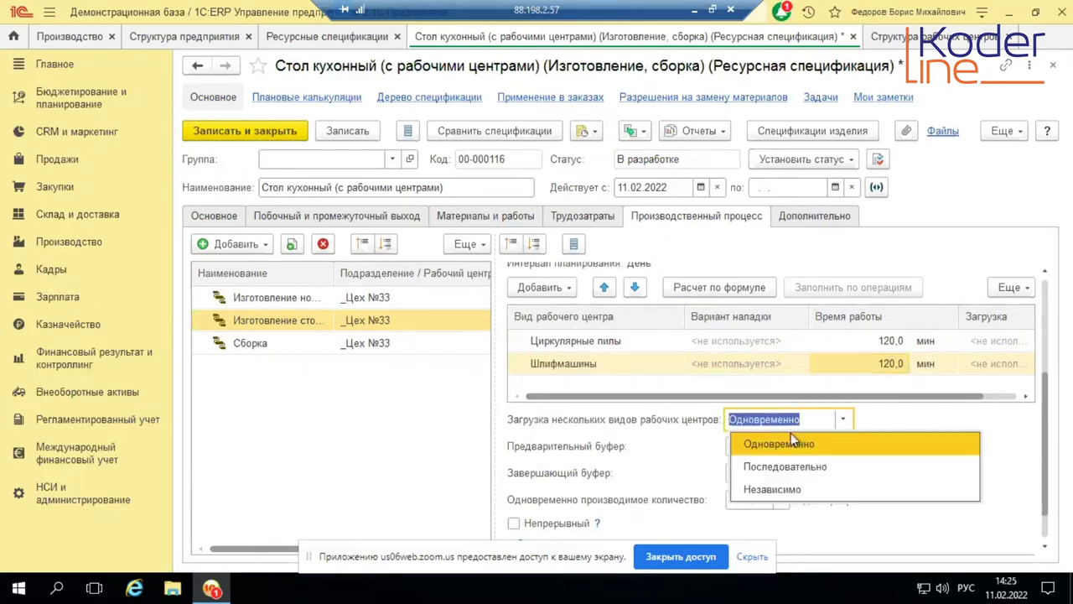
click(797, 470)
click(873, 348)
click(872, 348)
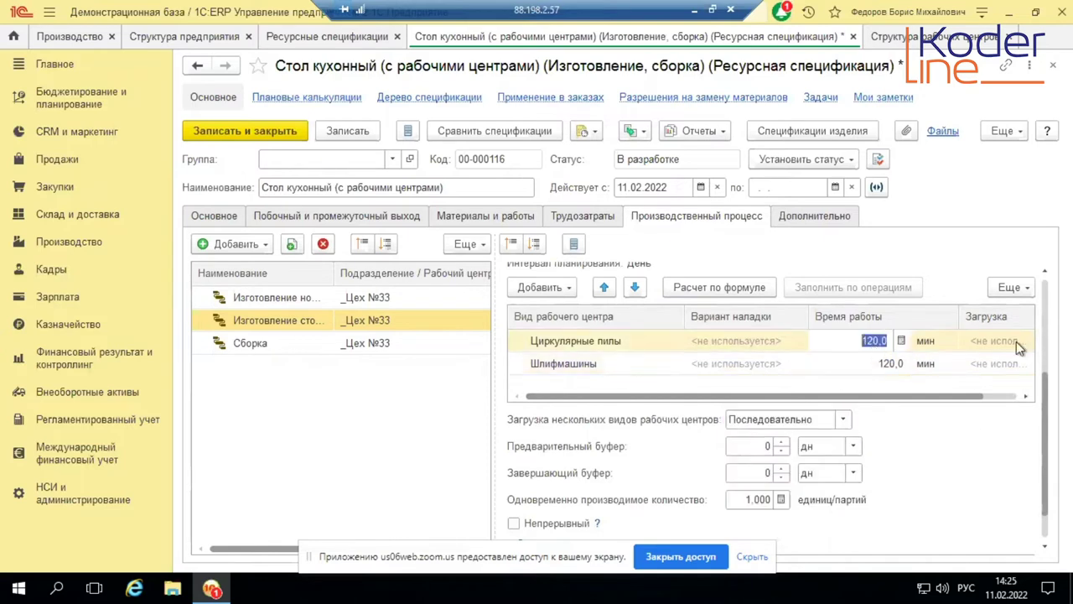
text(60)
key(Return)
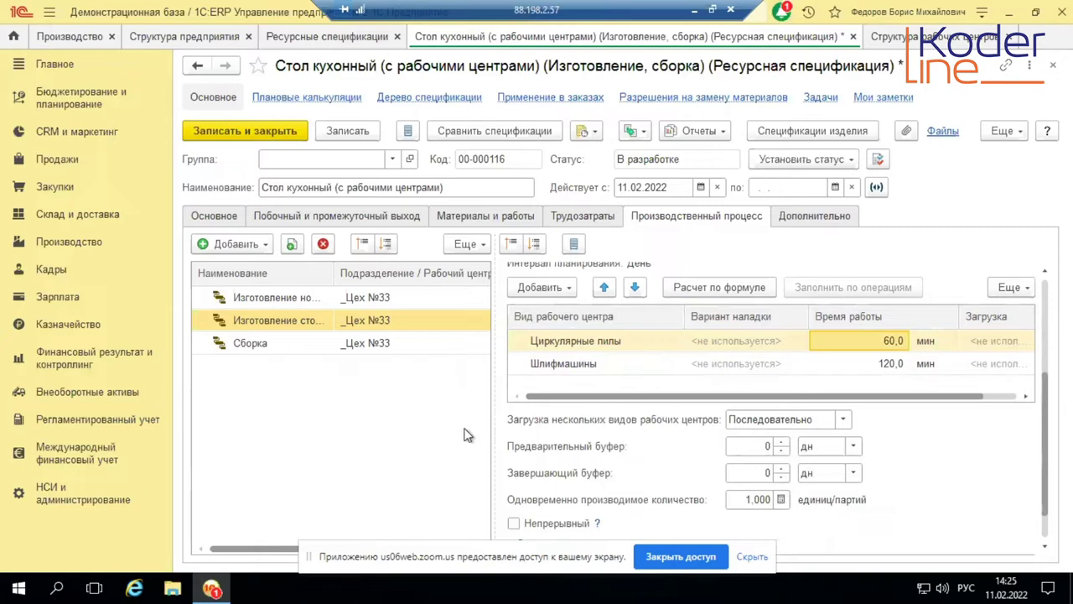
Step: Set the specification's status to "Действует" and check its sections for materials, by-products, labour costs and production process
click(272, 346)
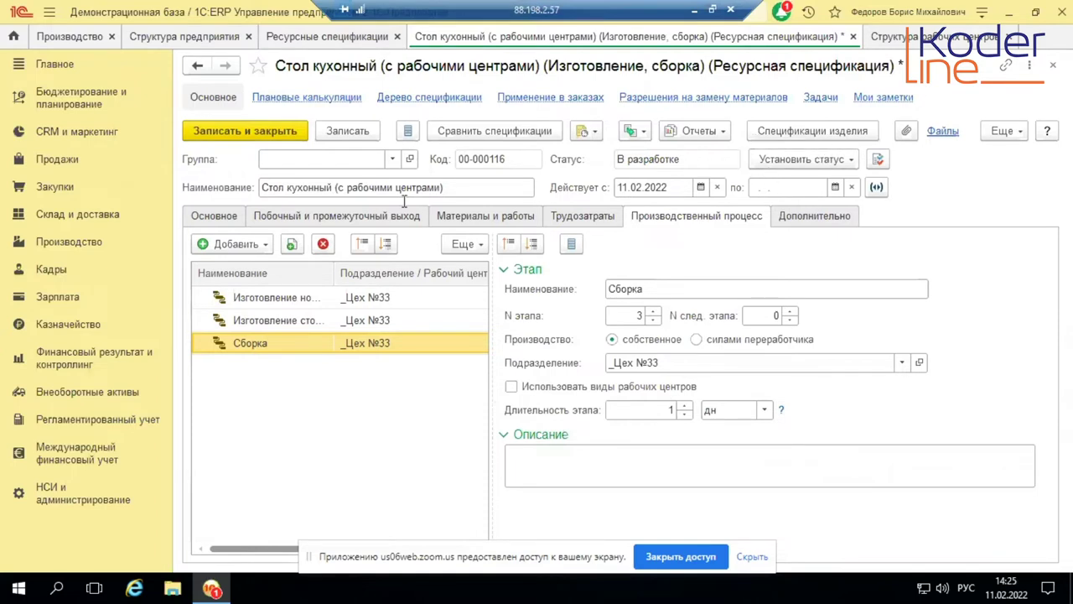
click(827, 162)
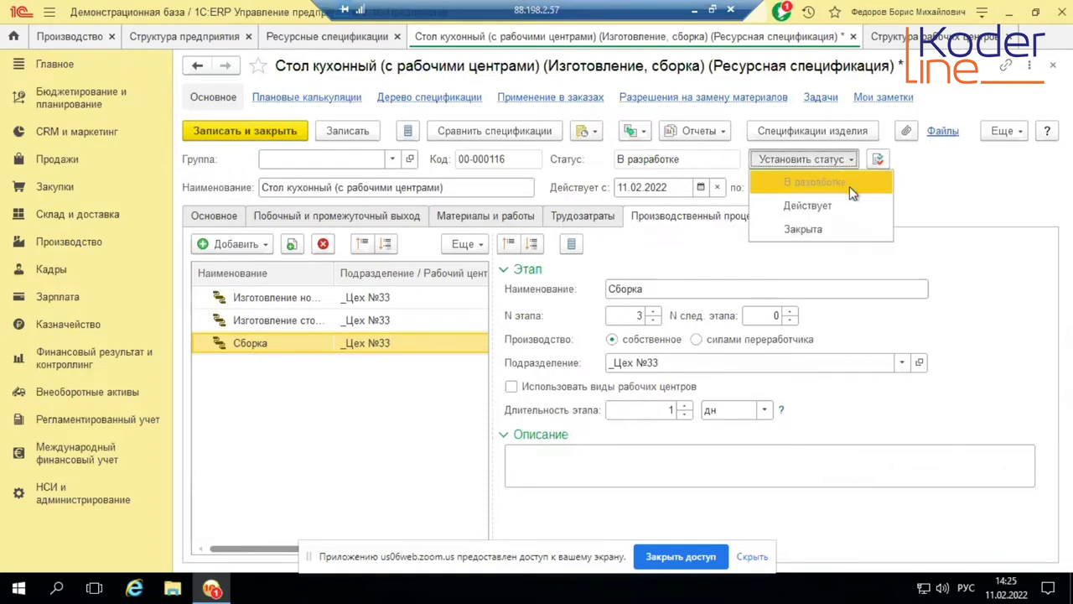
click(815, 205)
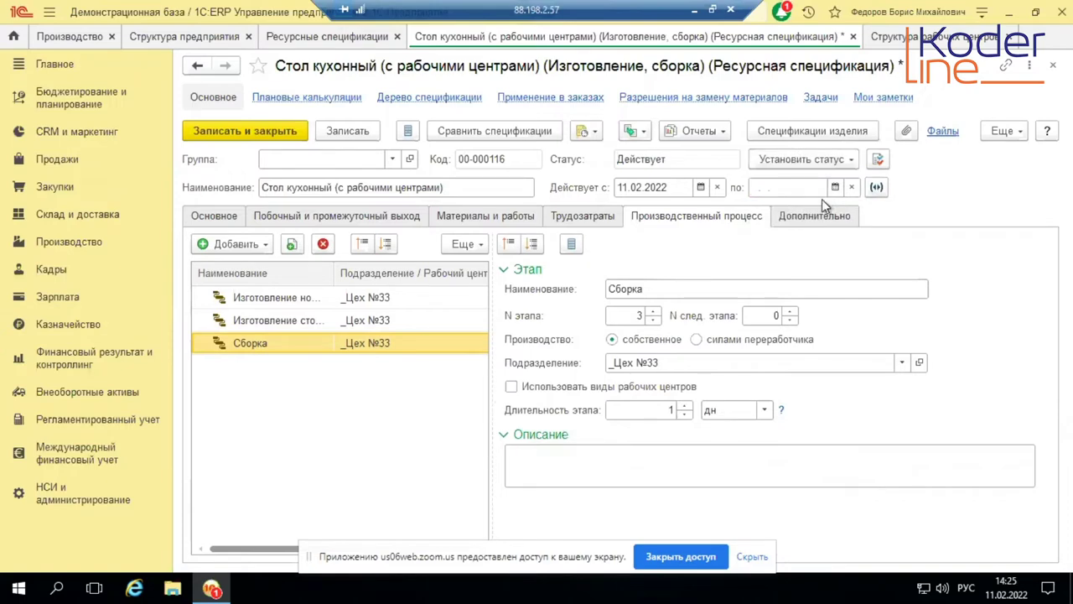
click(480, 220)
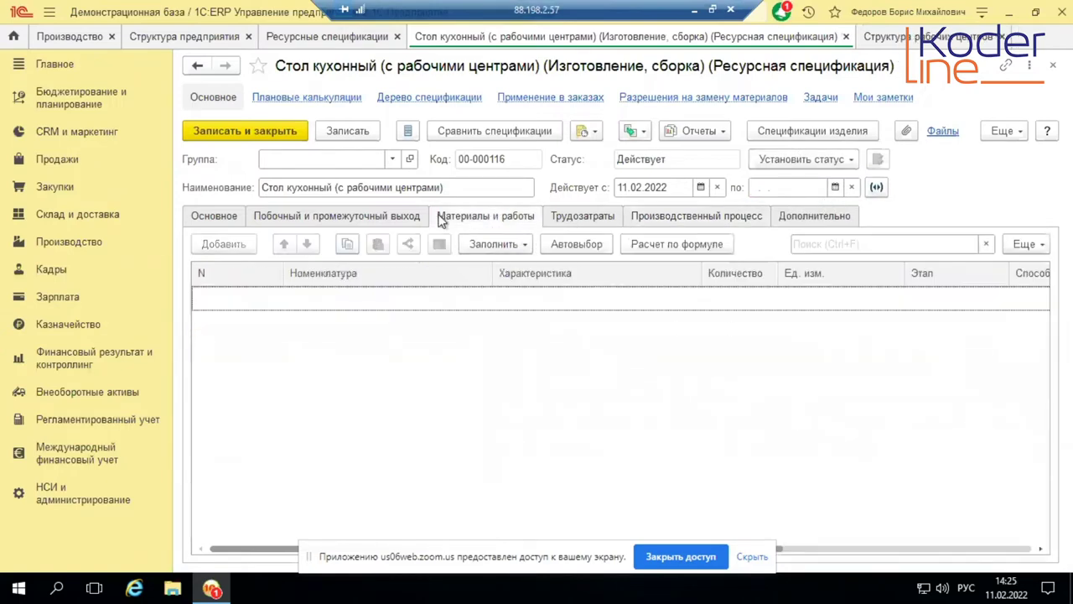
click(393, 216)
click(610, 220)
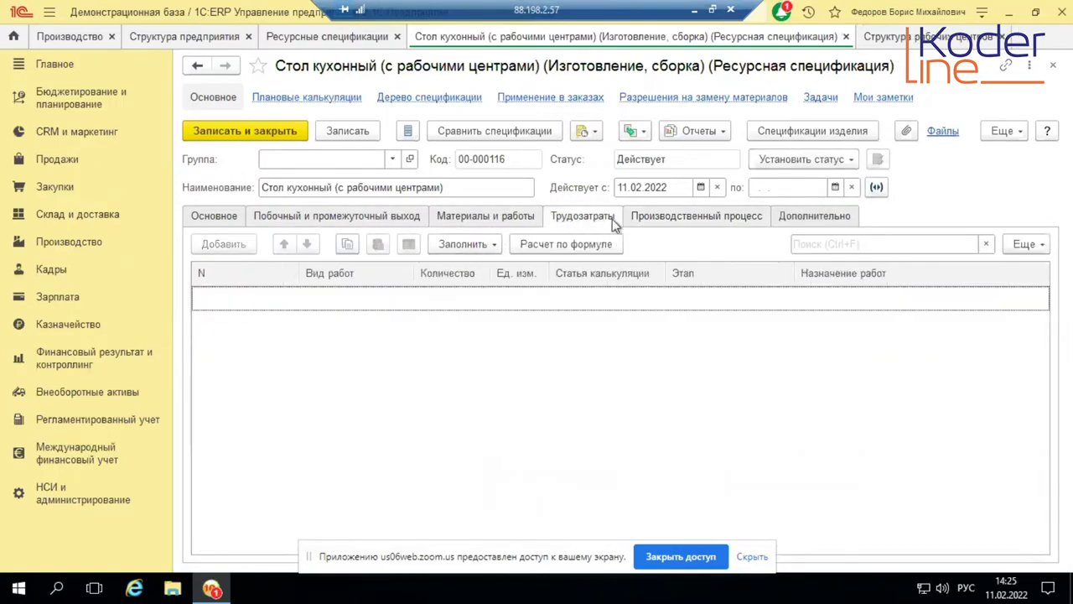
click(681, 219)
click(513, 220)
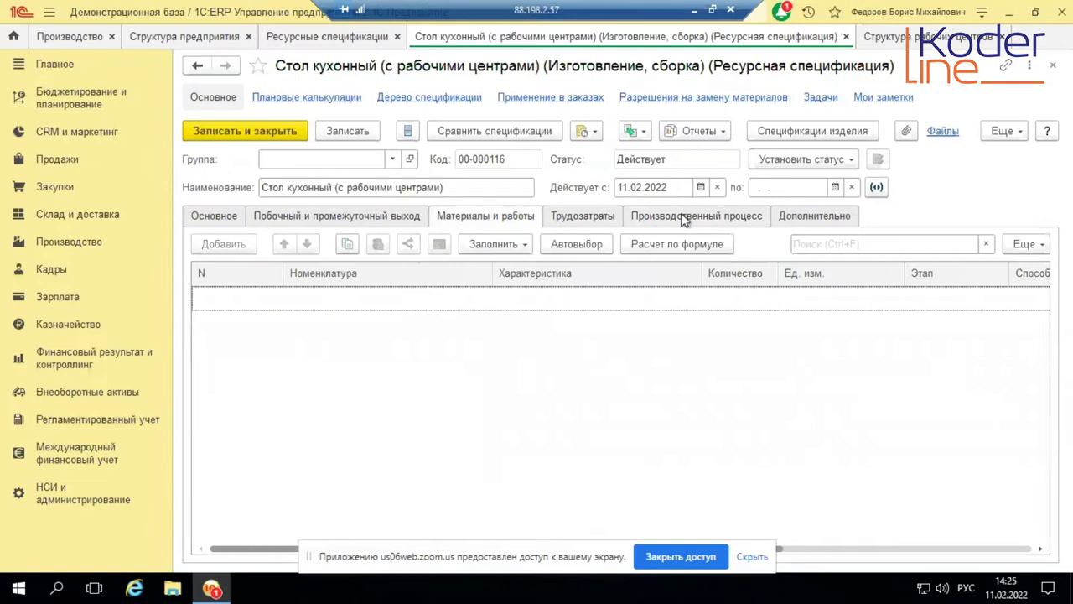
Step: Return the specification's status to "В разработке"
click(812, 159)
click(814, 179)
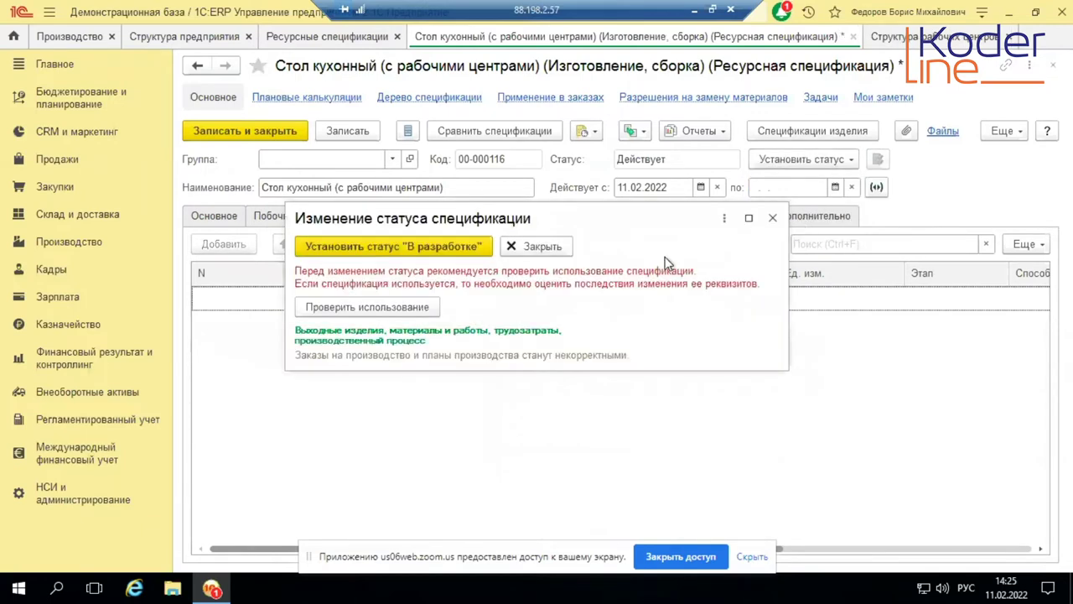
click(485, 245)
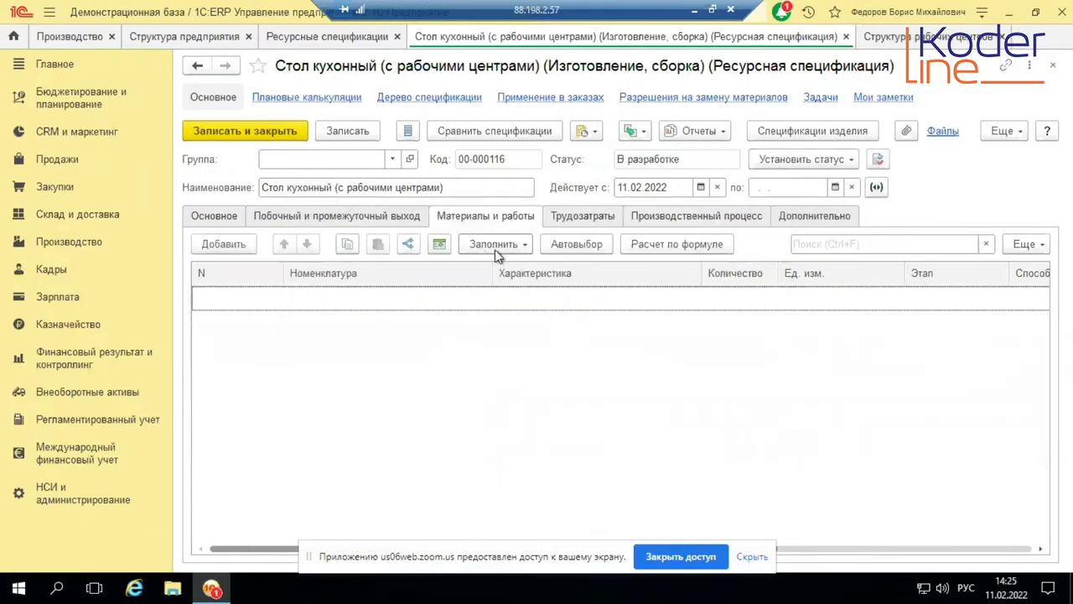
Step: Add "Древесина" from the item type "Материалы" to the specification's materials and duplicate its row
click(495, 249)
click(521, 267)
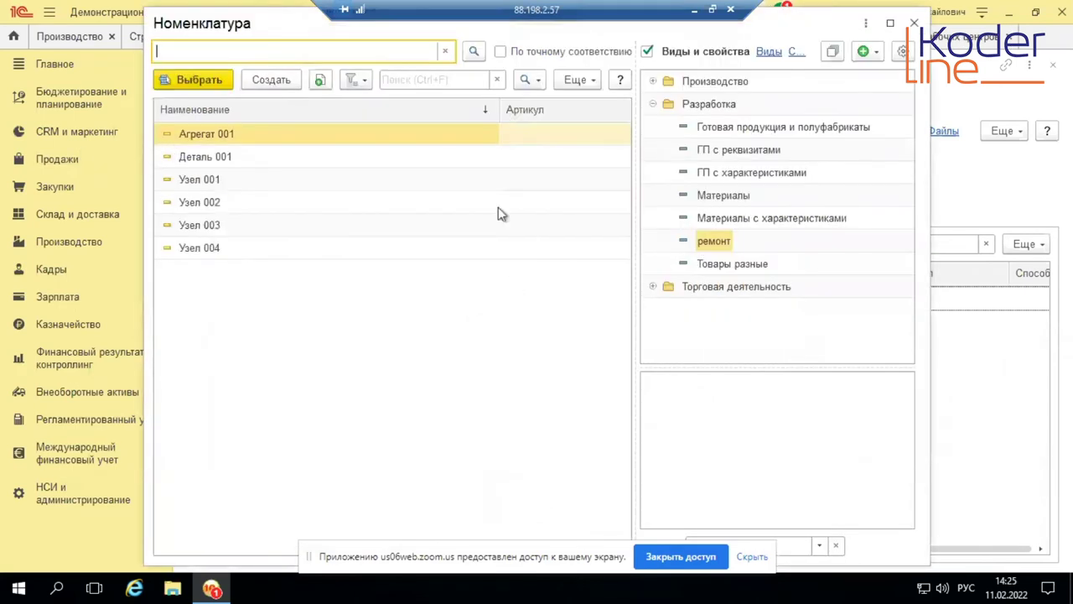
click(722, 196)
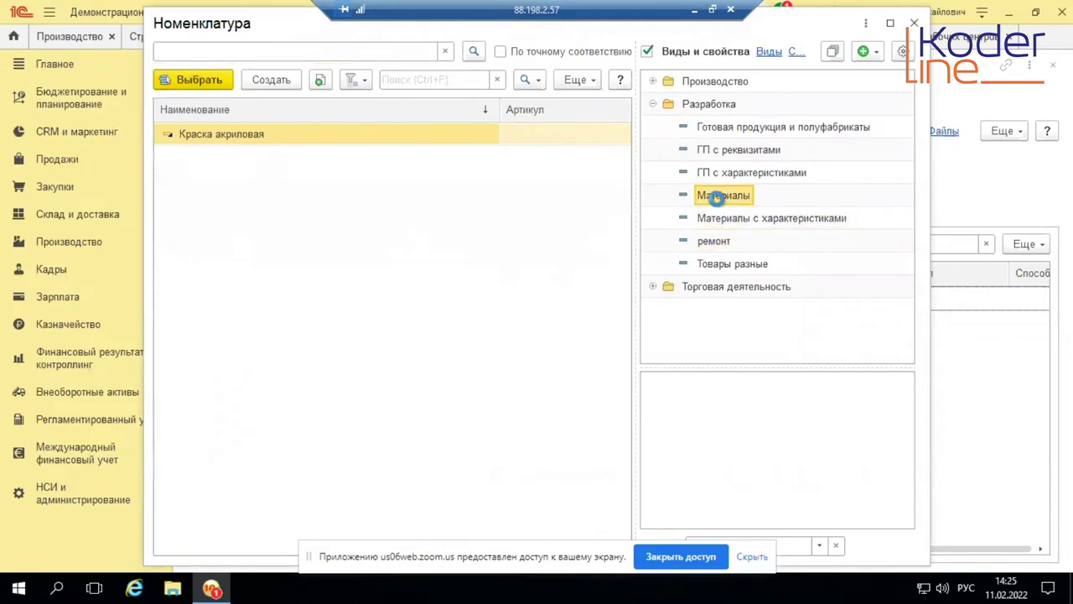
click(214, 188)
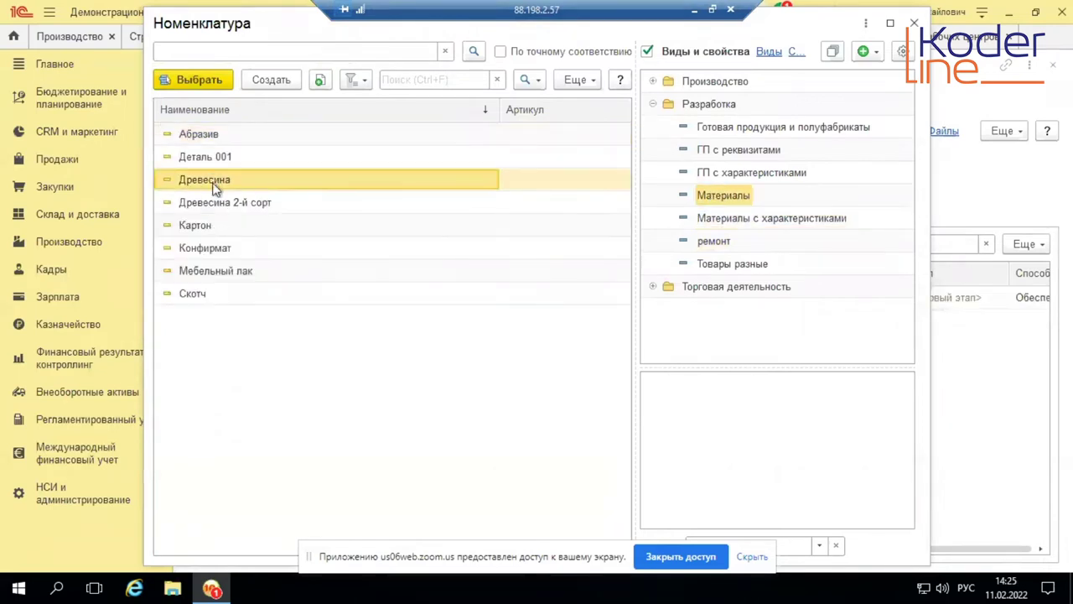
click(915, 24)
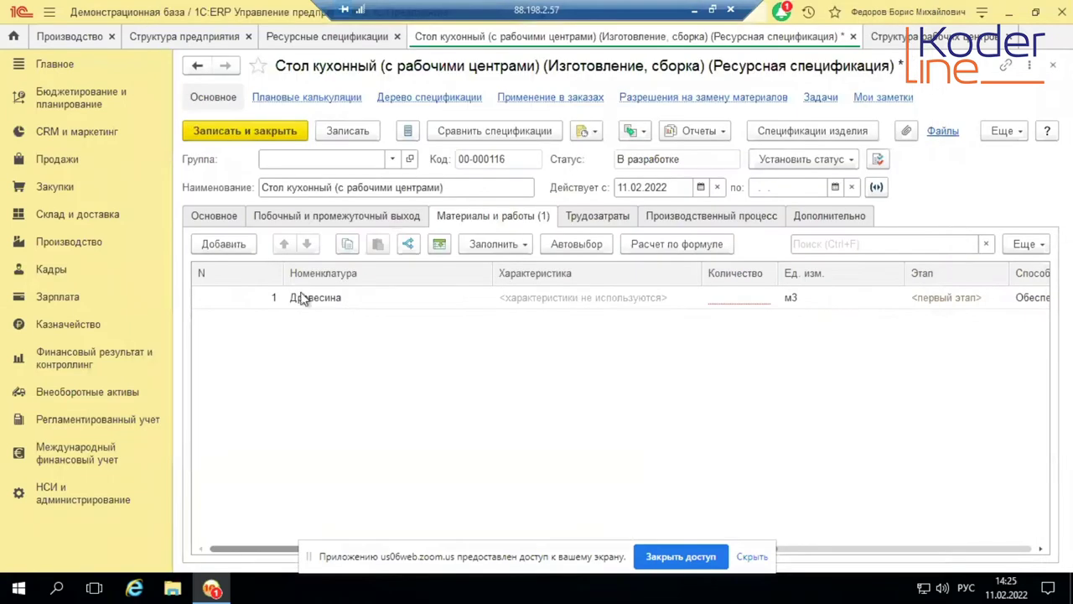
right_click(304, 304)
click(358, 294)
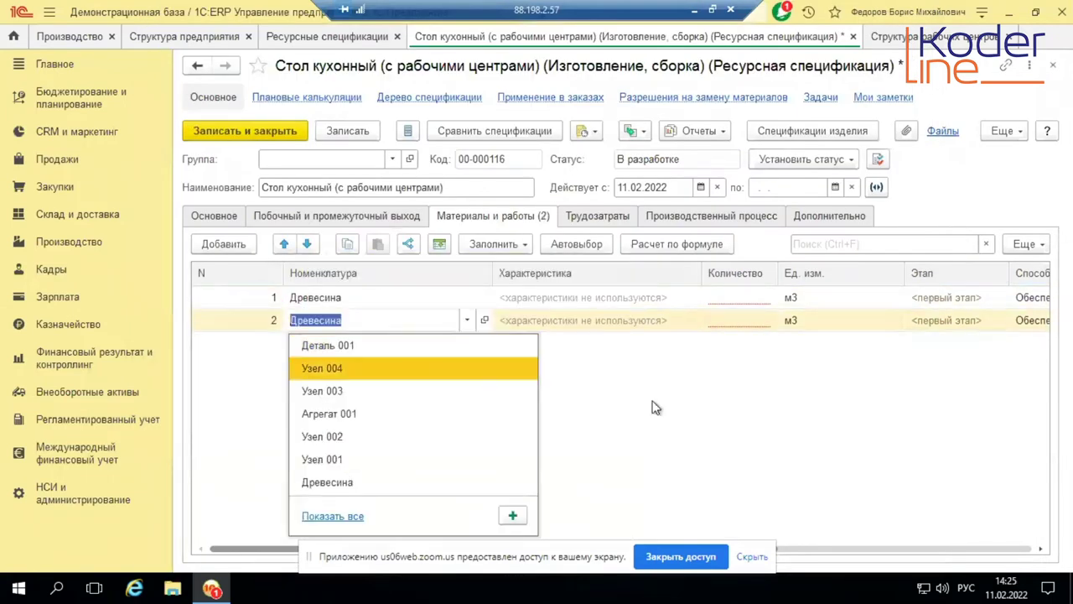
Step: Set the quantity of "Древесина" to 0,1 m3 in the first row and 0,3 m3 in the second
click(757, 297)
click(757, 297)
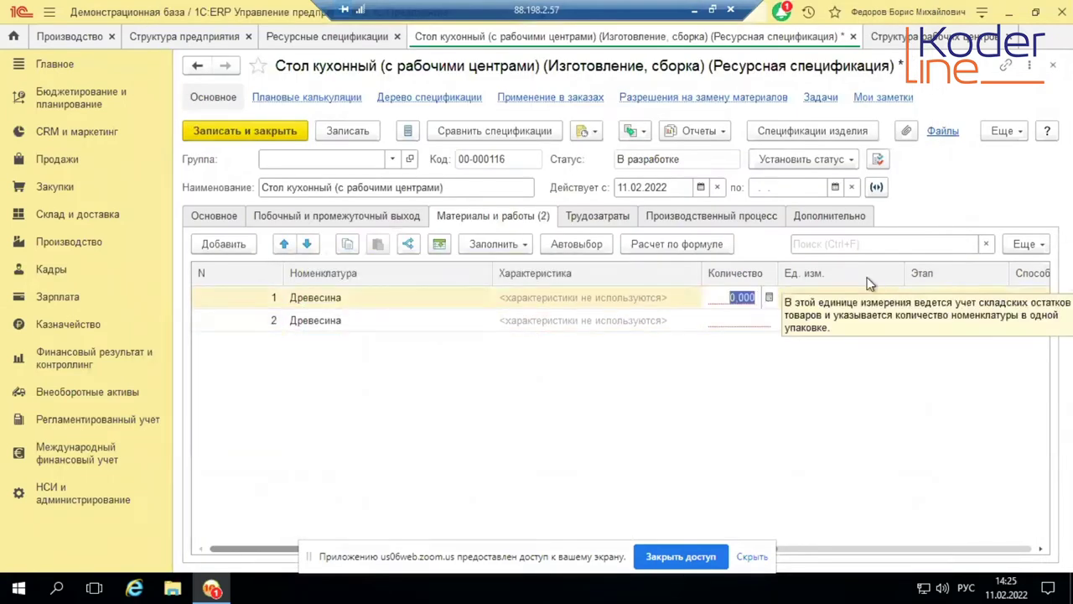
text(0,1)
key(Return)
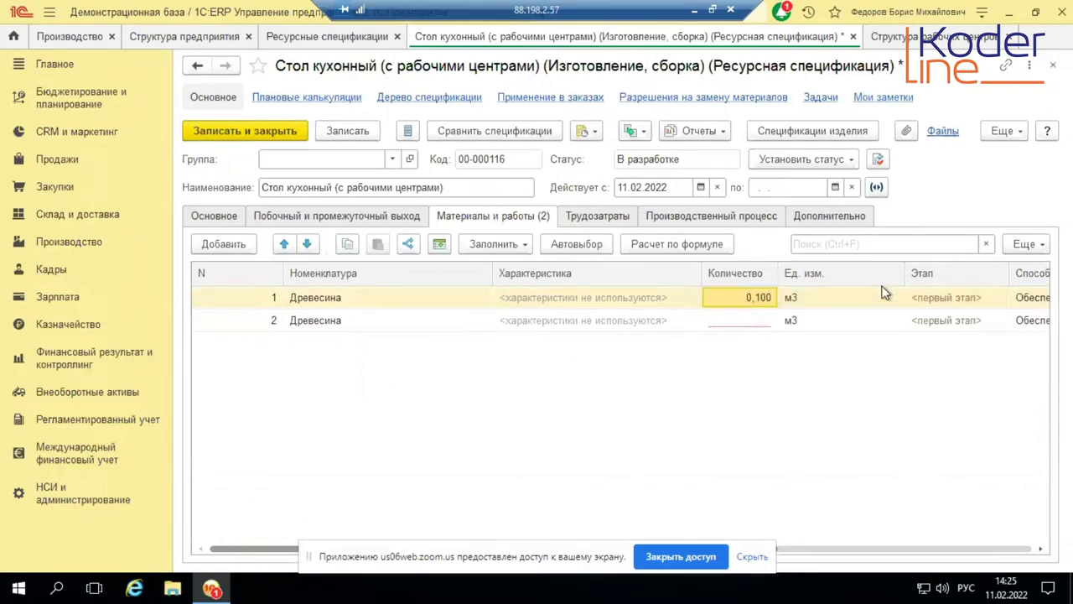
click(739, 320)
click(738, 320)
text(0,3)
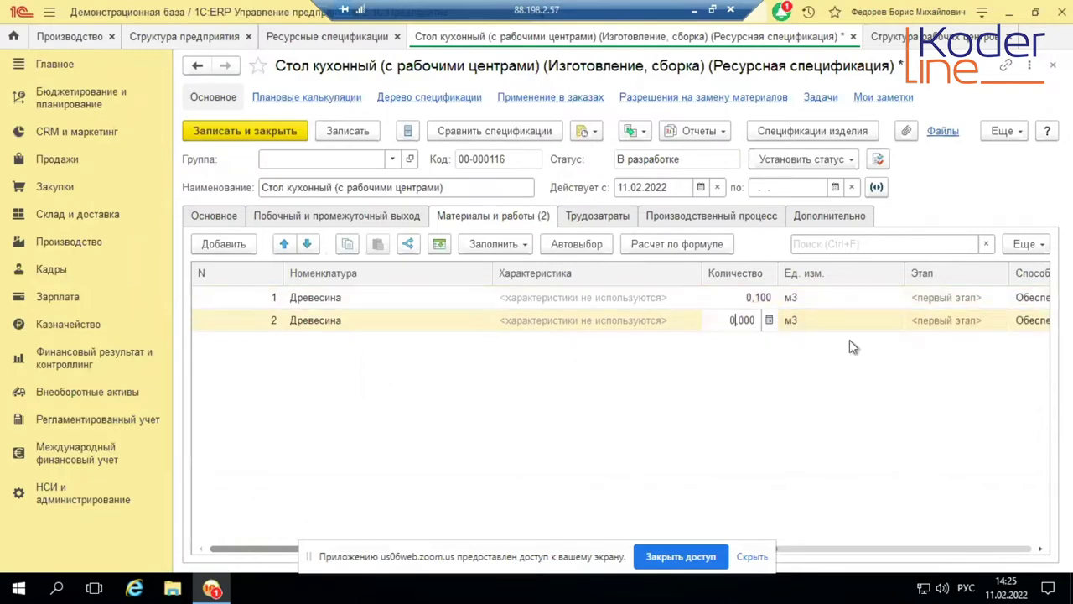
key(Return)
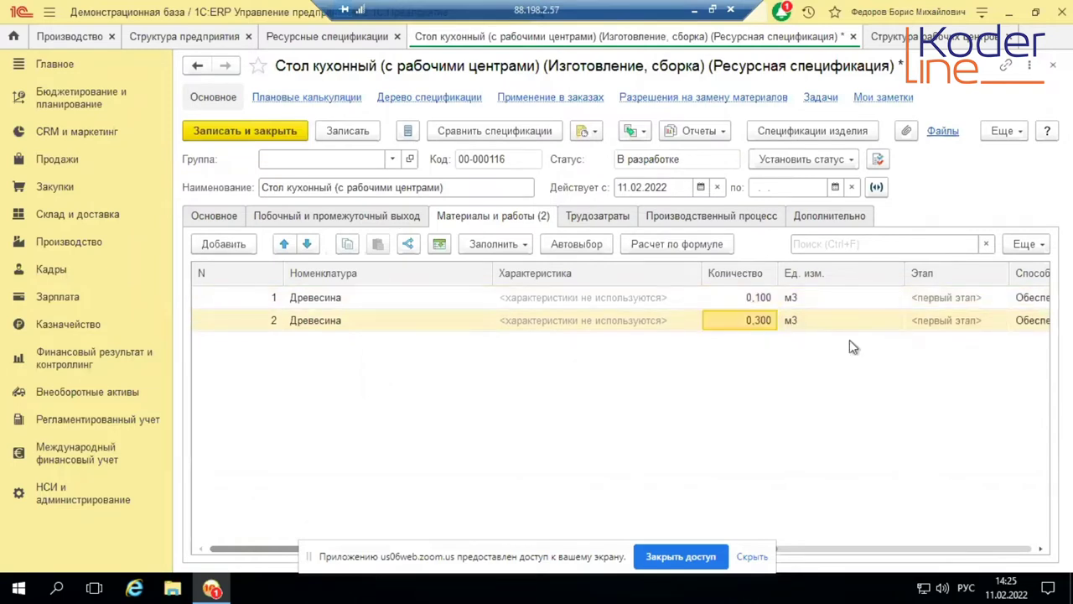
Step: Assign the second "Древесина" row to the stage "Изготовление столешницы" and the first row to "Изготовление ножек"
click(952, 325)
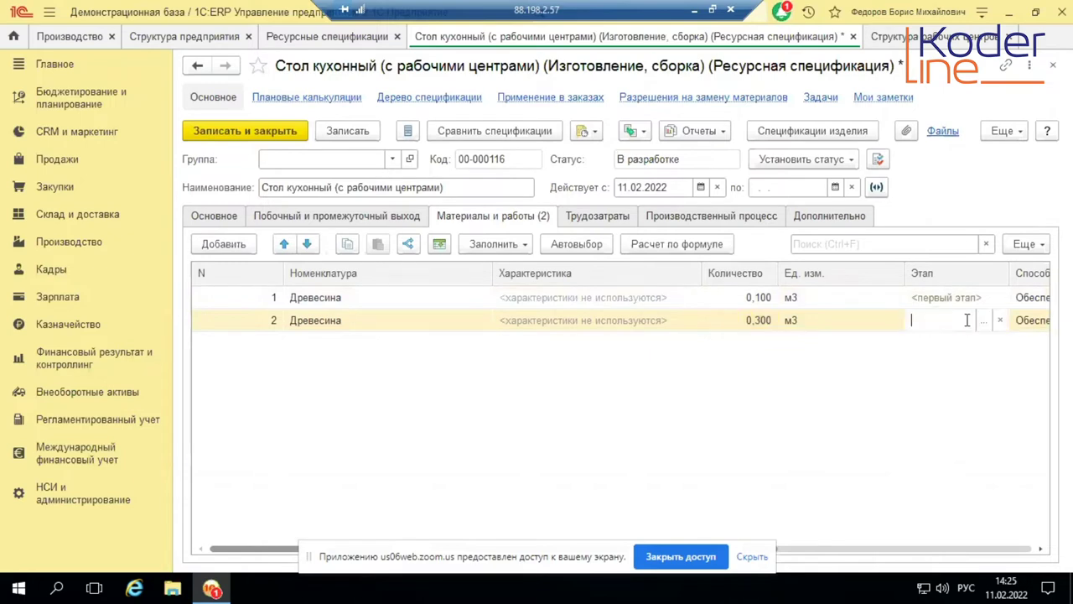
click(984, 320)
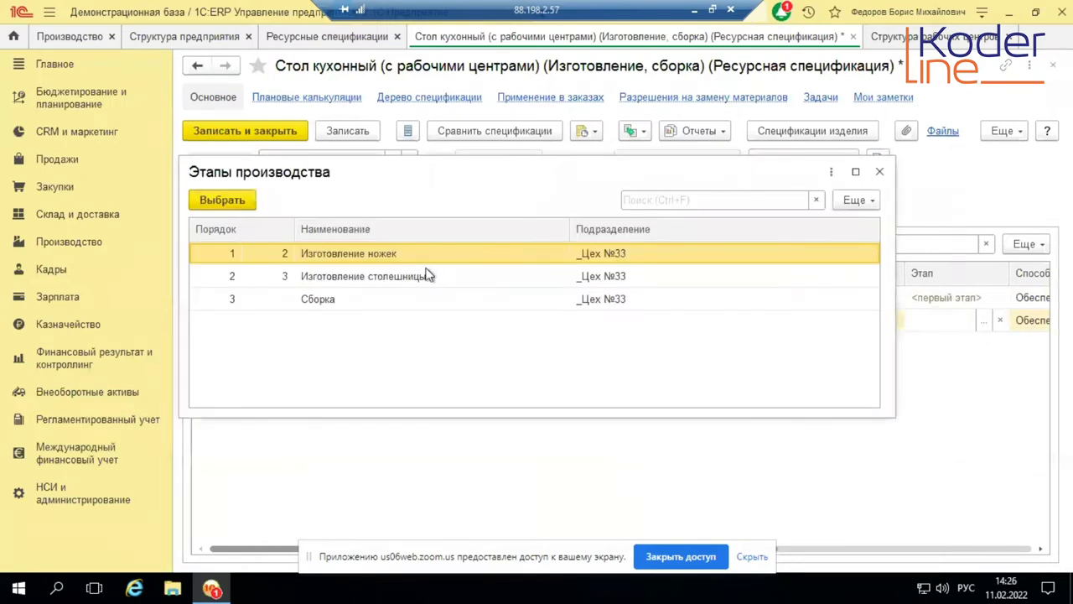
double_click(429, 277)
click(978, 295)
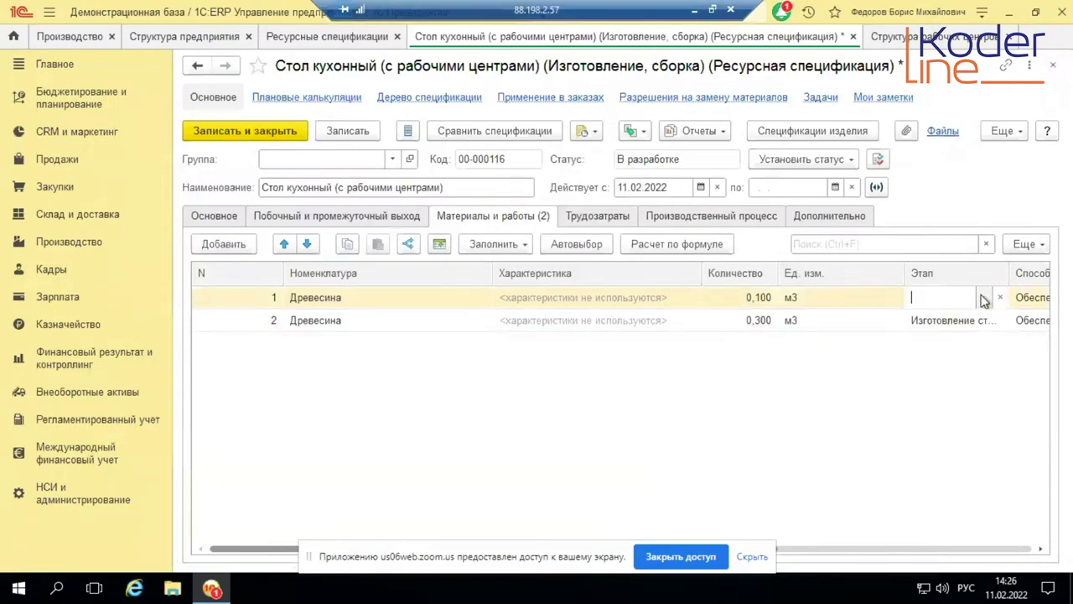
click(986, 299)
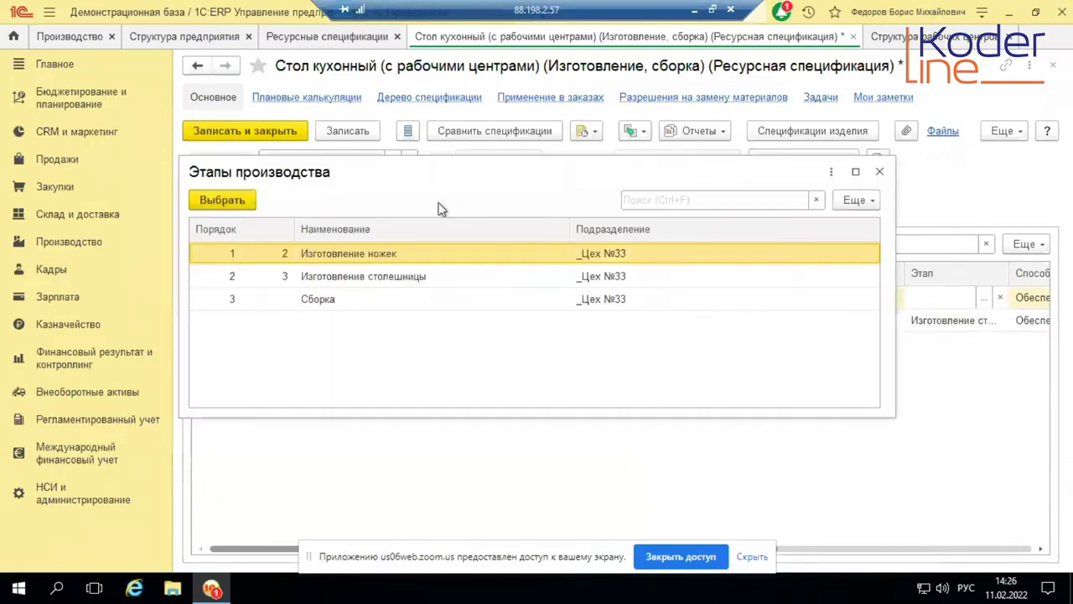
double_click(327, 264)
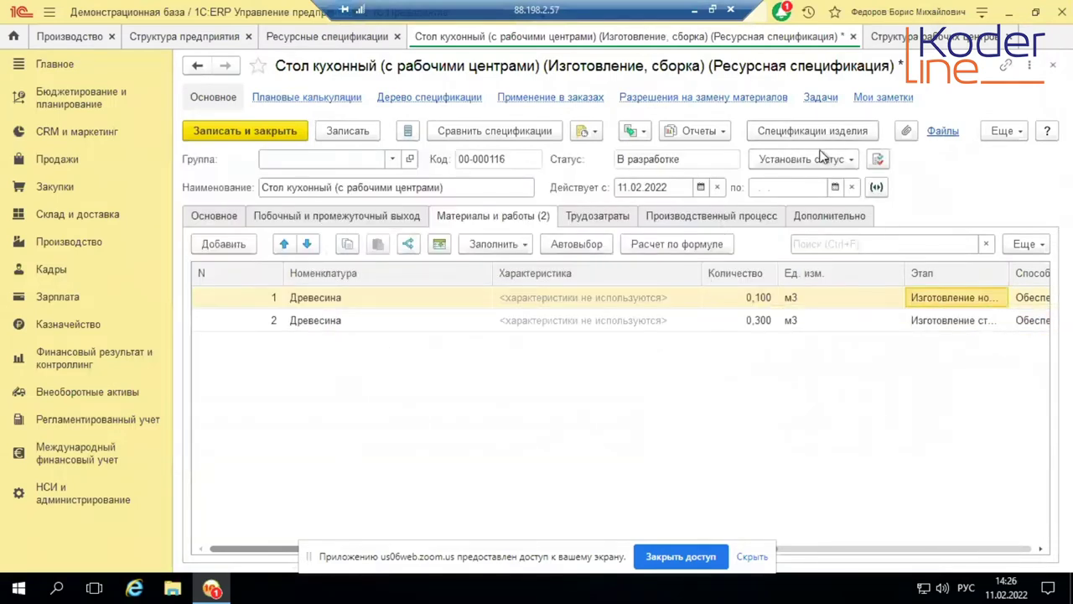
Step: Assign the costing item "Материалы основные" to both "Древесина" rows of the specification's materials
click(822, 159)
click(839, 203)
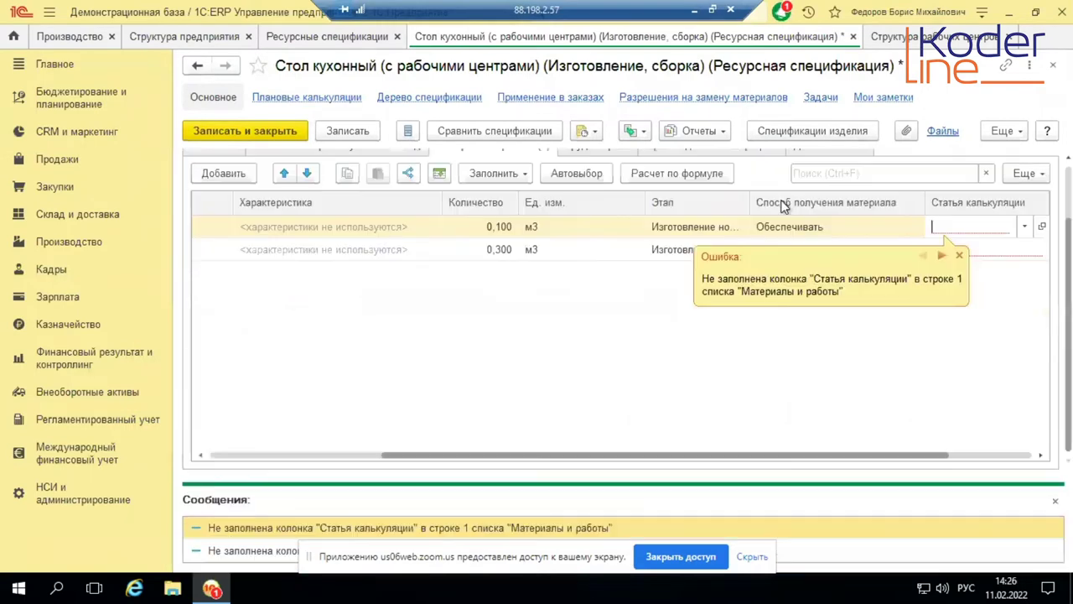
text(ма)
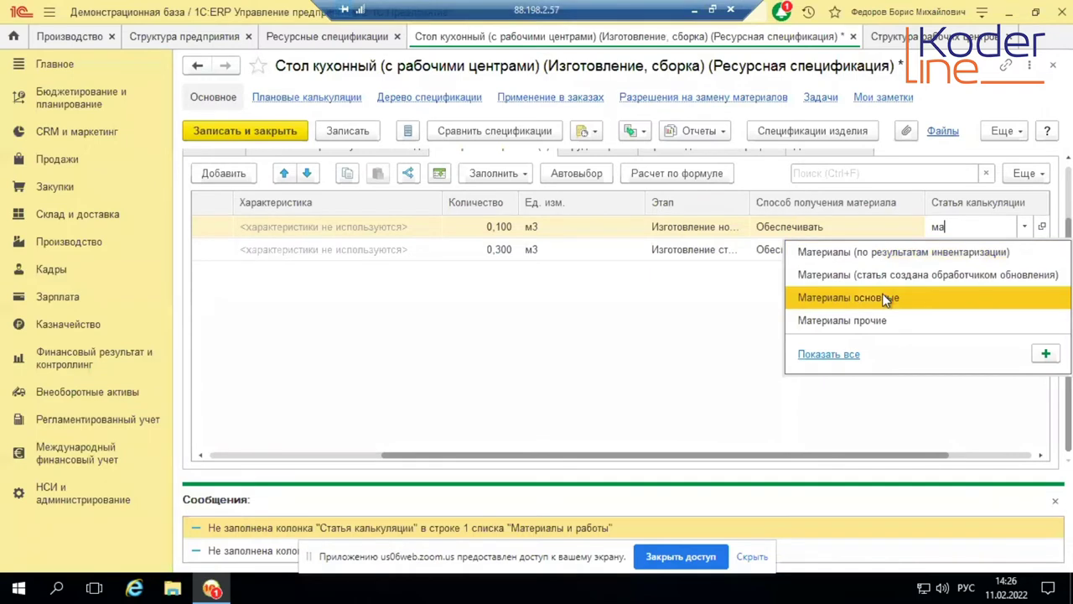
click(886, 301)
click(948, 259)
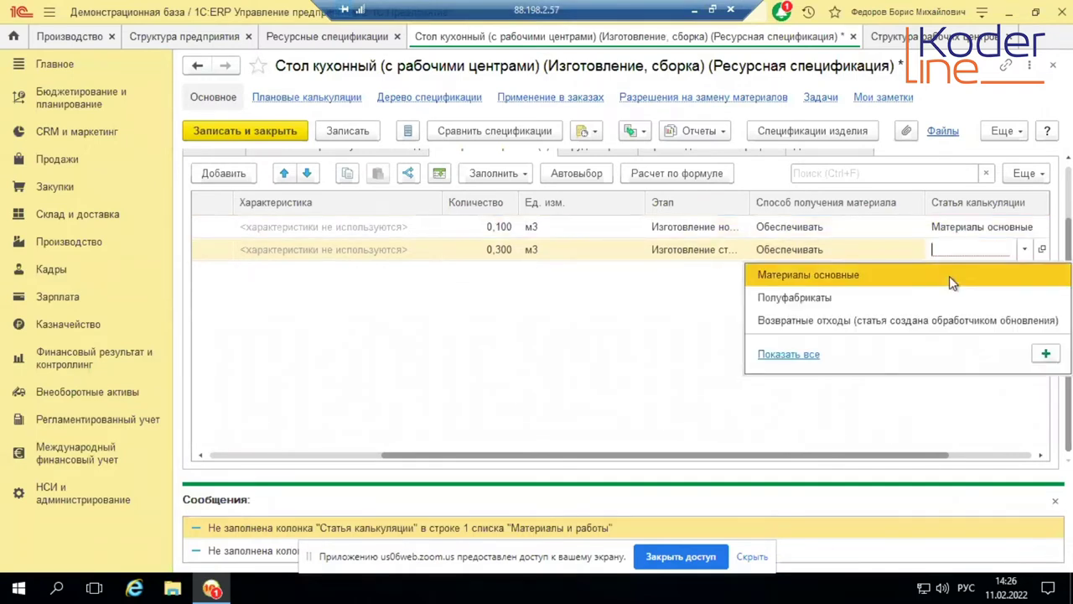
click(912, 282)
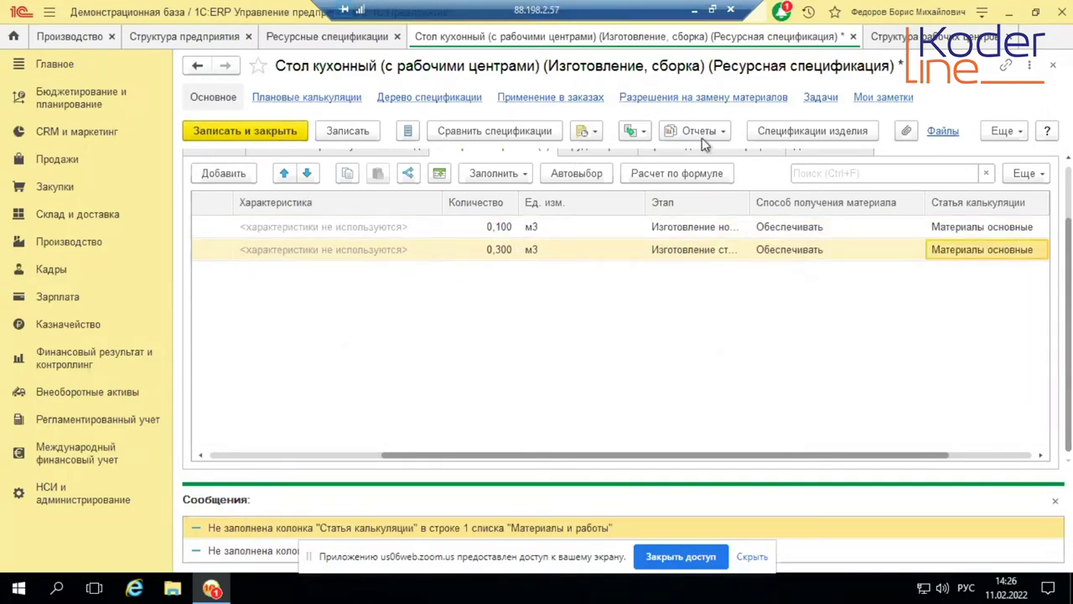
Step: Set the kitchen table specification's status to "Действует" and close the specification
scroll(802, 240, up, 2)
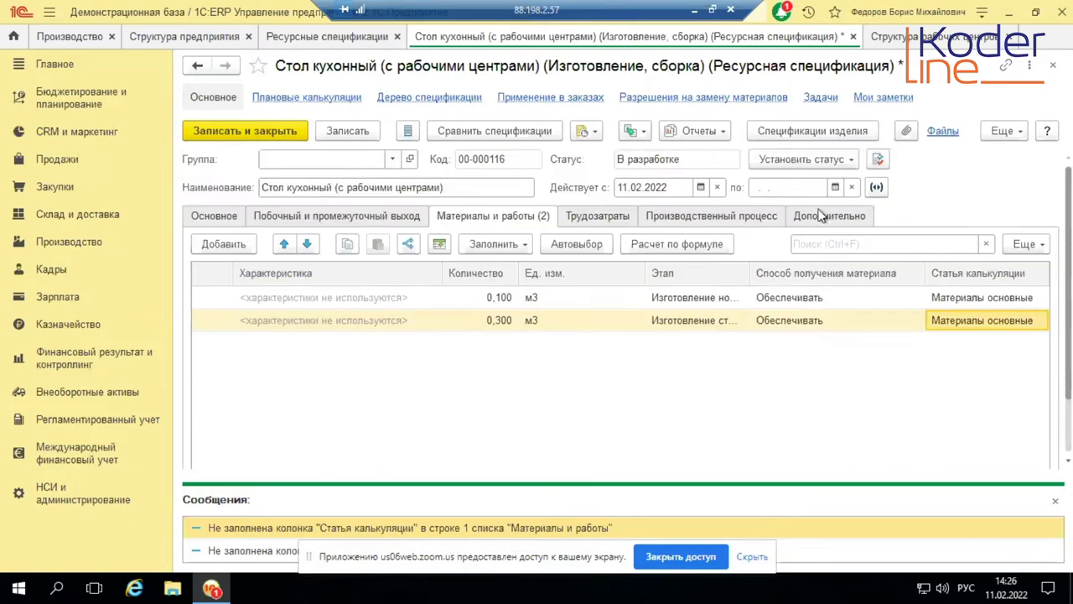
click(847, 162)
click(817, 207)
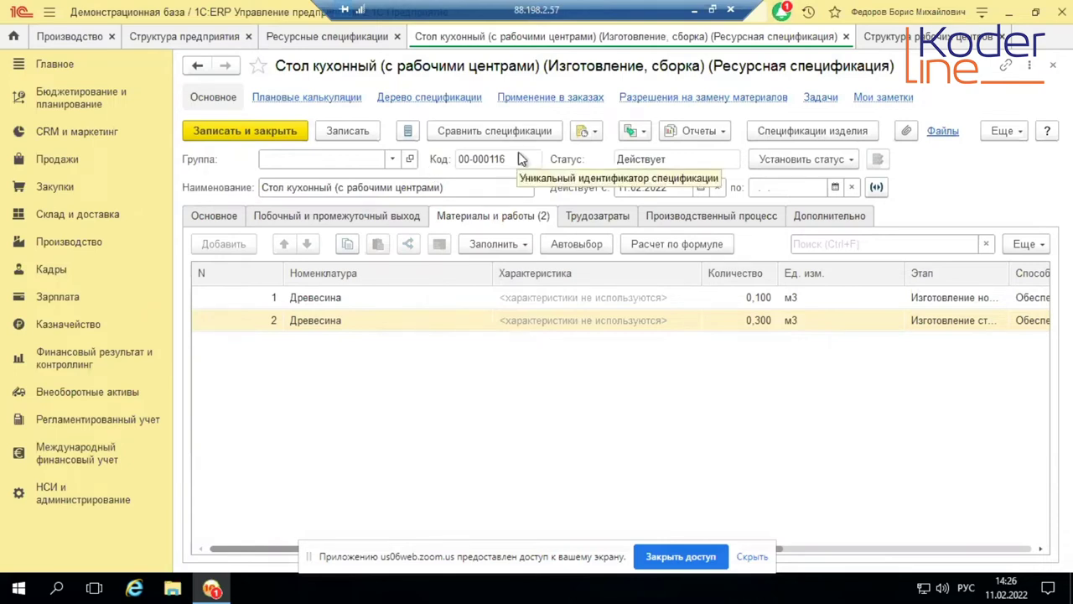
click(846, 37)
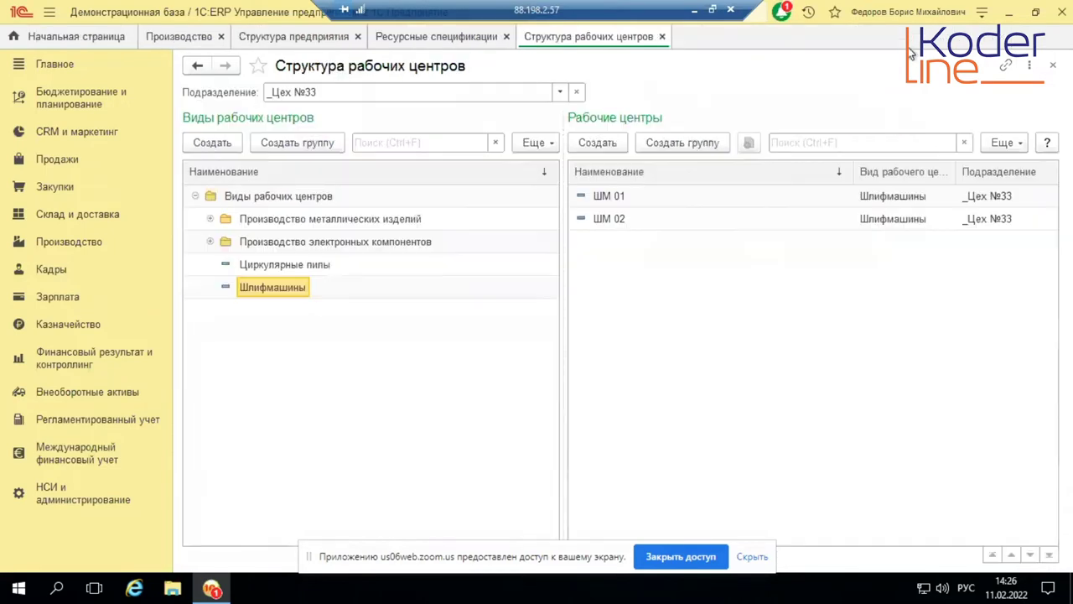
Step: Switch to the Zoom meeting, admit all participants from the waiting room and look through the chat messages
click(696, 10)
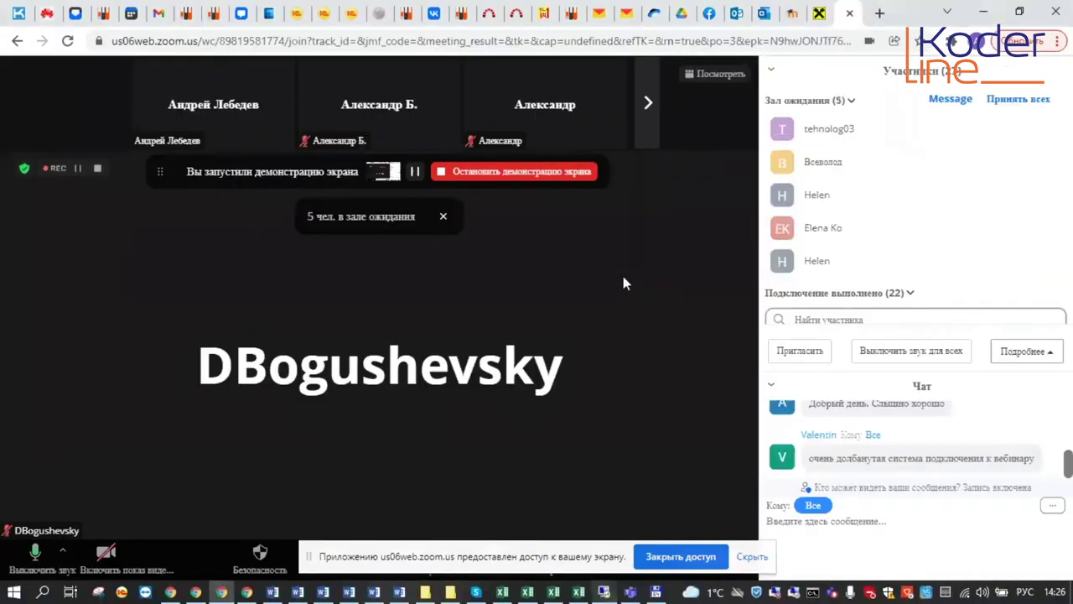
mouse_move(999, 133)
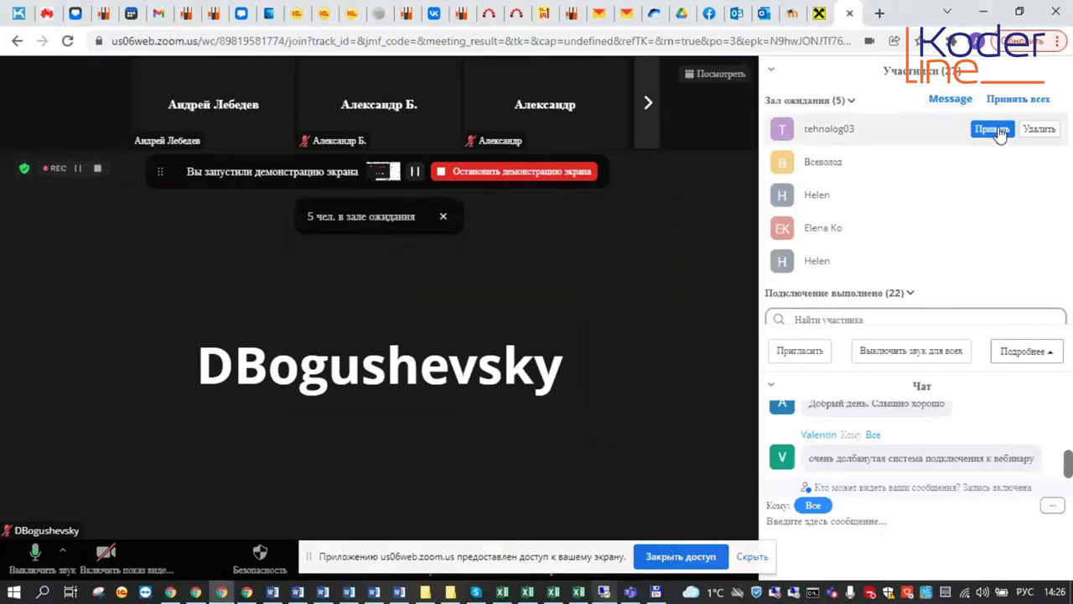
click(999, 132)
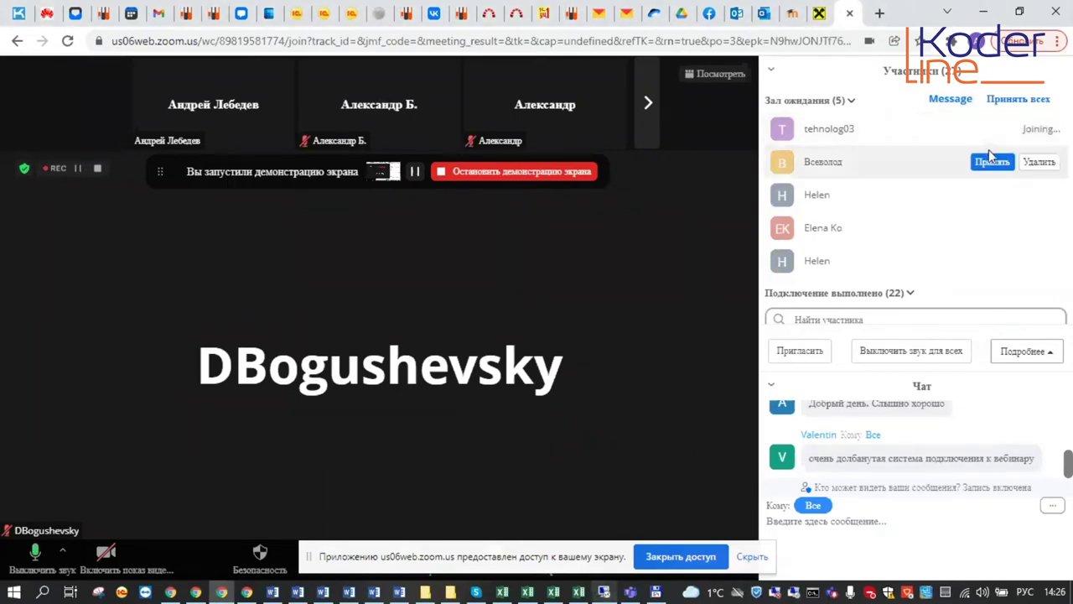
click(1012, 100)
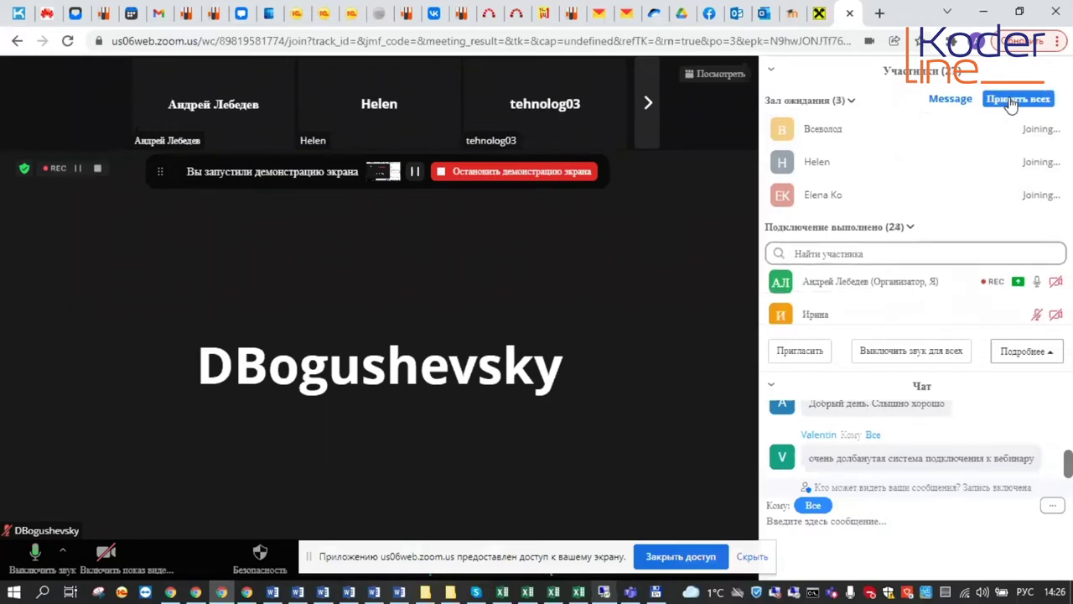
click(1068, 463)
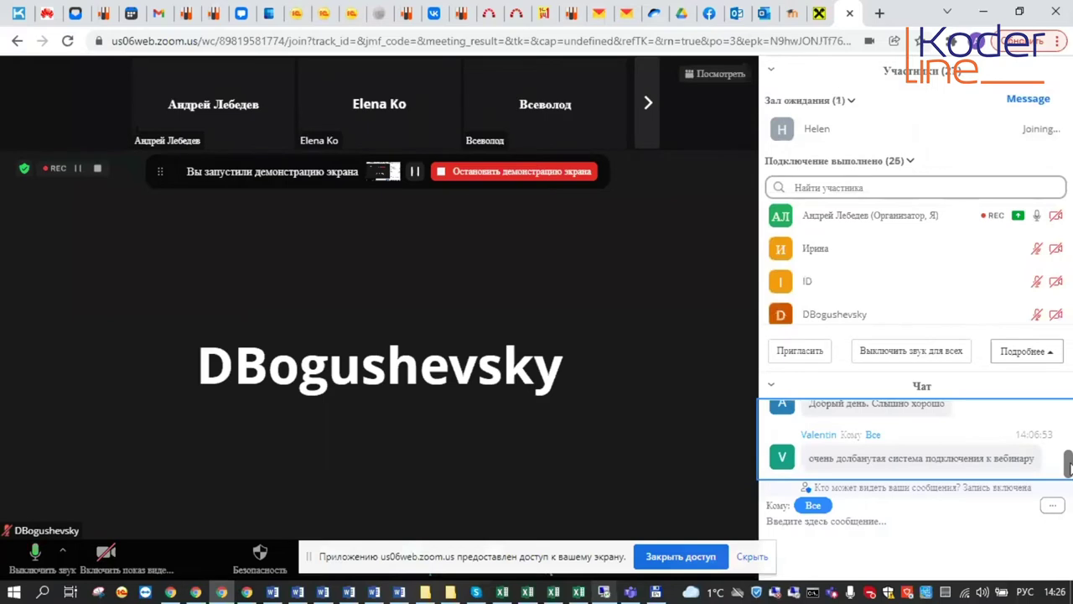
scroll(1068, 468, up, 5)
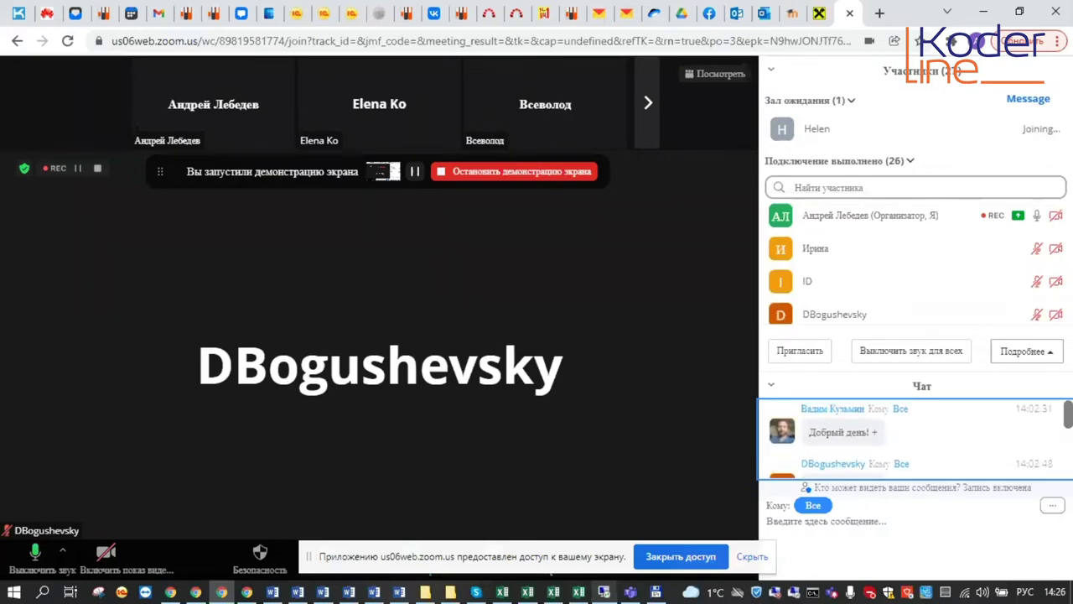
scroll(1064, 444, down, 5)
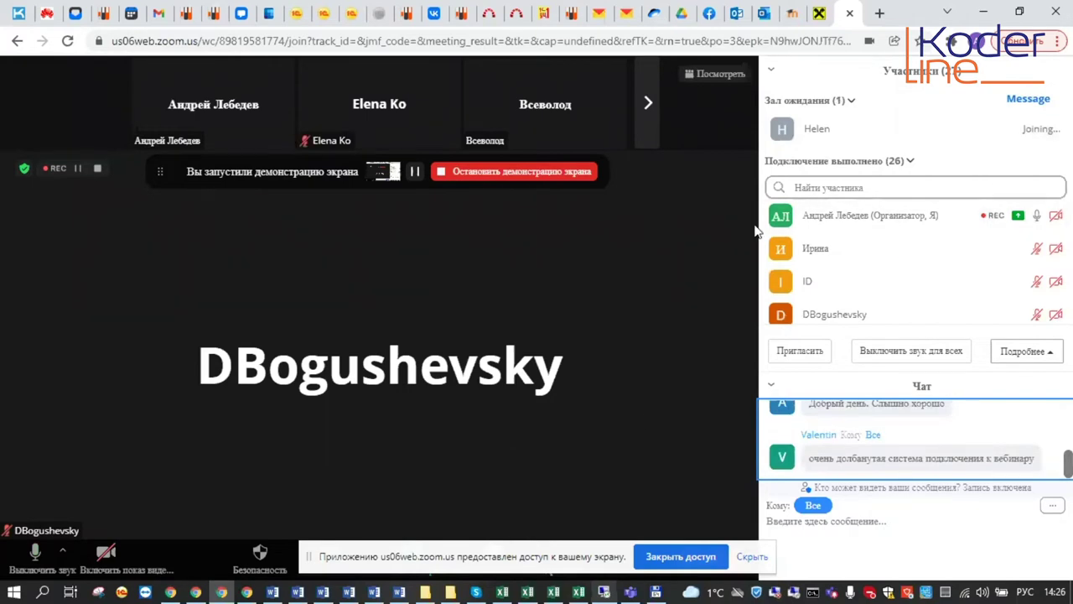
Step: Return to the remote 1C:ERP session and close the work-centre structure, resource specifications and enterprise structure
click(605, 592)
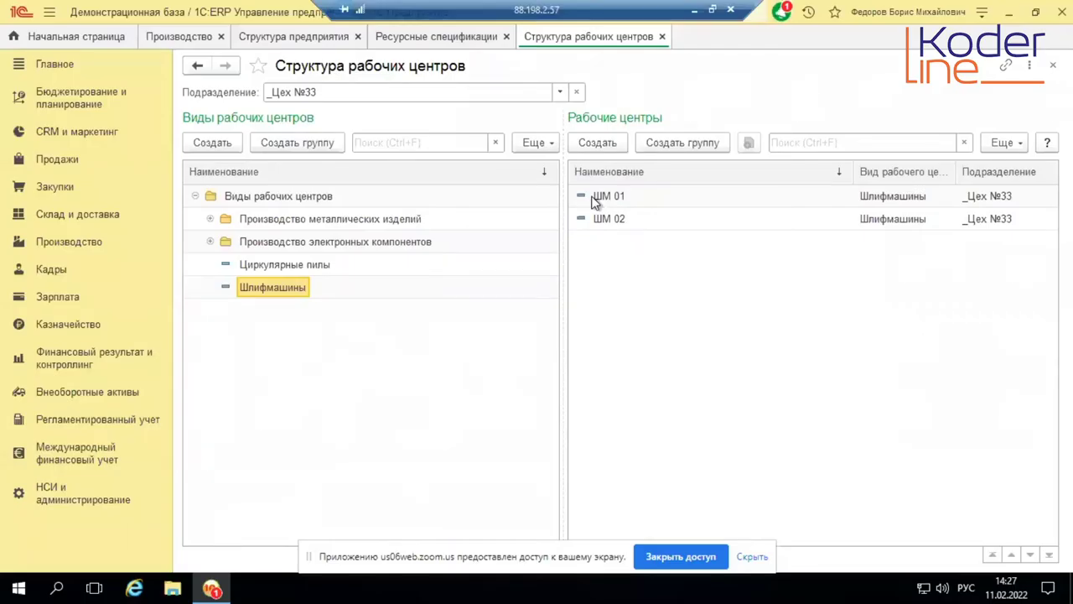
click(662, 37)
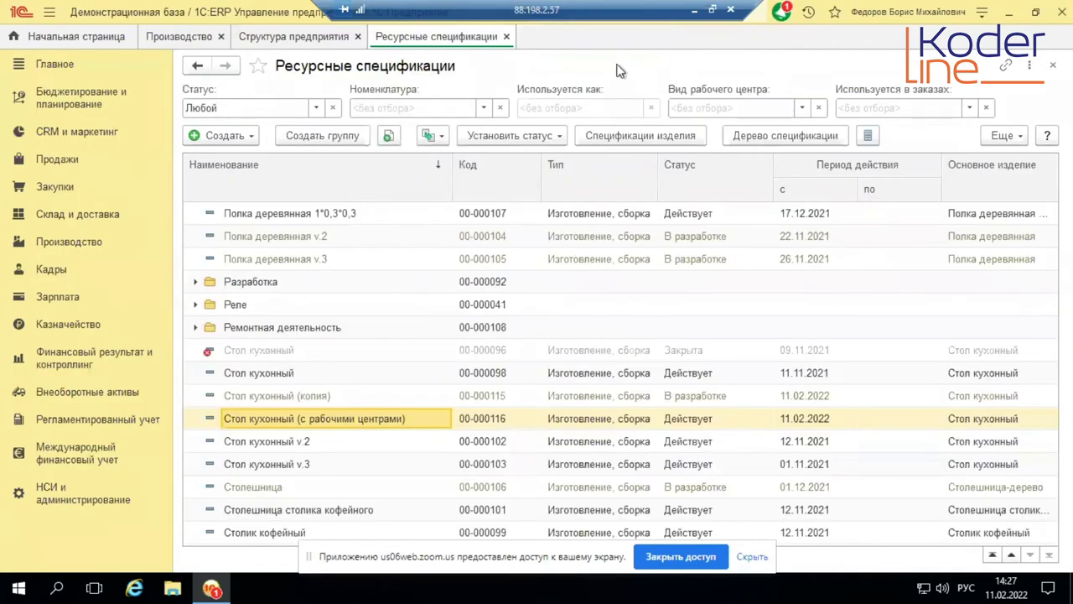
click(506, 37)
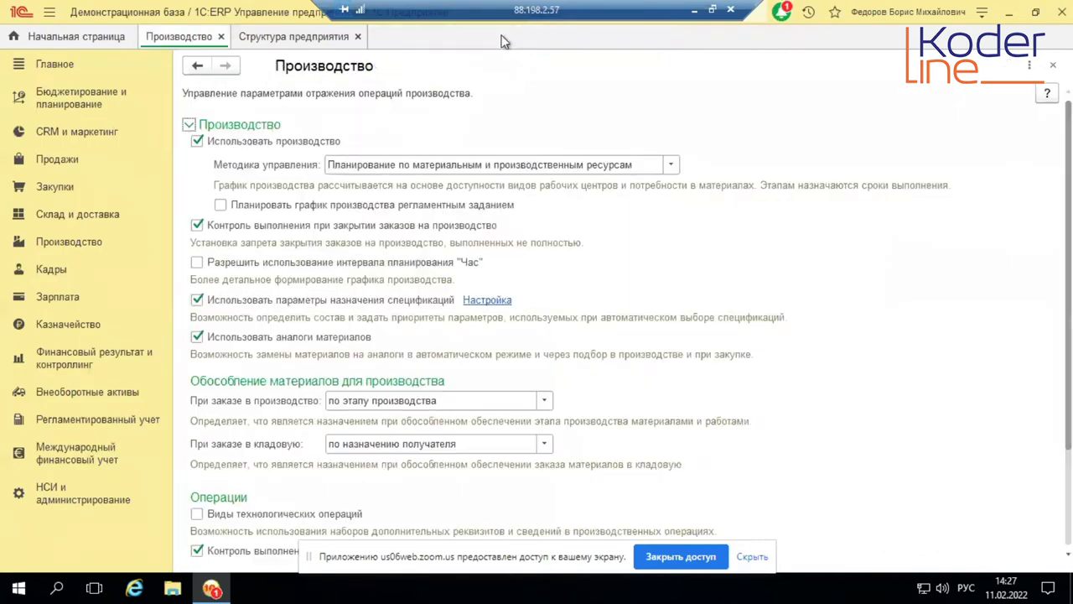
click(357, 37)
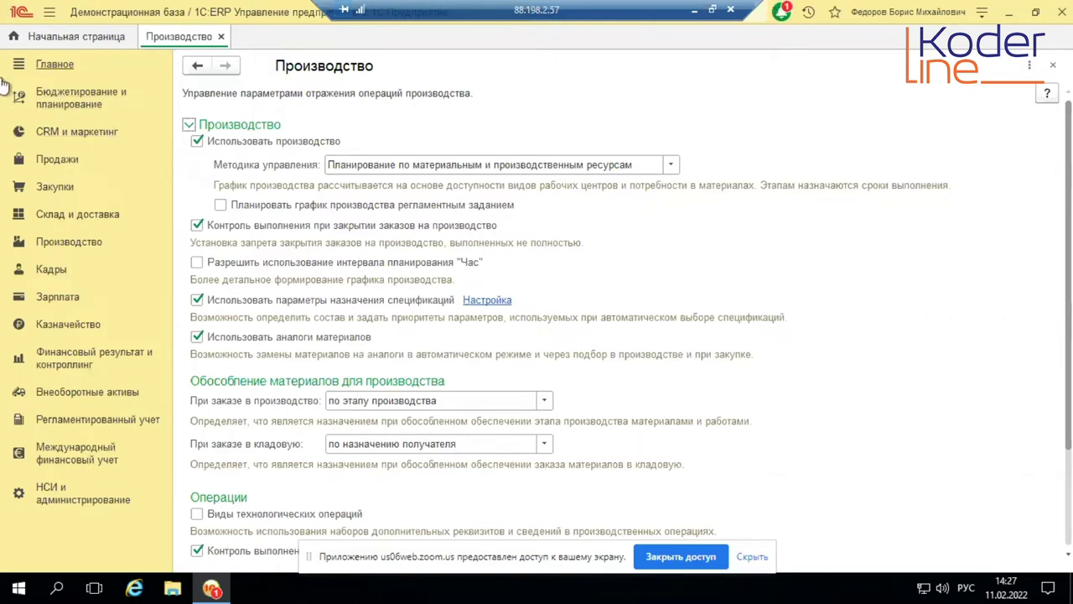
Step: Open the work schedule "Производственный календарь" from the enterprise settings, examine its filled calendar for 2022 and close both
click(42, 496)
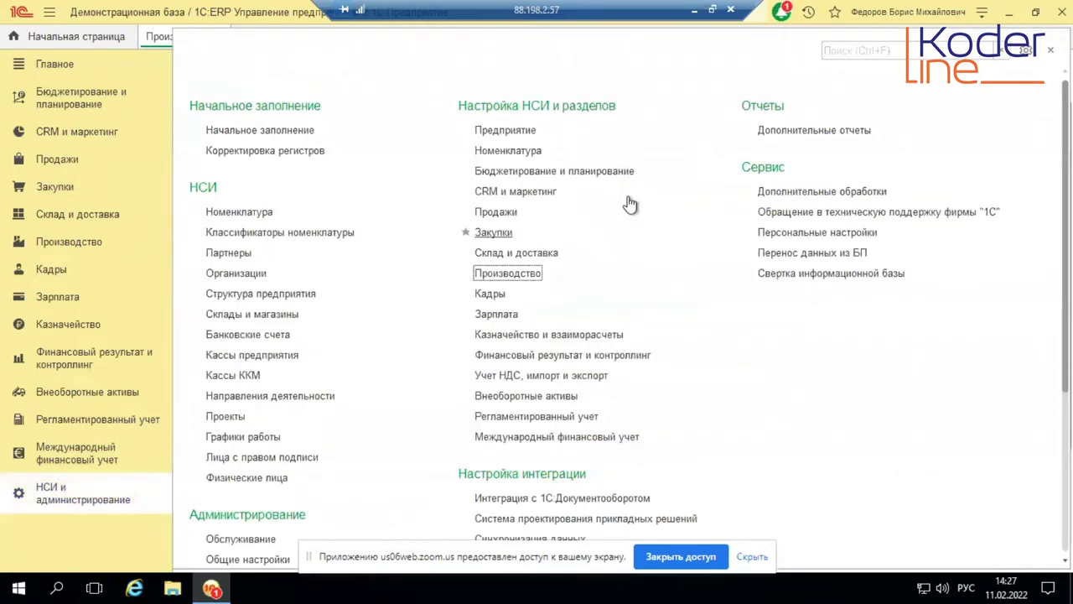
key(Return)
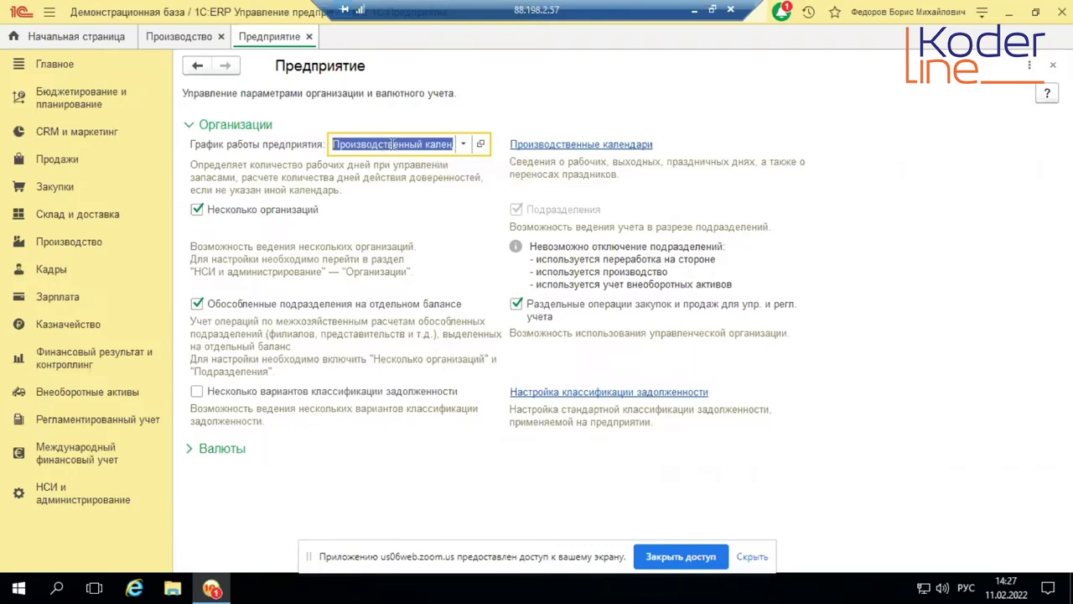
click(481, 145)
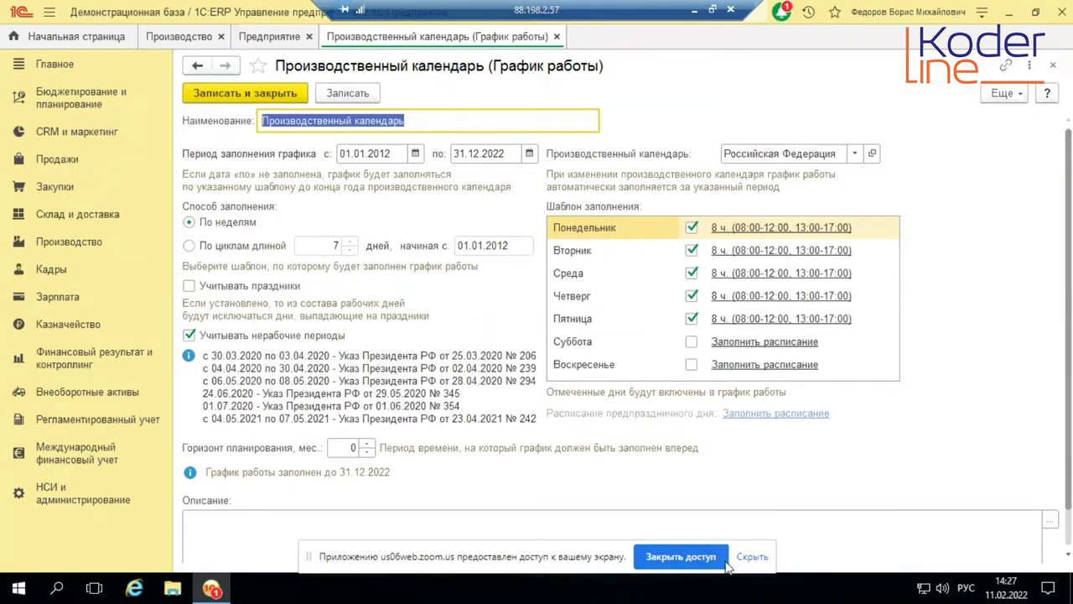
scroll(946, 479, down, 1)
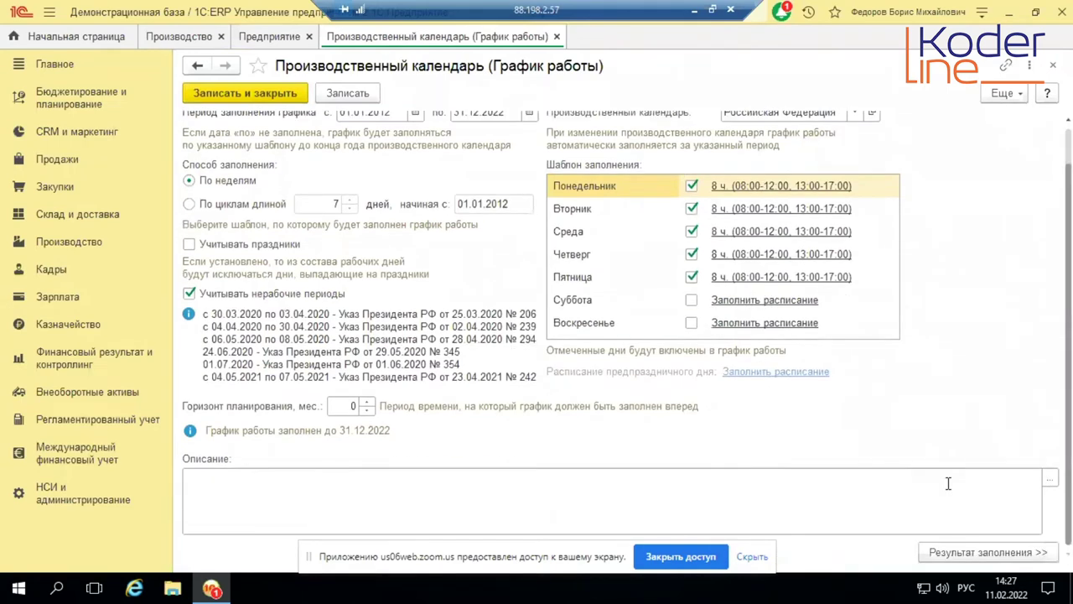
click(960, 552)
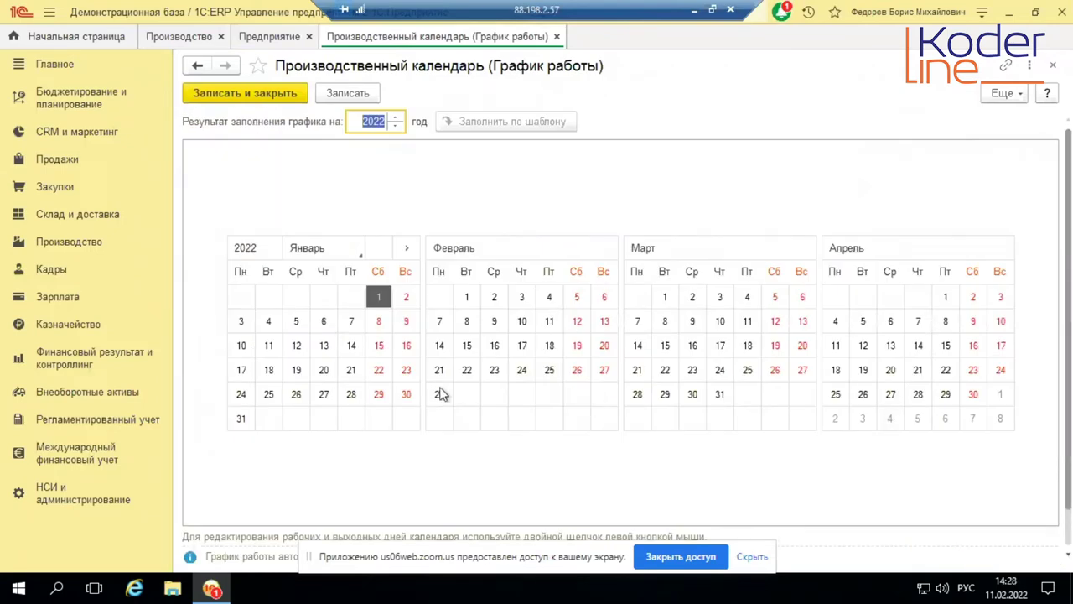
scroll(442, 394, down, 3)
scroll(442, 394, up, 3)
click(1054, 67)
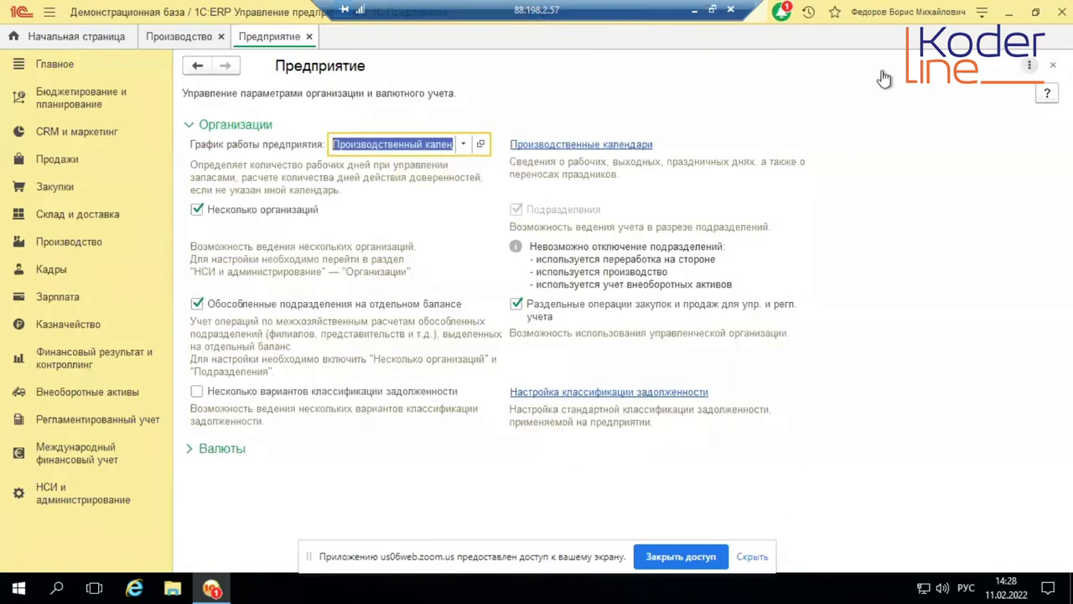
click(310, 37)
Step: Open the availability of work-centre types for production scheduling, choose department _Цех №33 and set the period end to 28.02.2022
click(51, 243)
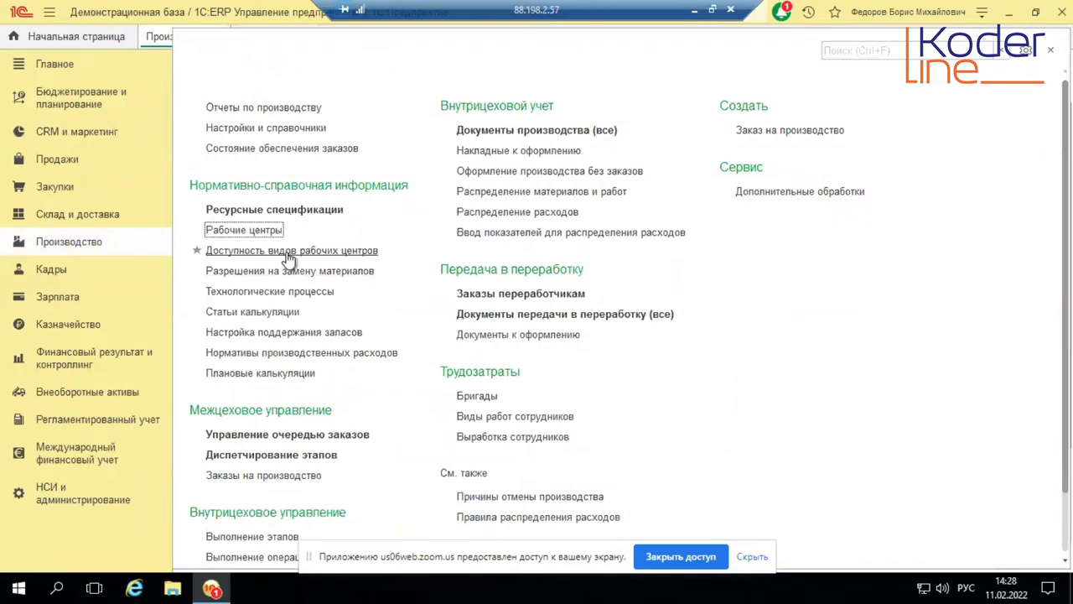
click(285, 251)
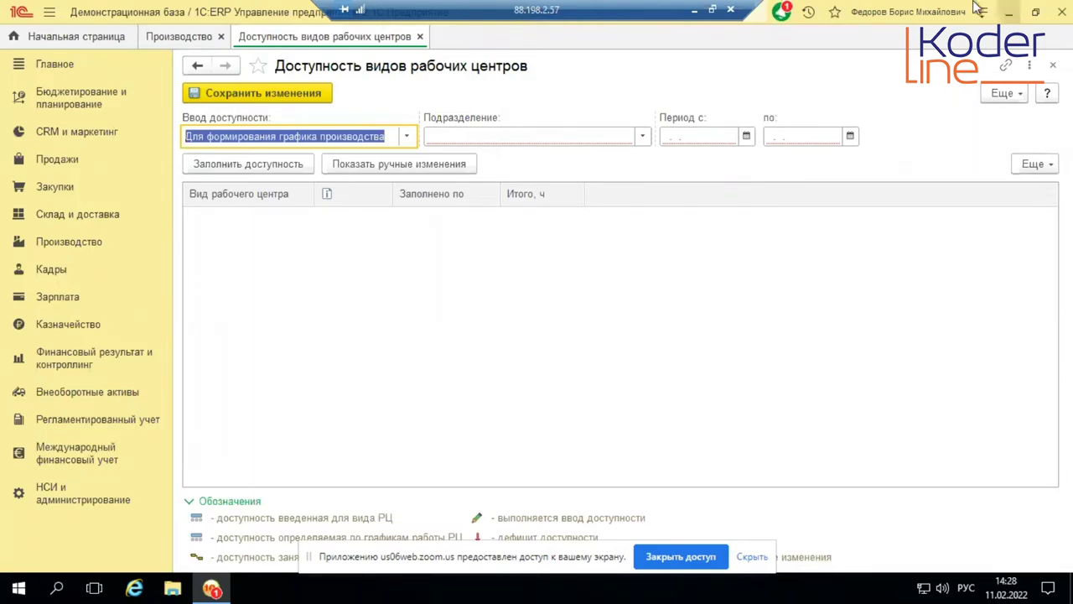
click(490, 136)
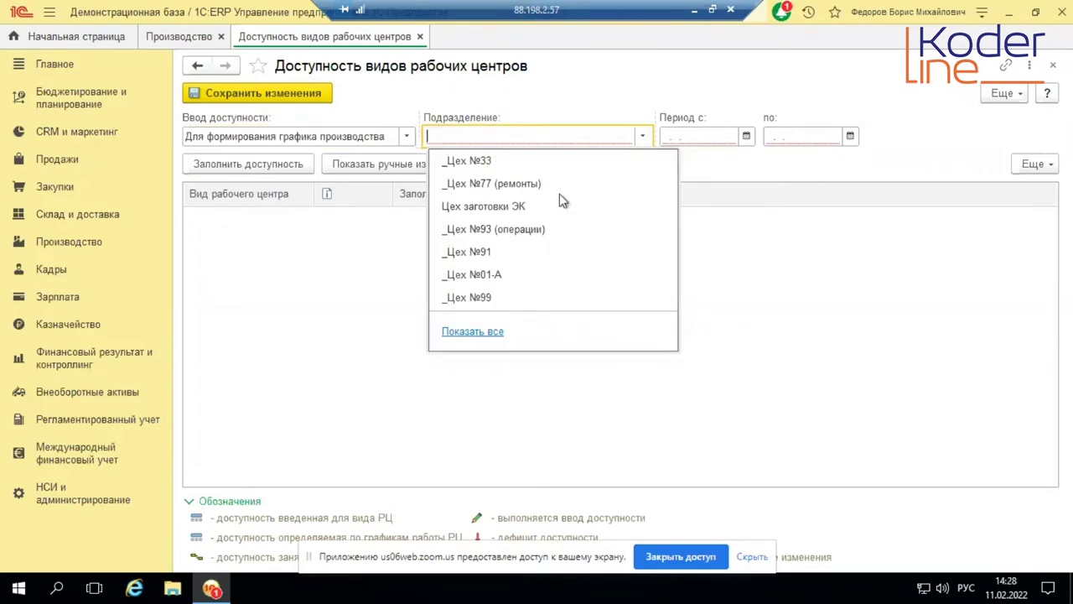
click(532, 161)
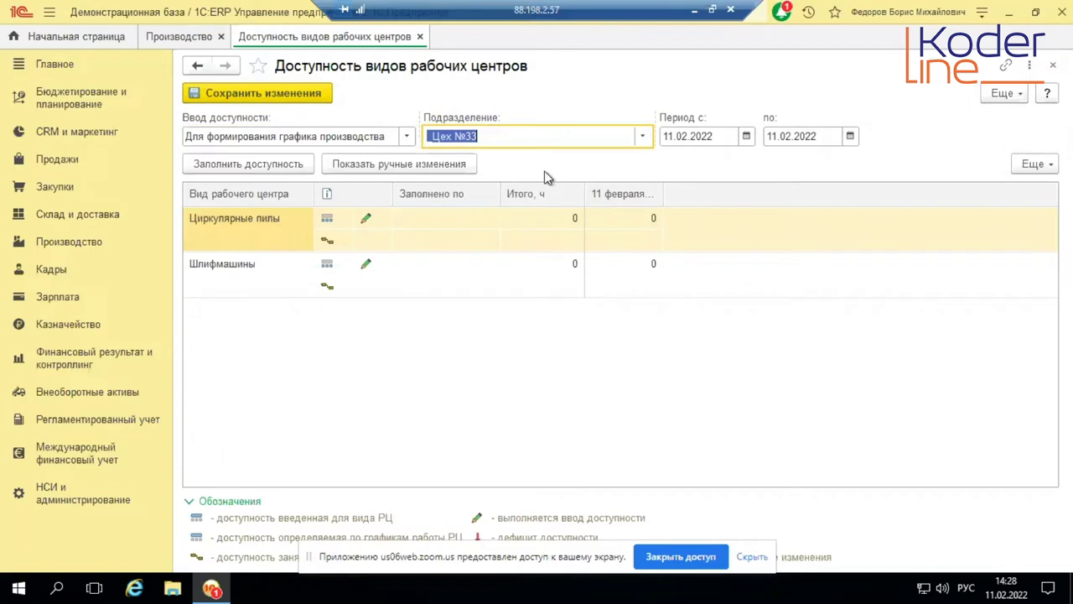
click(851, 136)
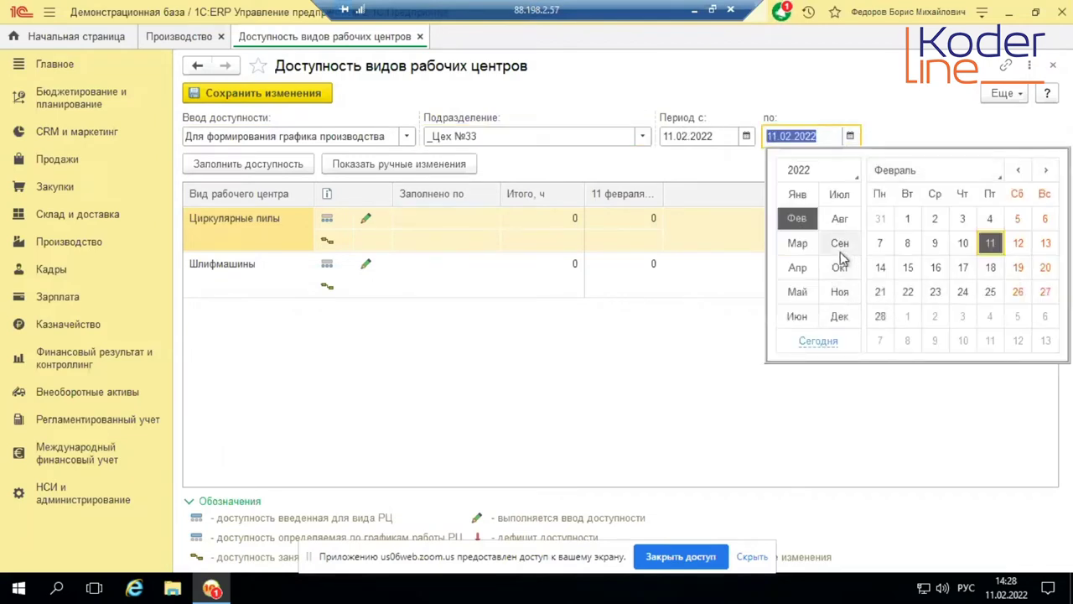
click(880, 316)
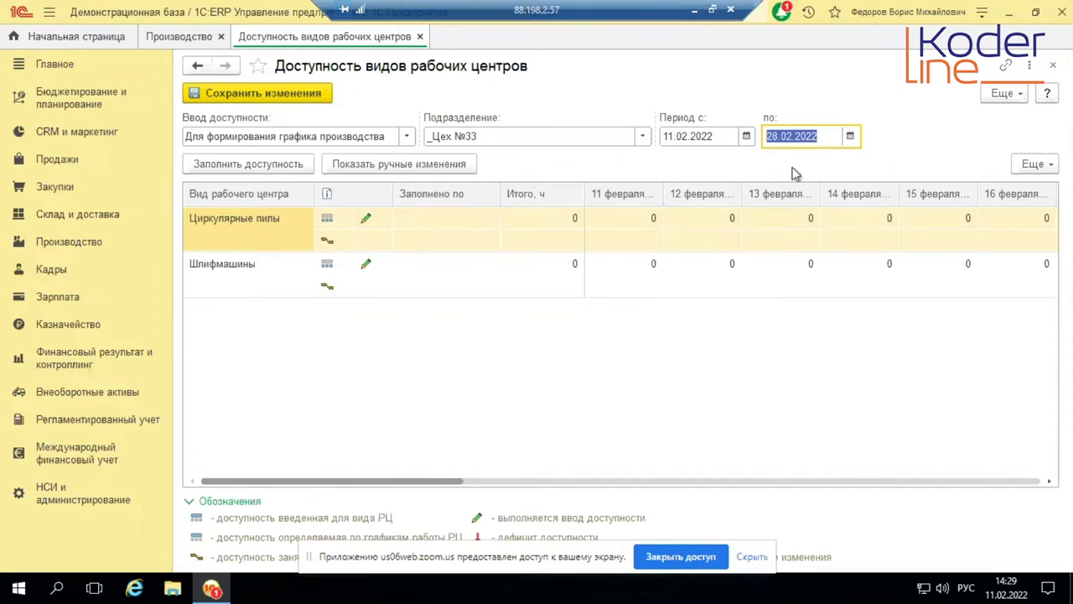
click(986, 13)
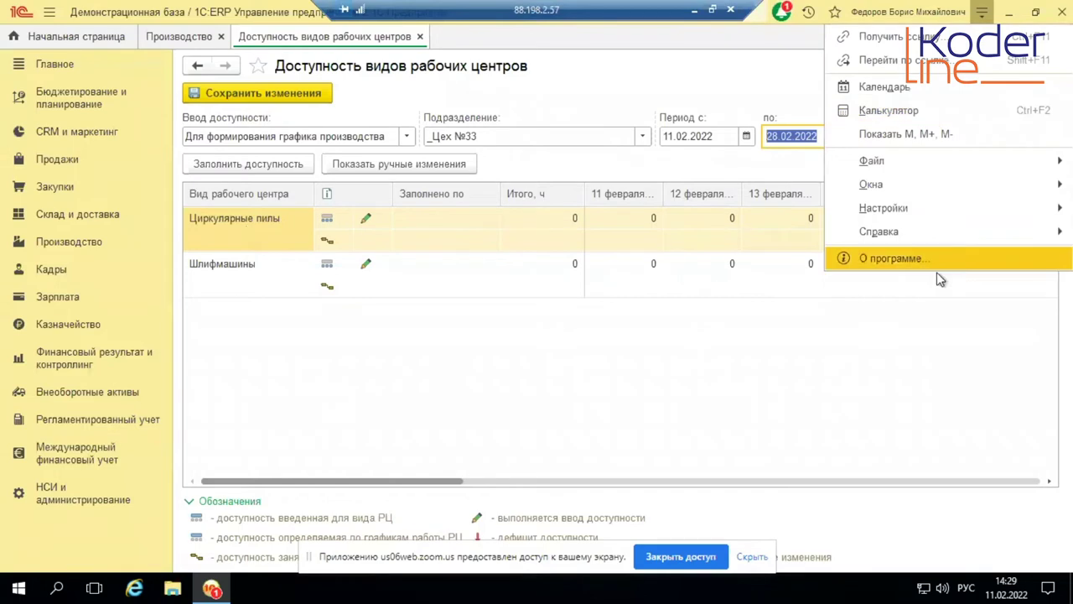
mouse_move(946, 206)
click(729, 111)
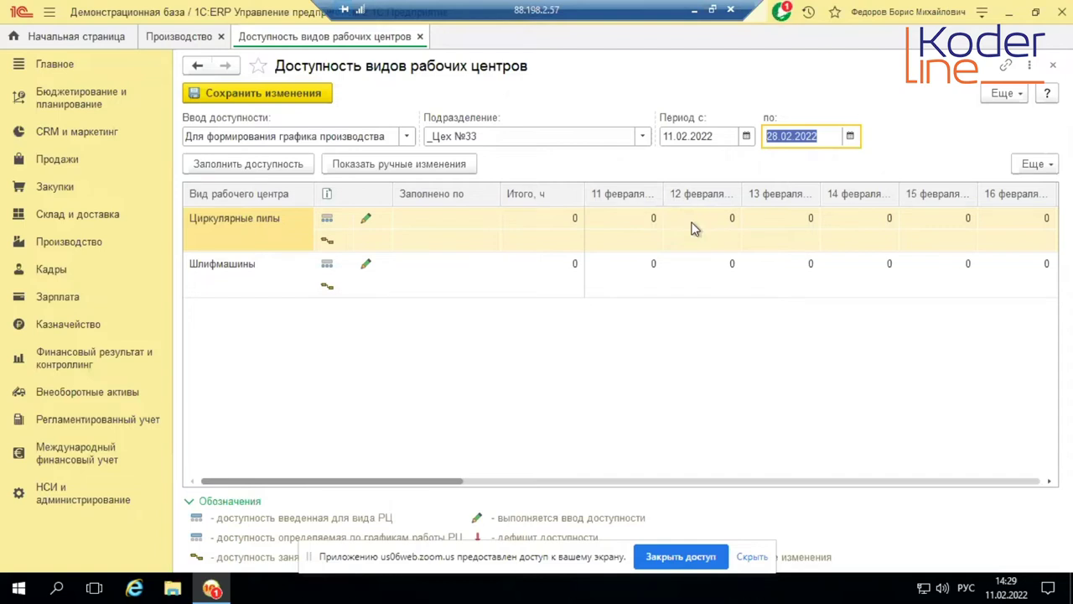
Step: Fill the availability of the work-centre types "Циркулярные пилы" and "Шлифмашины" for the selected period
click(240, 165)
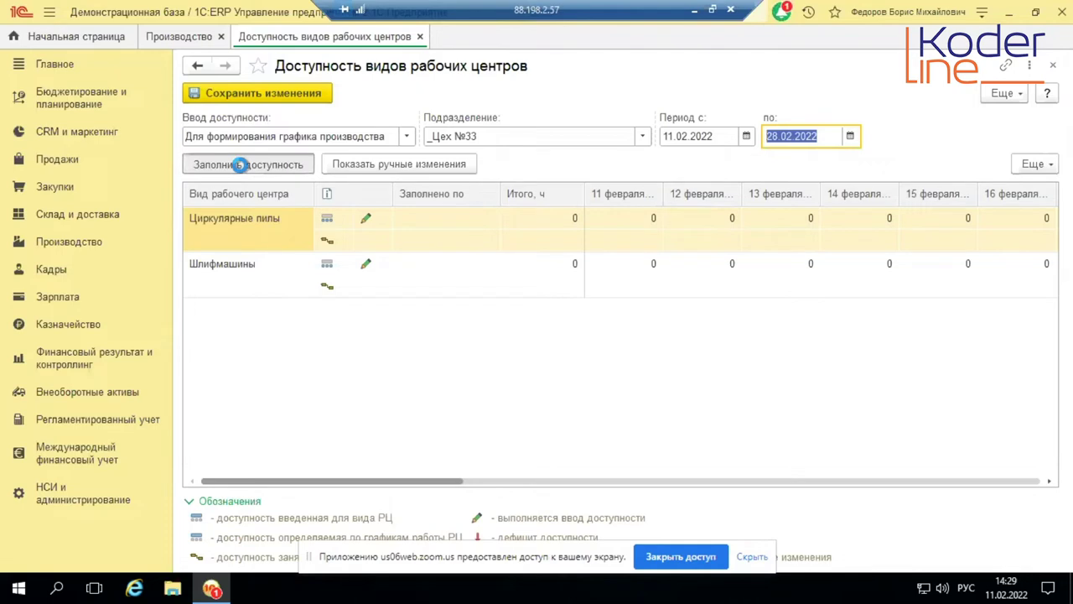
click(242, 280)
click(306, 164)
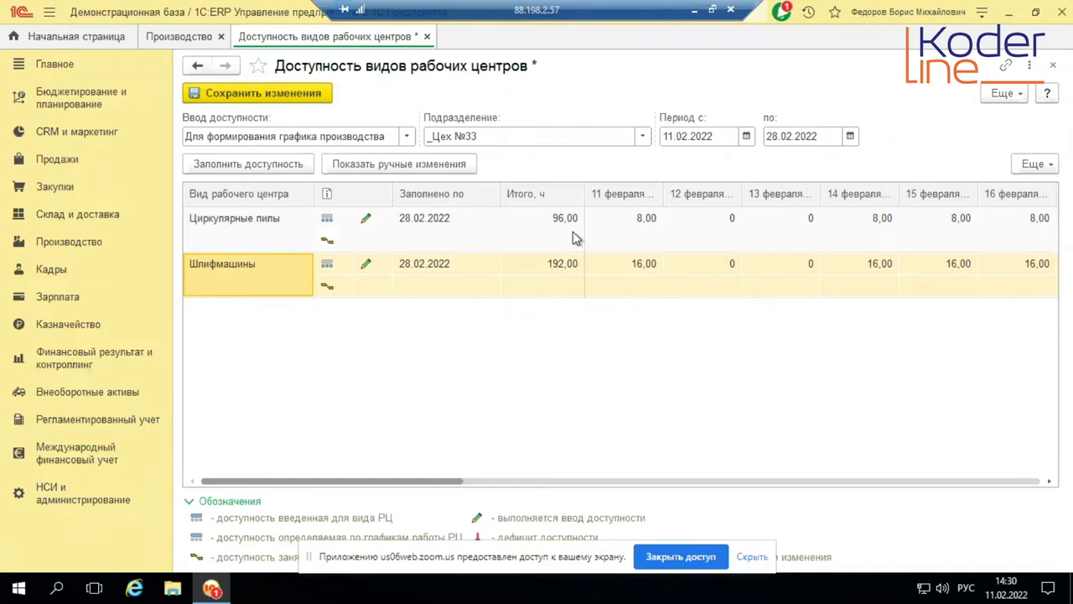
click(612, 236)
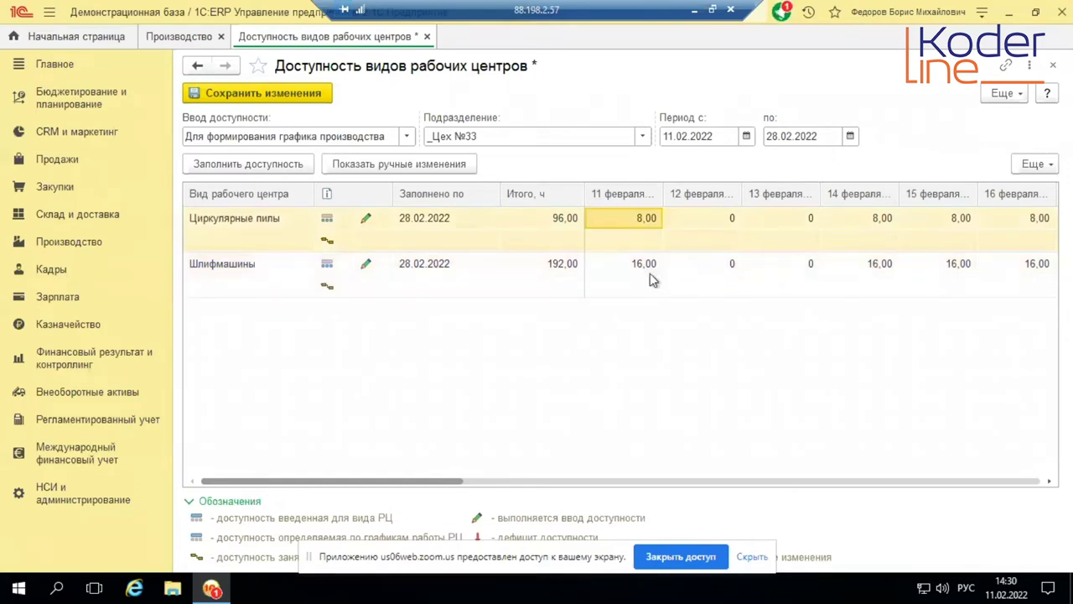
Step: Examine the individual work-centre schedules of "Шлифмашины" for 11.02.2022, close them and save the availability changes
click(650, 277)
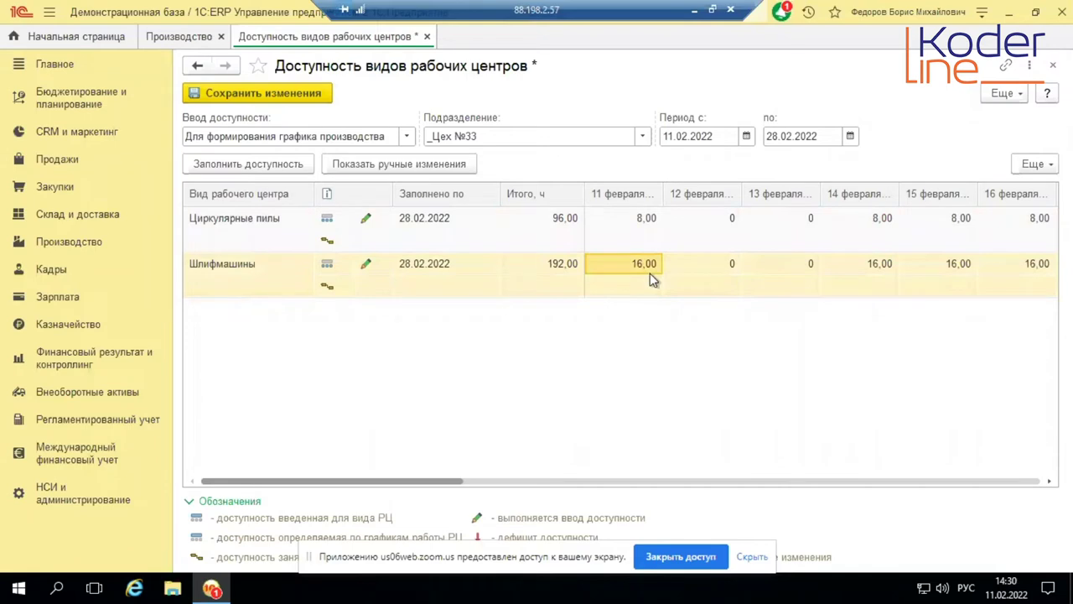
double_click(650, 266)
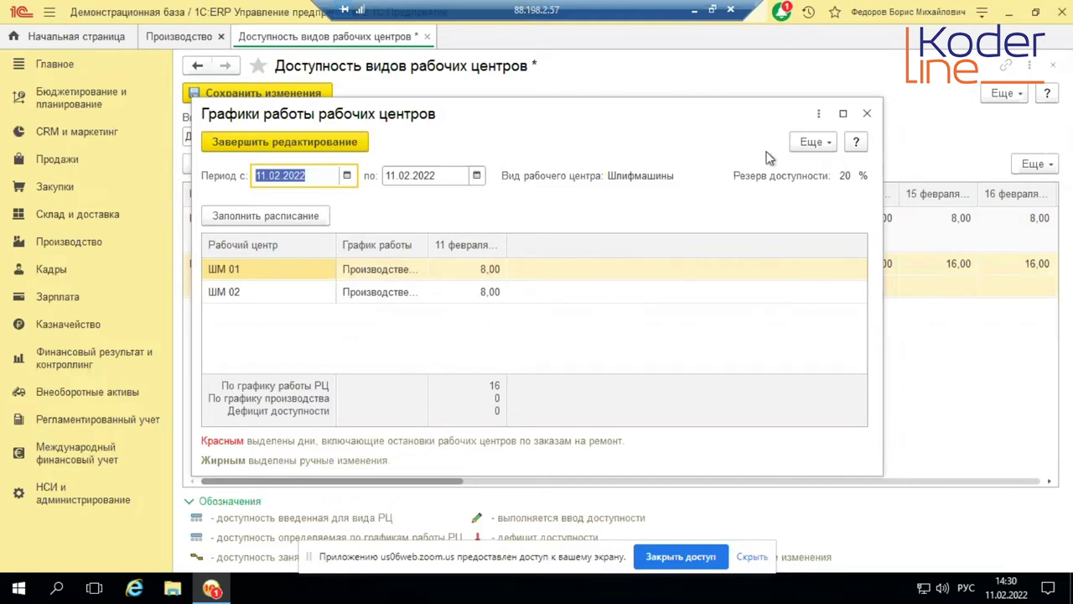
click(867, 113)
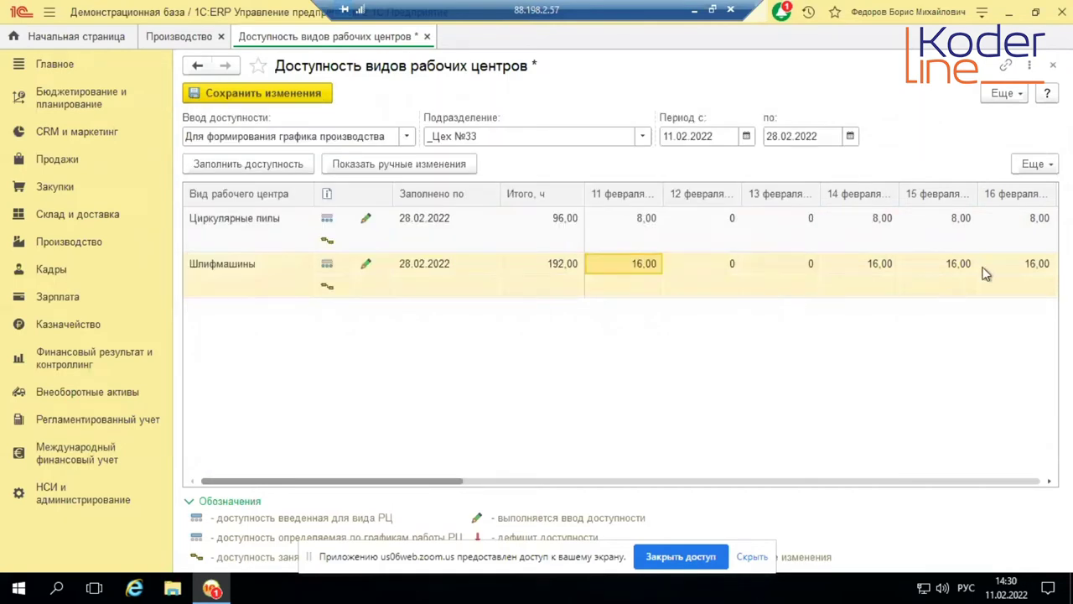
click(309, 94)
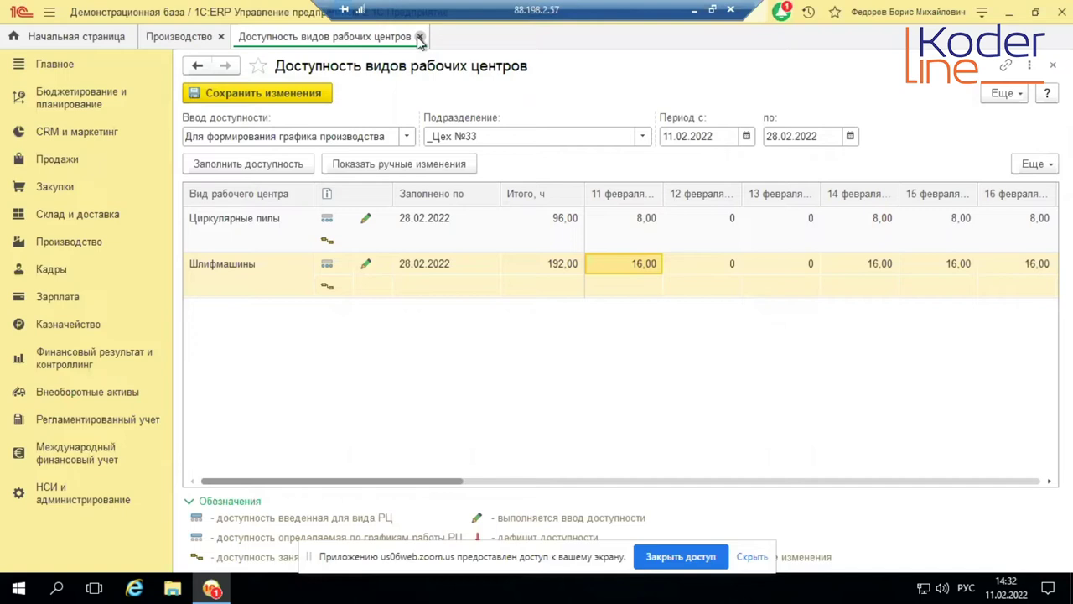
Step: Switch to the Zoom meeting, look through the chat, admit the waiting participant and return to the remote 1C:ERP session
click(694, 12)
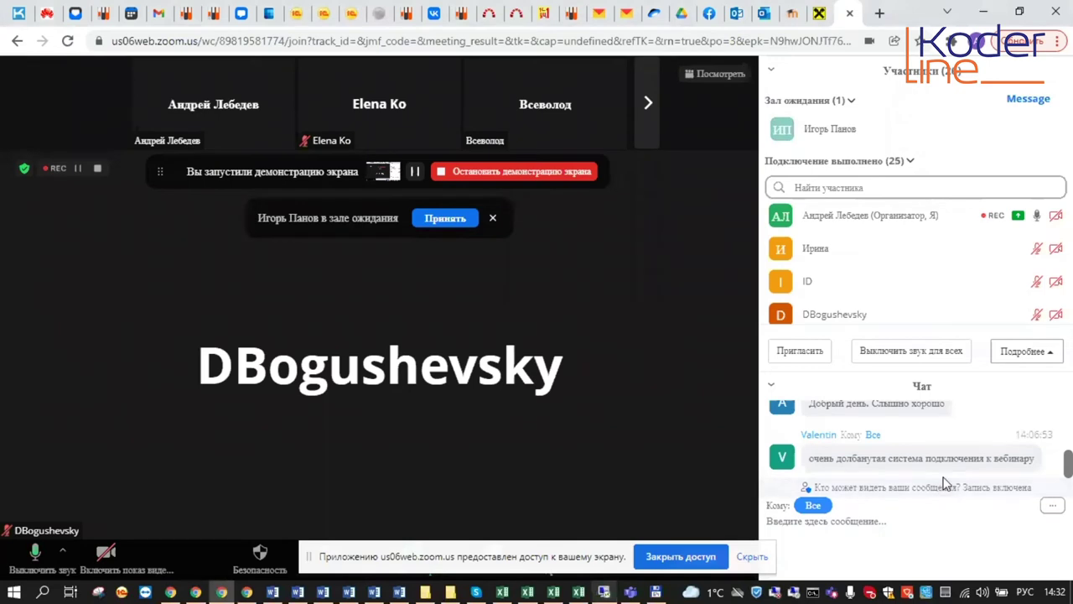
scroll(946, 453, up, 10)
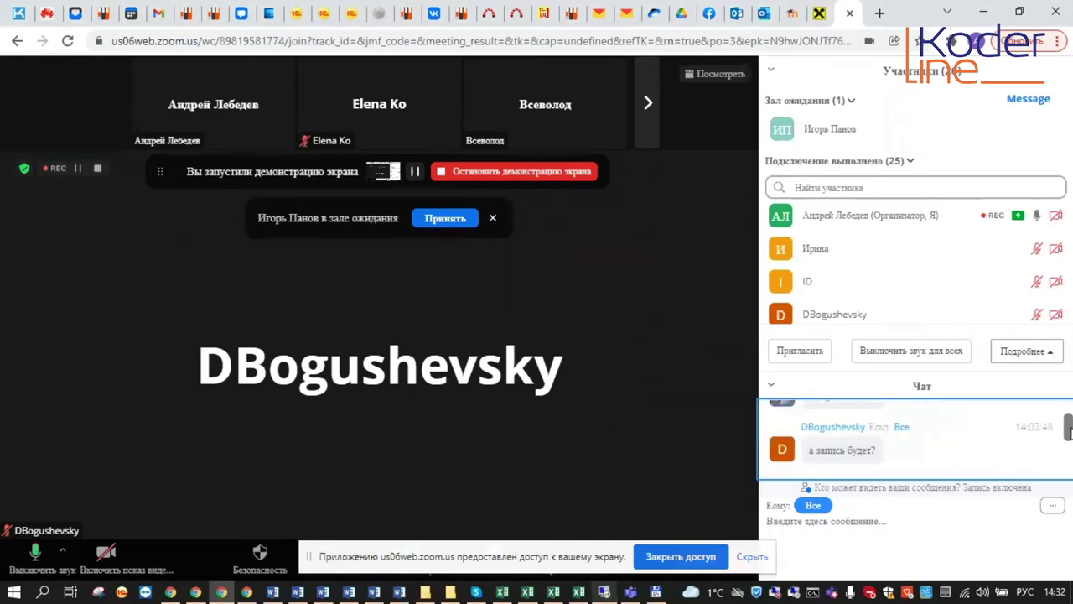
scroll(914, 440, down, 10)
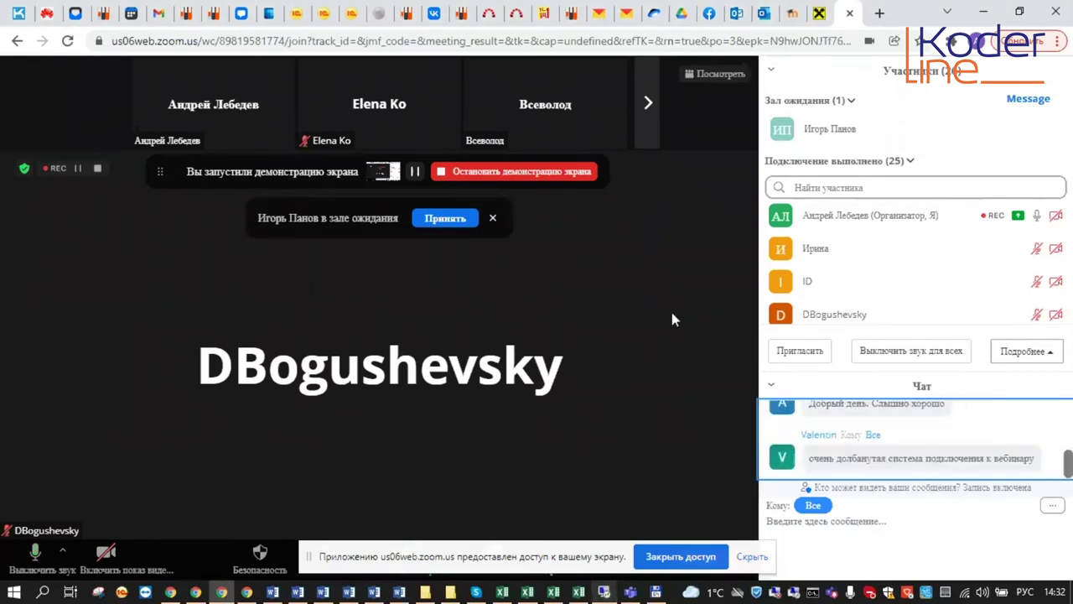
click(444, 221)
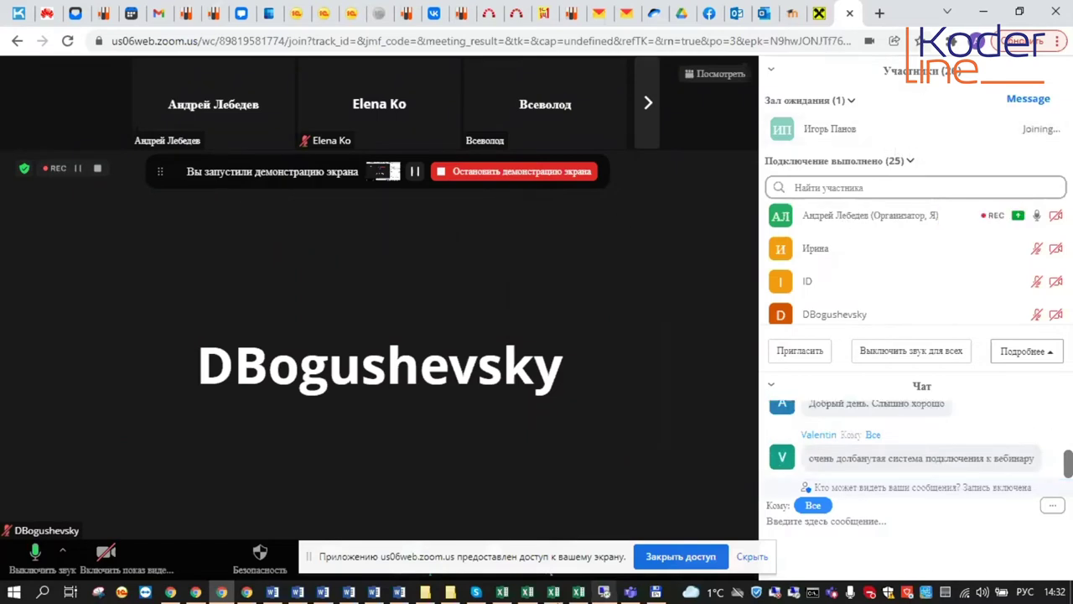
click(605, 594)
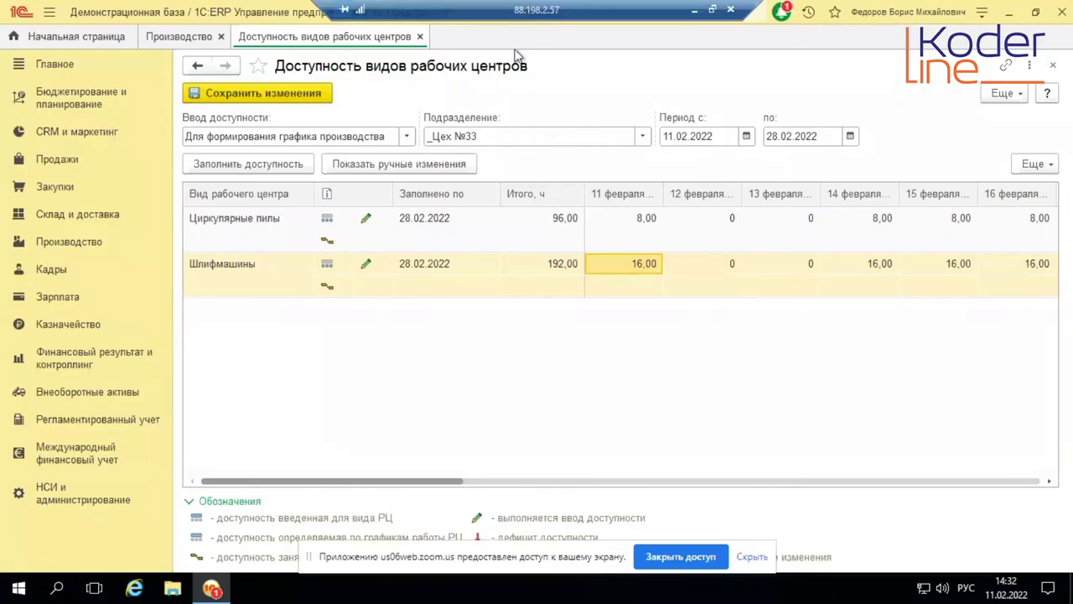
Step: Close the work-centre type availability and create a new order in the list of production orders
click(418, 39)
click(65, 245)
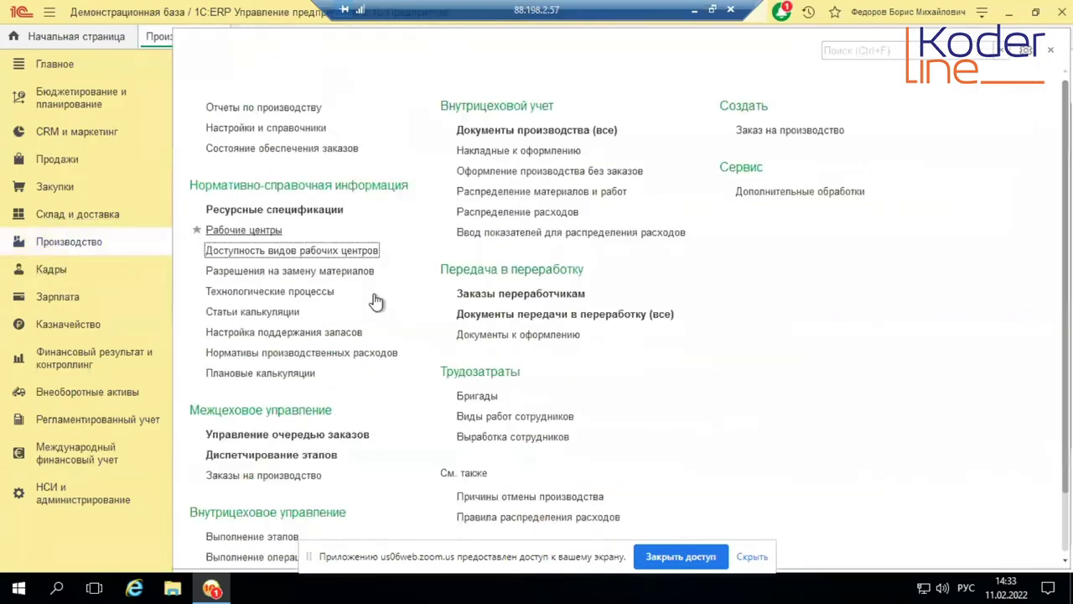
click(260, 476)
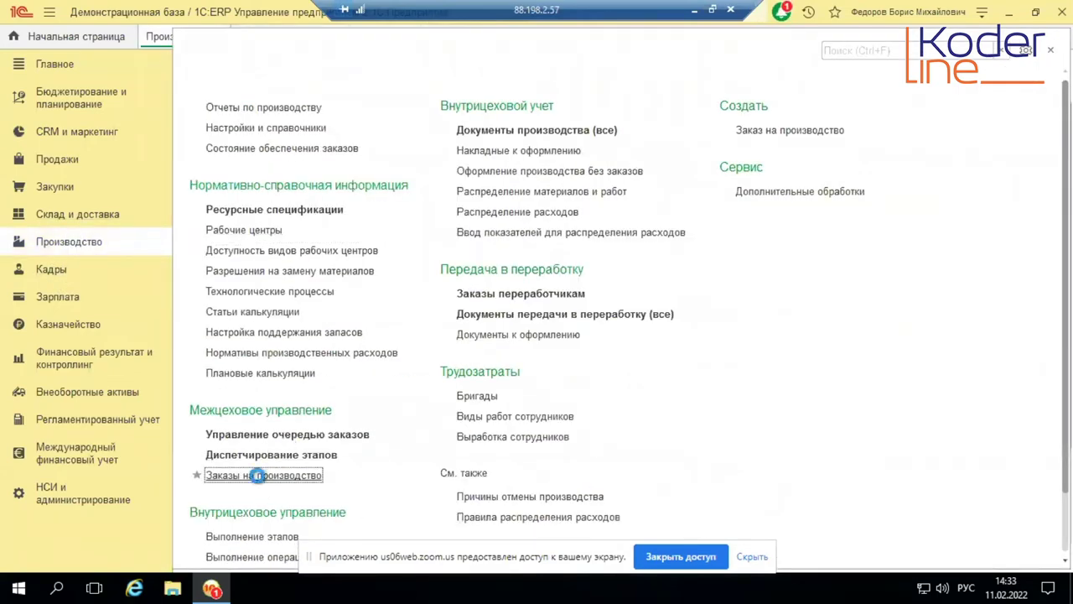
click(239, 137)
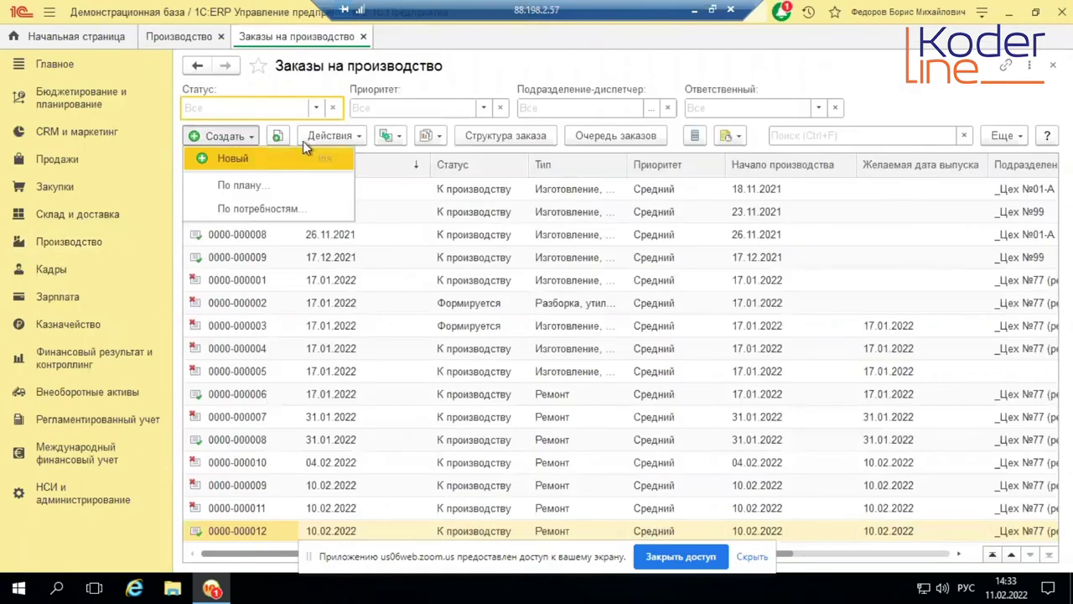
click(268, 160)
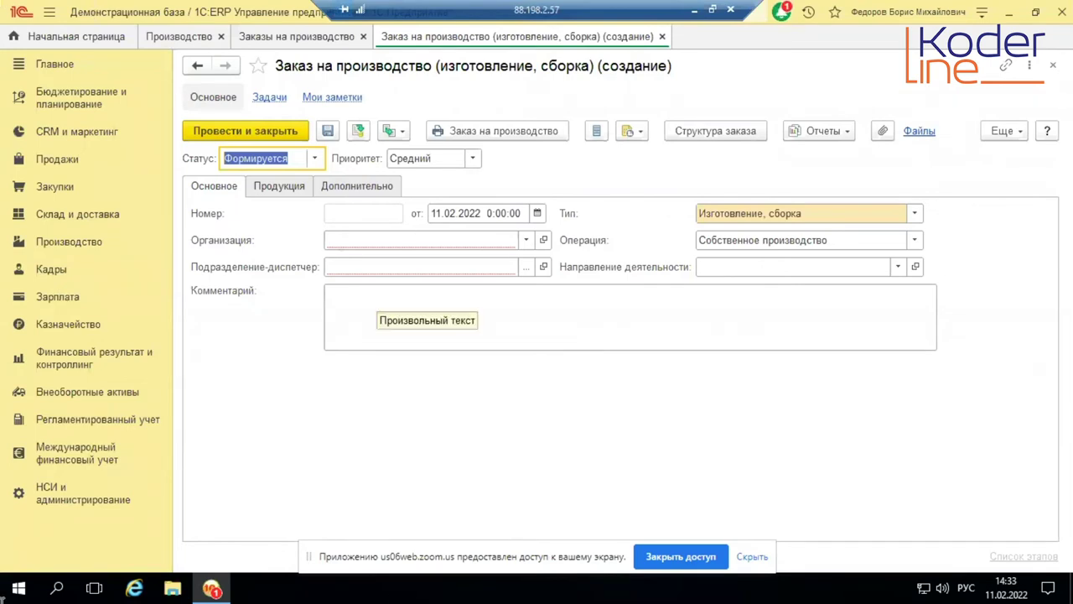
Step: Set the production order's organization to "Орион" and its dispatching department to "_Цех №33"
click(525, 240)
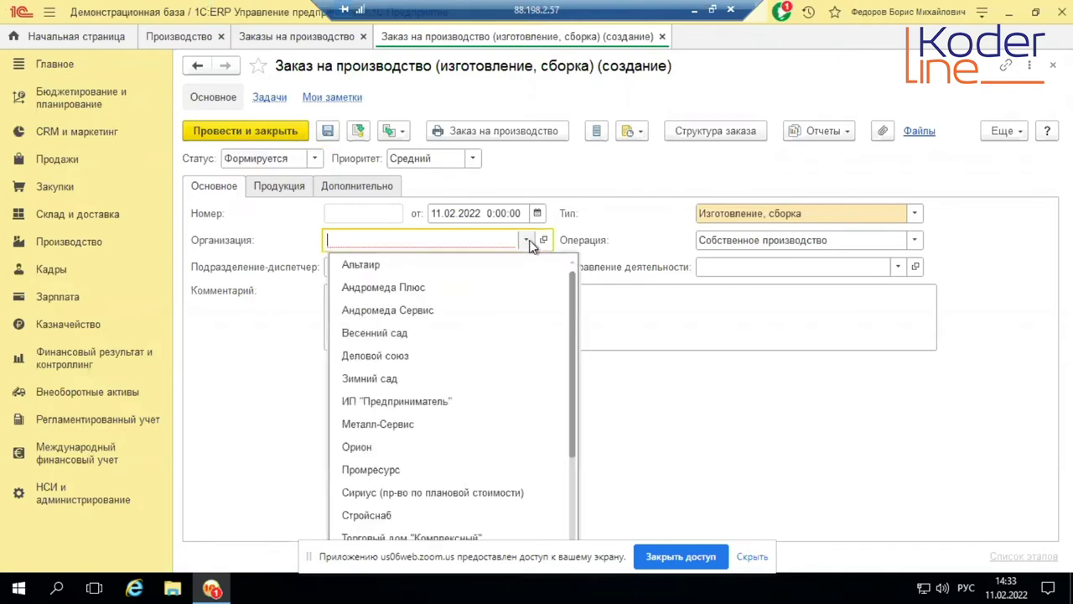
click(356, 447)
click(413, 269)
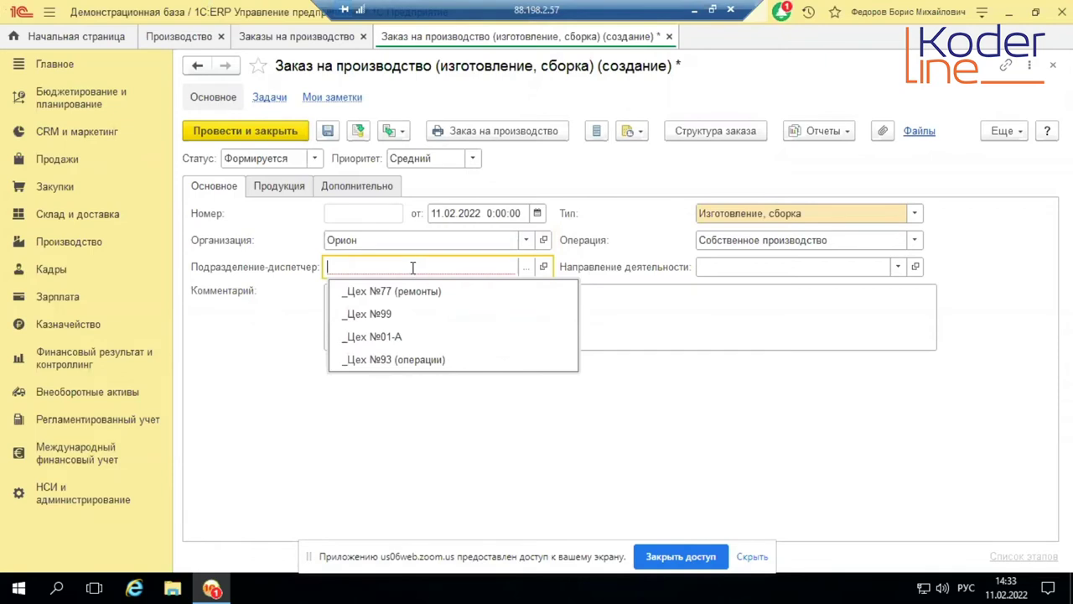
text(_)
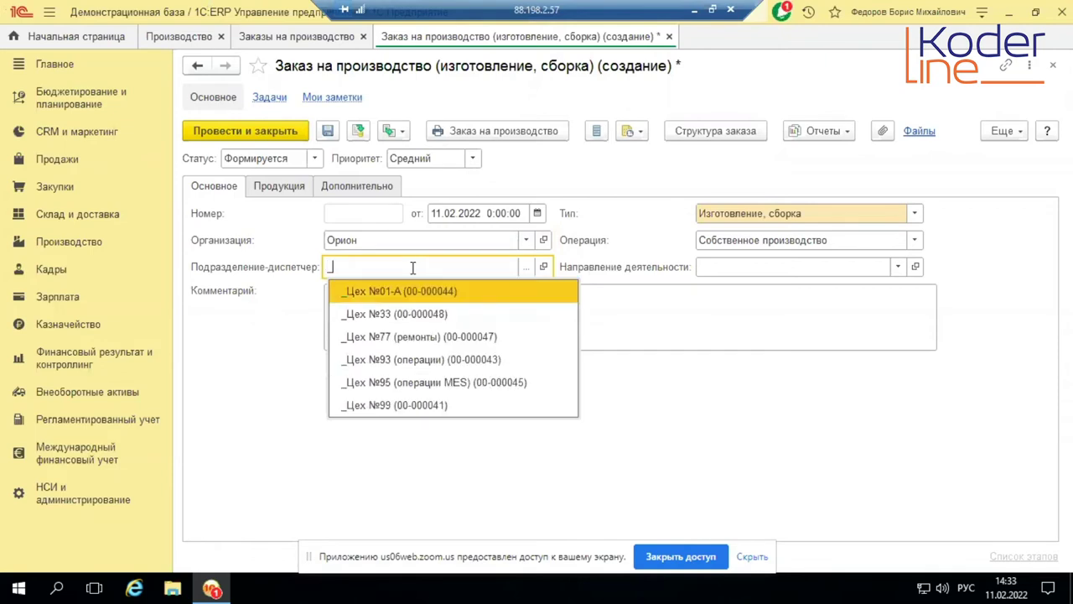
key(Down)
key(Return)
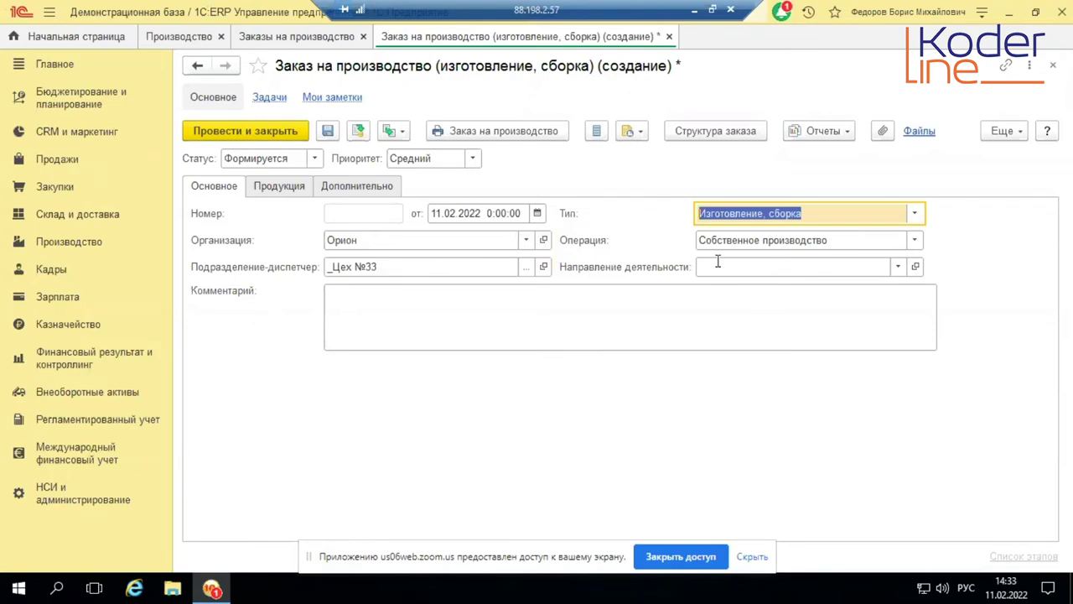
Step: Add the product "Стол кухонный" to the production order with a quantity of 20
click(286, 187)
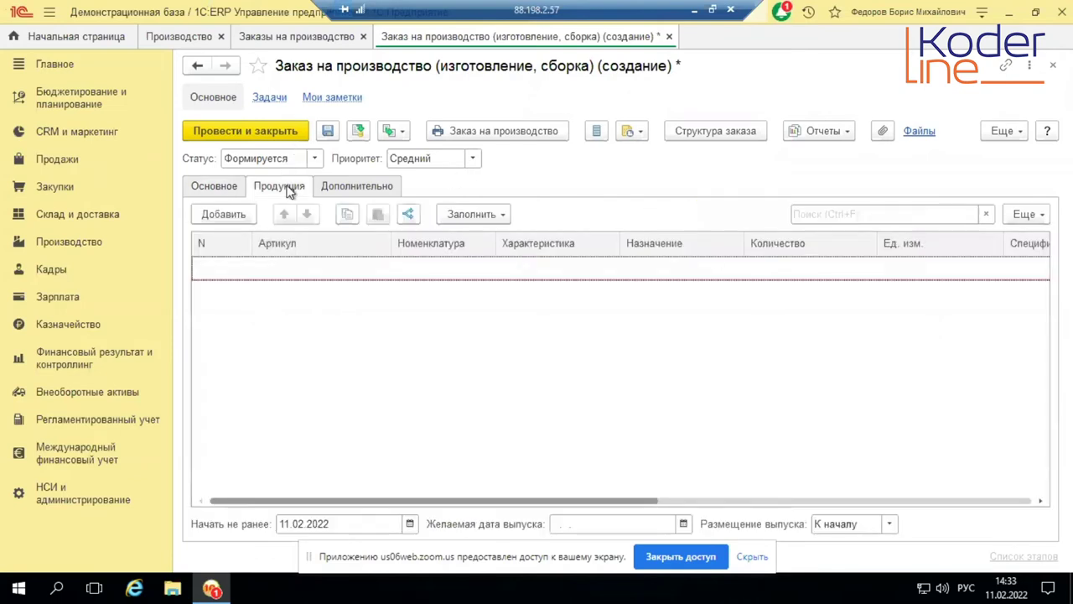
click(243, 216)
click(413, 294)
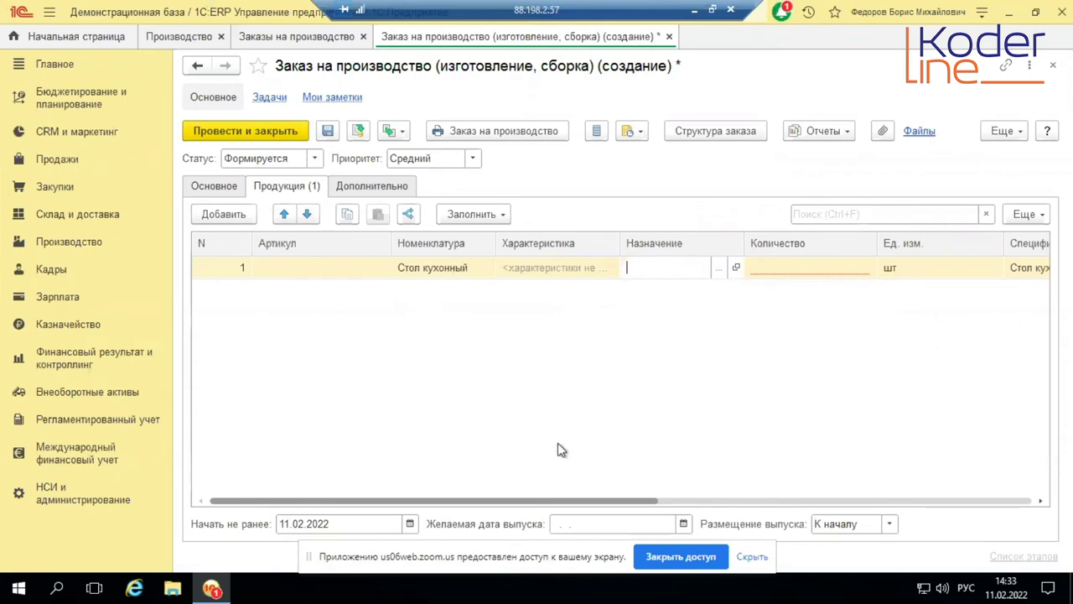
drag(526, 501, 613, 498)
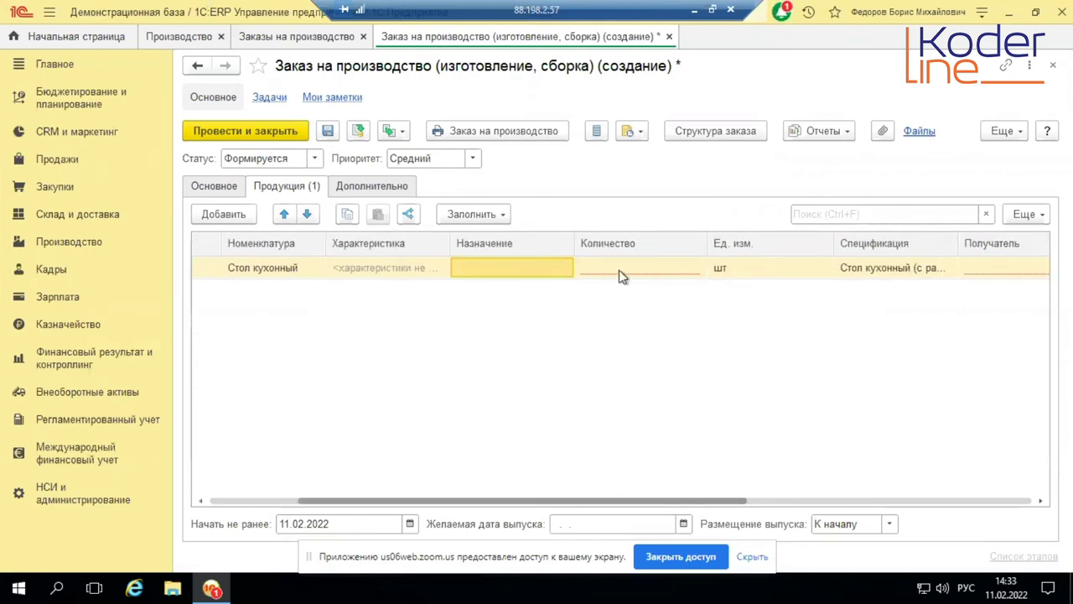
click(618, 272)
click(618, 271)
text(20)
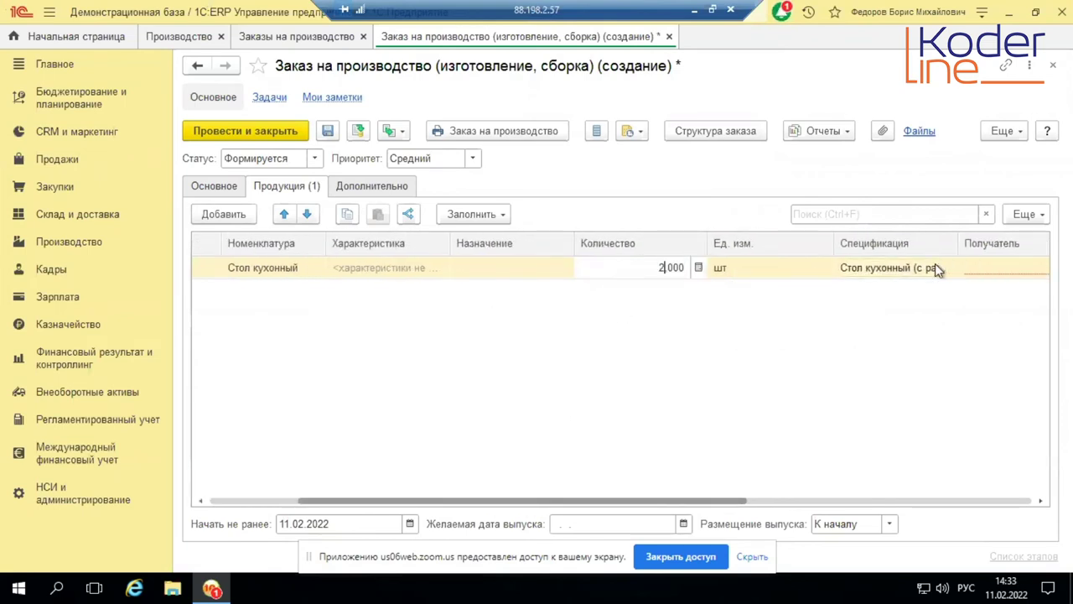
key(Return)
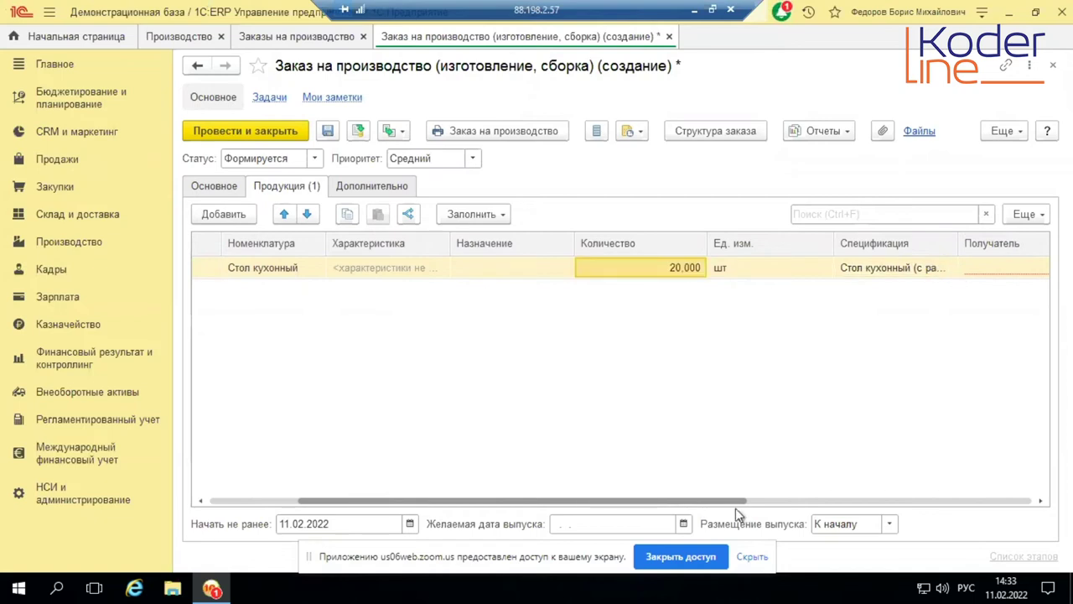
Step: Widen the specification column to show its full name and set the product's recipient to "Основной склад"
drag(726, 503, 900, 480)
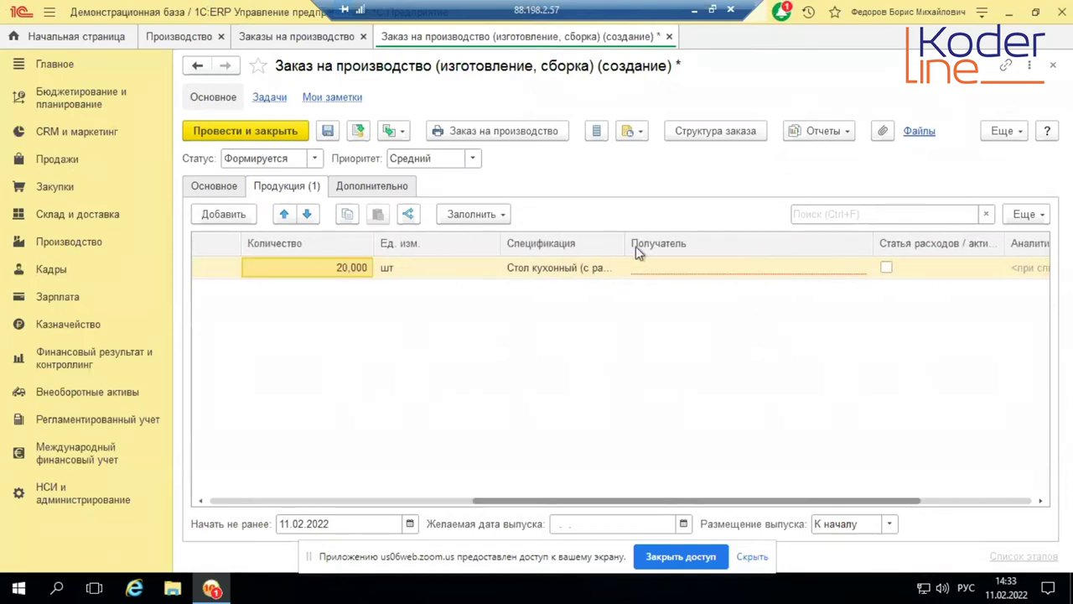
drag(629, 242, 759, 243)
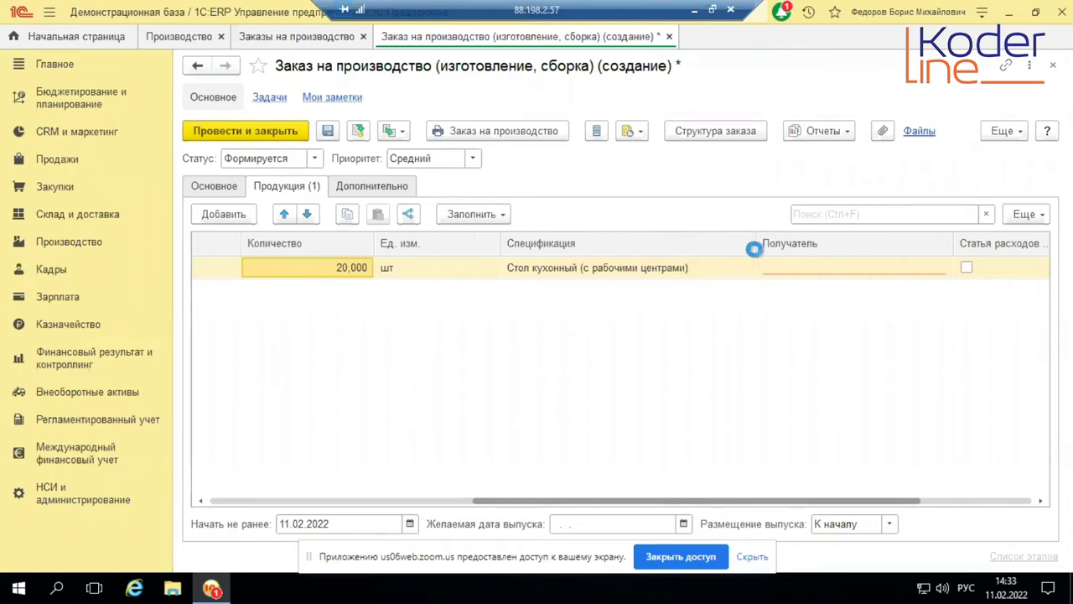
click(657, 270)
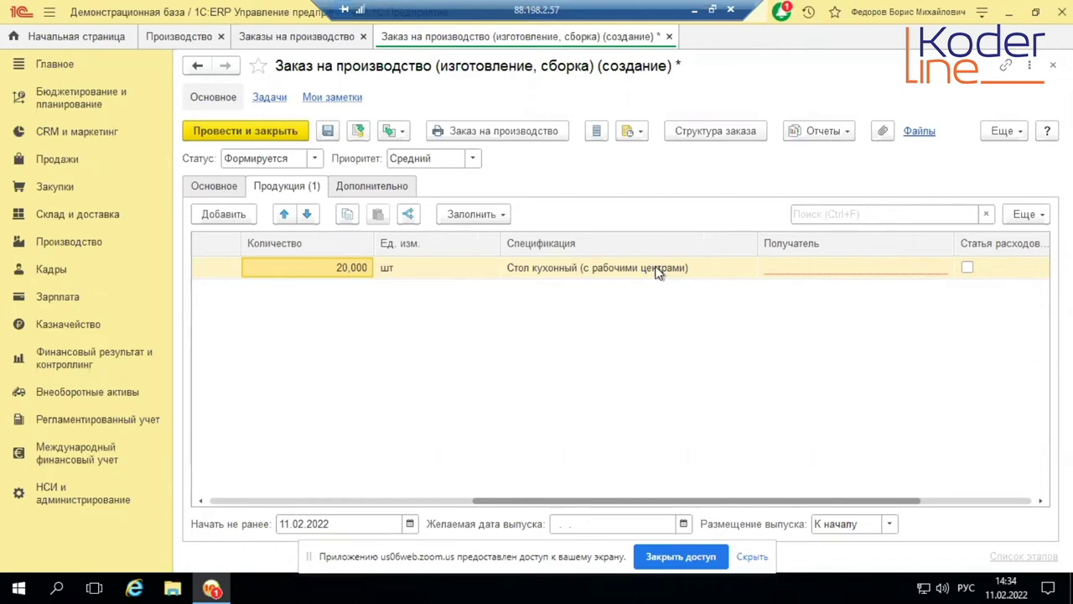
click(857, 269)
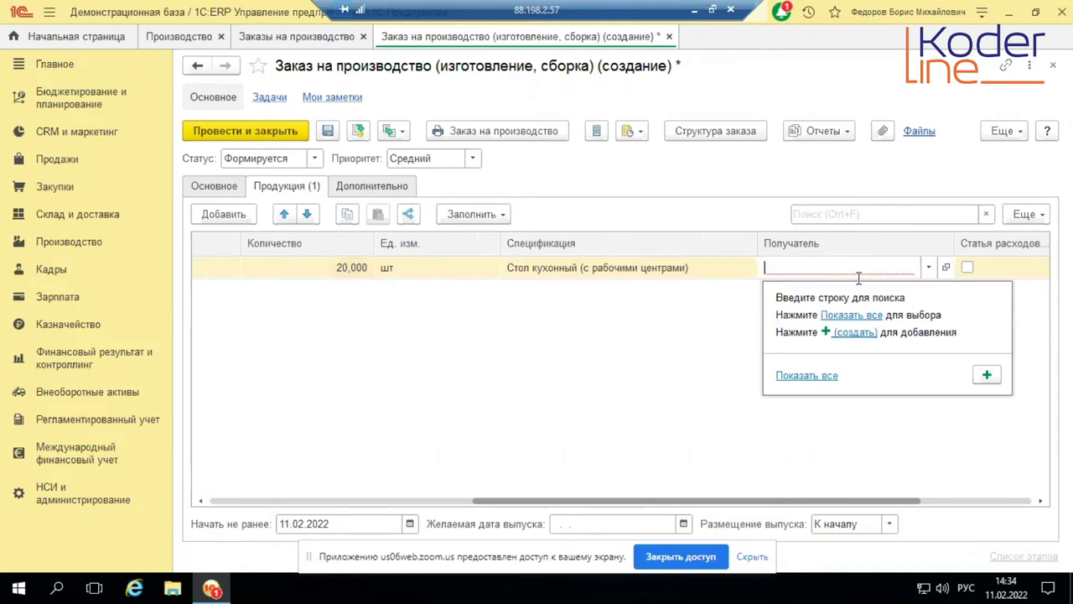
click(844, 318)
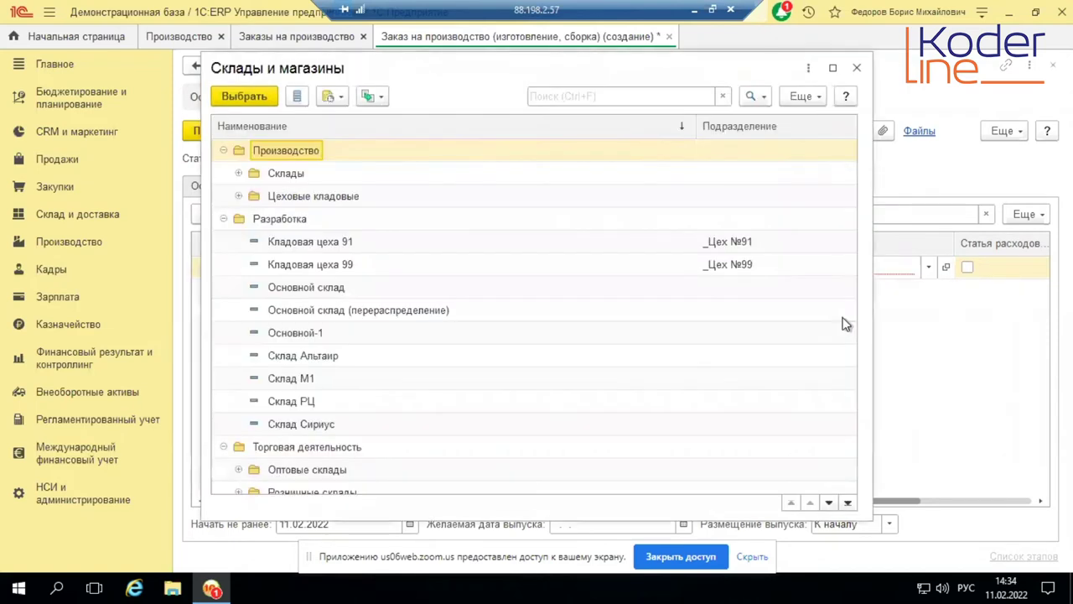
click(312, 289)
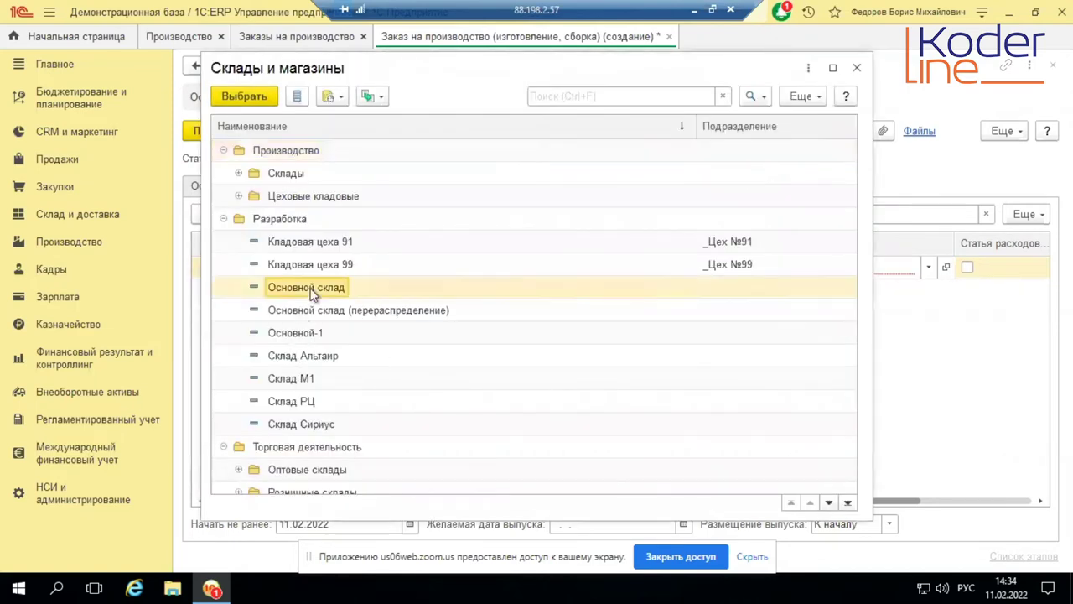
double_click(312, 287)
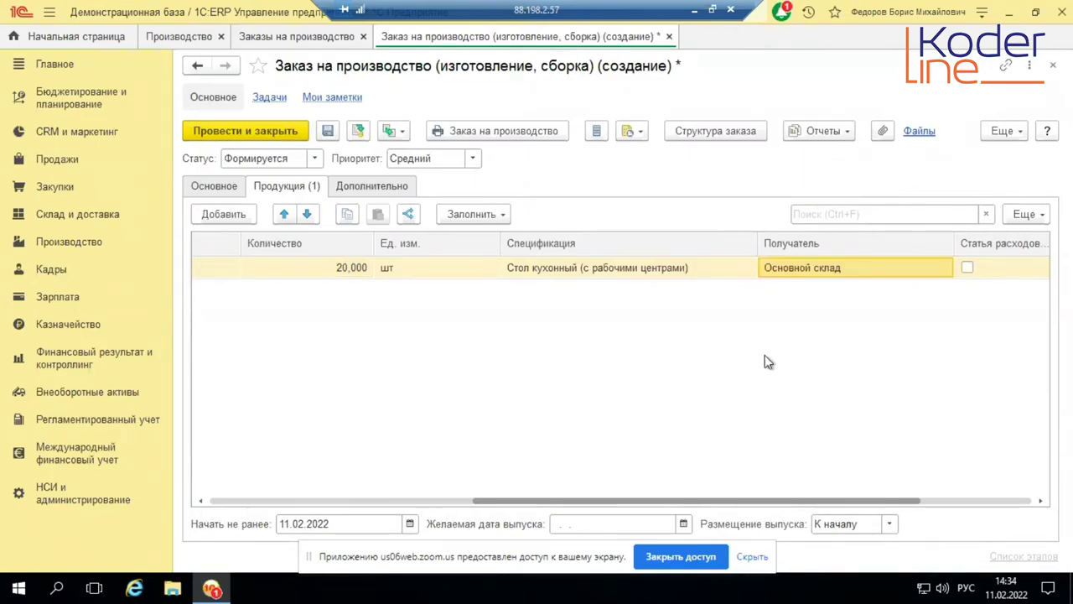
Step: Set the desired release date of the production order to 28.02.2022
click(684, 523)
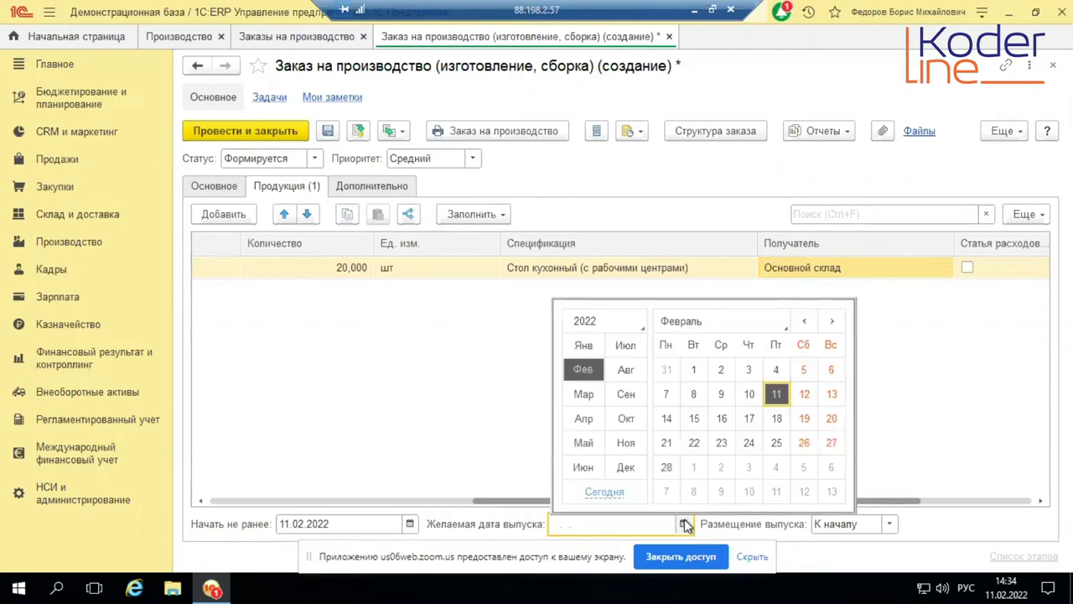
click(667, 467)
click(658, 439)
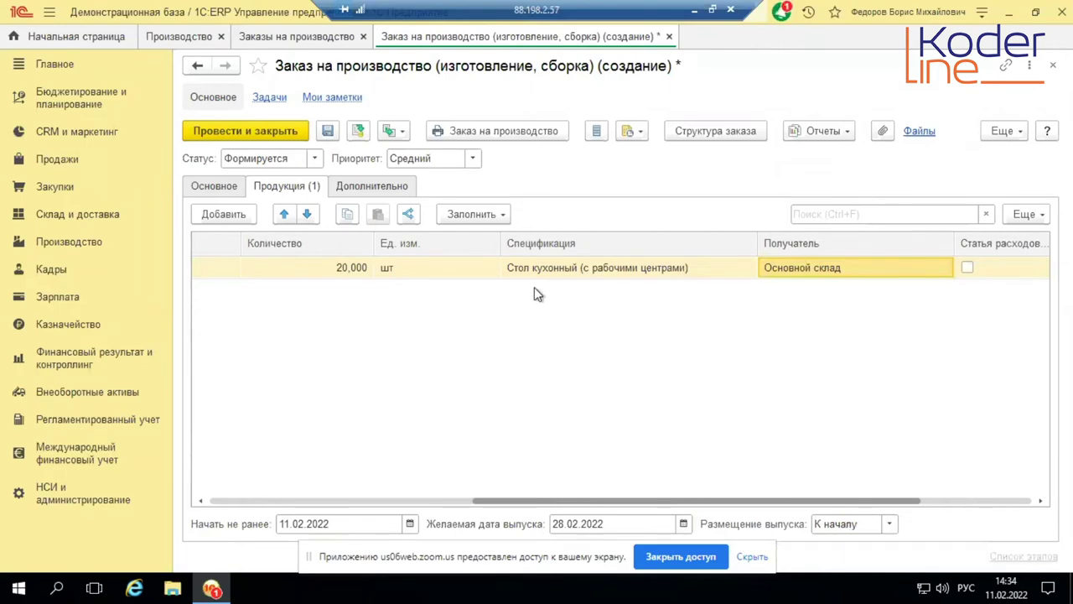
Step: Change the production order's status to "К производству", then post and close the order
click(314, 158)
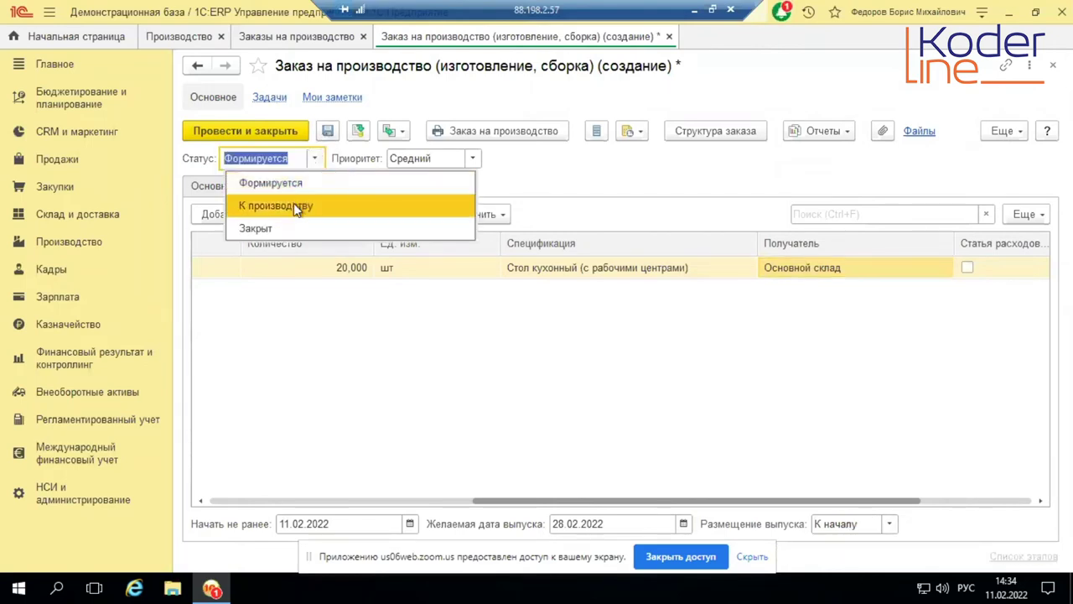
click(293, 206)
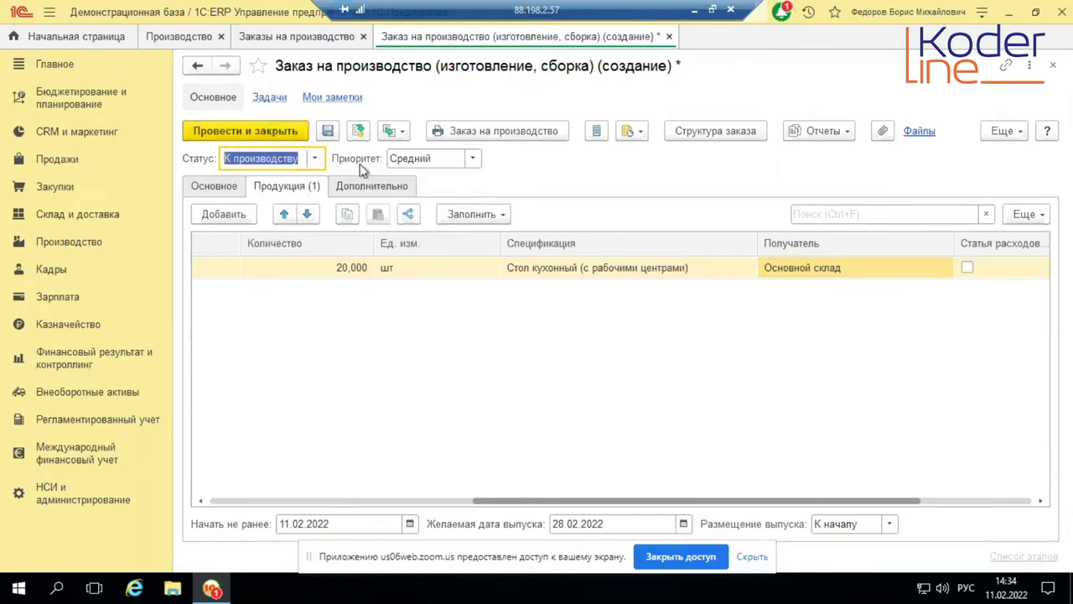
click(273, 128)
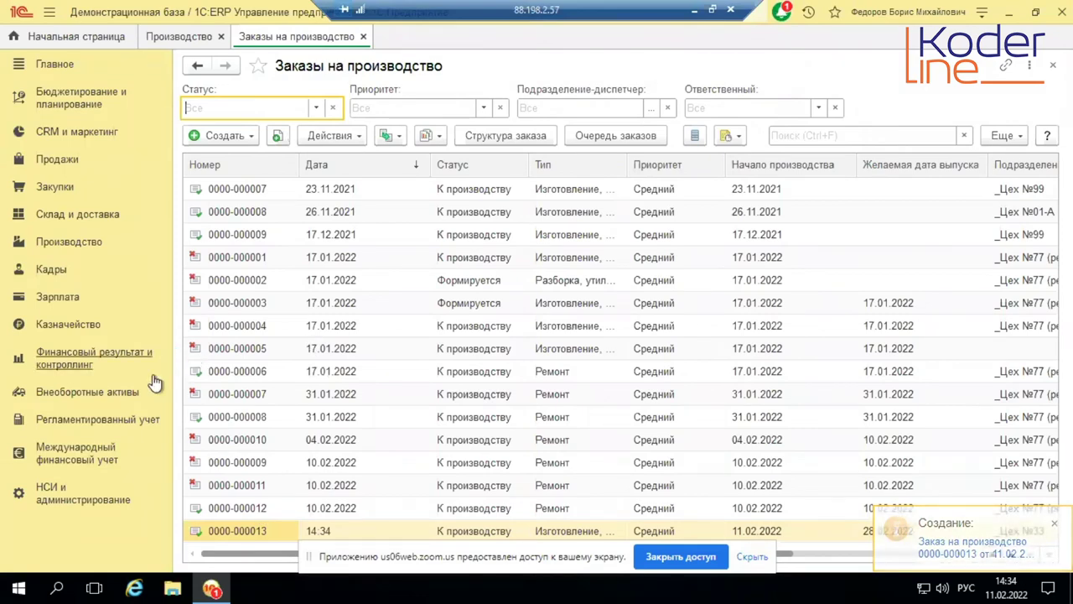
Step: Open the production order queue management and filter it by the dispatching department "_Цех №33"
click(88, 250)
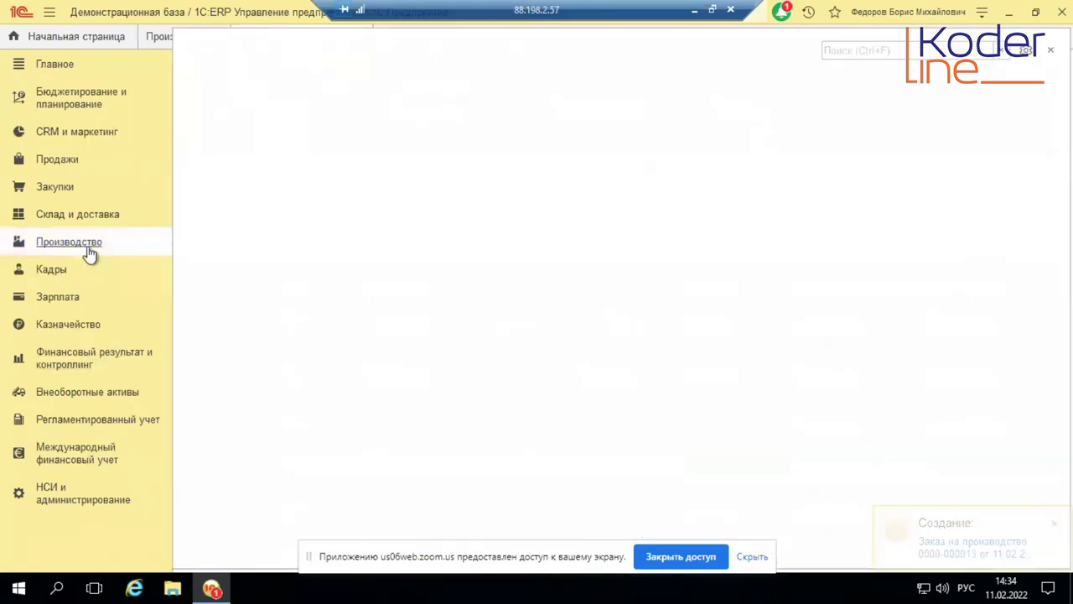
click(294, 434)
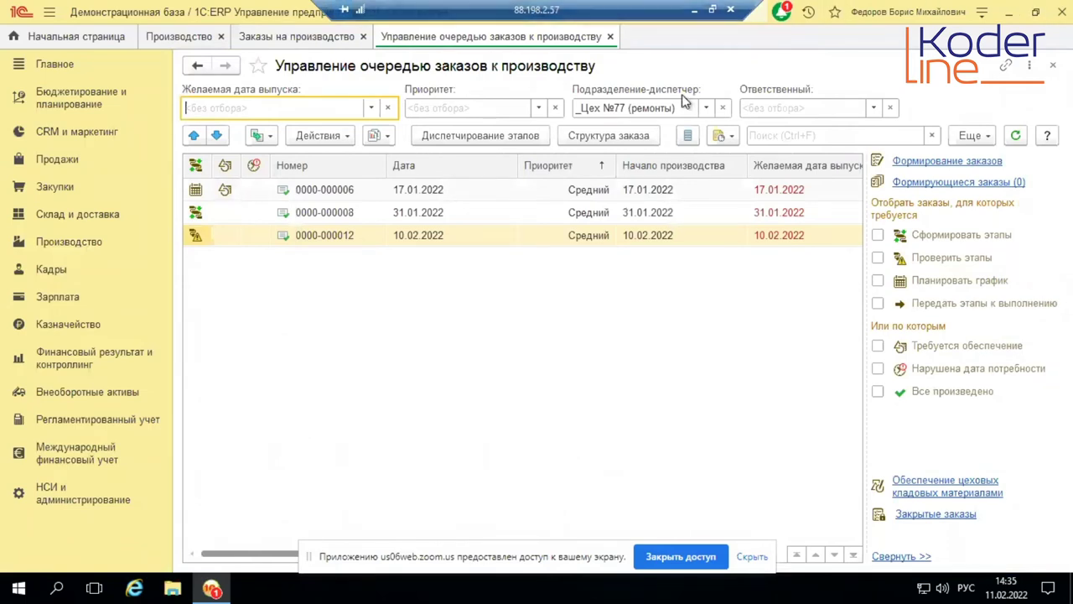
click(689, 108)
click(663, 134)
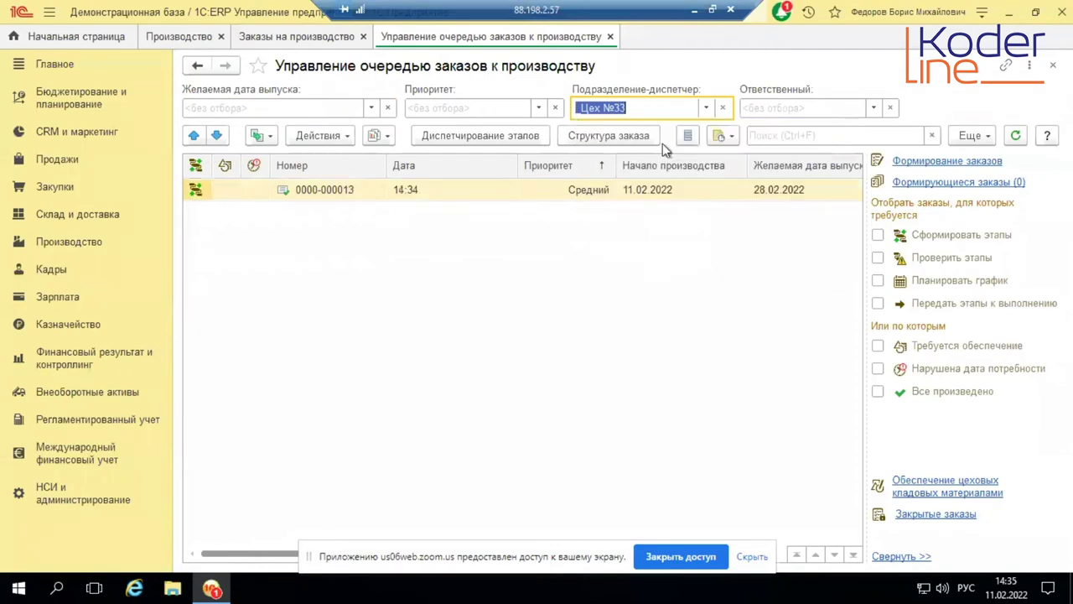
Step: Generate the production stages for the queued kitchen table order, leaving all generation options off
click(375, 202)
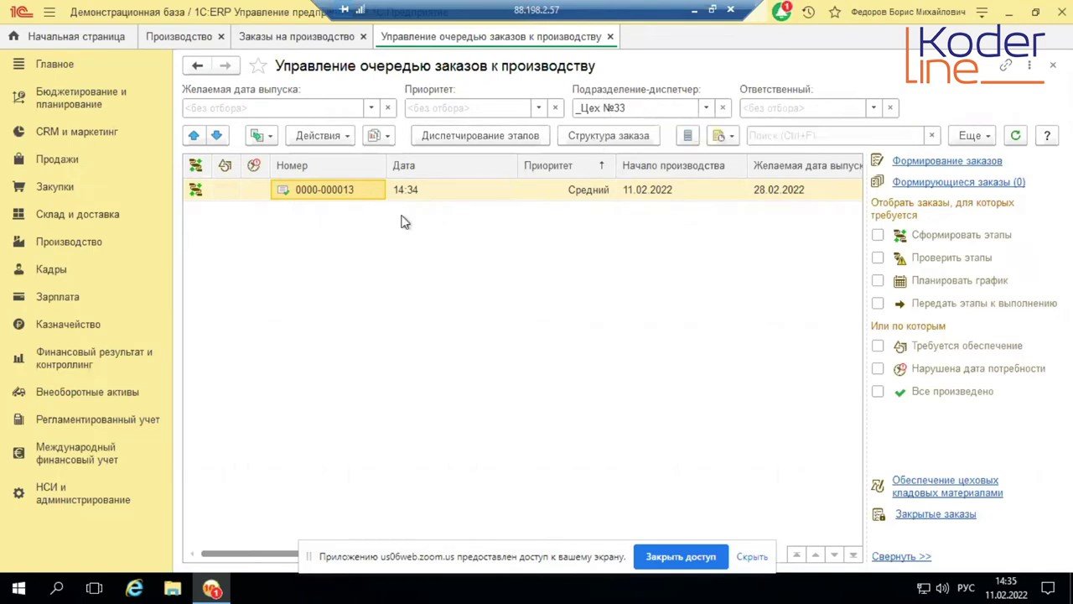
click(308, 138)
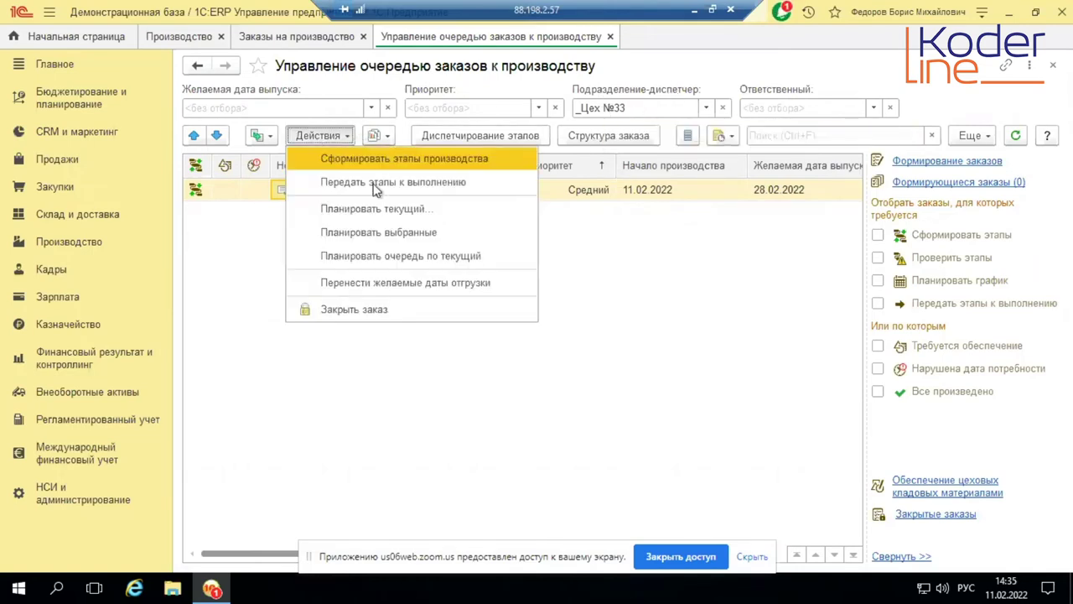
click(378, 164)
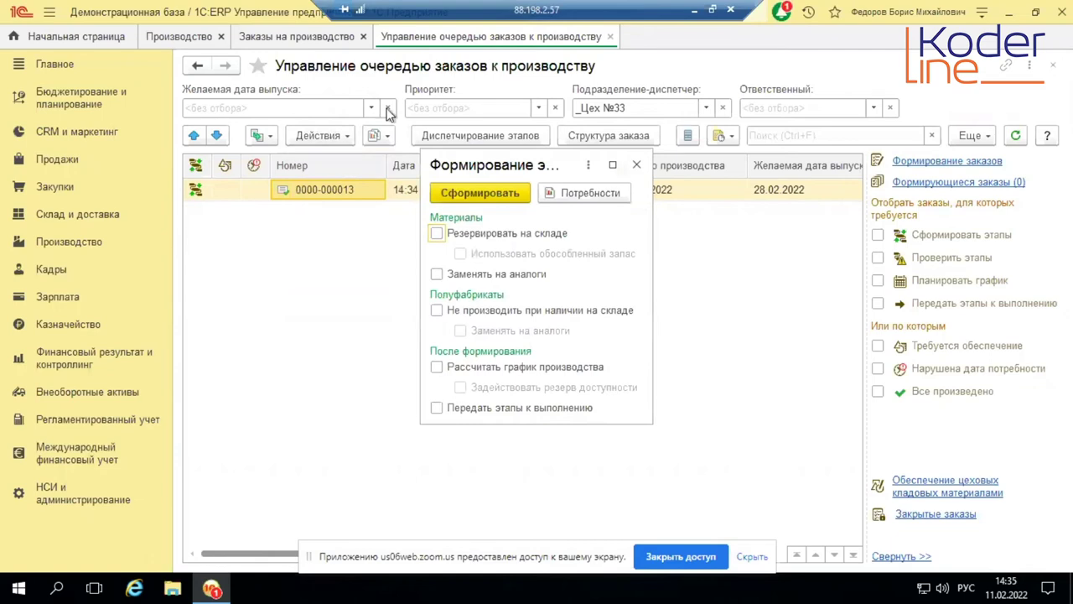
click(484, 191)
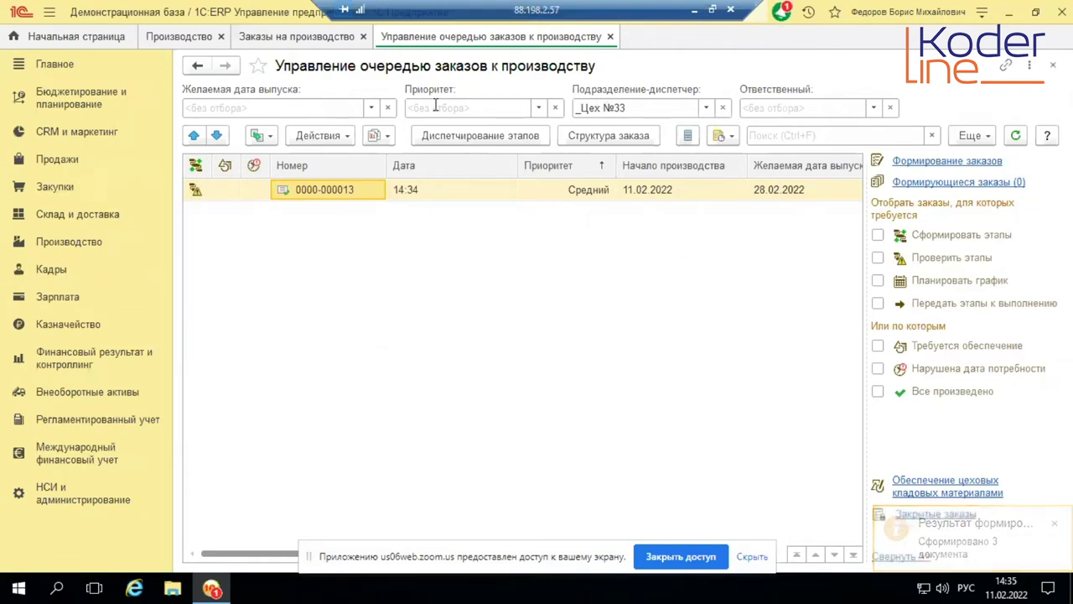
Step: Open stage dispatching for the order and show the material supply of the "Изготовление ножек" stage
click(483, 137)
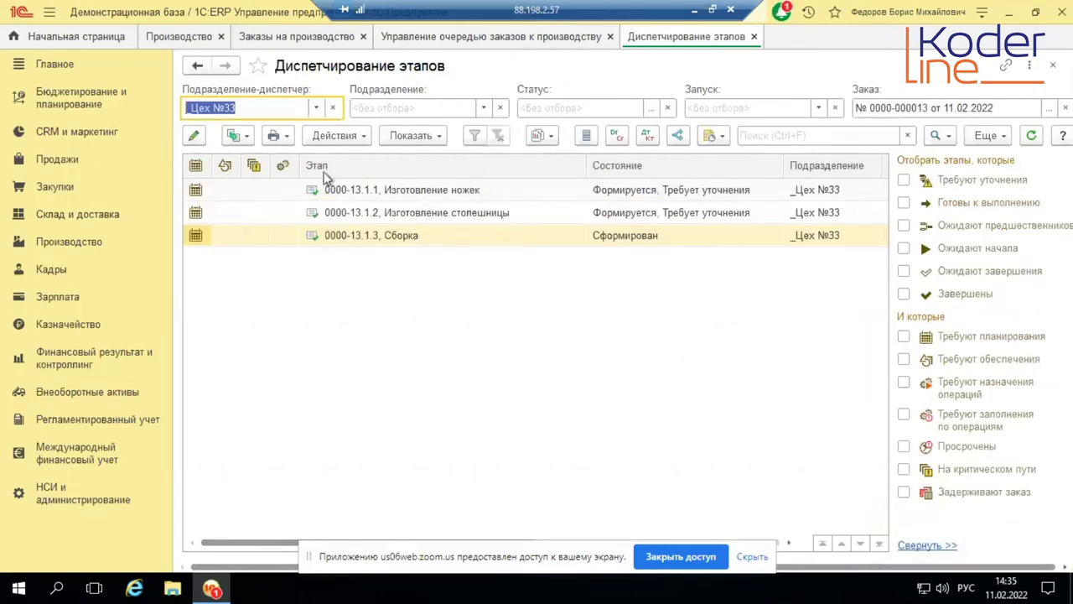
click(382, 194)
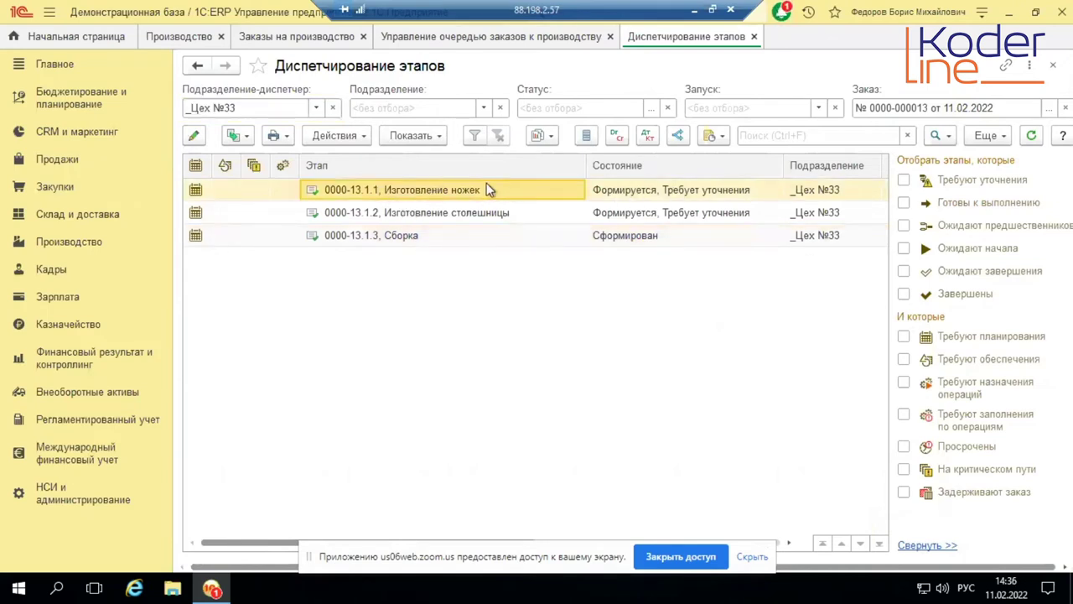
click(349, 136)
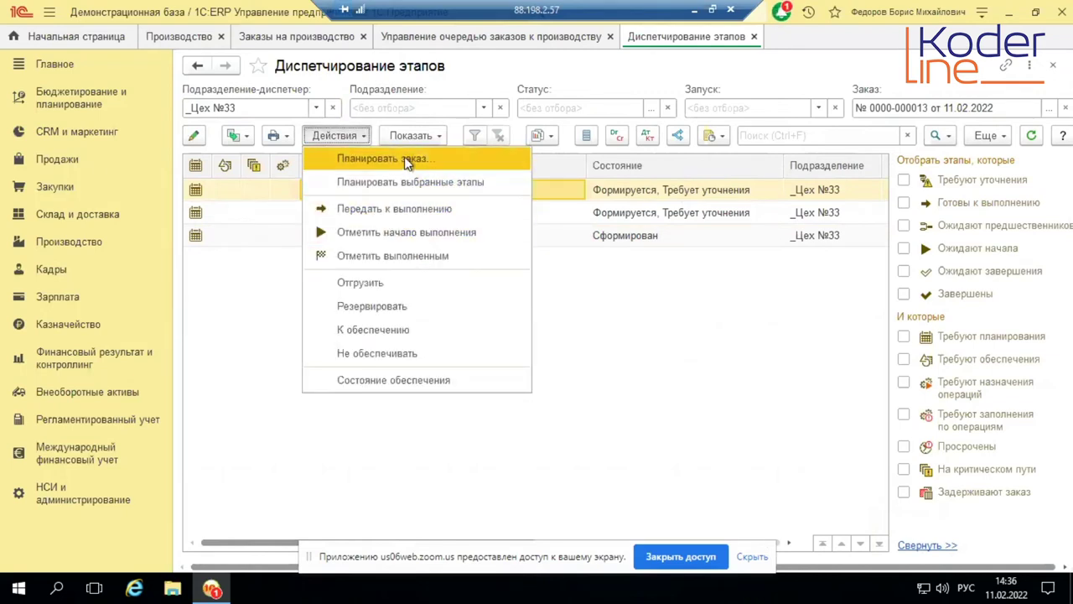
click(579, 214)
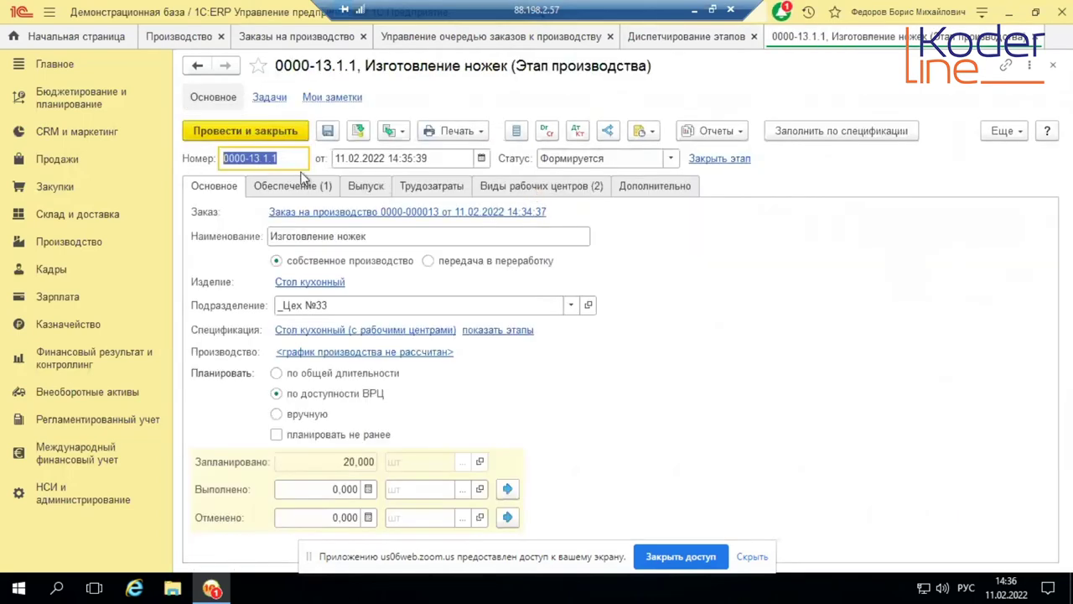
click(306, 184)
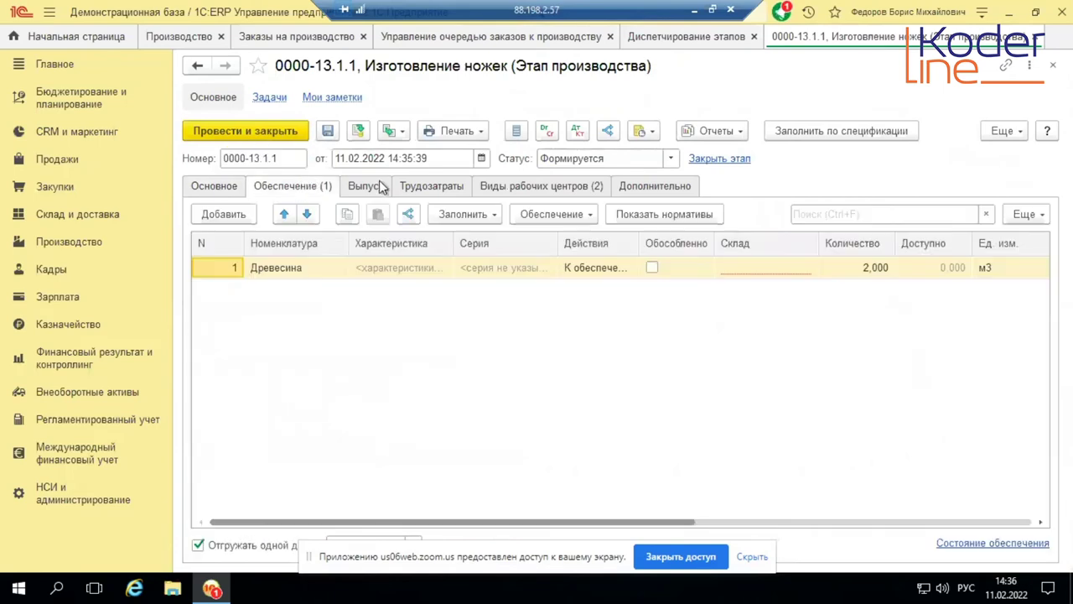
Step: Try to assign "Основной склад" as the supply warehouse for "Древесина" in the "Изготовление ножек" stage
click(758, 278)
click(793, 267)
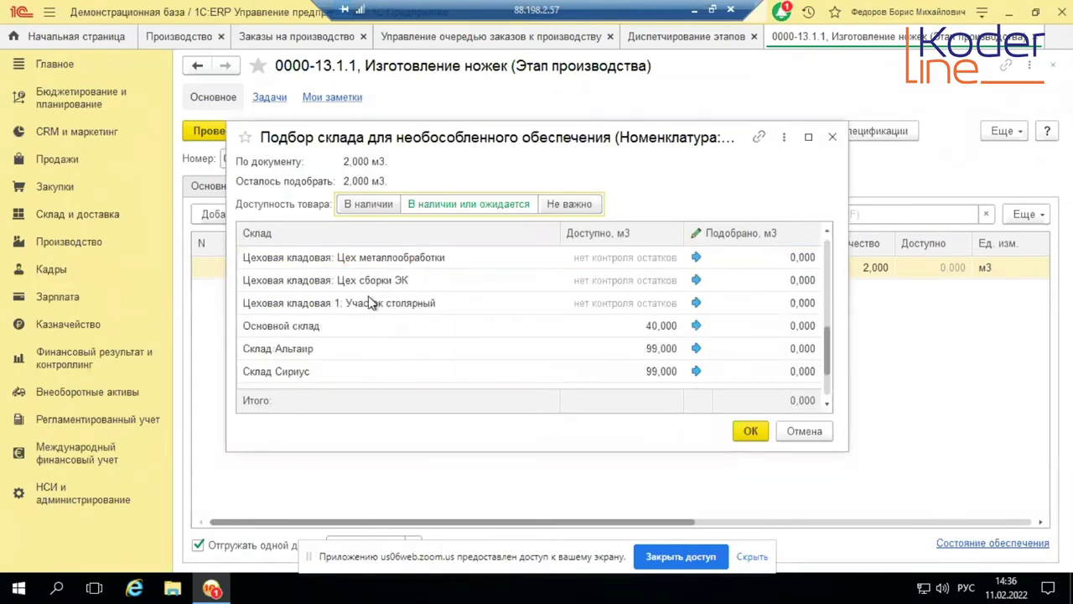
click(330, 326)
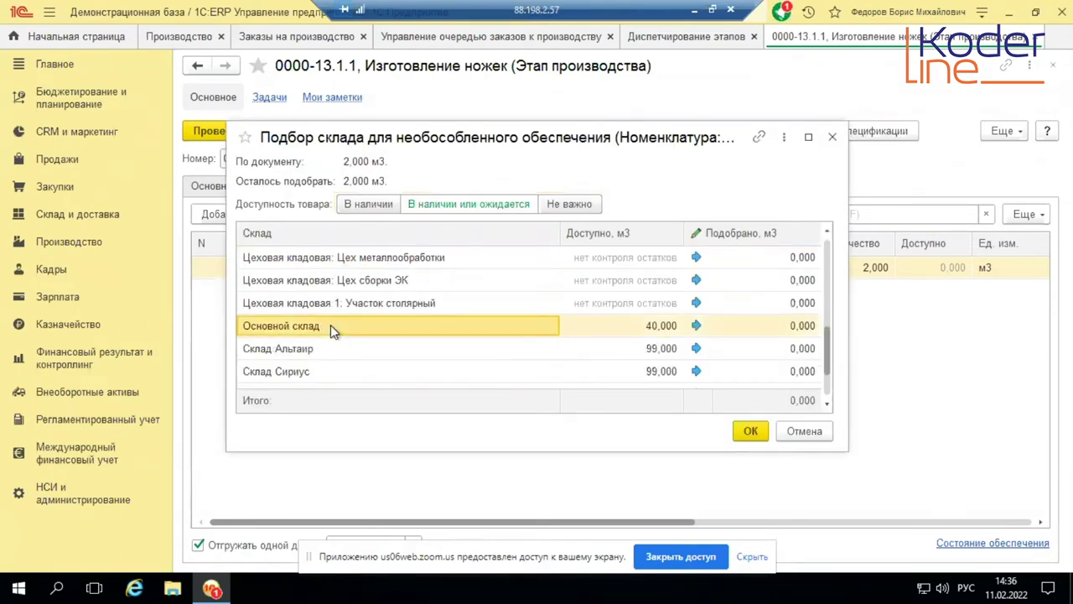
click(745, 432)
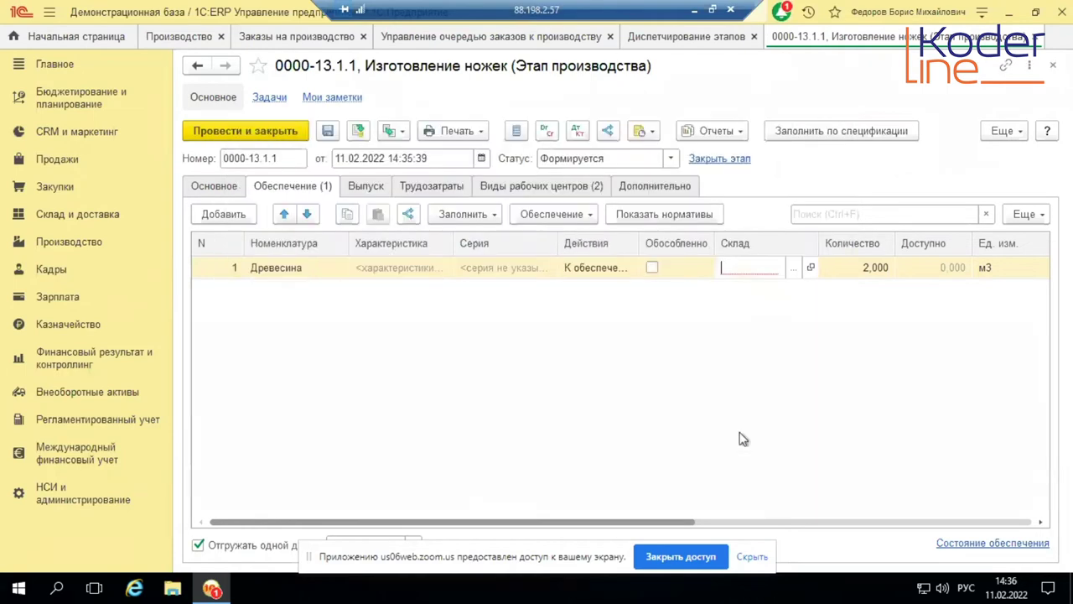
Step: Set the "Изготовление ножек" stage's status to "Сформирован" and try to post and close it
click(661, 159)
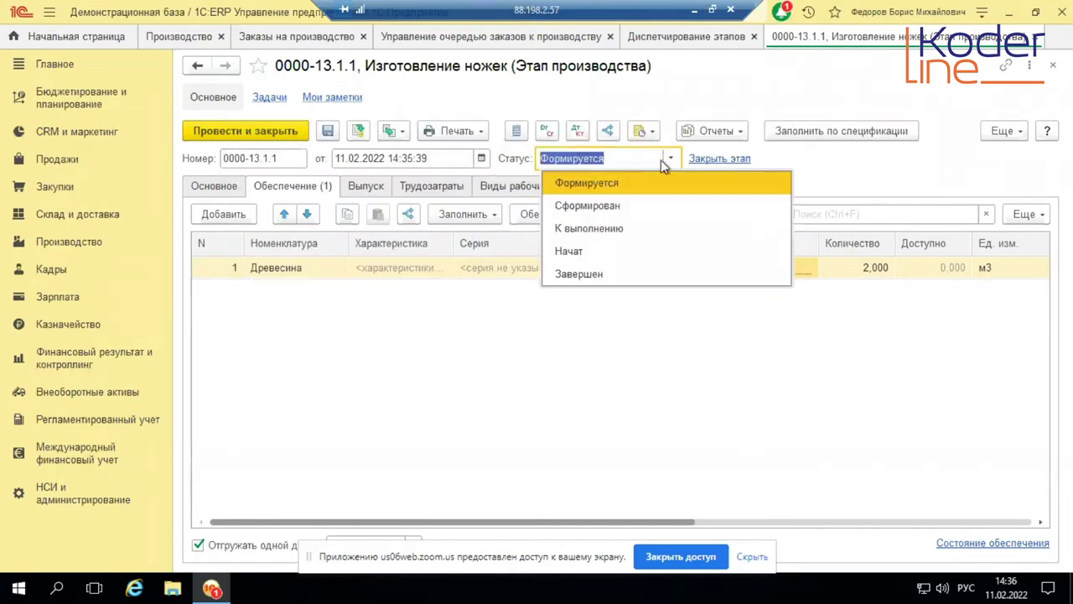
click(594, 208)
click(268, 139)
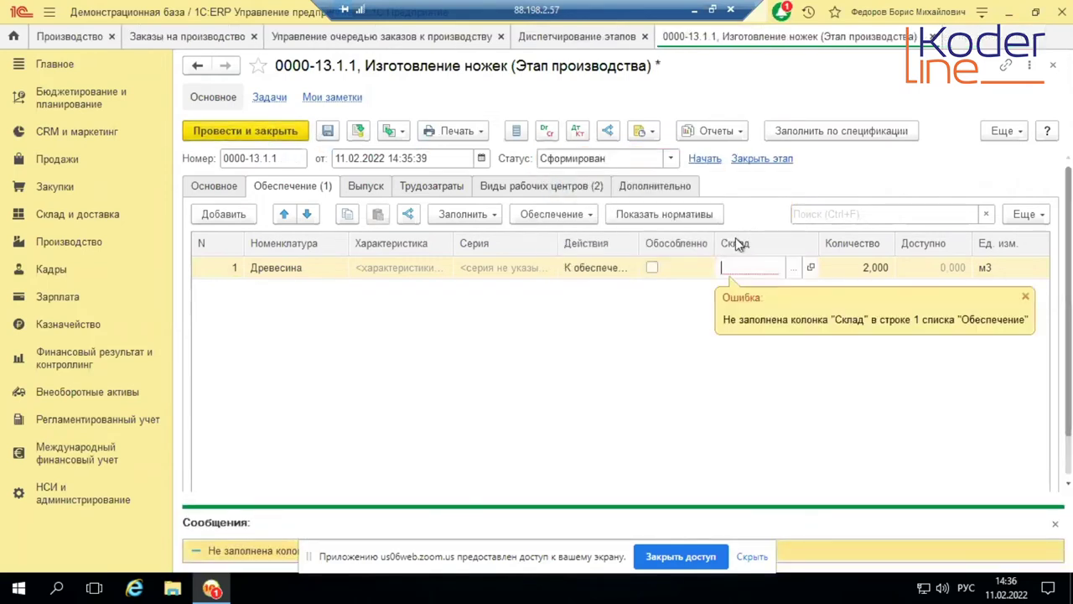
Step: Allocate the stage's required "Древесина" from "Основной склад", then post and close the "Изготовление ножек" stage
click(790, 268)
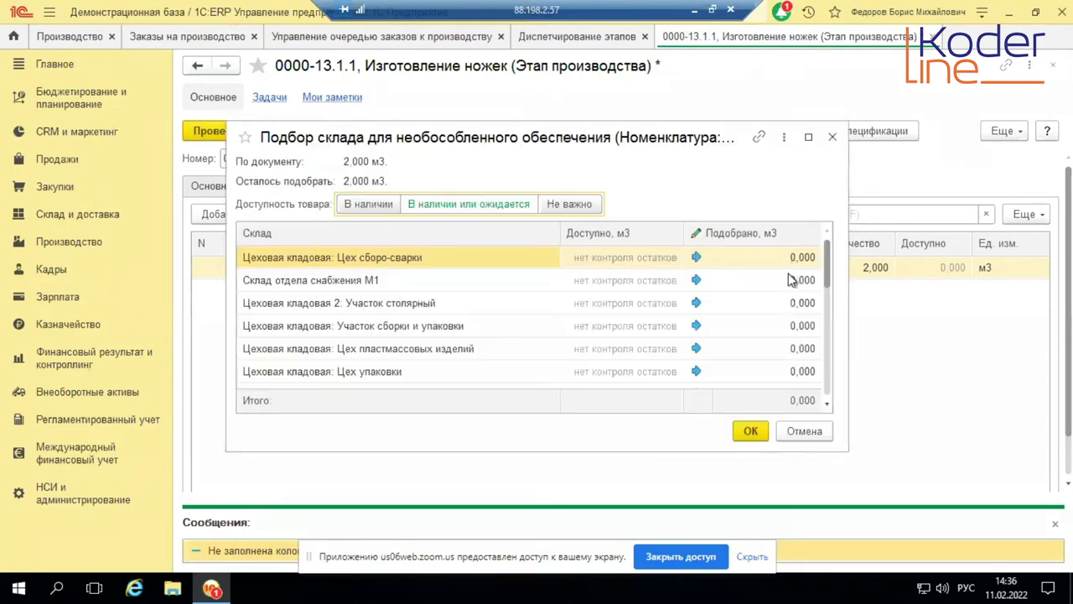
scroll(507, 304, down, 1)
scroll(507, 302, down, 3)
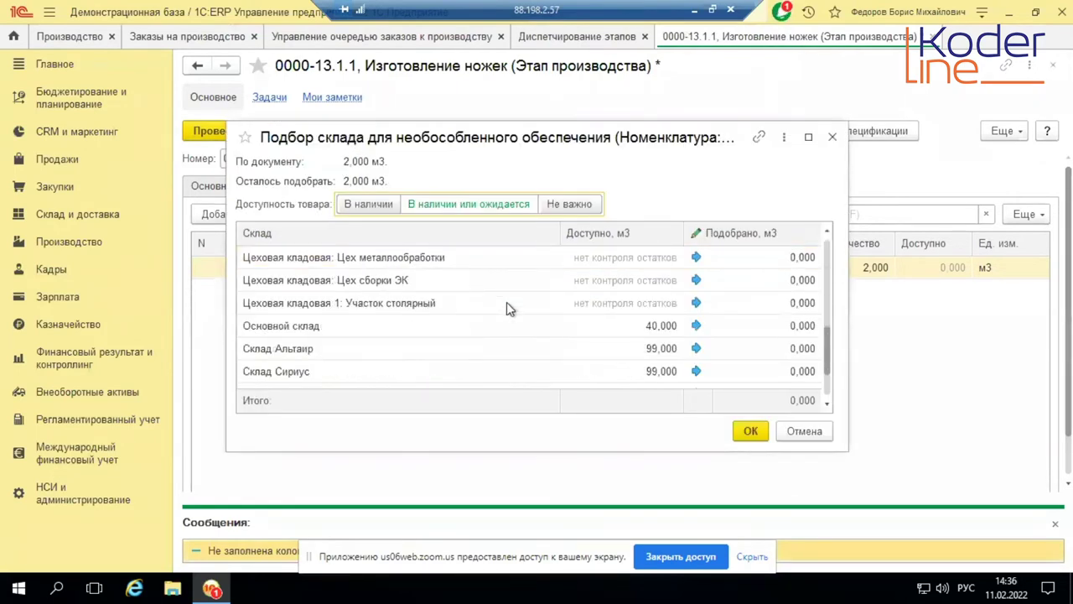
click(312, 282)
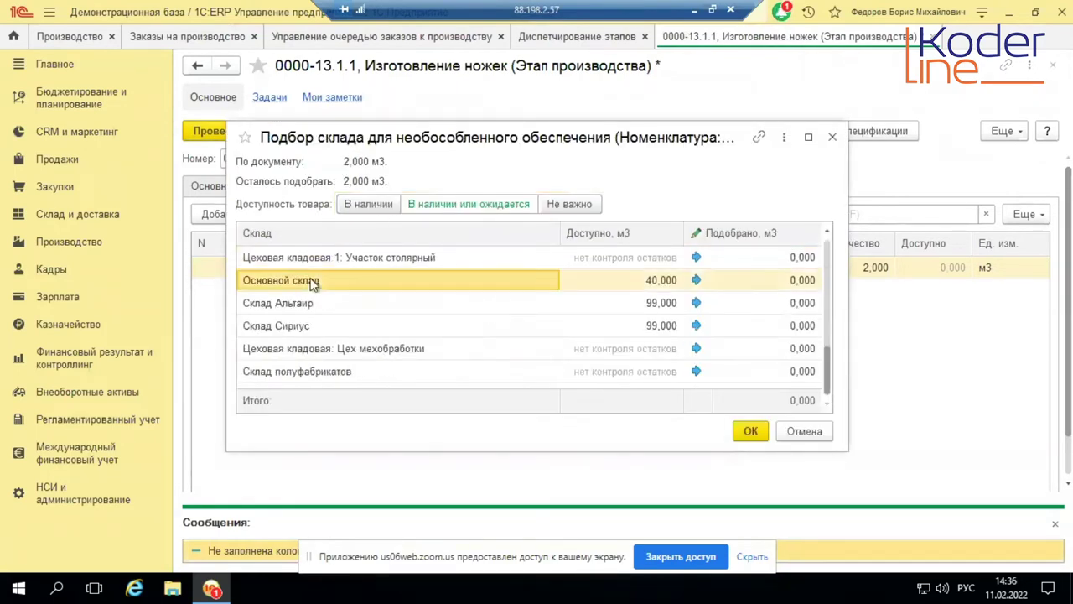
click(696, 281)
click(752, 431)
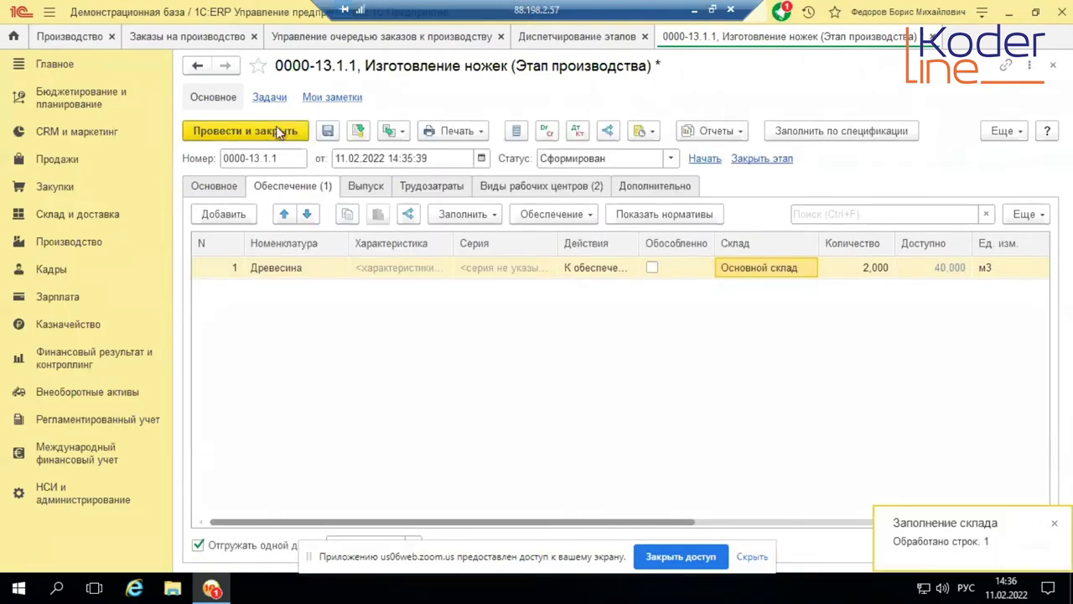
click(281, 130)
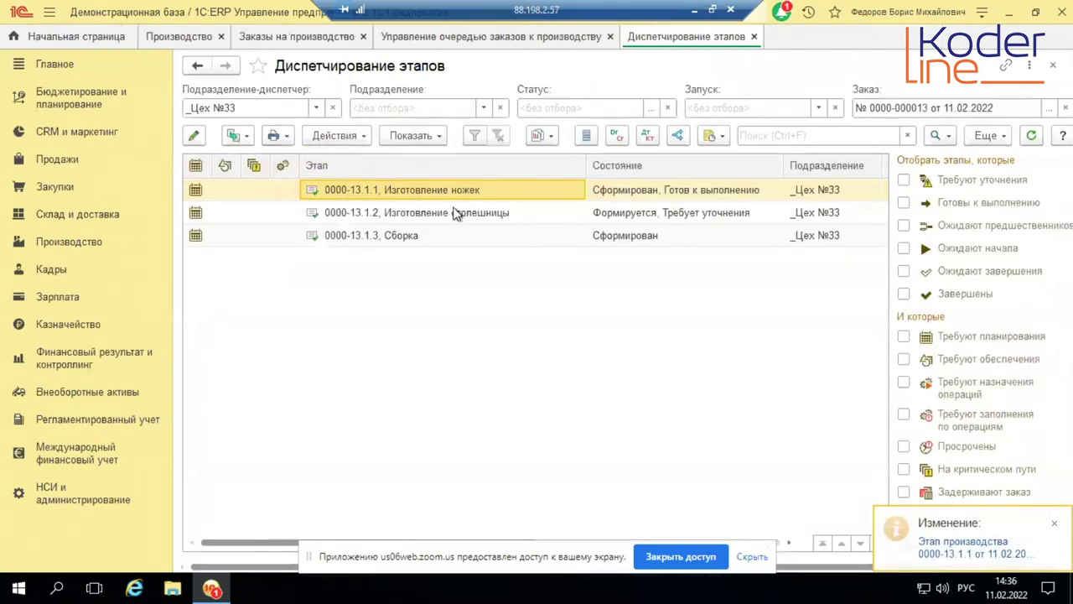
Step: Open the "Изготовление столешницы" stage and allocate its required "Древесина" from "Основной склад"
click(453, 213)
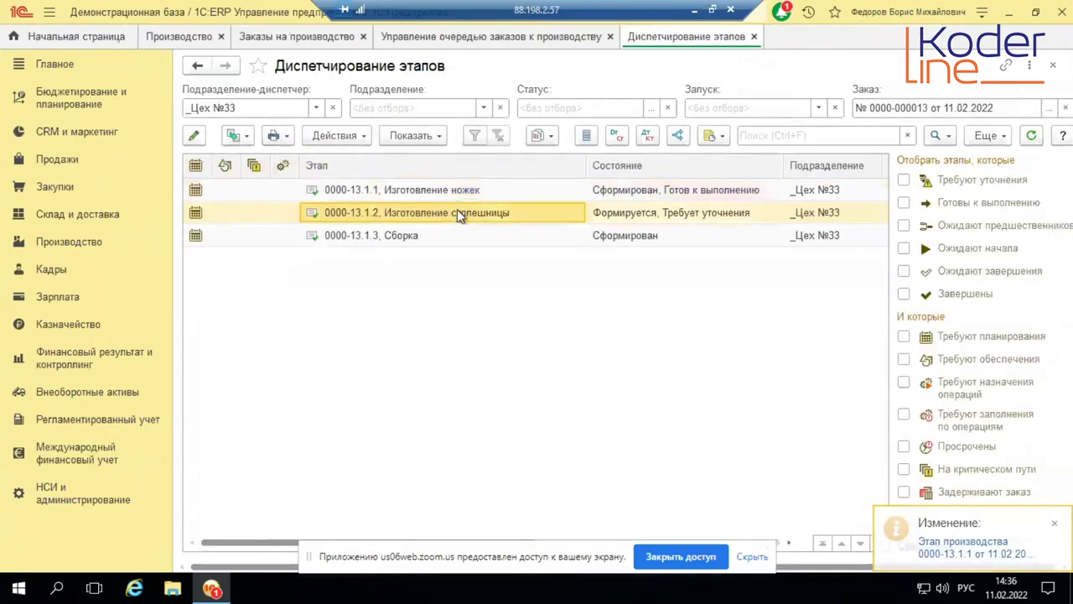
double_click(457, 213)
click(298, 187)
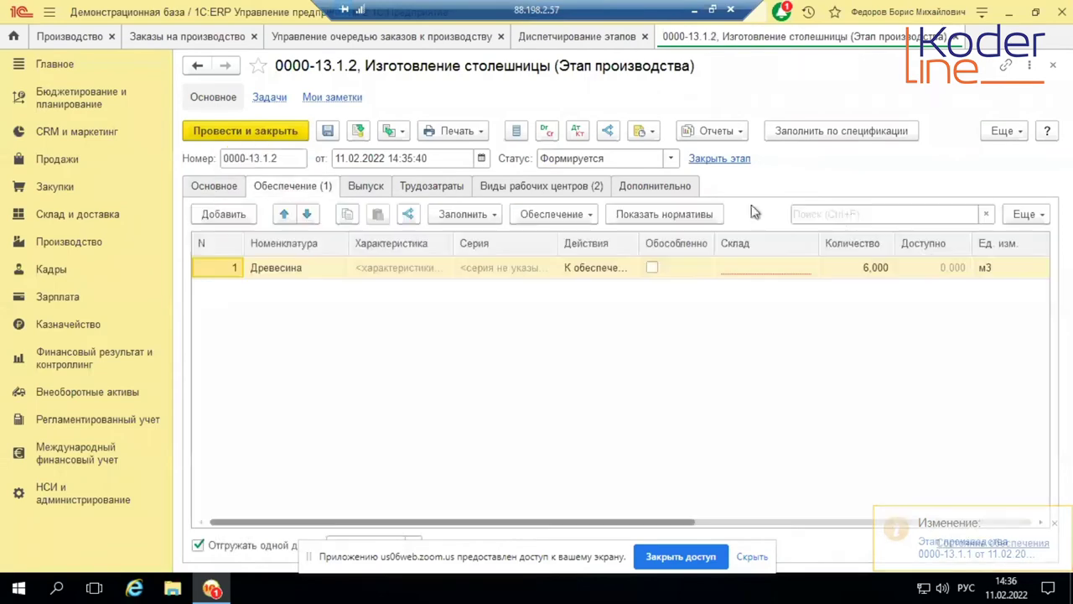
click(780, 262)
click(784, 268)
click(797, 269)
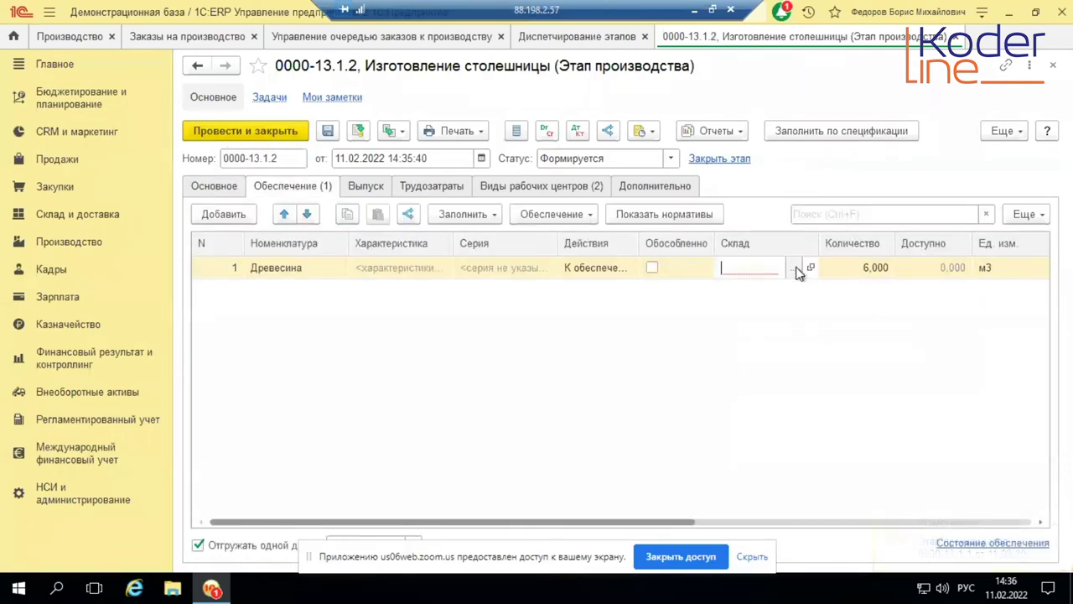
click(799, 268)
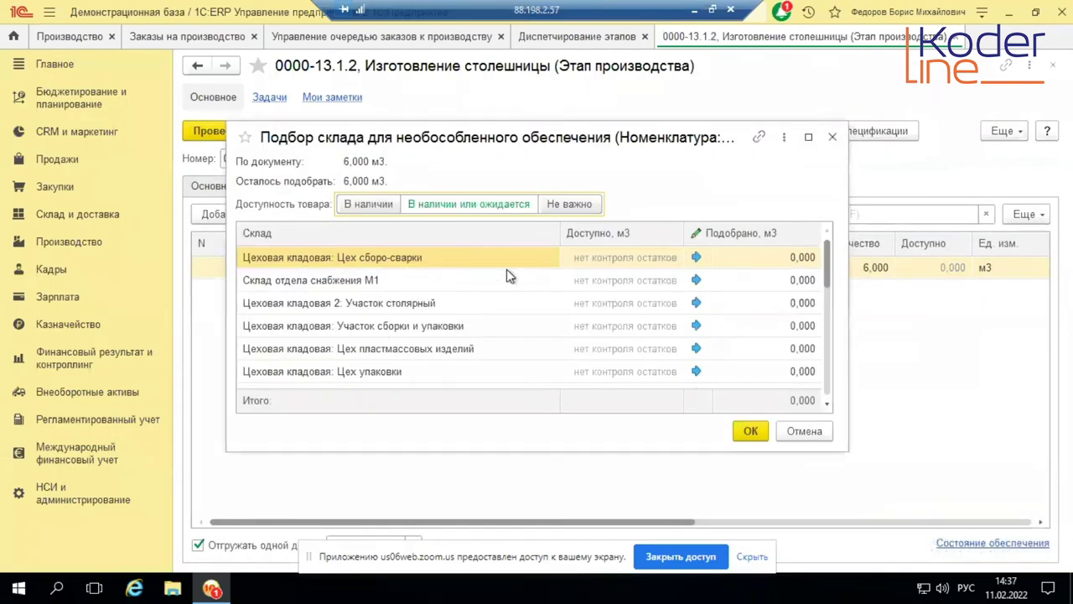
scroll(520, 352, down, 4)
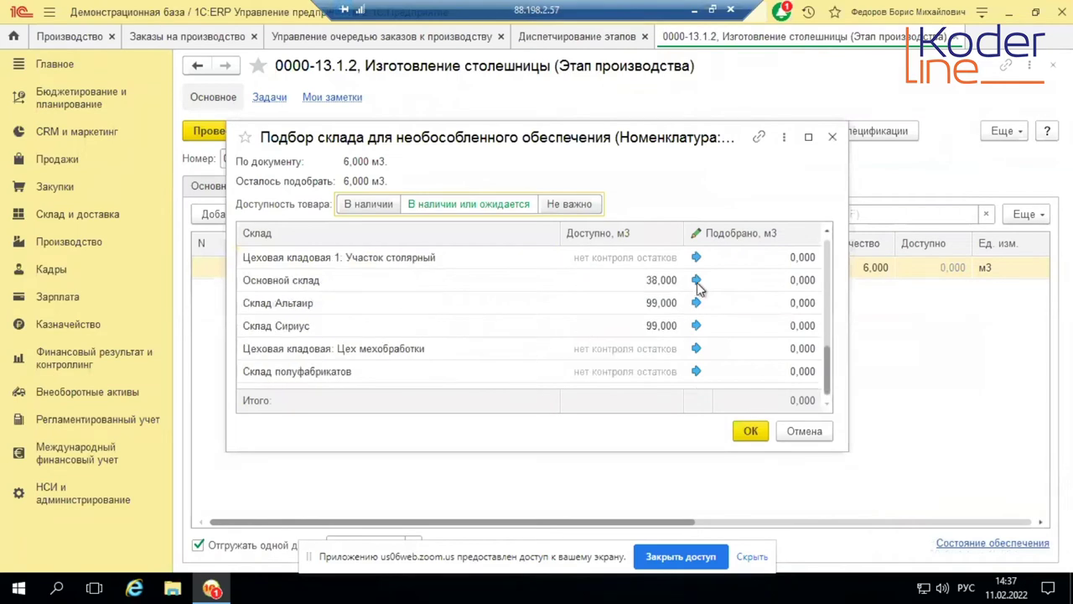
click(698, 281)
click(750, 431)
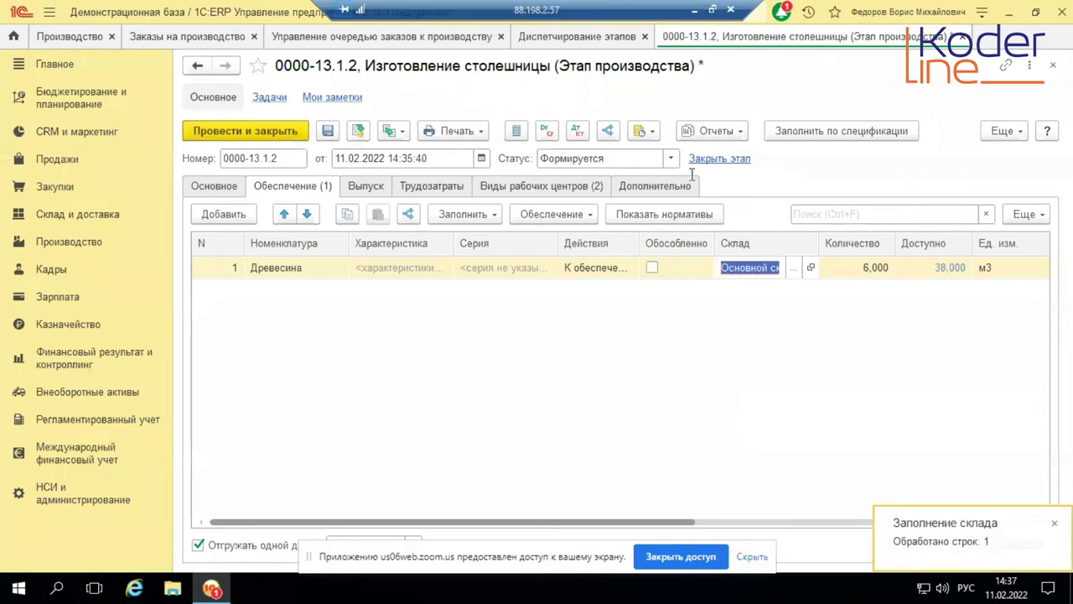
Step: Set the "Изготовление столешницы" stage's status to "Сформирован", then post and close the stage
click(670, 159)
click(718, 203)
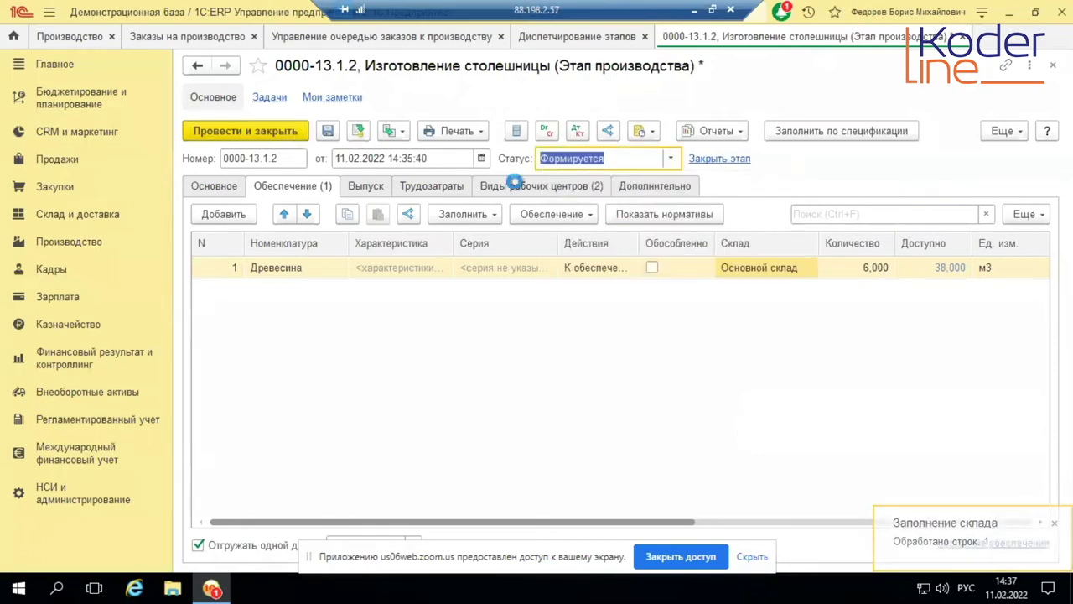
click(283, 134)
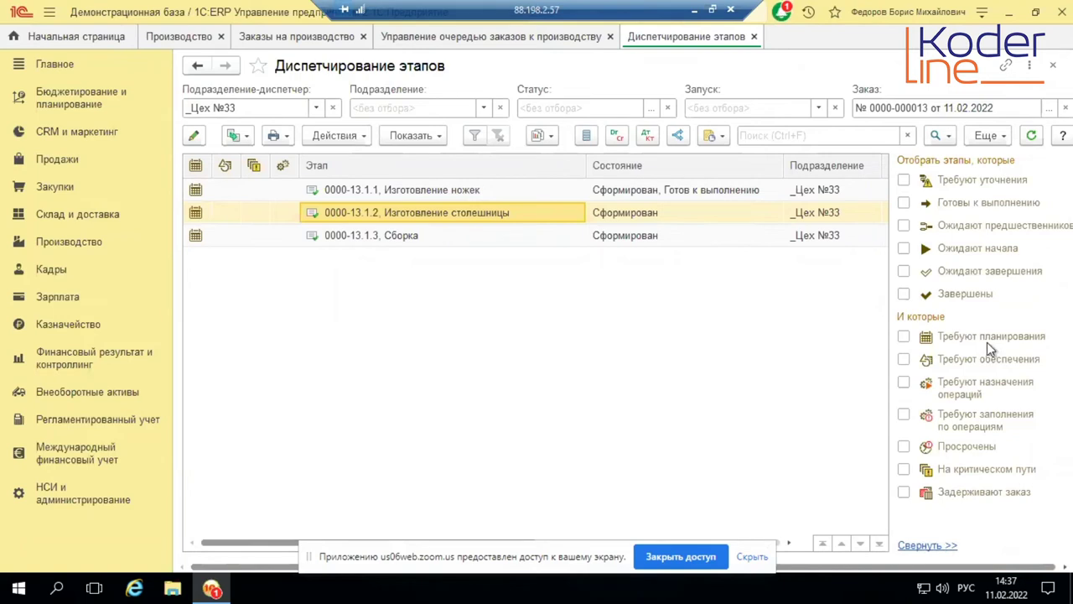
Step: Review the order and its planning actions in the order queue, and return to the "Изготовление ножек" stage in stage dispatching
click(541, 38)
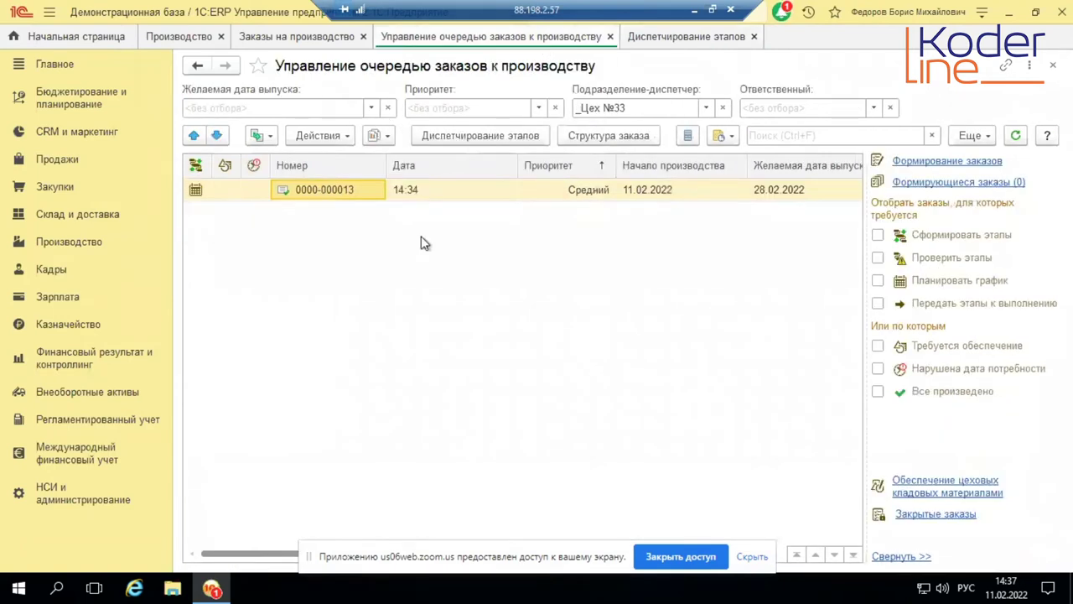
click(346, 138)
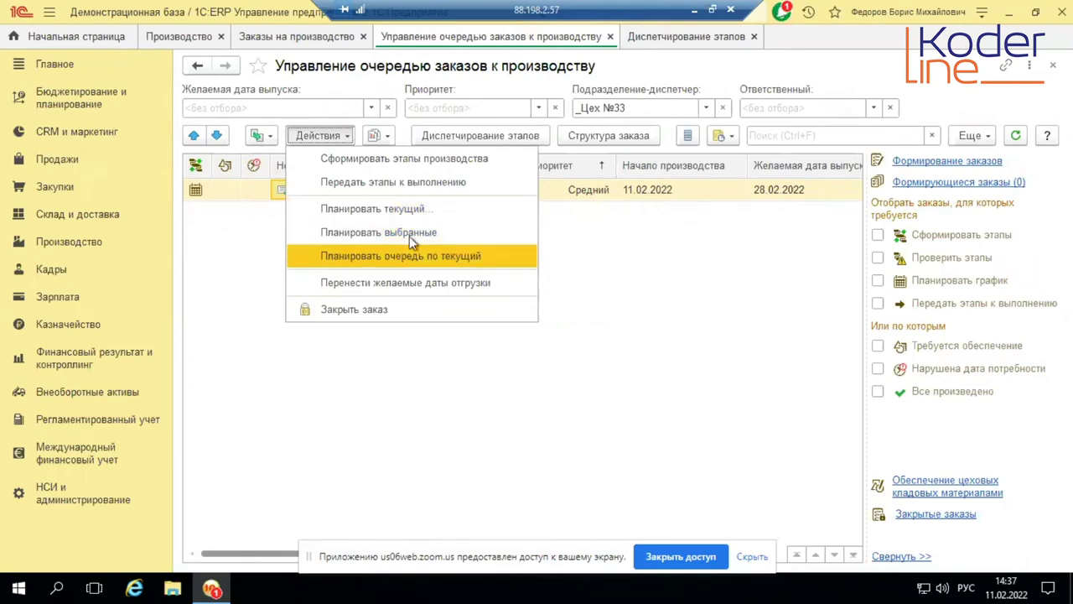
click(625, 281)
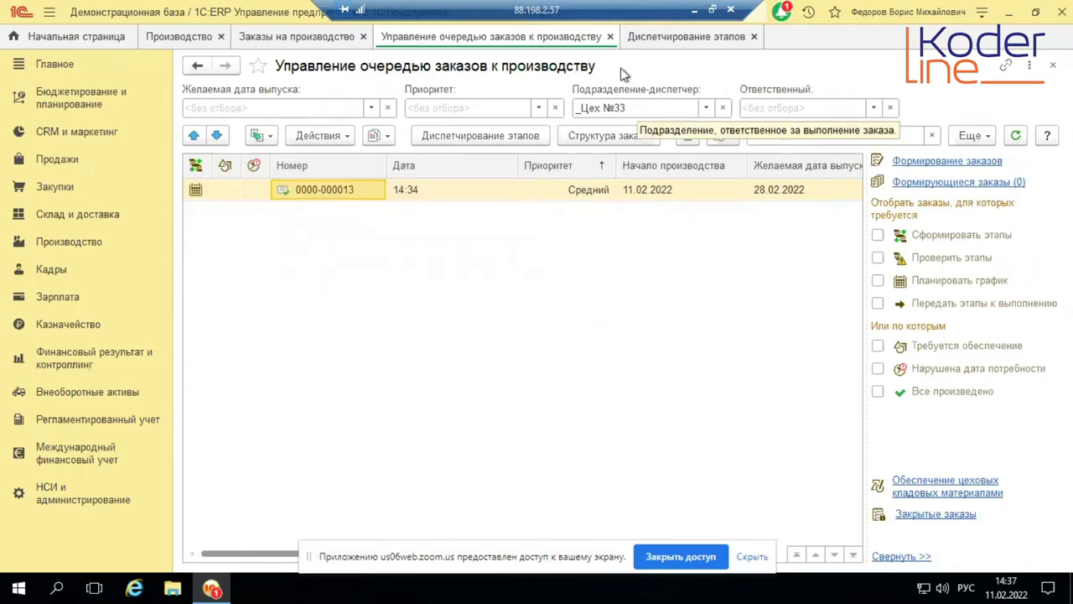
click(704, 37)
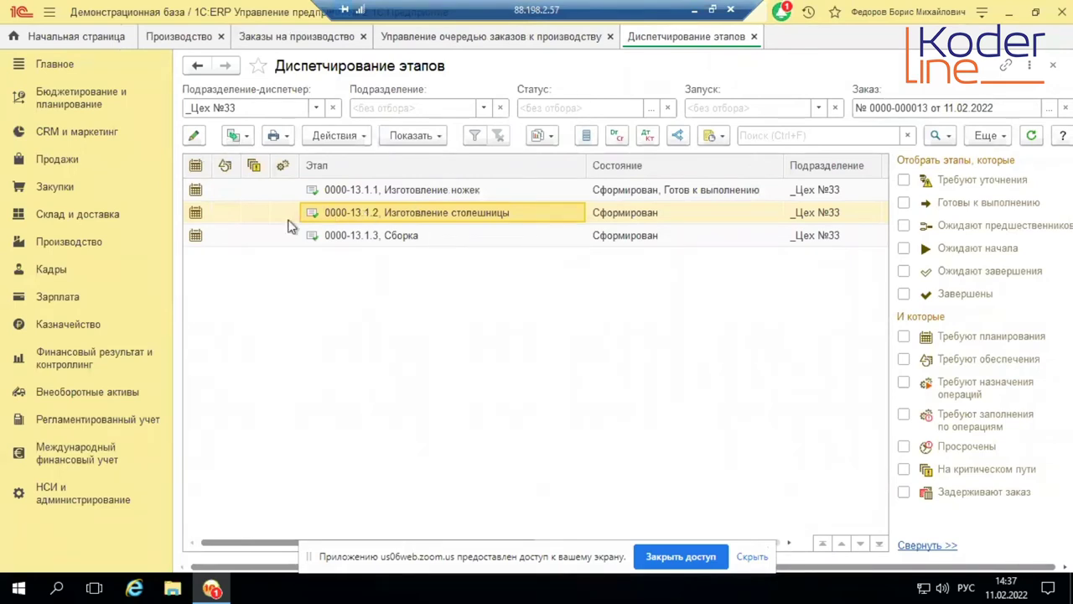
click(345, 188)
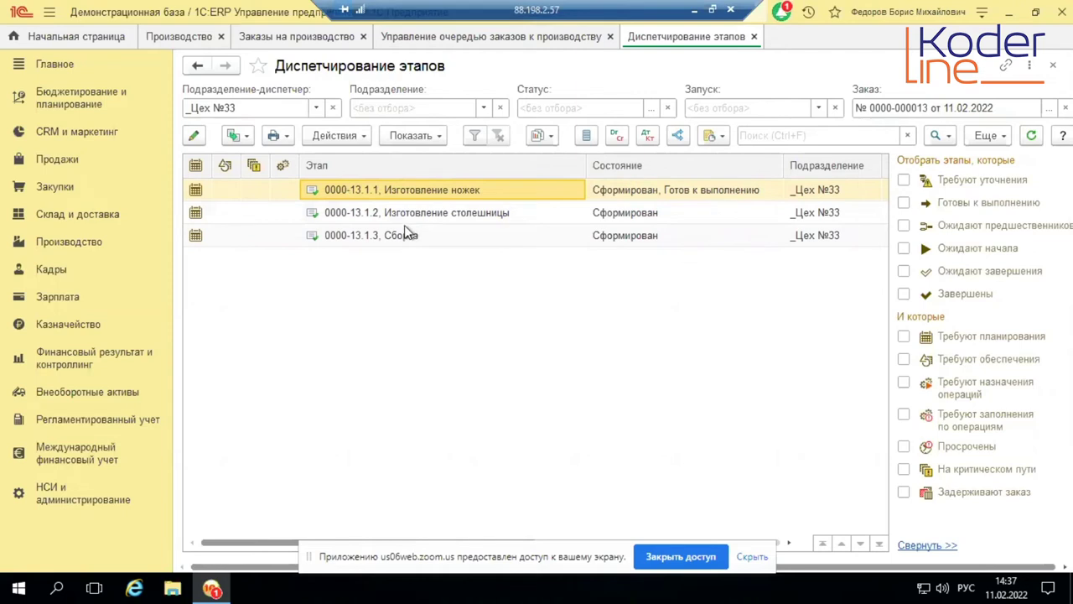
Step: Plan the production schedule for order № 13 using only the "Планировать график" option, then save the schedule
click(341, 141)
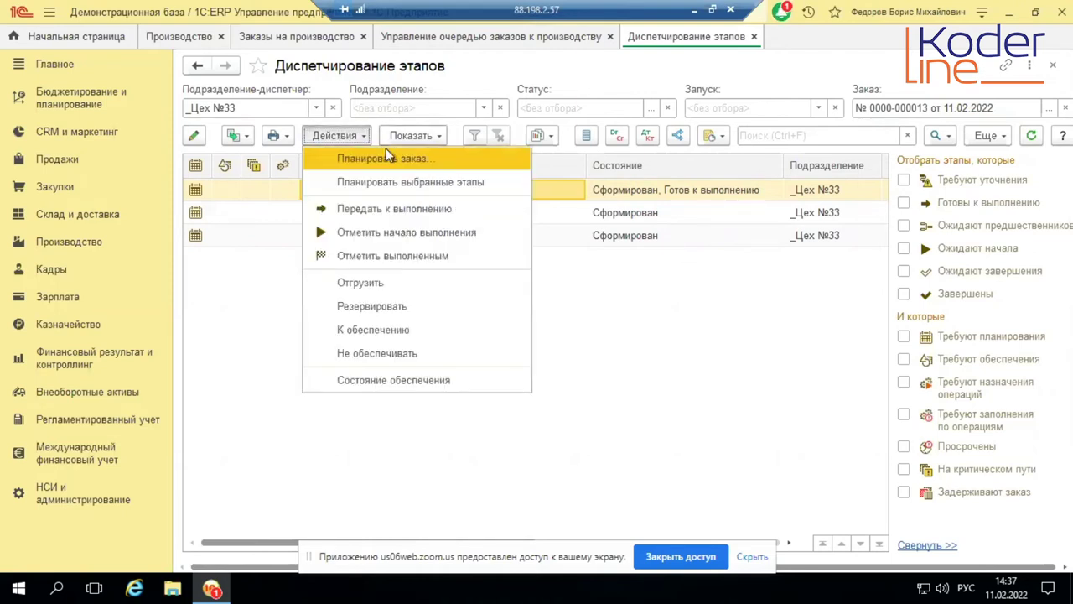
click(394, 160)
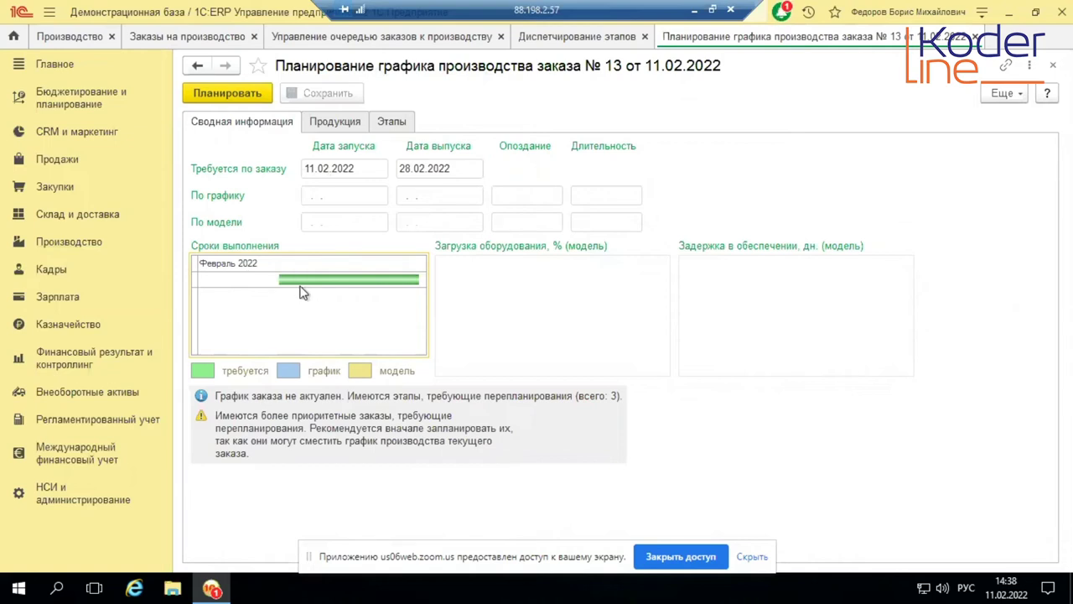
click(338, 166)
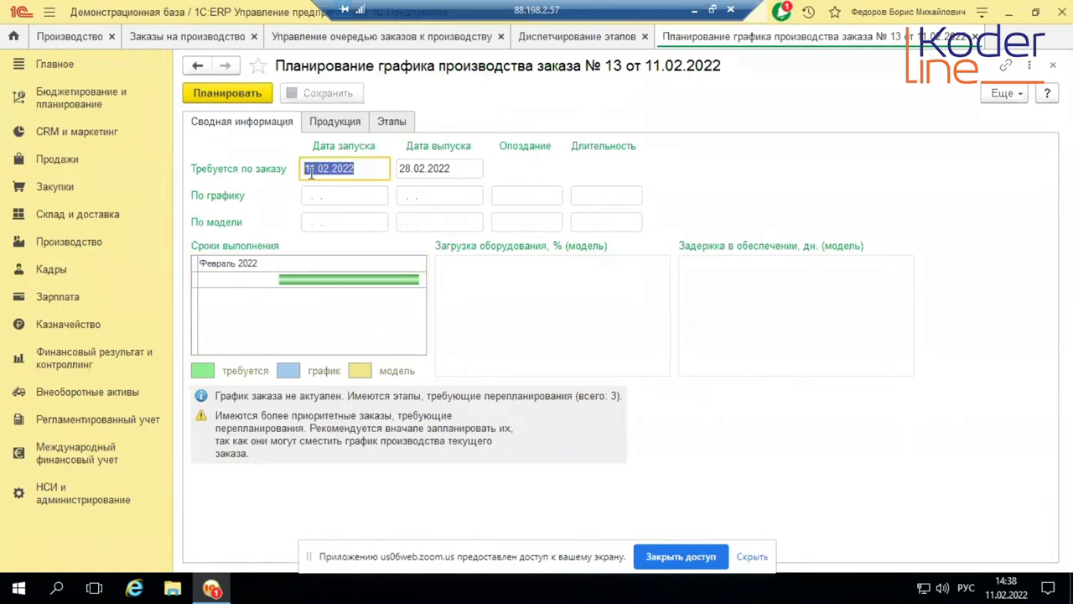
click(447, 163)
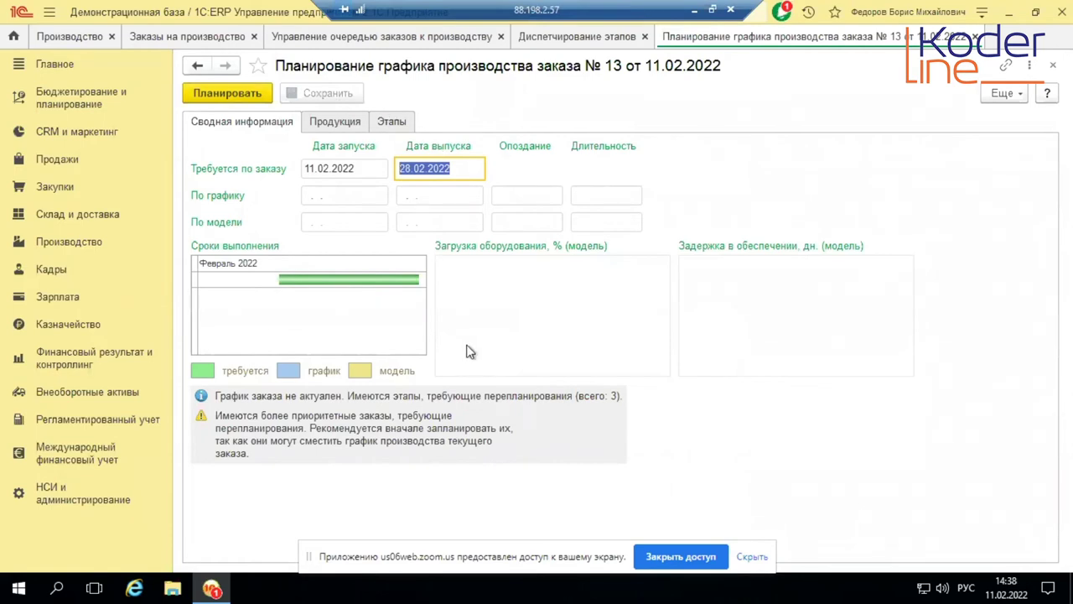
click(207, 95)
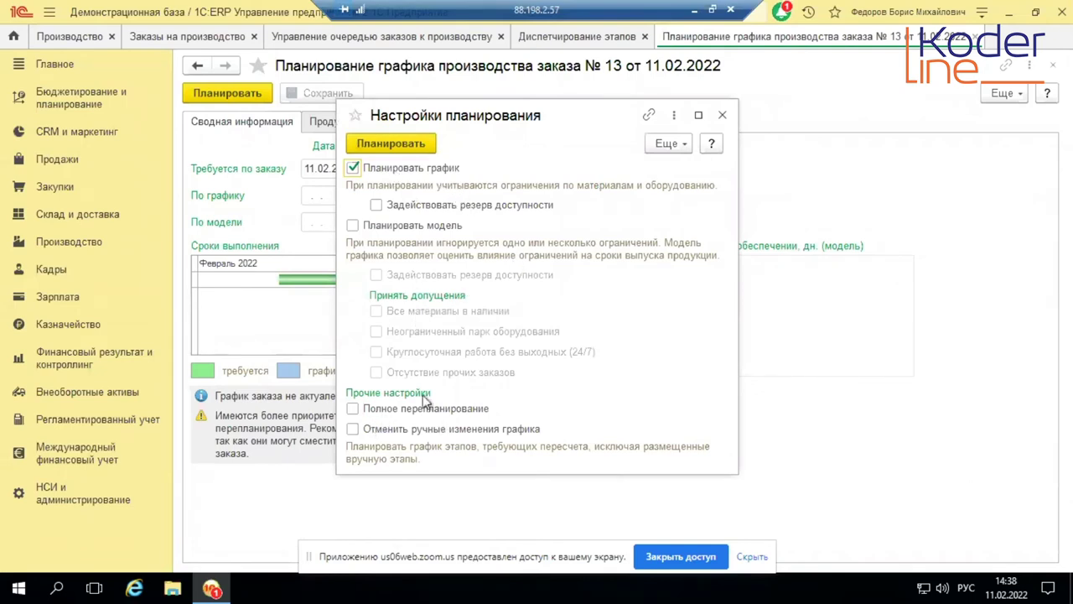
click(394, 142)
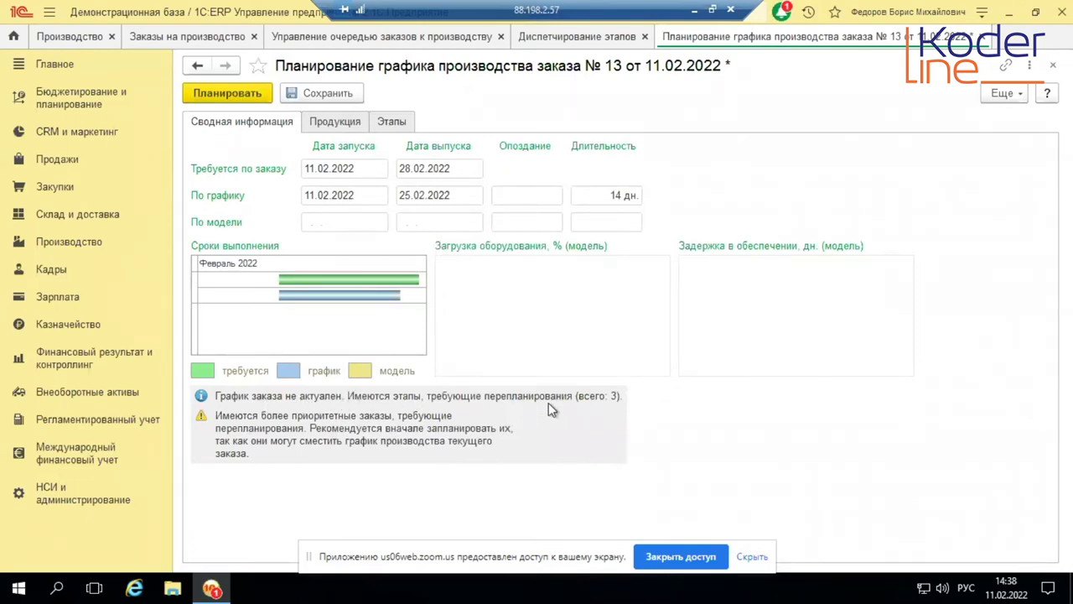
click(303, 396)
click(330, 91)
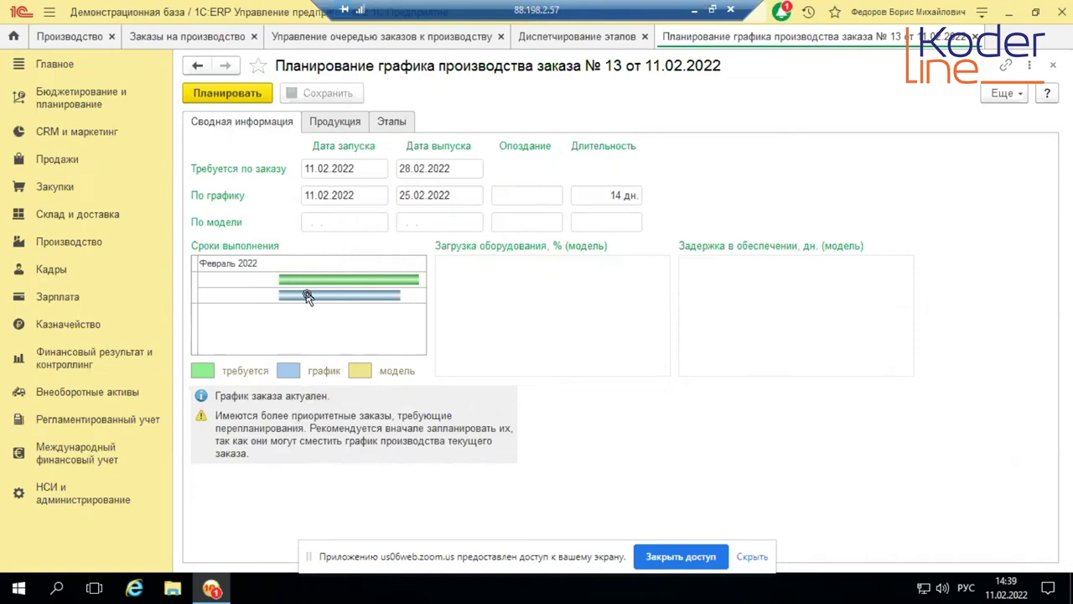
Step: Review the planned dates of the order's stages and the Gantt chart for "Изготовление ножек"
click(346, 126)
click(389, 123)
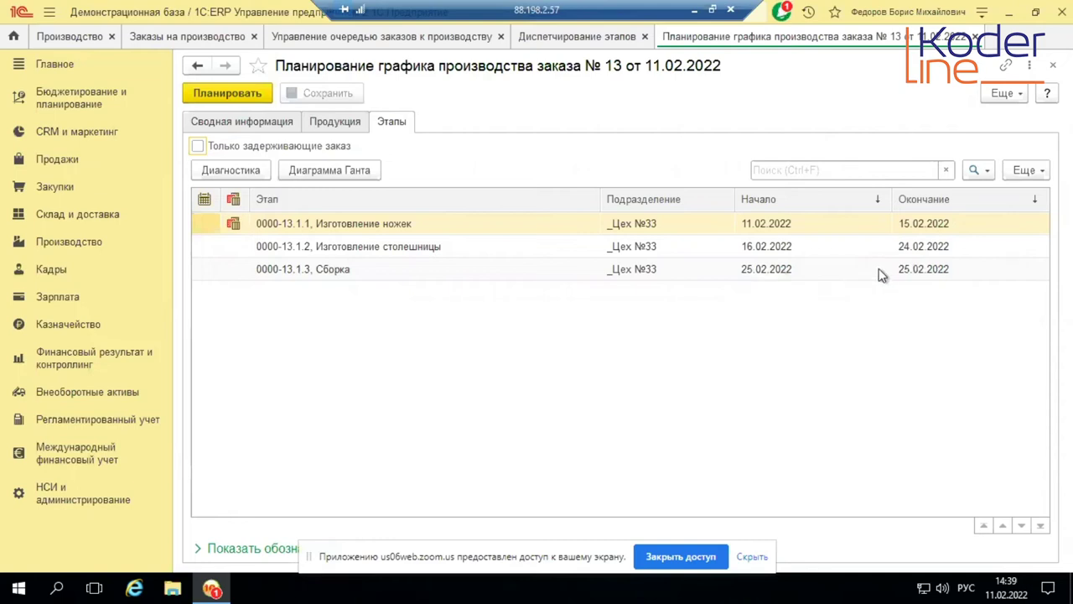
click(307, 172)
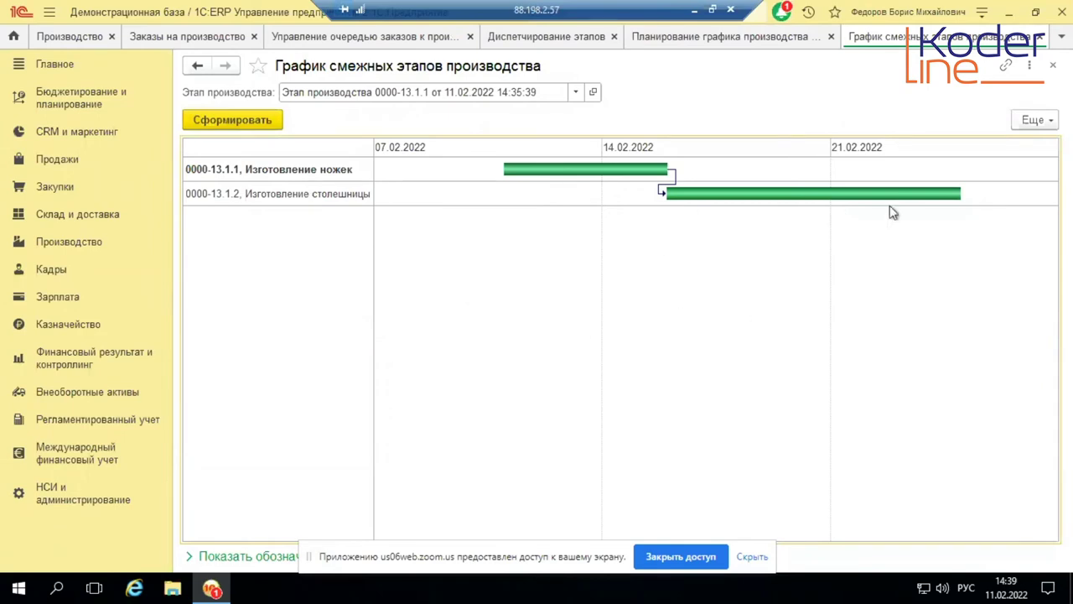
click(1054, 65)
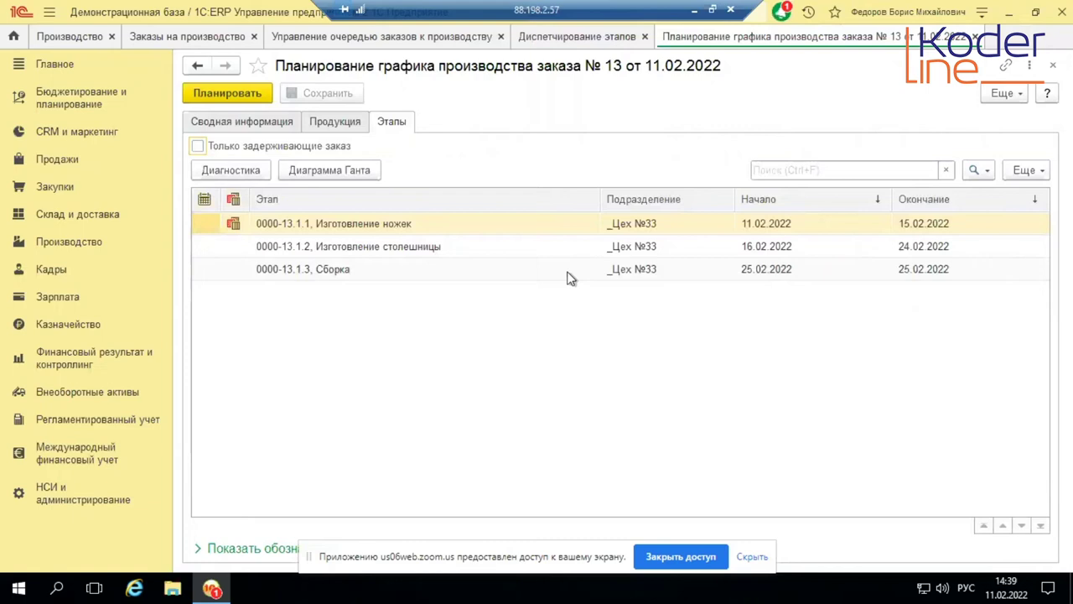
click(377, 228)
click(378, 248)
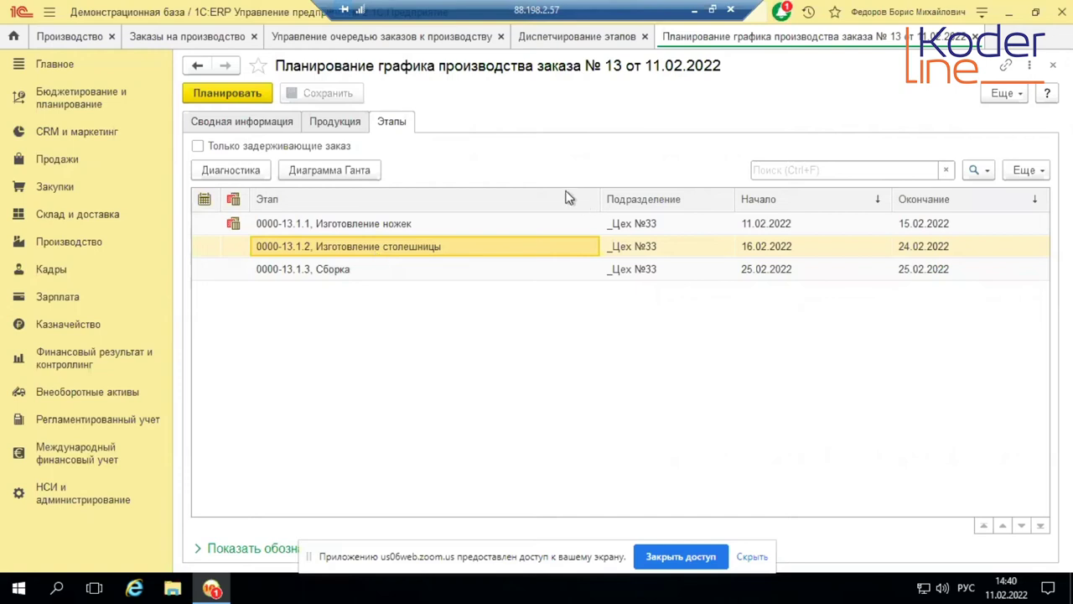
Step: Switch to the Zoom meeting to check the latest chat messages, then return to the remote 1C session
click(694, 11)
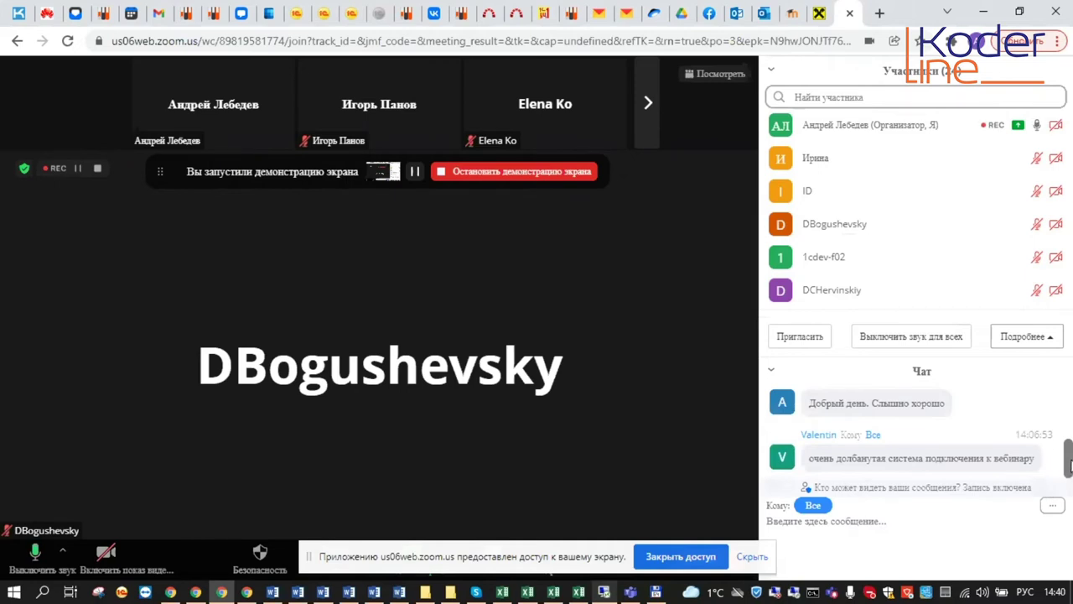
drag(1070, 468, 1069, 460)
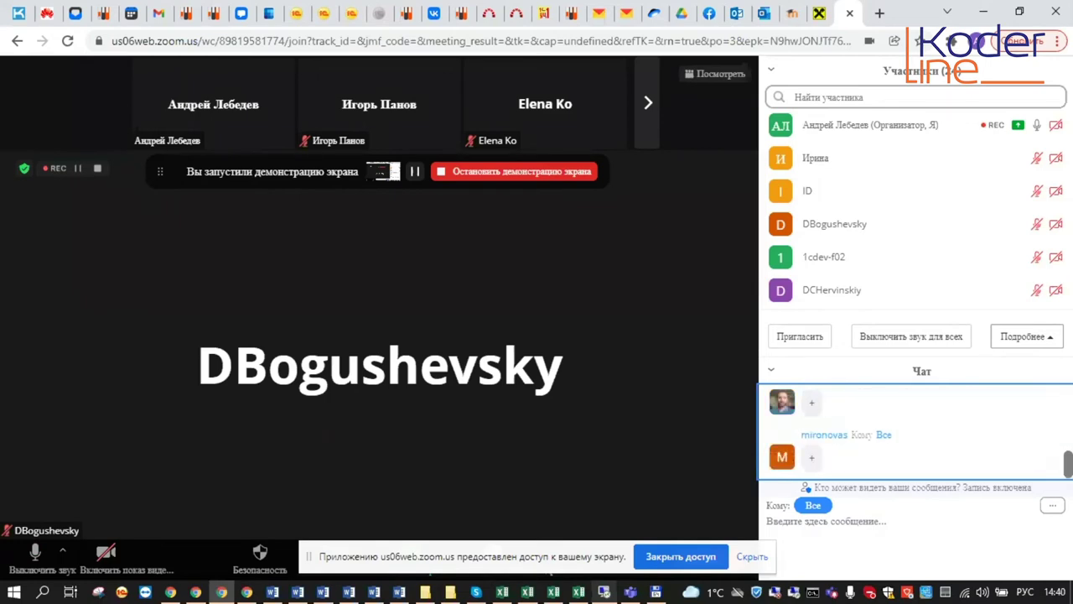
click(604, 592)
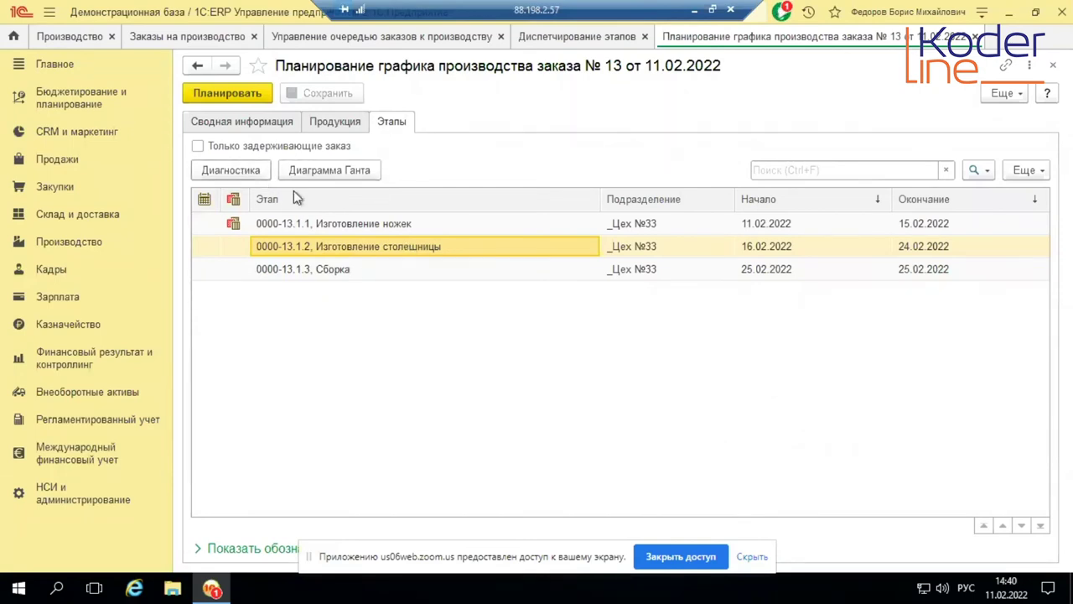
Step: Open the schedule diagnostics for "Изготовление ножек", show the legend, and examine the "Циркулярные пилы" availability on 11 February
click(318, 227)
click(229, 171)
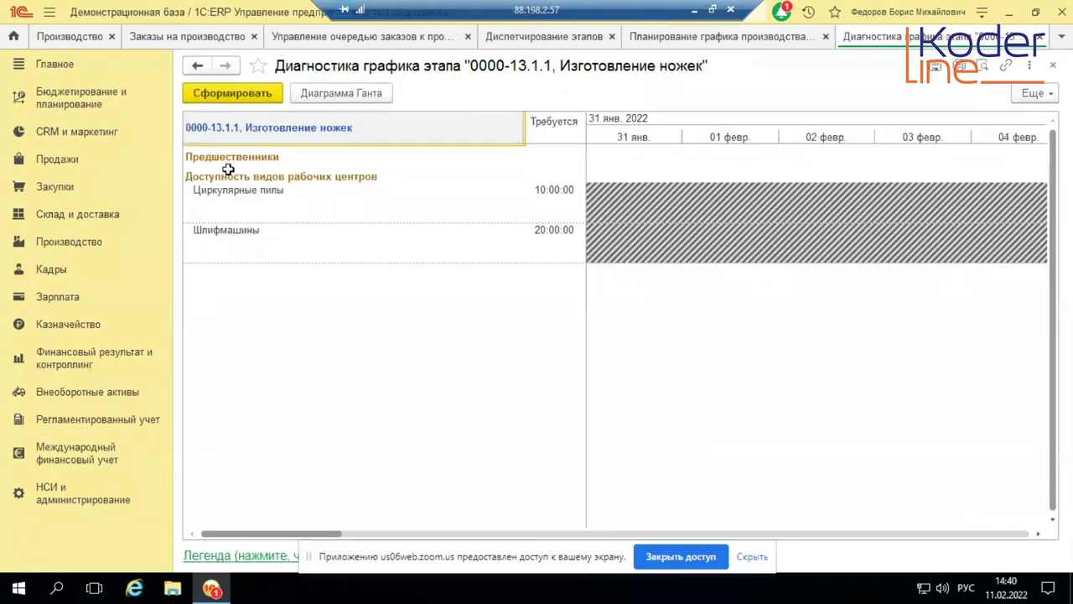
click(578, 230)
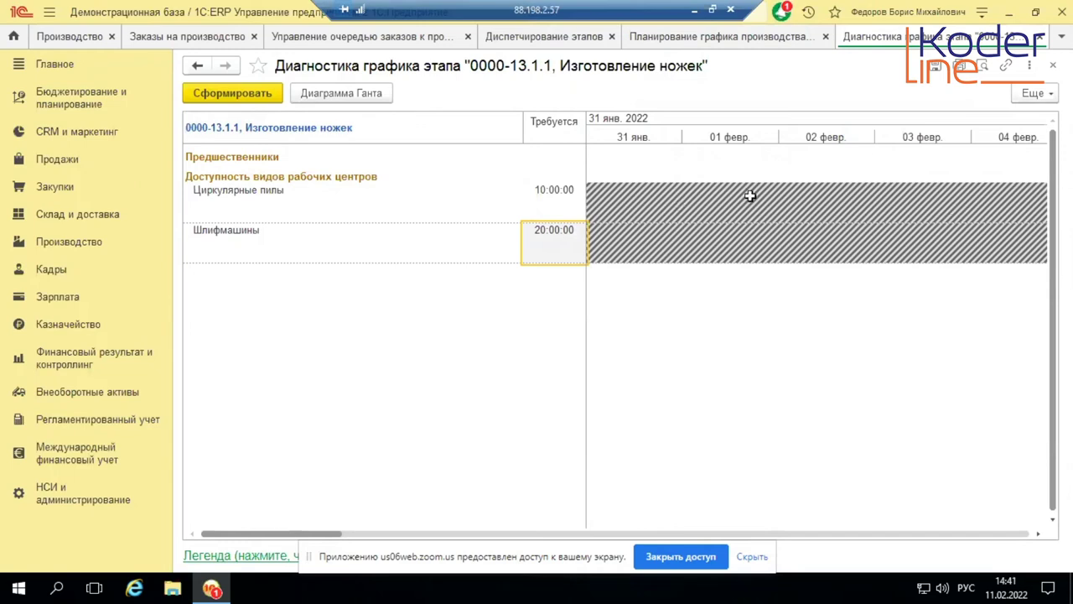
click(257, 557)
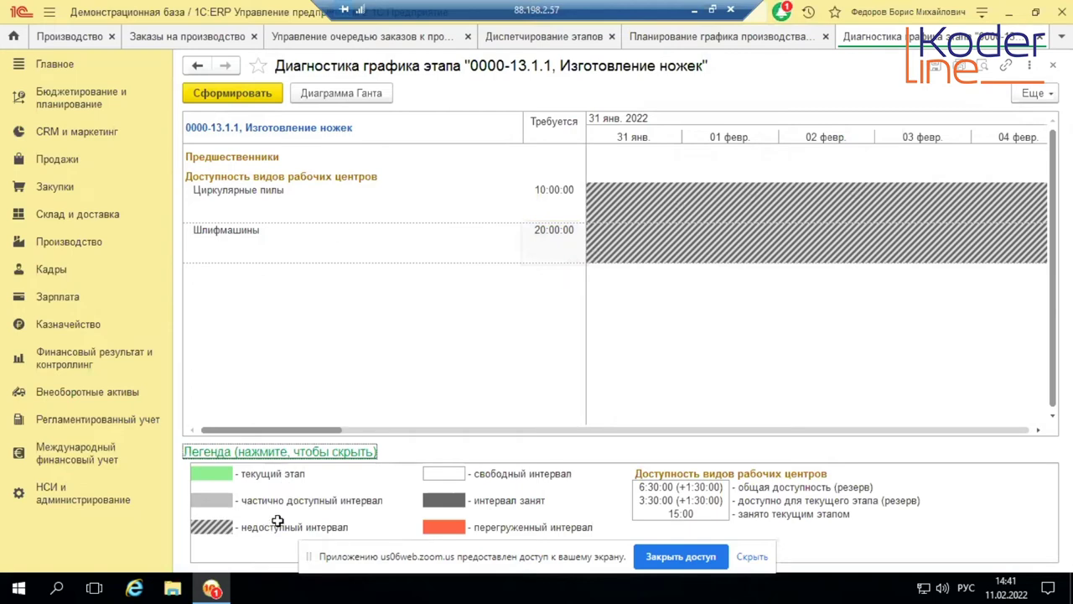
drag(310, 431, 592, 430)
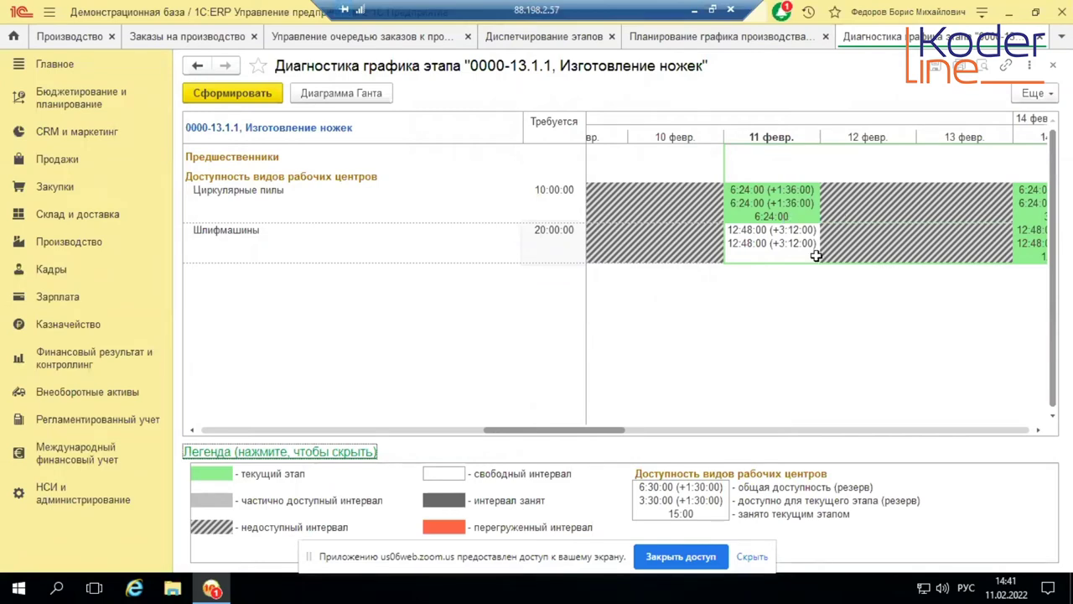
click(781, 200)
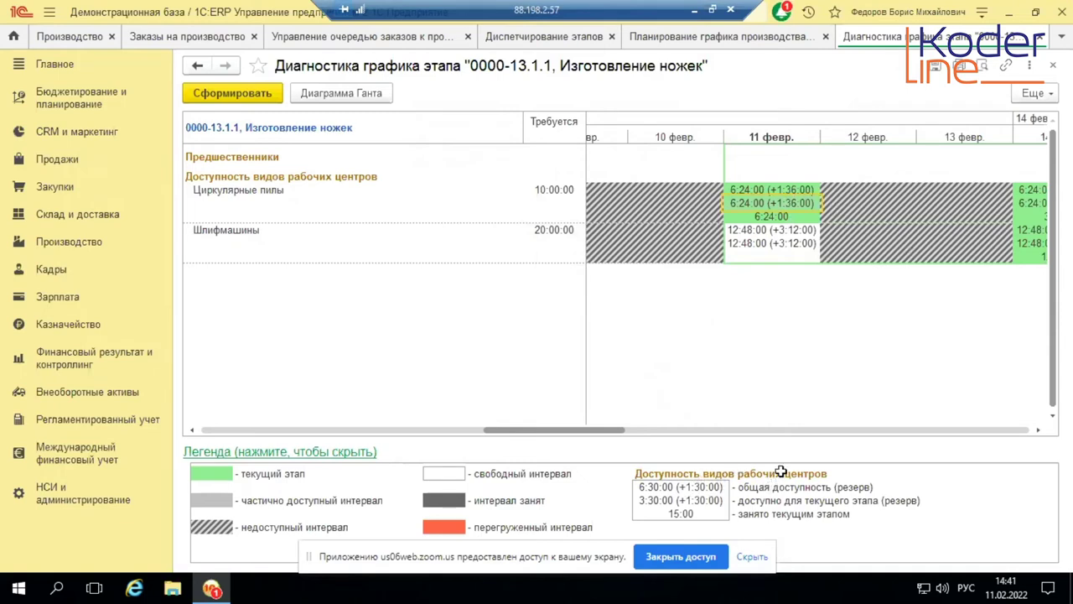
click(769, 190)
click(721, 203)
click(765, 202)
click(770, 216)
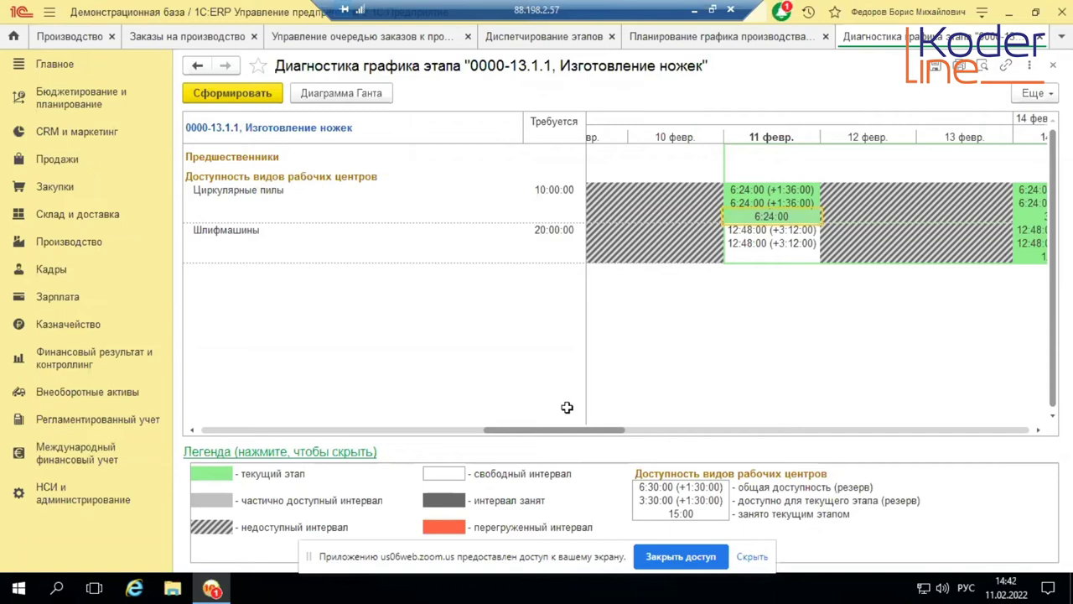
Step: Examine the availability of "Циркулярные пилы" and "Шлифмашины" from 14 to 24 February, then close the diagnostics
drag(567, 438, 625, 440)
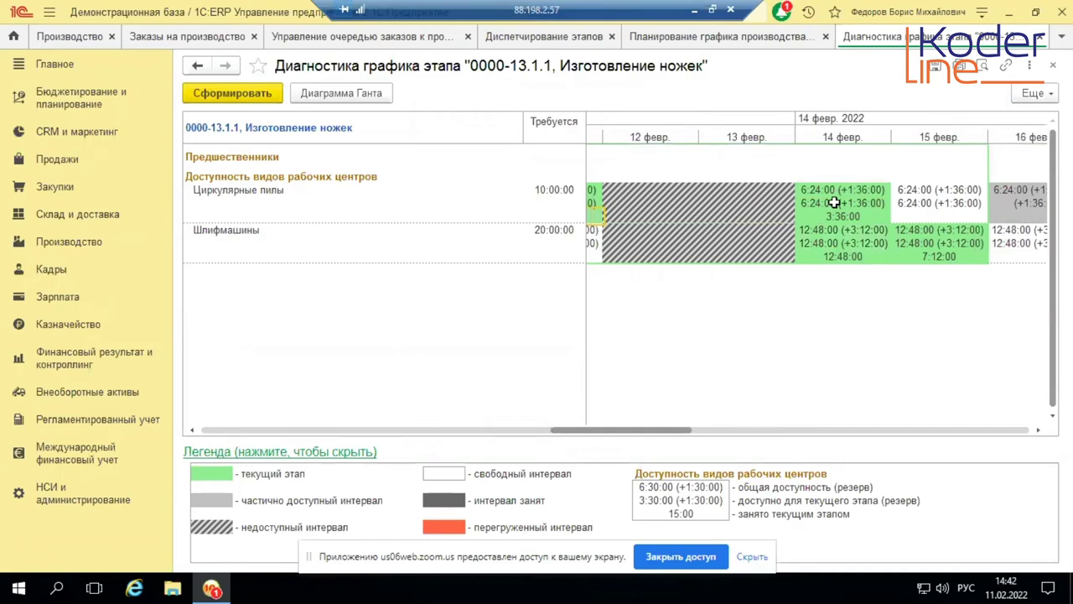
click(847, 256)
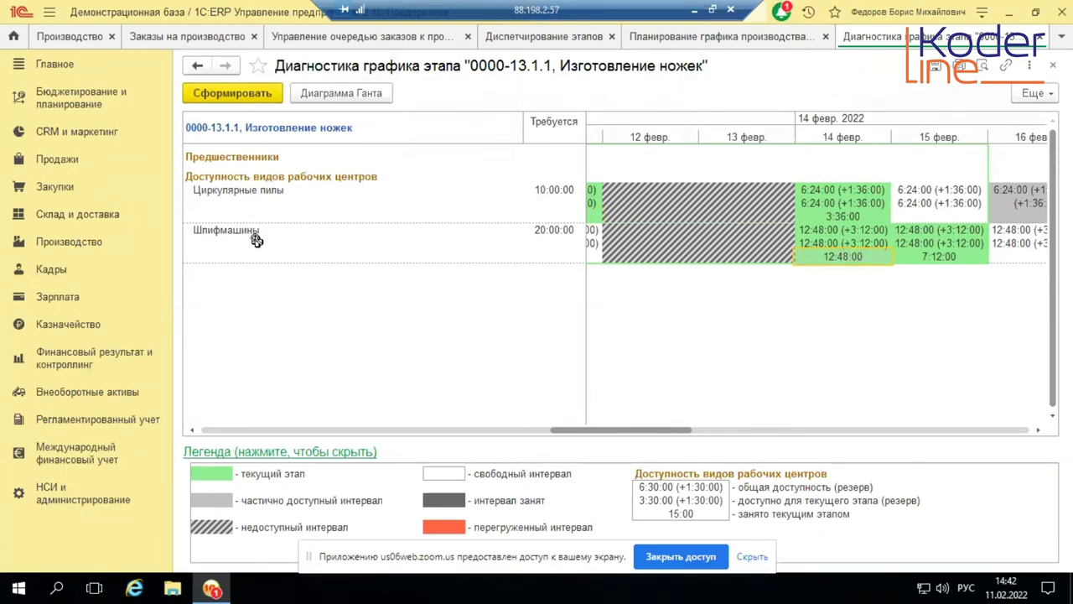
click(954, 243)
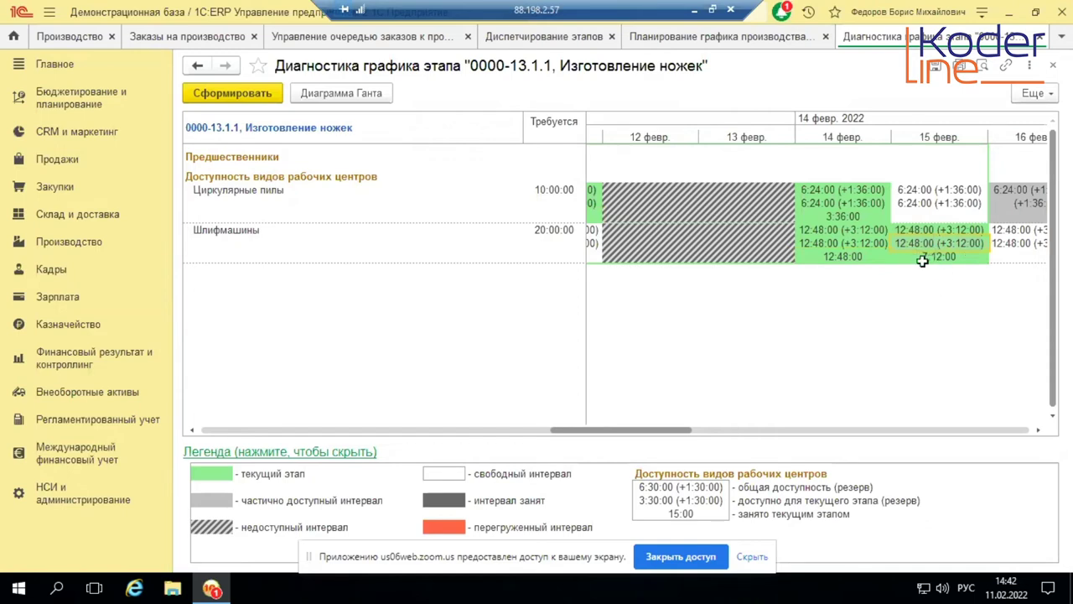
drag(653, 434, 752, 441)
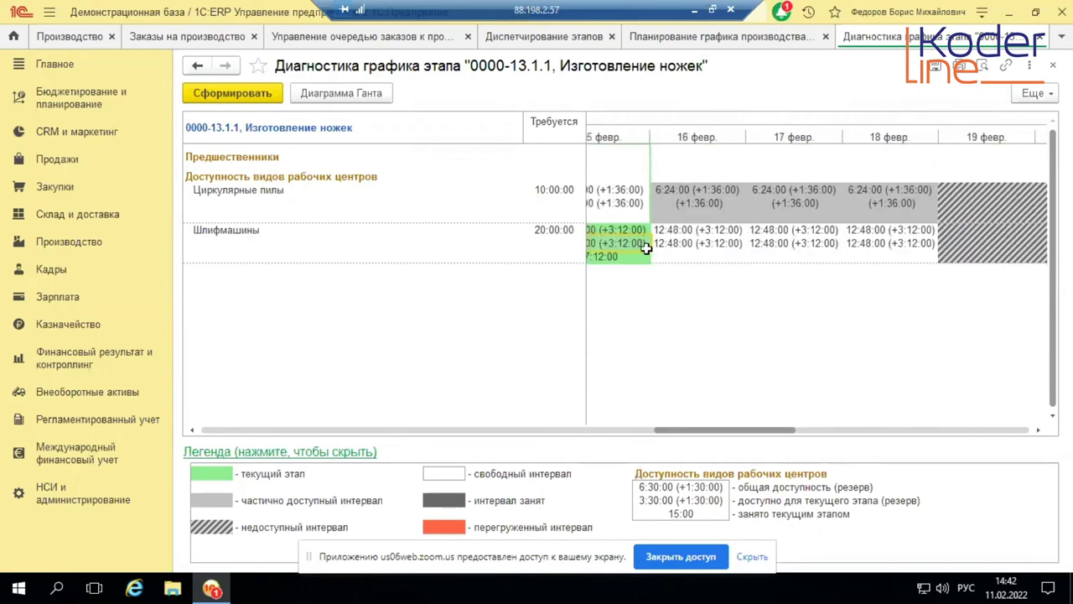
drag(681, 434, 597, 428)
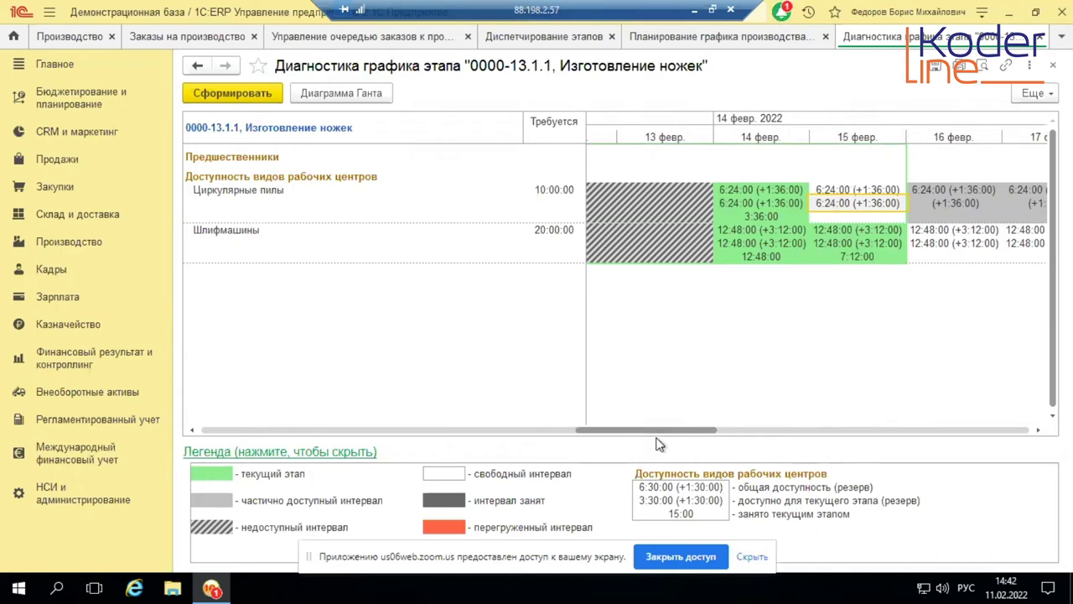
drag(671, 431, 690, 432)
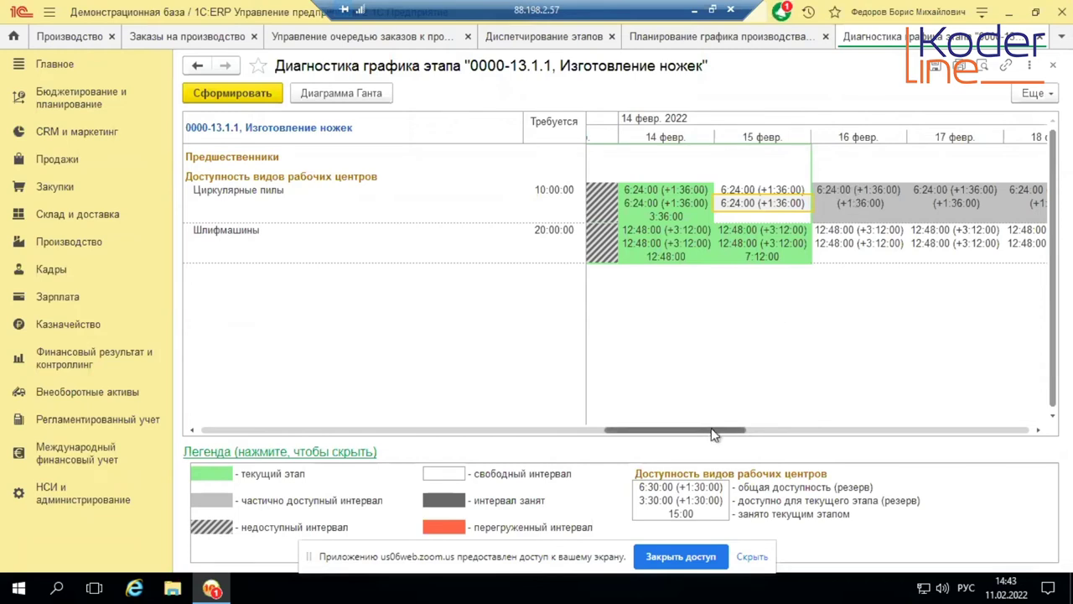
drag(712, 434, 895, 403)
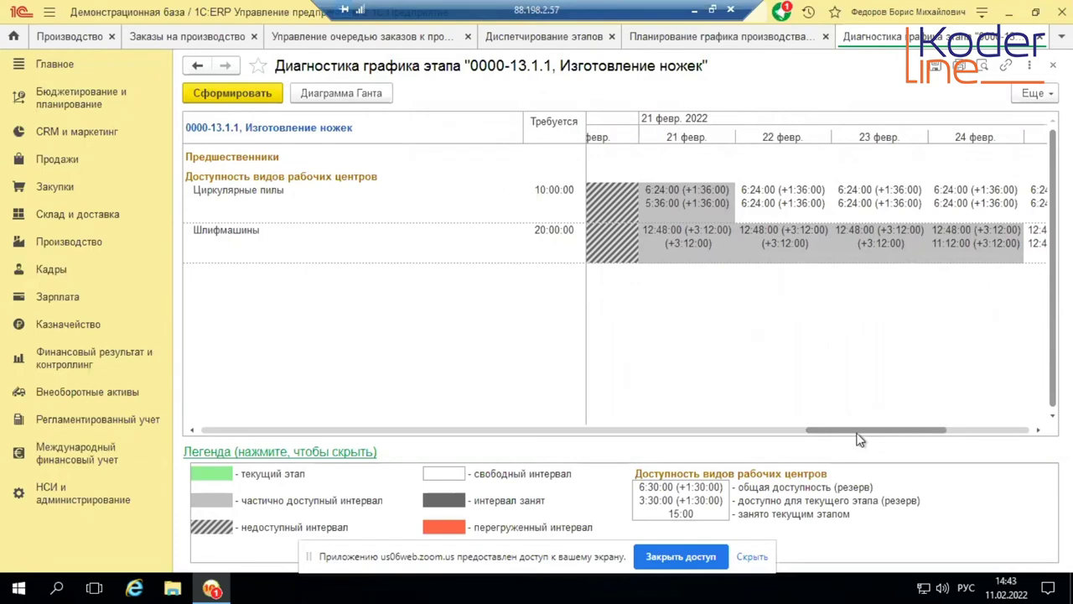
drag(863, 434, 269, 403)
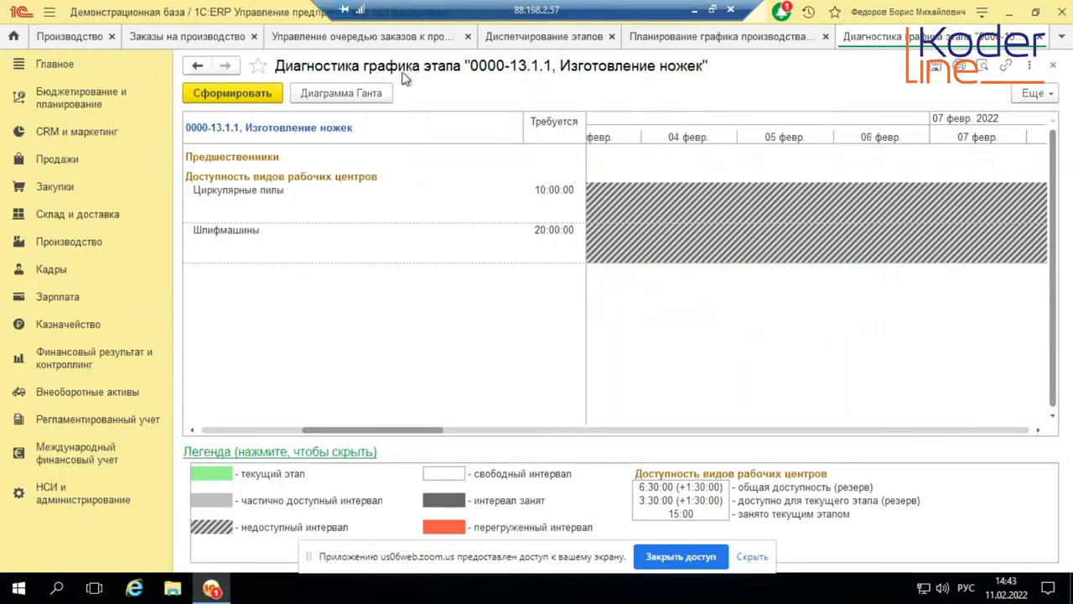
click(1054, 64)
Step: Open the schedule diagnostics for "Изготовление столешницы", examine its predecessor and work centre availability, then close the diagnostics
click(388, 249)
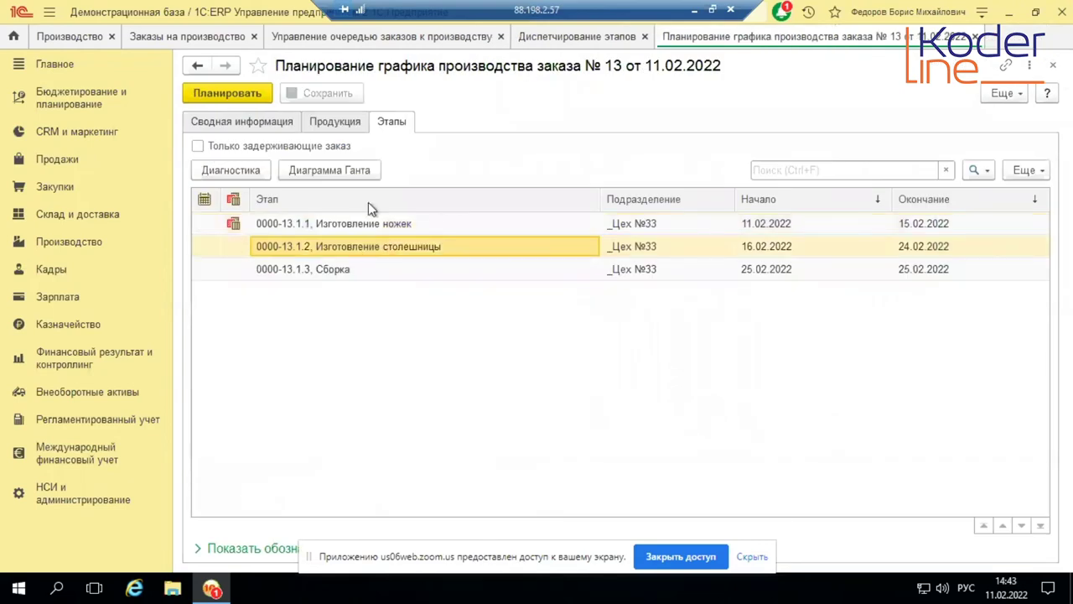
click(257, 174)
drag(317, 537, 512, 483)
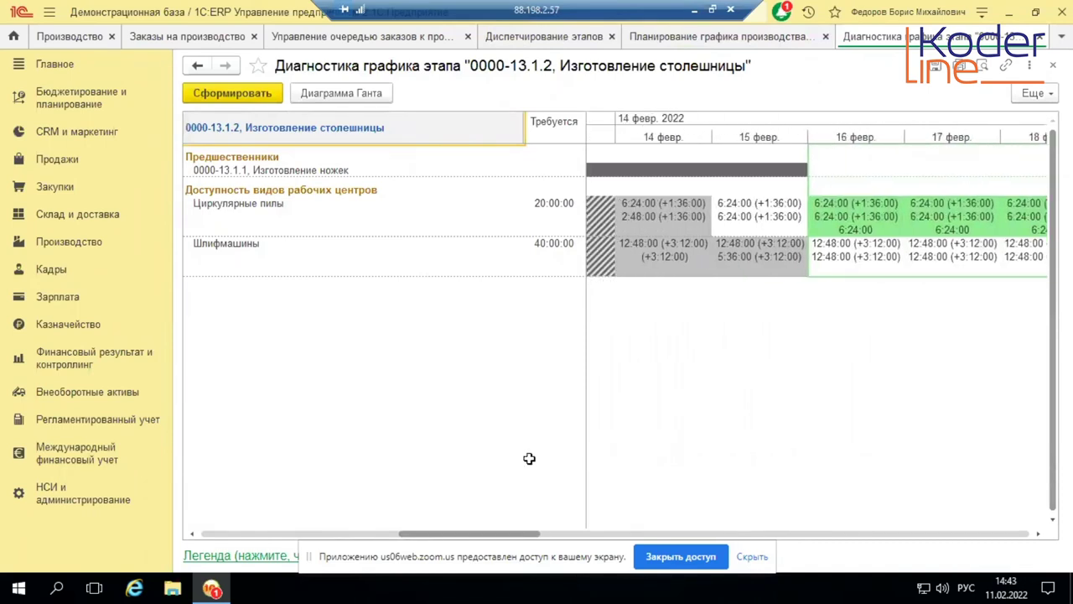
click(268, 166)
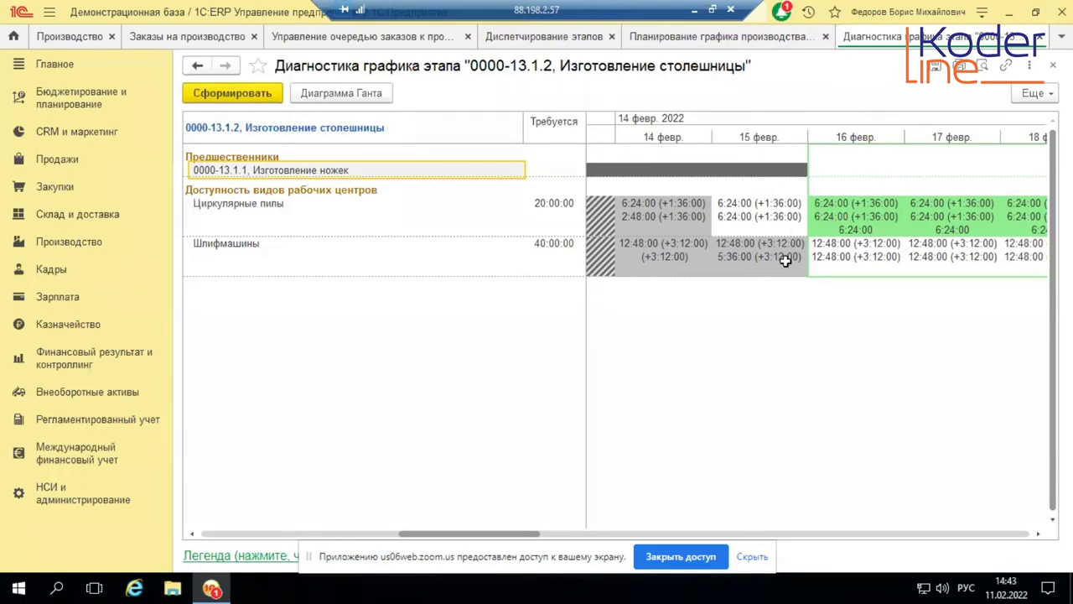
click(1055, 72)
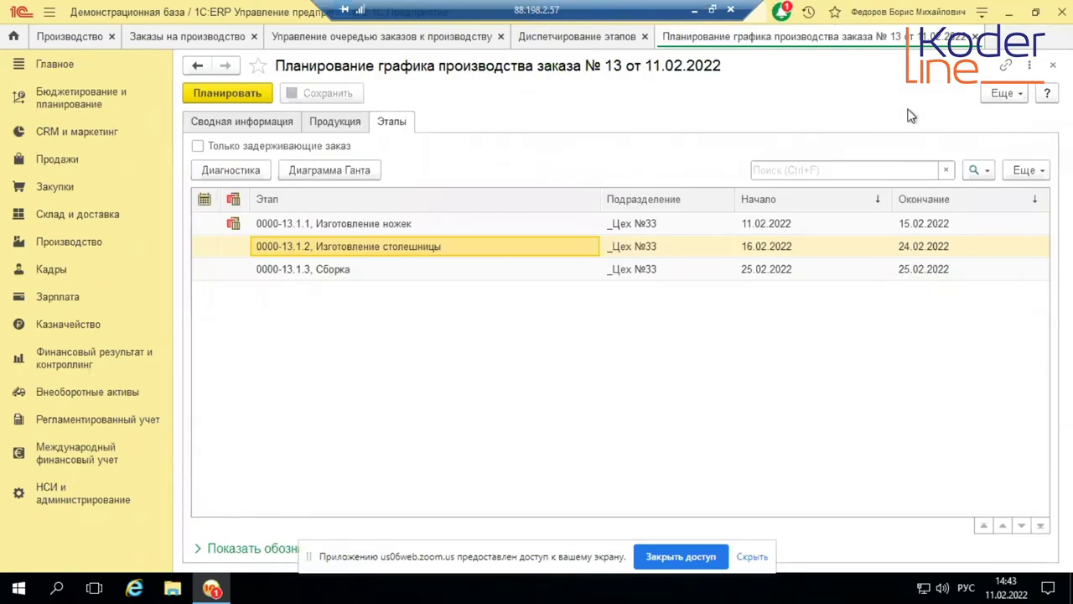
Step: Close the schedule planning, open the "Изготовление ножек" stage from stage dispatching, and set its planning method to "вручную"
click(1053, 65)
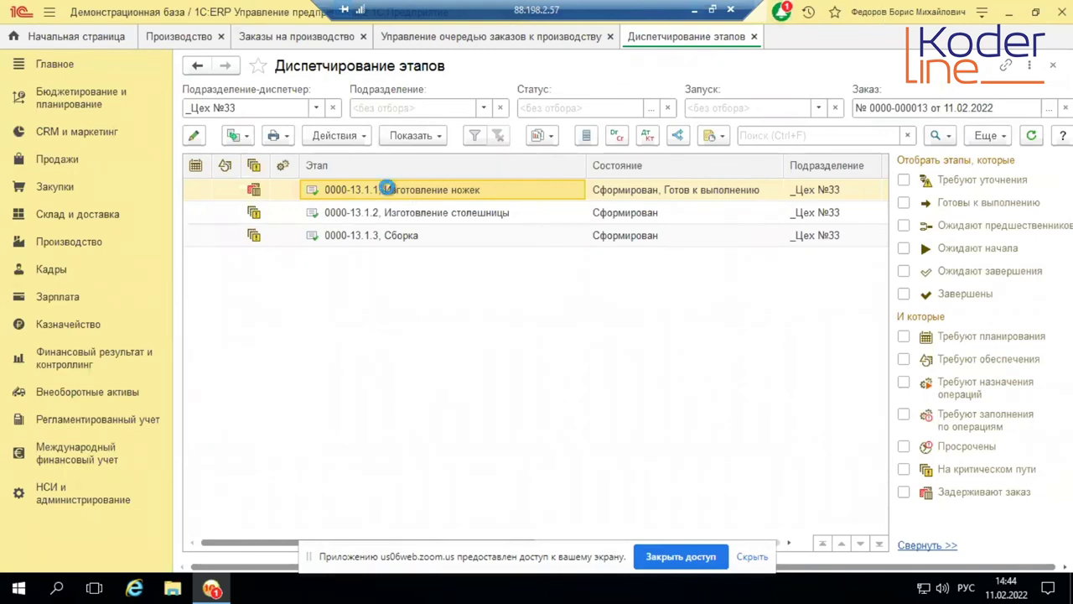
double_click(415, 194)
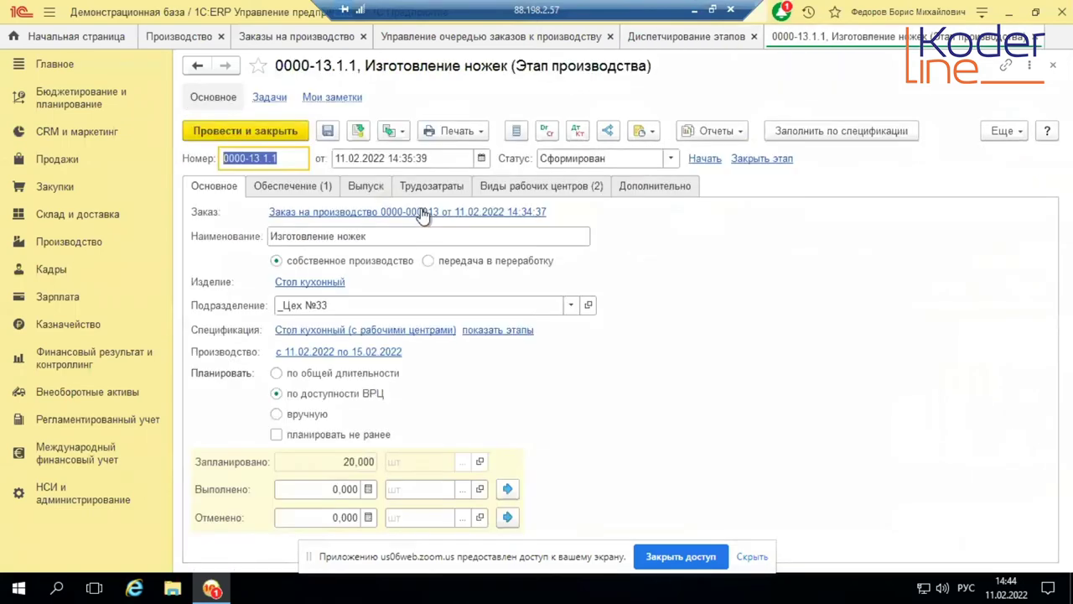
click(296, 415)
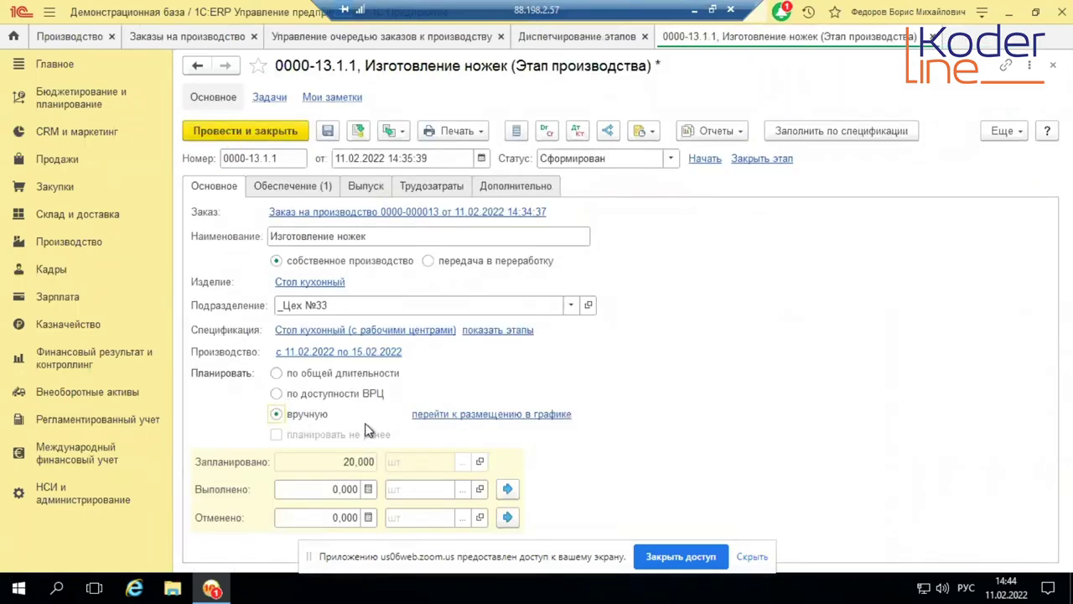
Step: Examine the stage's placement in the production schedule through 15 February, then close the placement form and the stage without saving
click(473, 415)
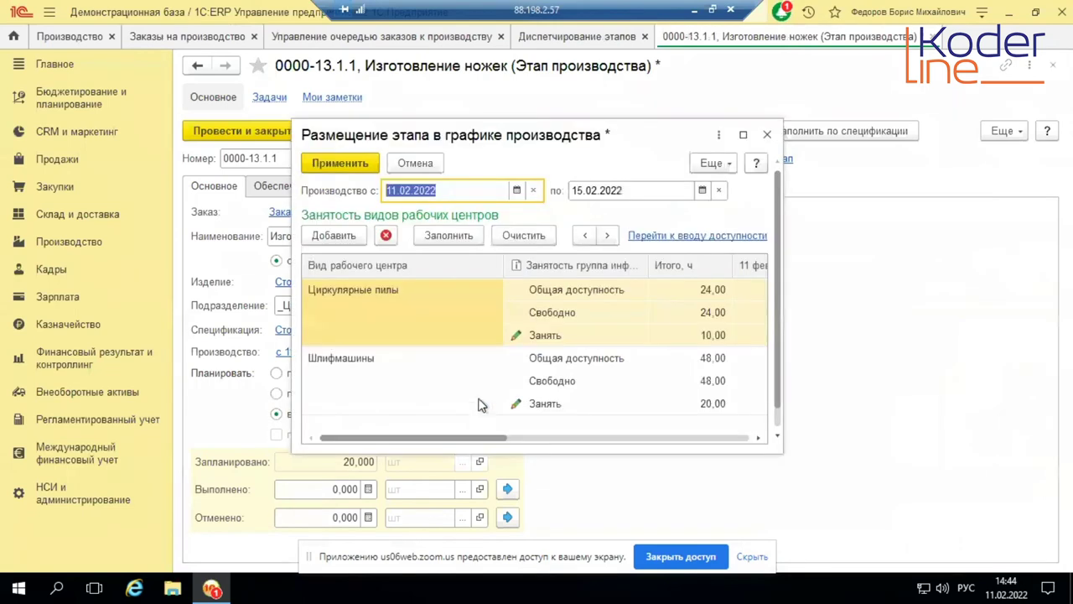
drag(476, 440, 780, 442)
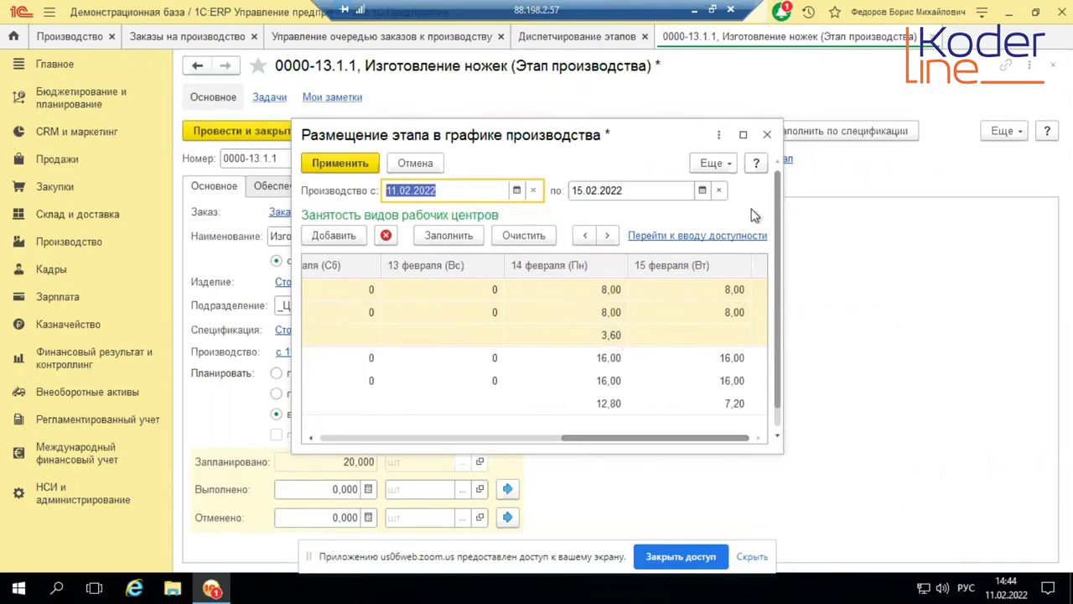
click(767, 134)
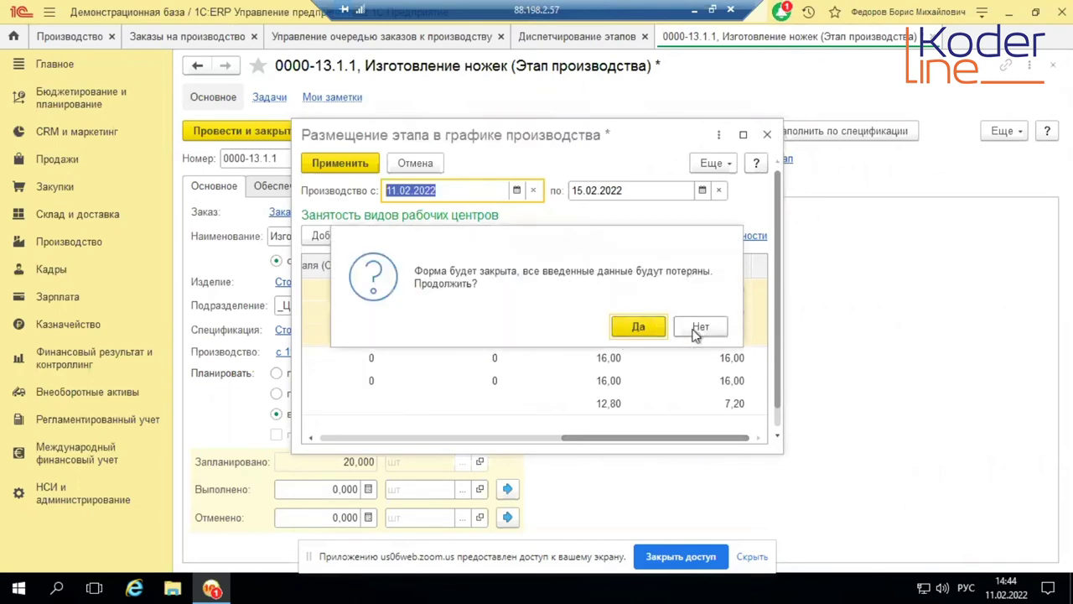
click(631, 327)
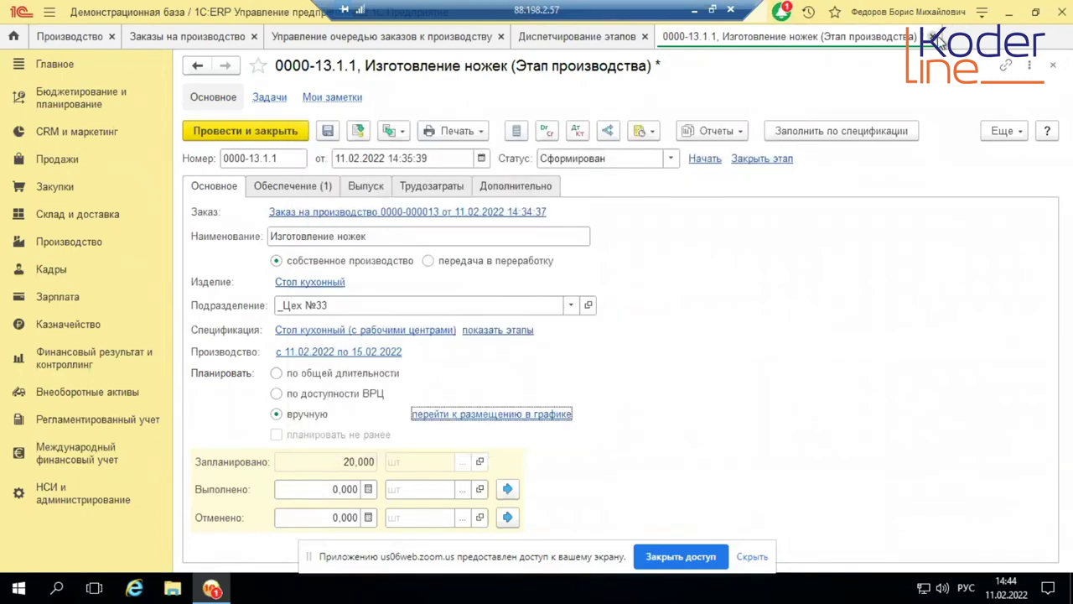
click(934, 36)
click(608, 326)
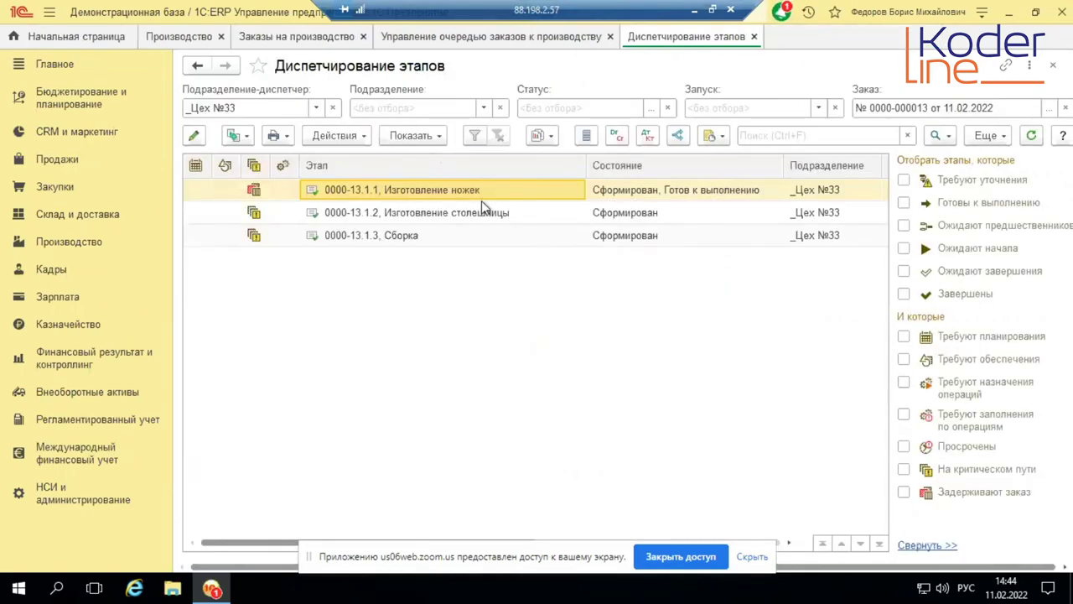
Step: Open order planning from stage dispatching and try to plan the schedule with "Задействовать резерв доступности" enabled
click(368, 136)
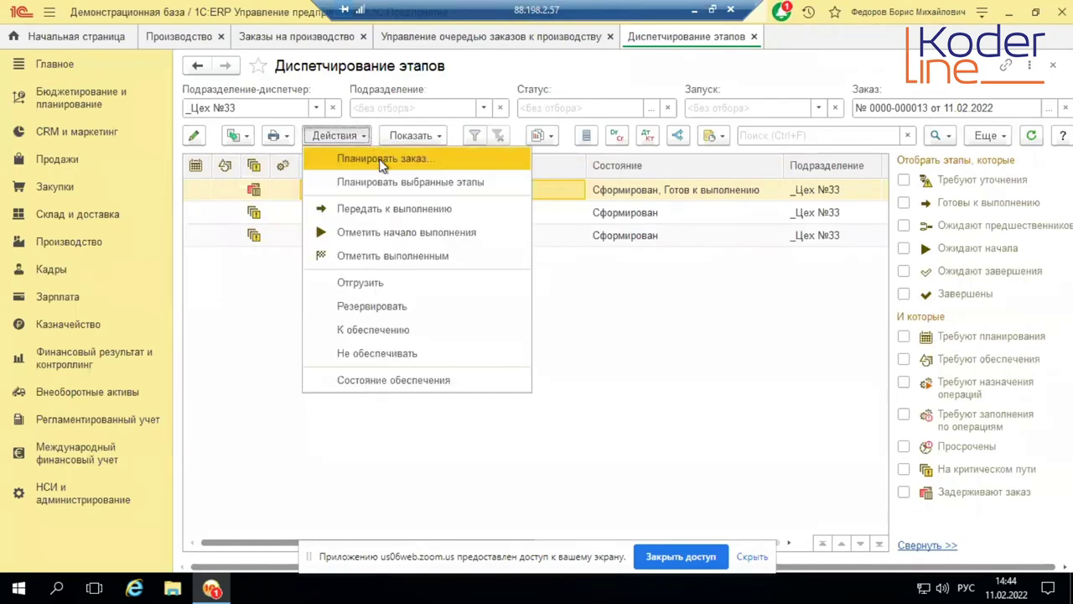
click(379, 158)
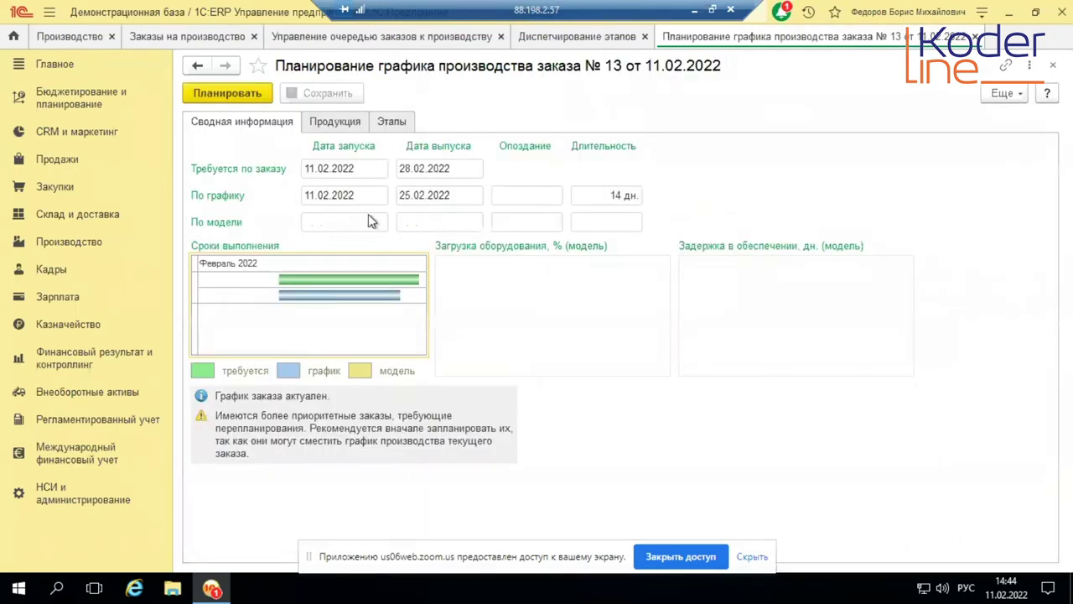
click(248, 96)
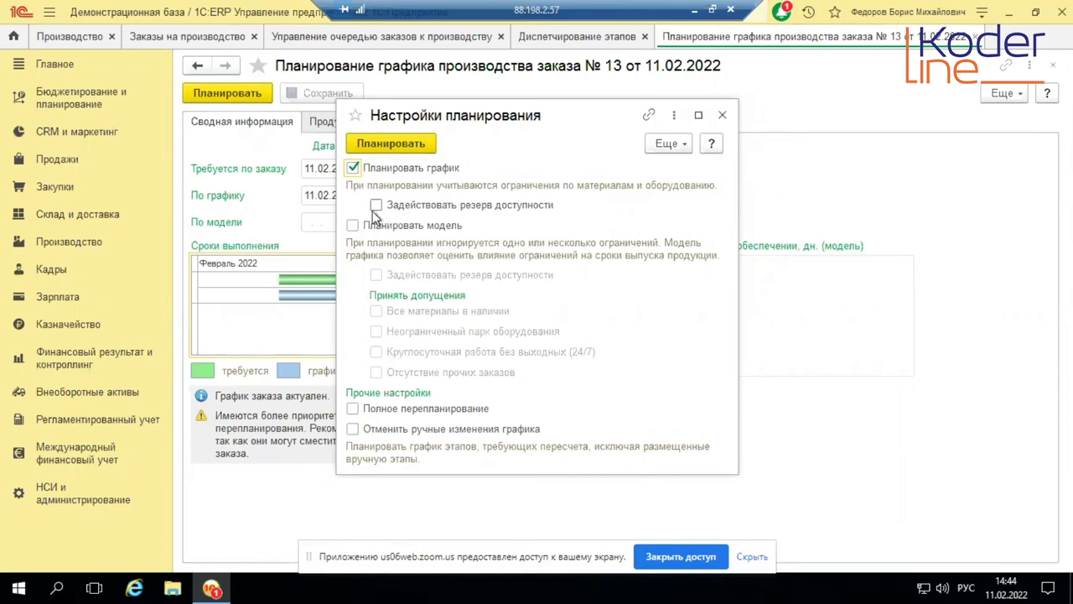
click(376, 206)
click(386, 143)
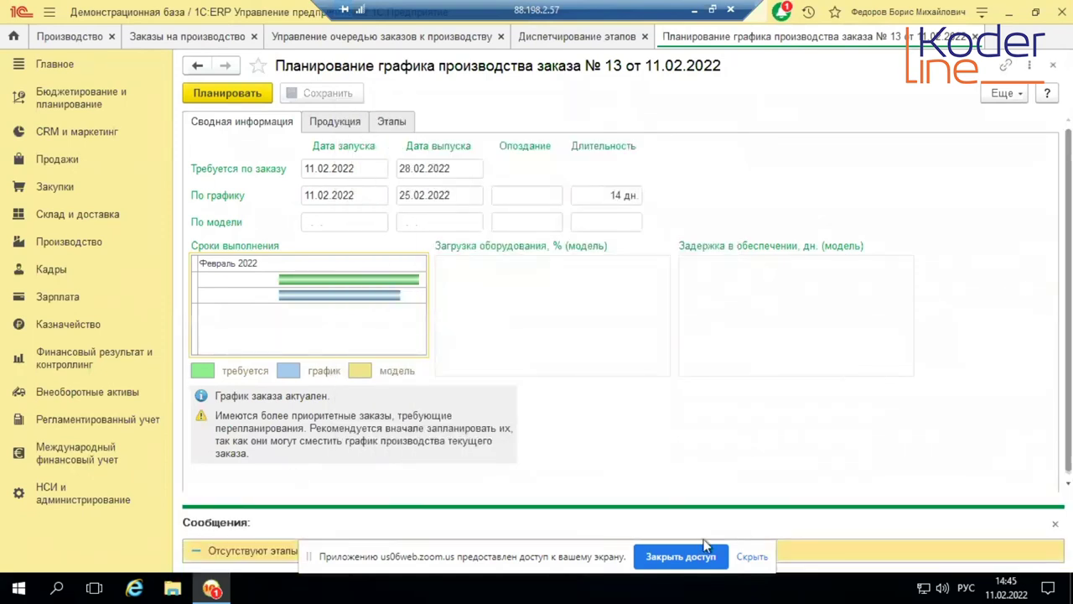
click(877, 555)
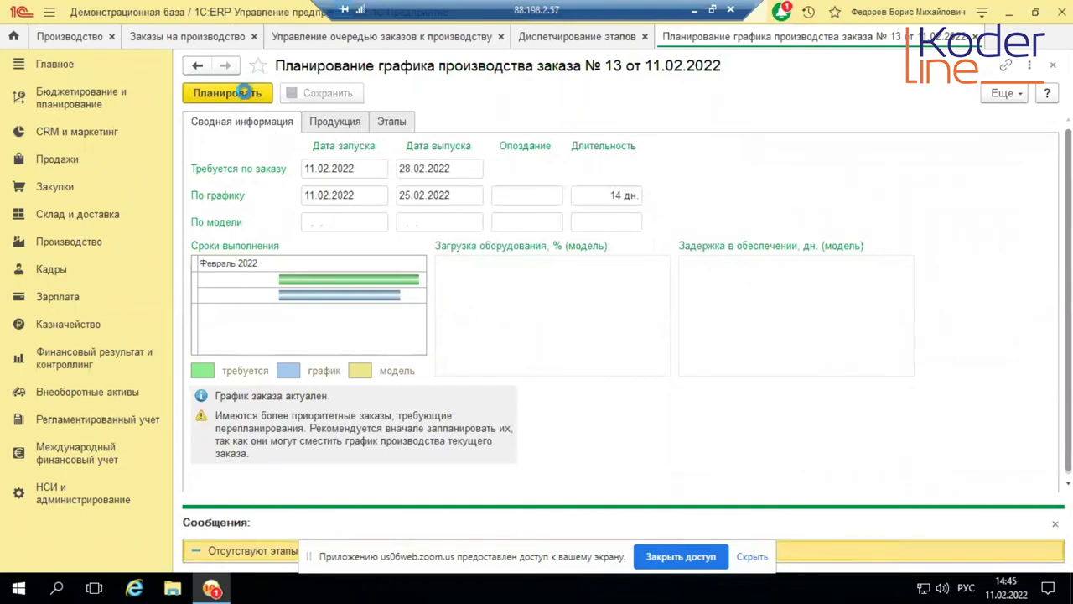
Step: Plan the order's schedule again with "Полное перепланирование" enabled and save the schedule
click(248, 92)
click(353, 408)
click(410, 149)
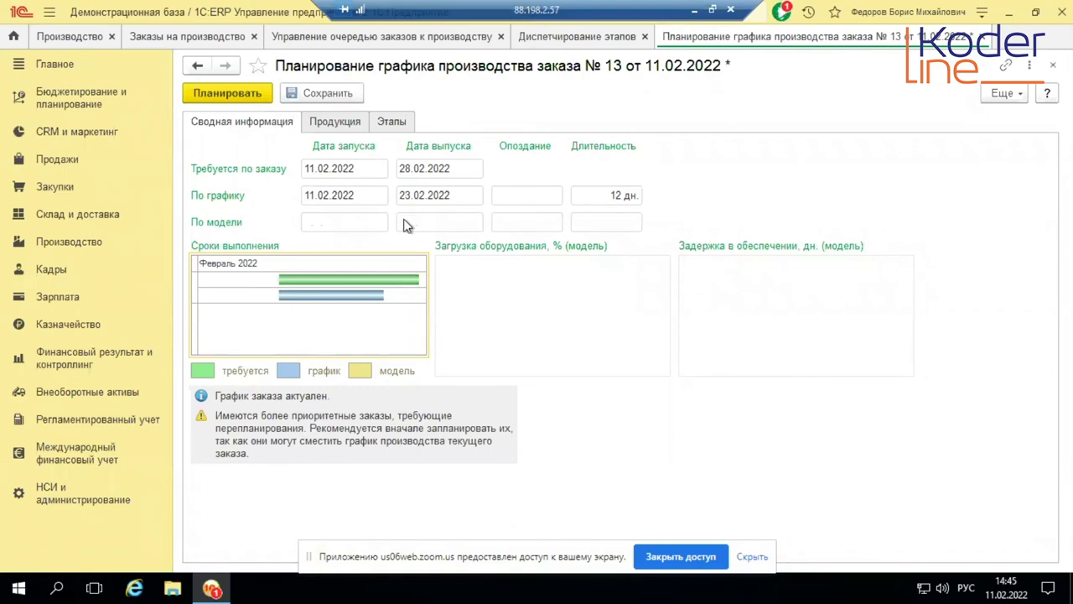
click(312, 93)
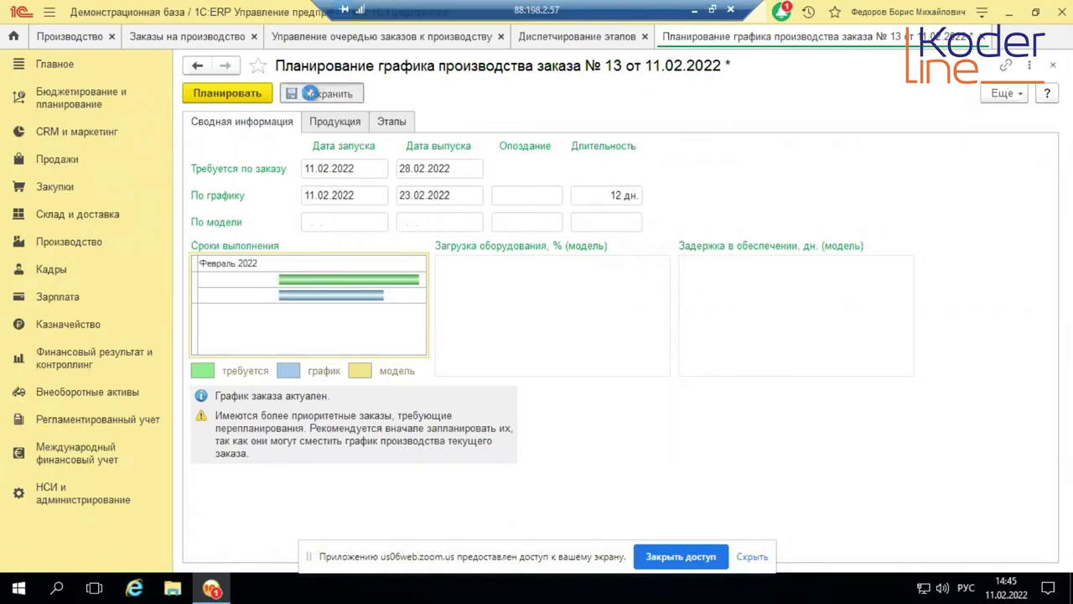
Step: Open the schedule diagnostics for "Изготовление ножек", examine the "Циркулярные пилы" load on 11 February against the legend, then close the diagnostics
click(390, 122)
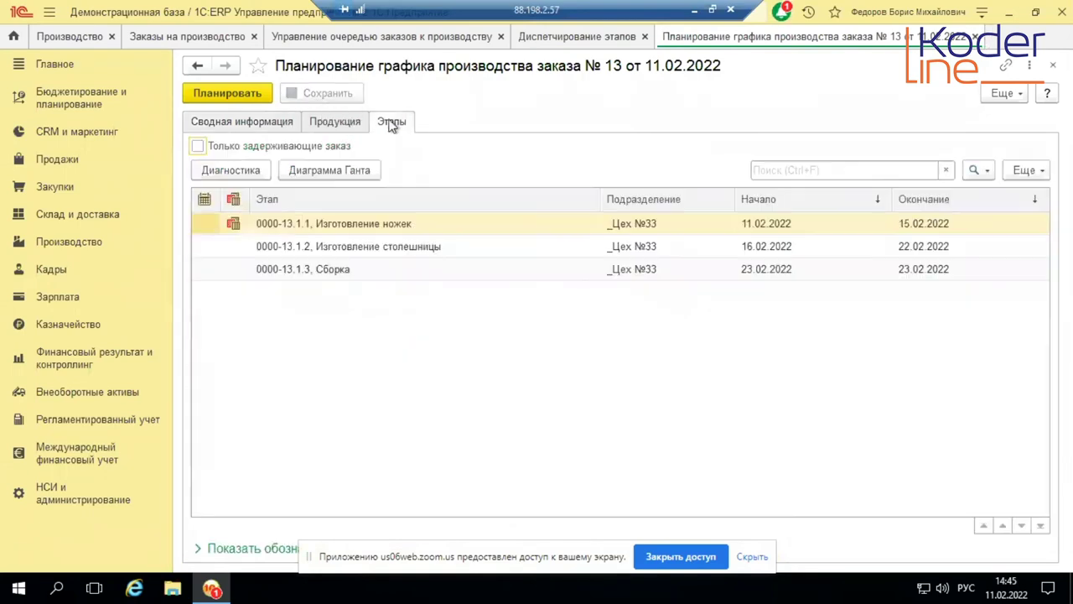
click(304, 226)
click(252, 172)
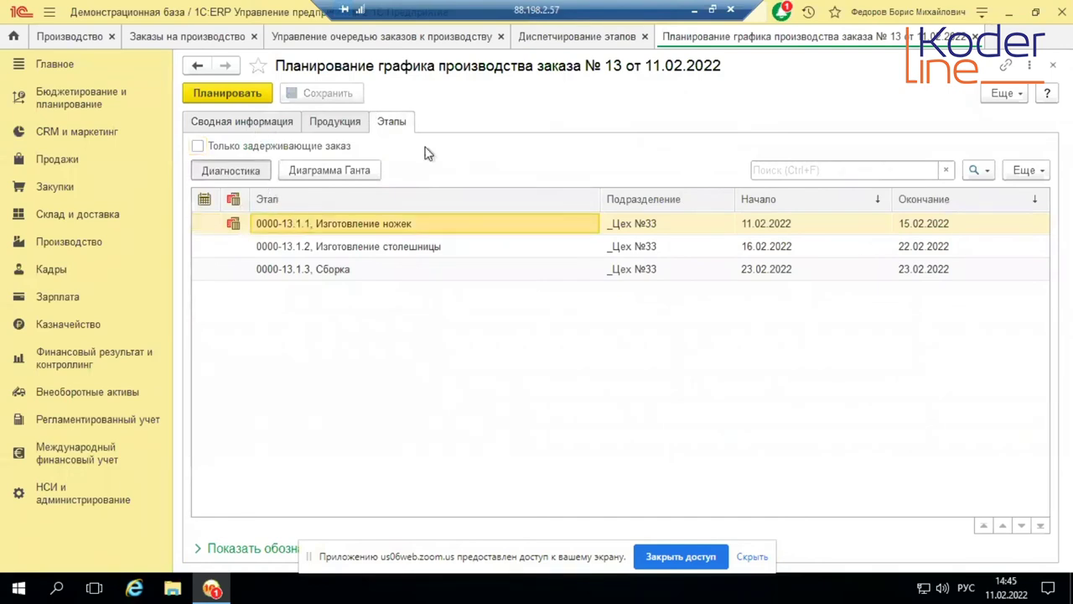
drag(304, 535, 561, 533)
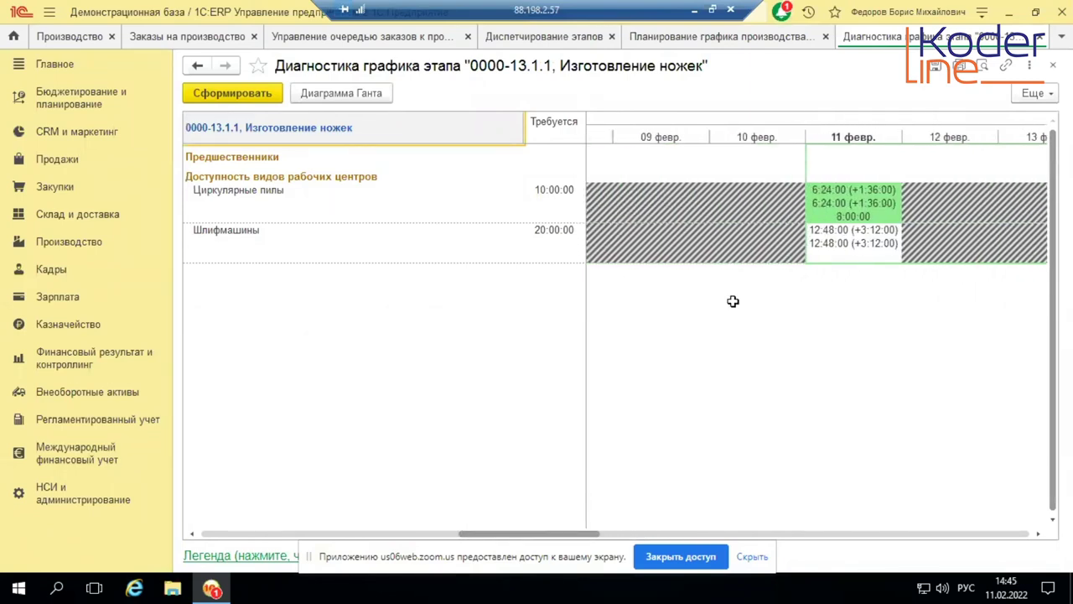
click(850, 212)
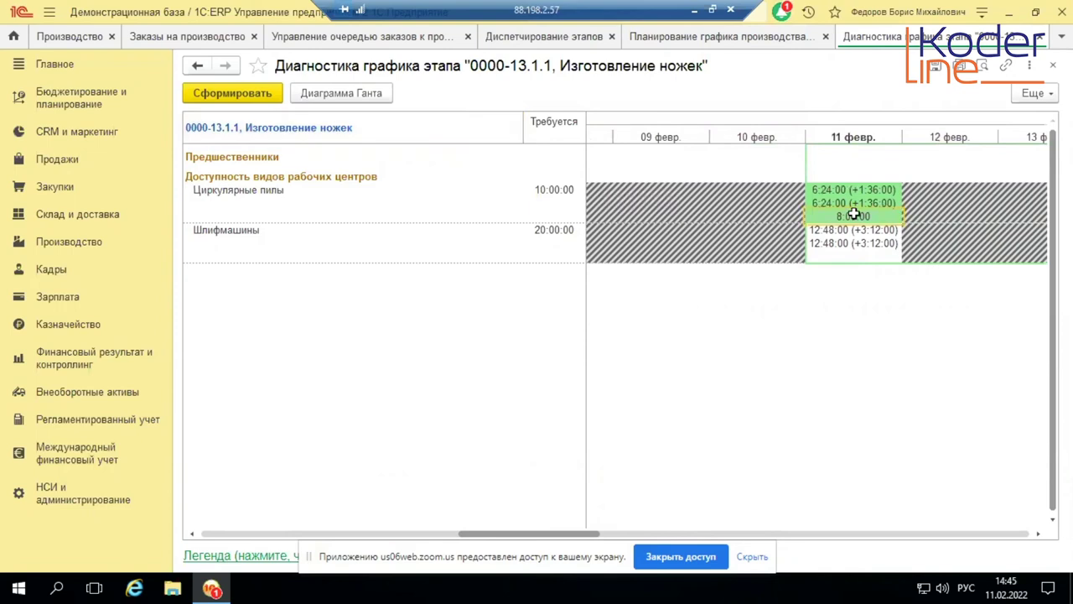
click(205, 556)
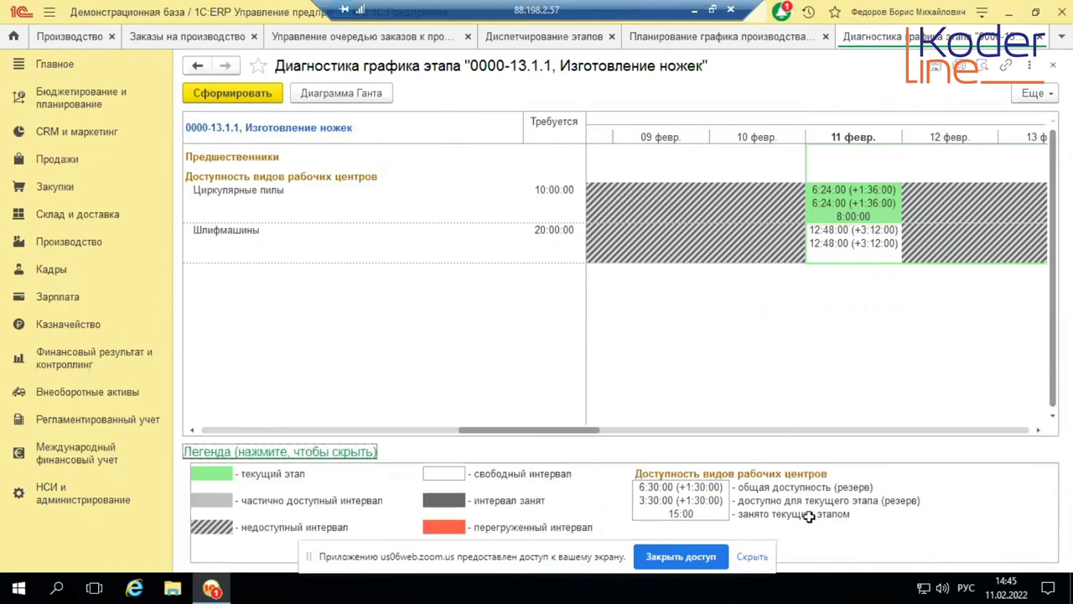
click(868, 217)
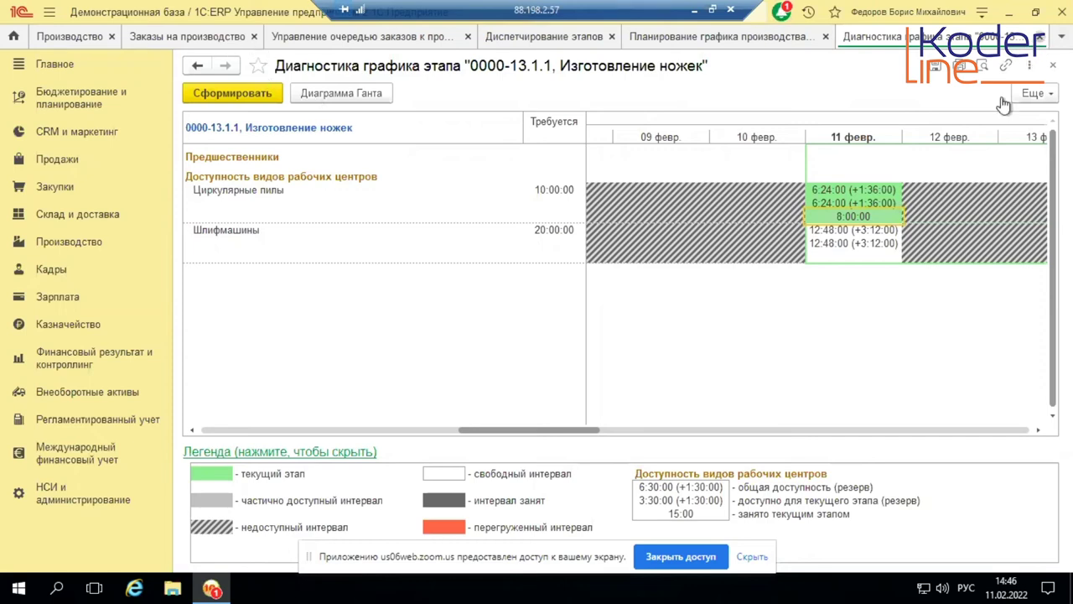
click(1040, 38)
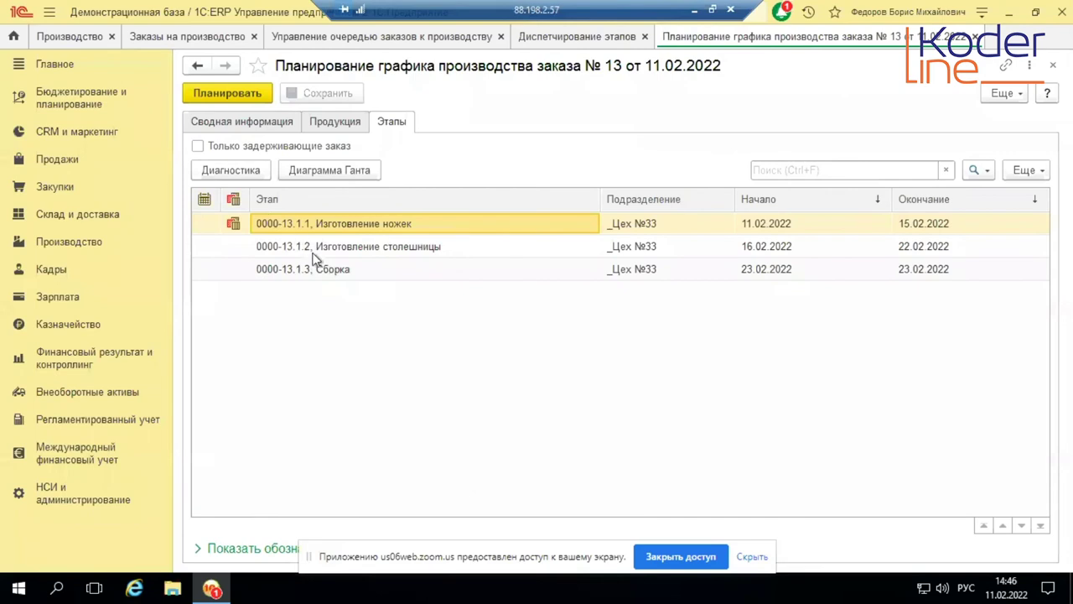
Step: Plan the schedule together with a model that assumes "Круглосуточная работа без выходных (24/7)", and check the model's dates and equipment load
click(263, 121)
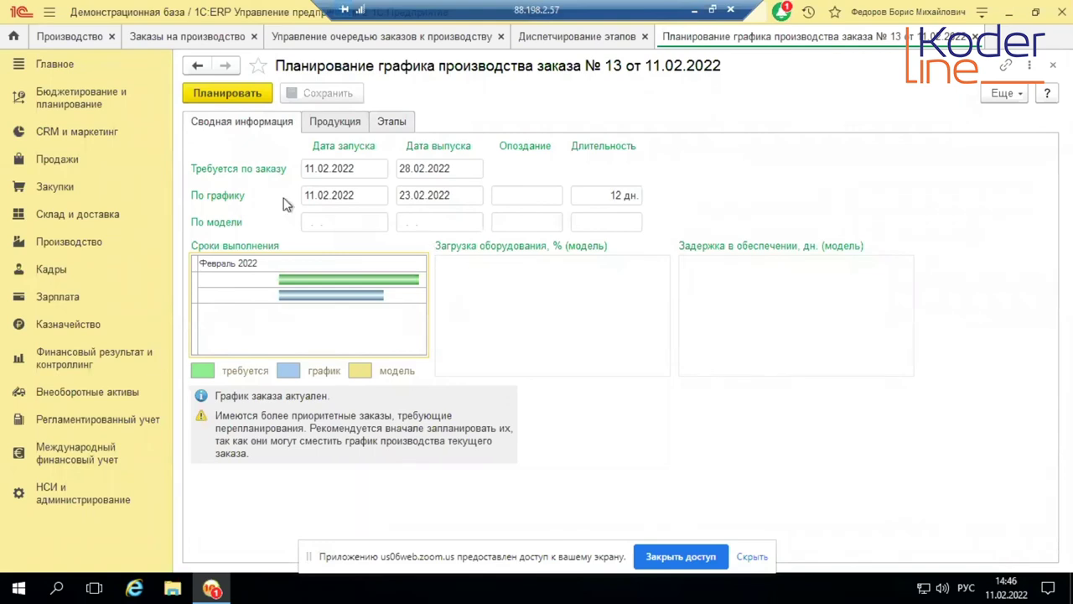
click(267, 97)
click(353, 224)
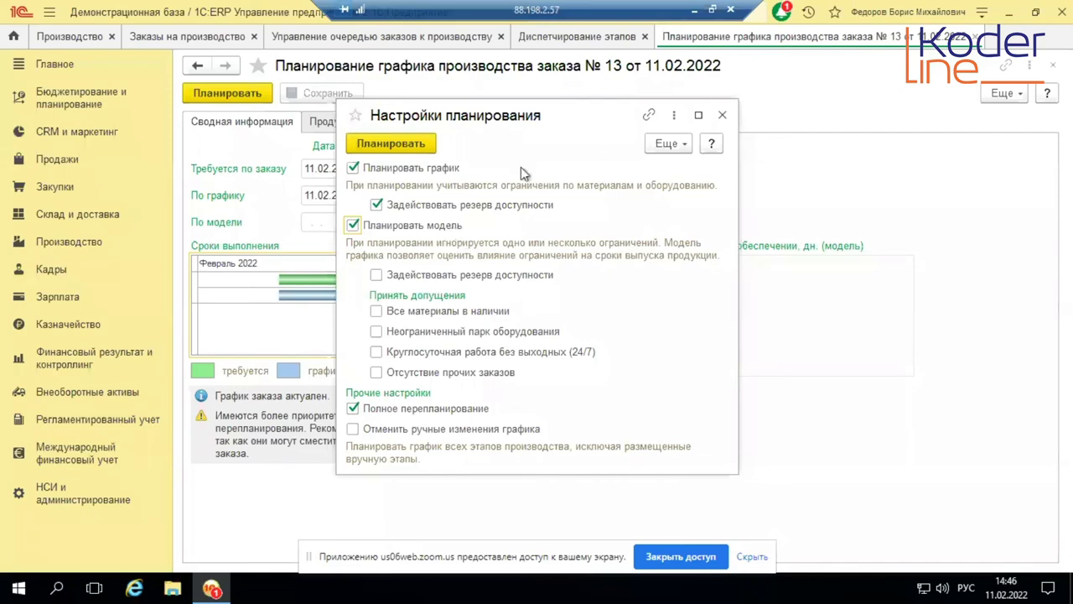
drag(543, 119, 444, 90)
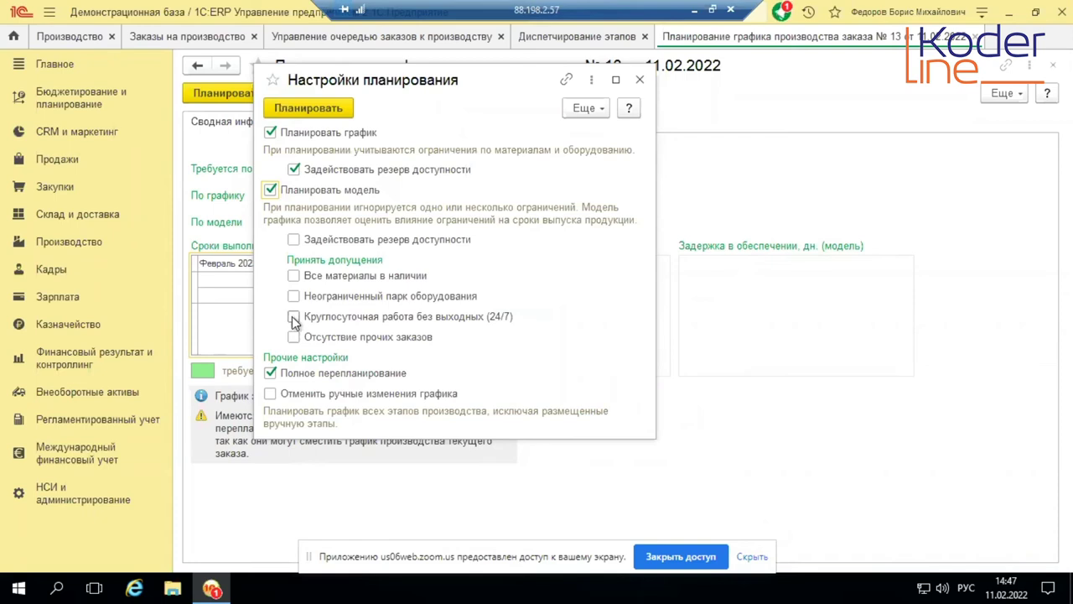
mouse_move(294, 322)
click(294, 316)
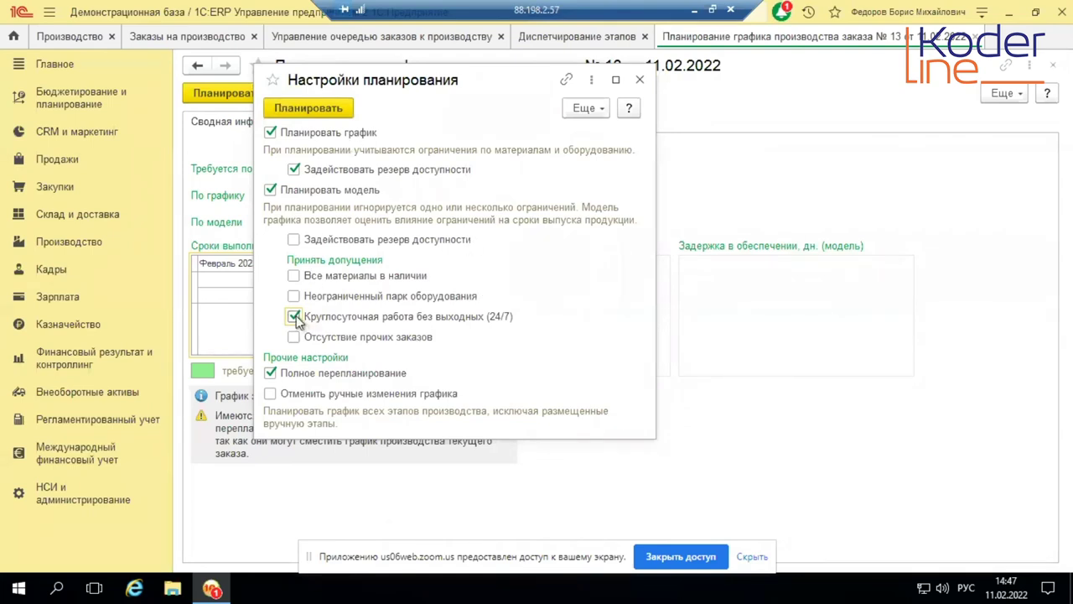
click(334, 110)
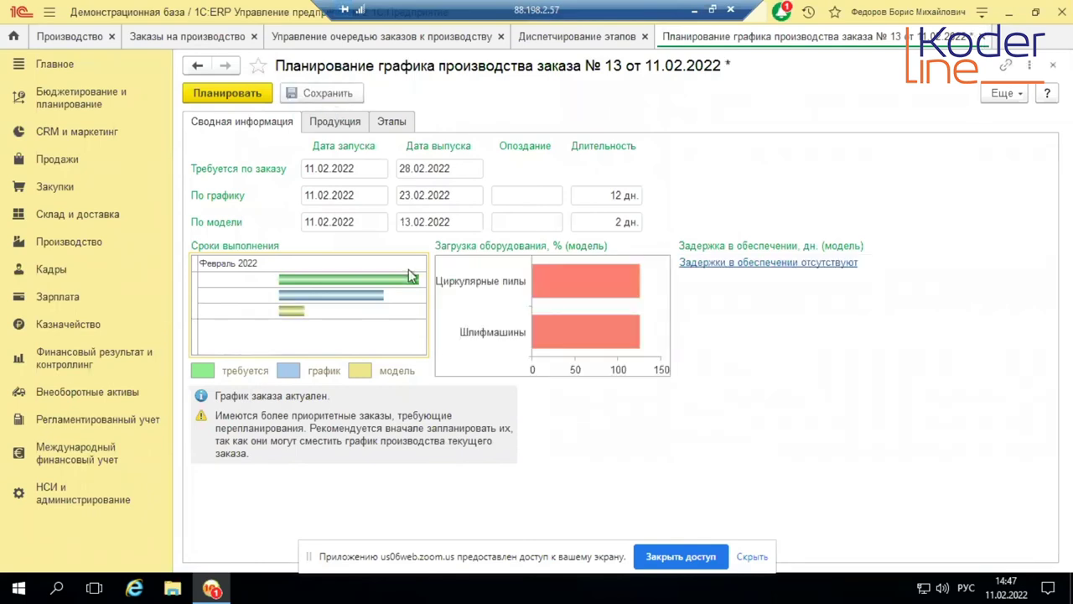
mouse_move(556, 336)
Step: Replan the model assuming "Неограниченный парк оборудования" instead of round-the-clock work, and check the model's release date
mouse_move(289, 317)
click(251, 92)
click(294, 316)
click(293, 296)
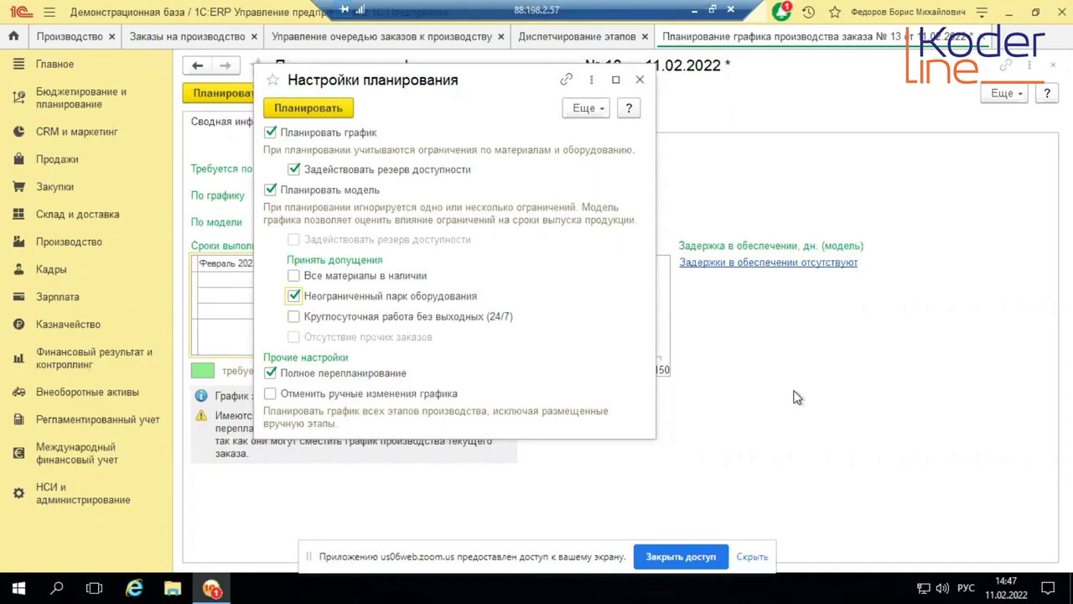
click(312, 101)
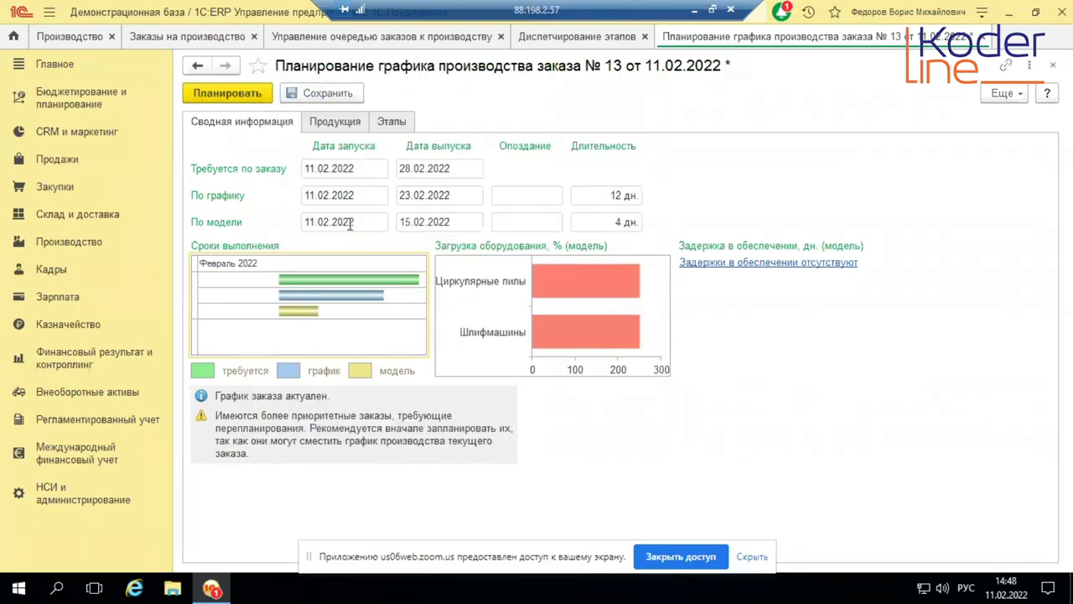
click(421, 223)
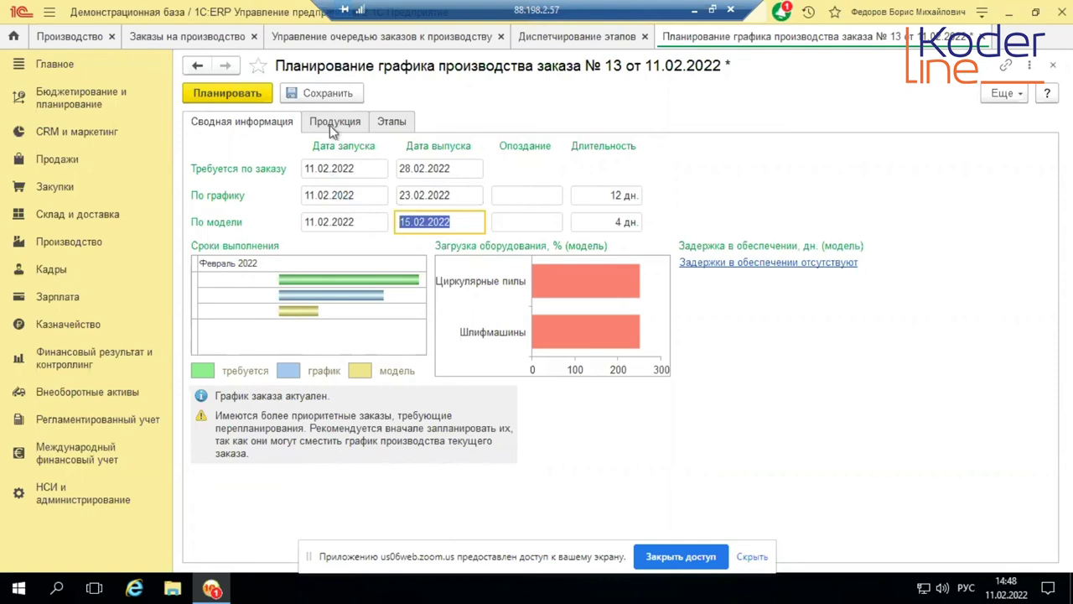
Step: Review the model assumptions in the planning settings, including "Все материалы в наличии", and close the settings without planning
click(240, 99)
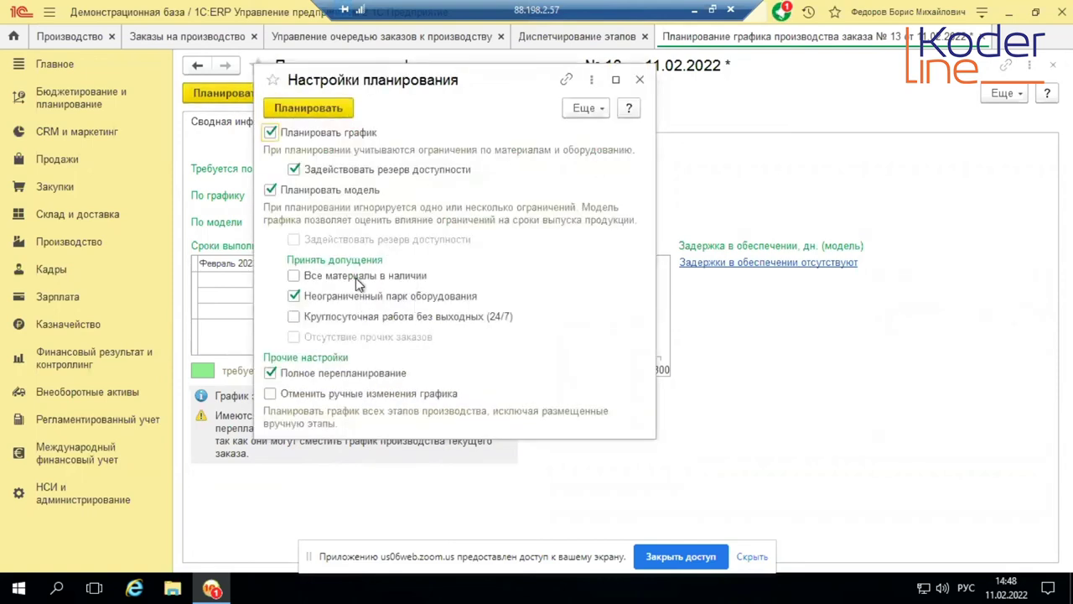
mouse_move(356, 277)
click(641, 81)
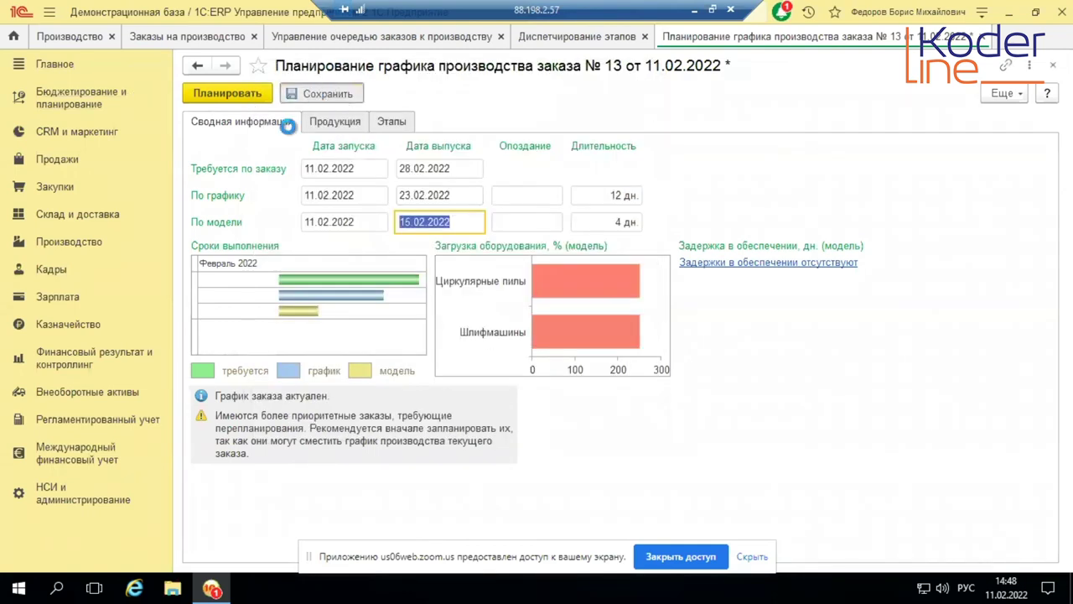
Step: Run the planning again with the current settings, save the schedule, and close the order's schedule planning
click(238, 95)
click(283, 105)
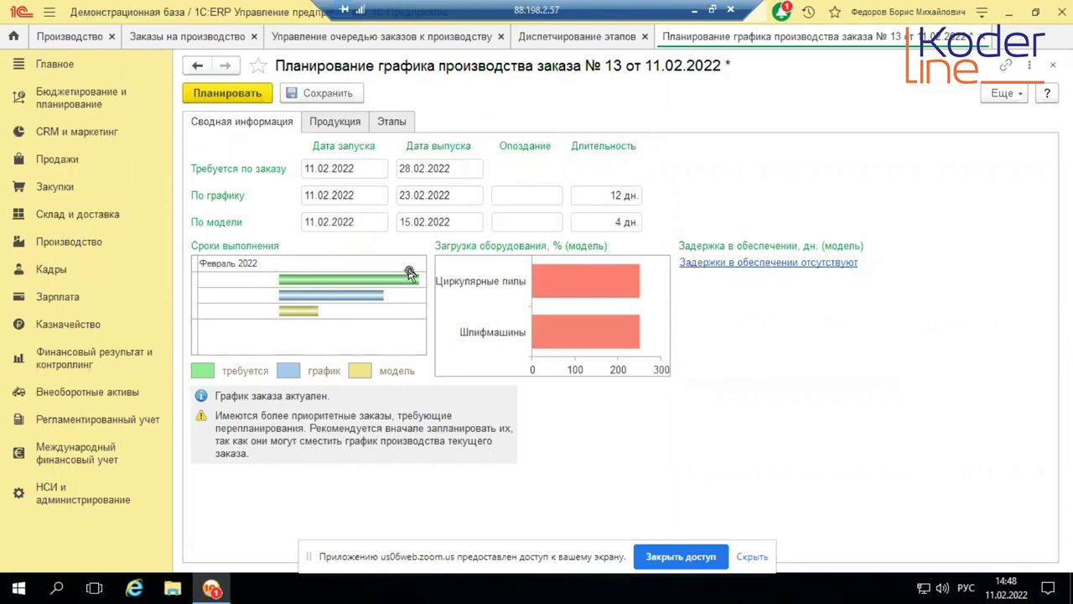
click(352, 95)
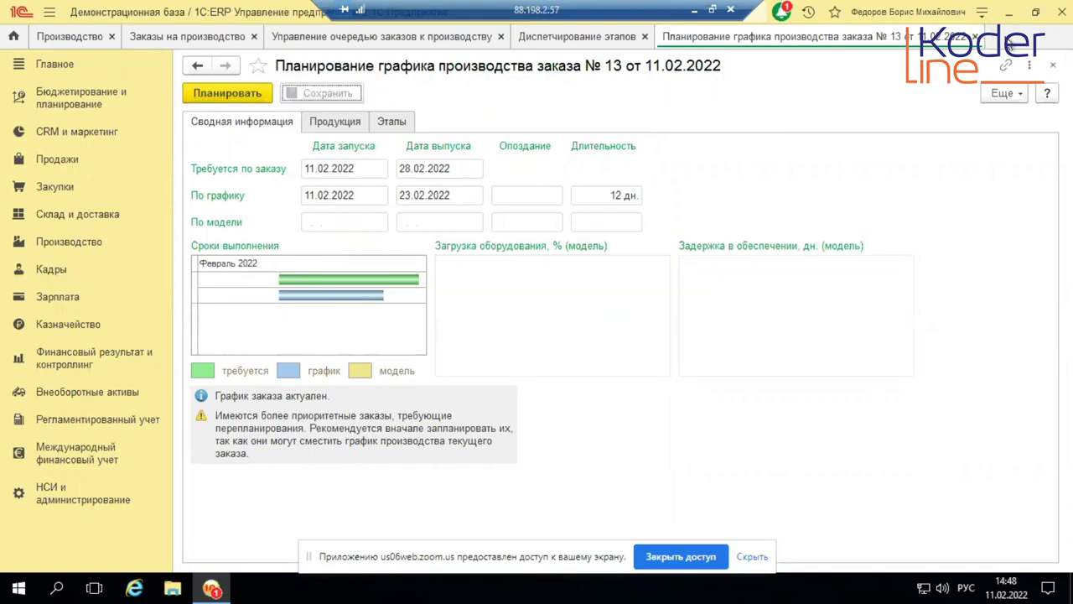
click(978, 37)
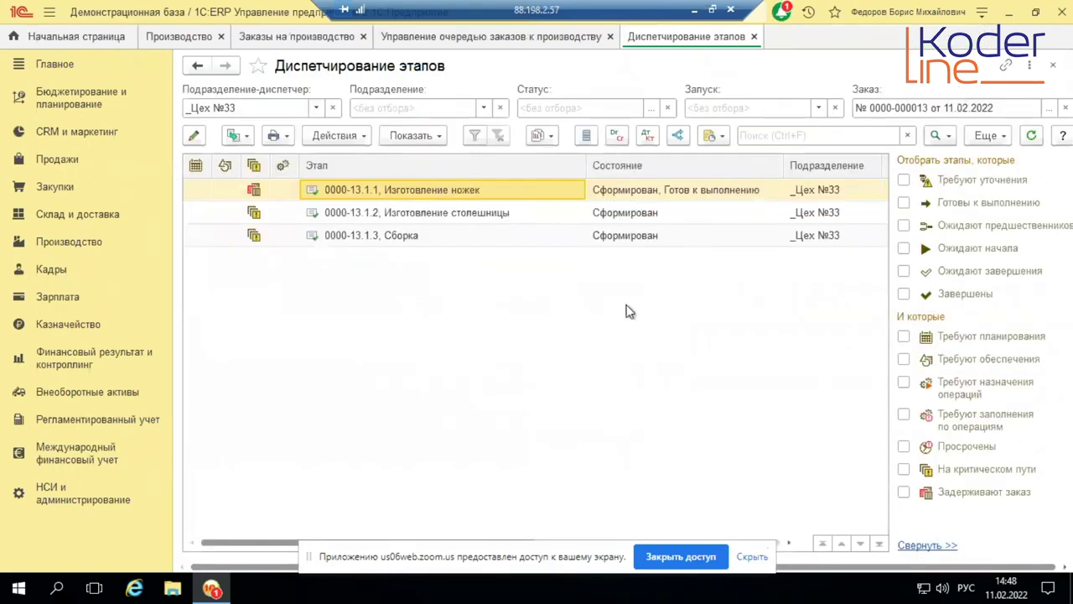
Step: Switch to the Zoom meeting in the browser, look through the chat, and admit the participant from the waiting room
click(679, 306)
click(695, 11)
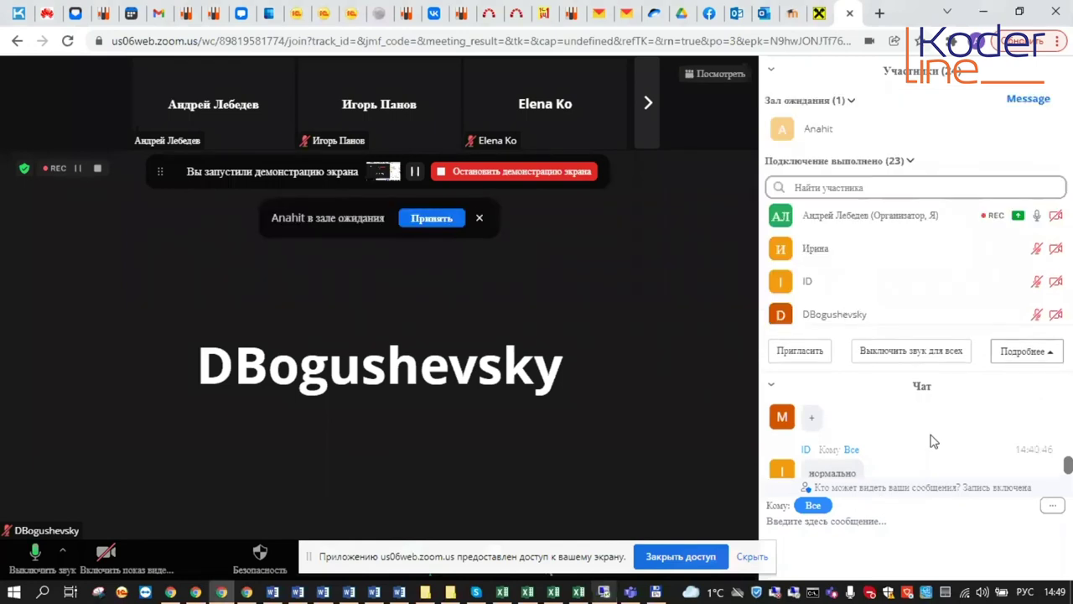
scroll(932, 442, down, 1)
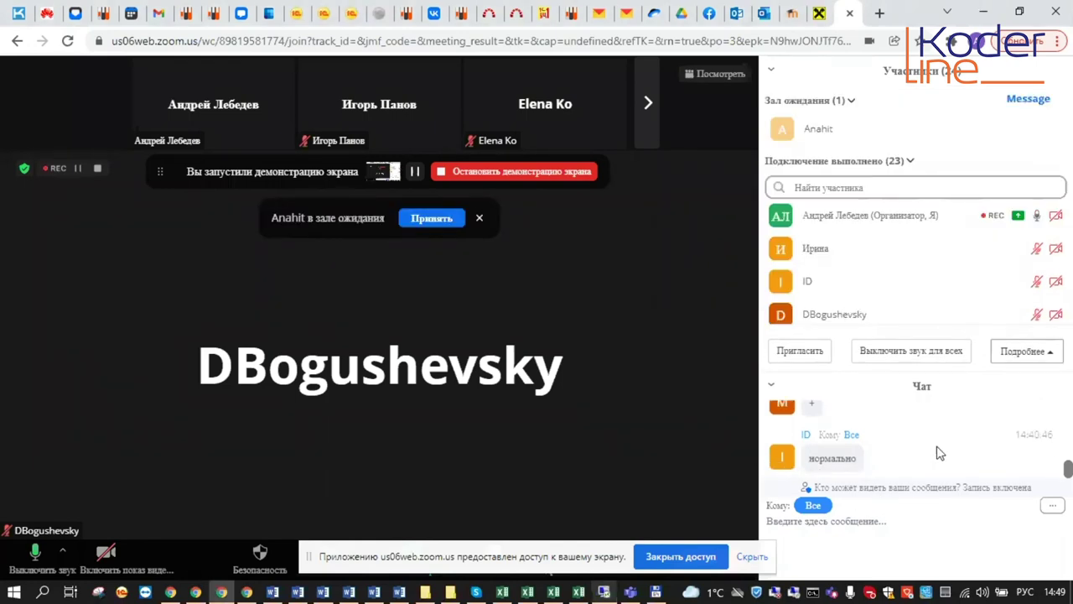
click(431, 220)
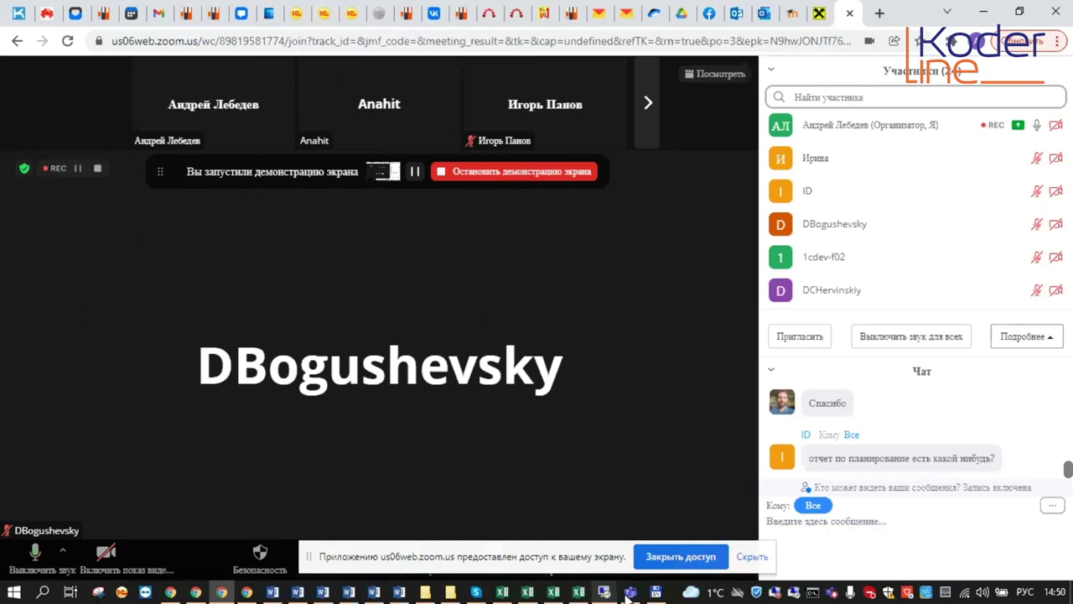
Step: Switch back to the 1C:ERP remote session and open the list of production reports
mouse_move(607, 593)
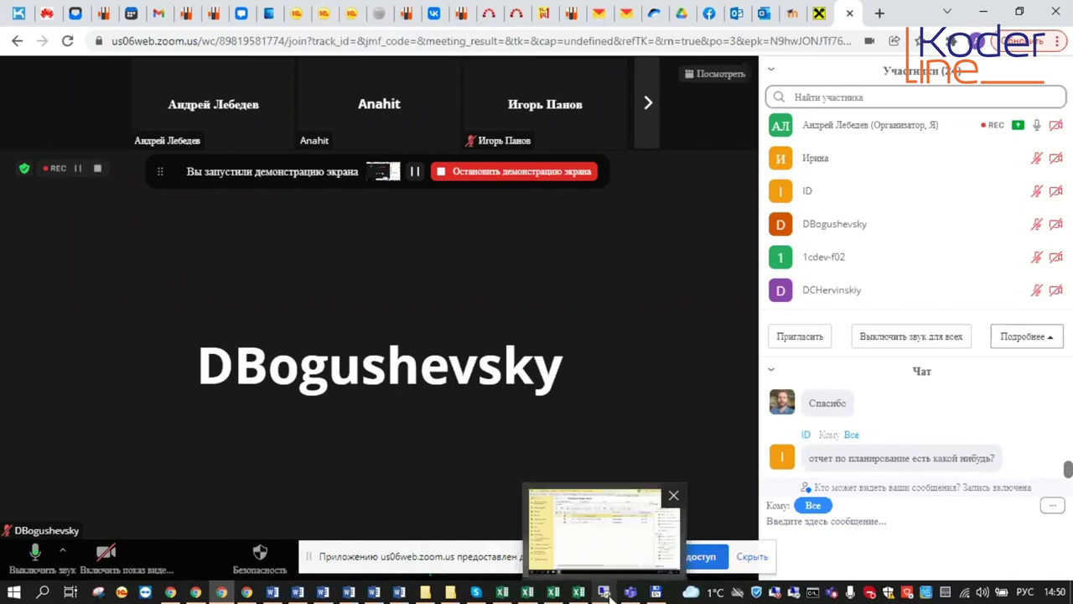
click(599, 542)
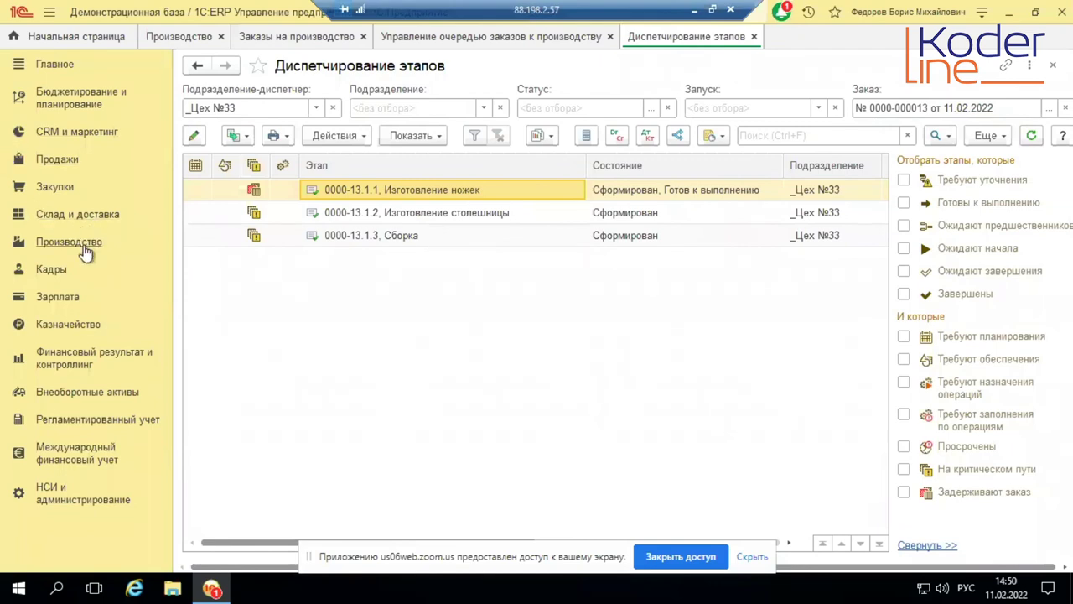
click(137, 242)
click(301, 107)
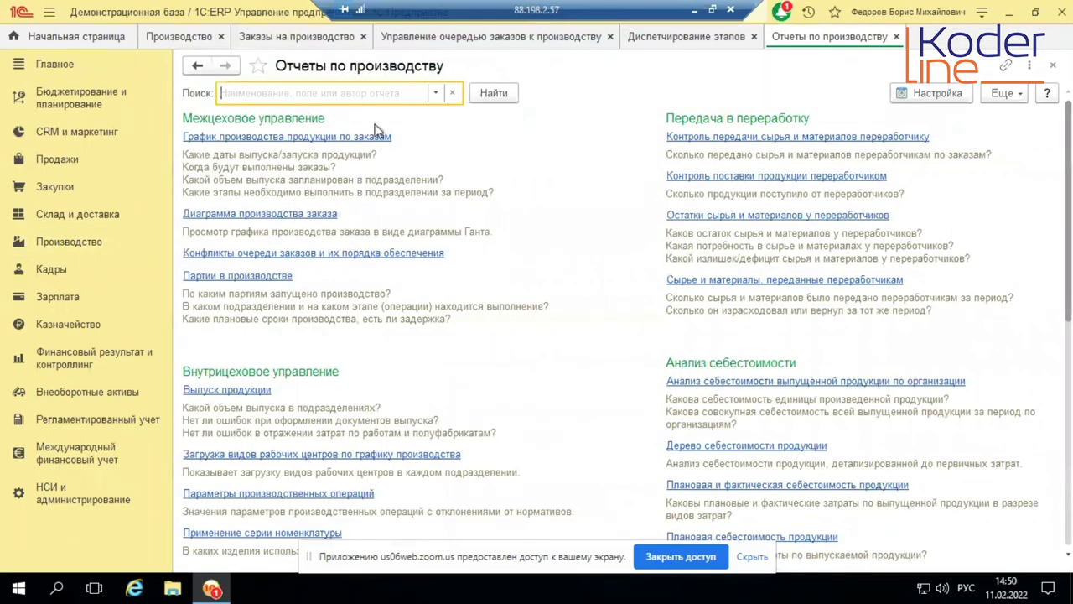
Step: Look through the inter-shop, in-shop and cost analysis production reports for one that covers planning
scroll(419, 324, down, 3)
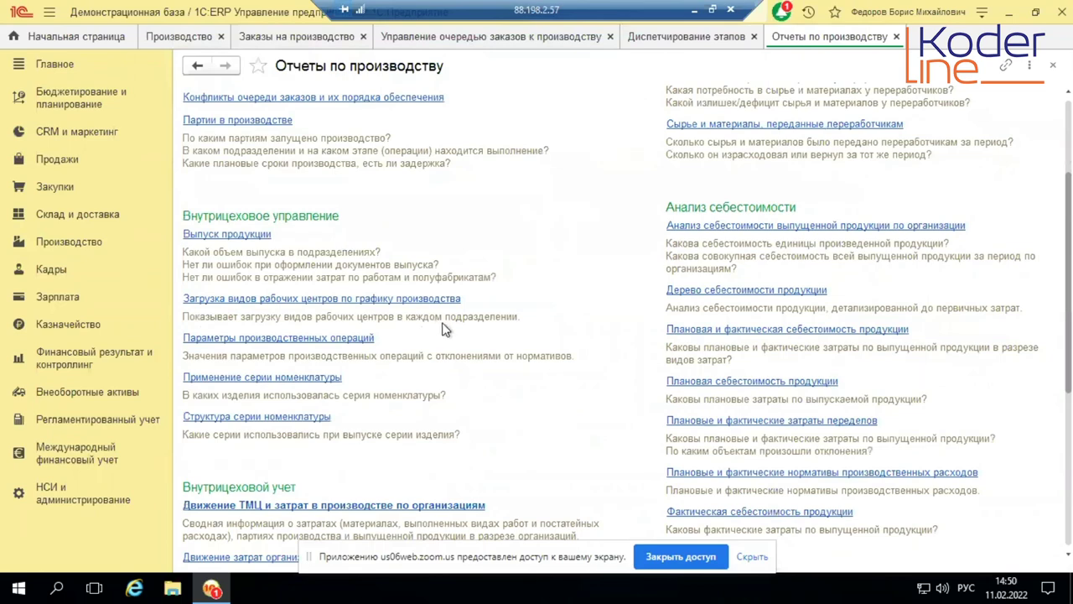
scroll(444, 330, up, 3)
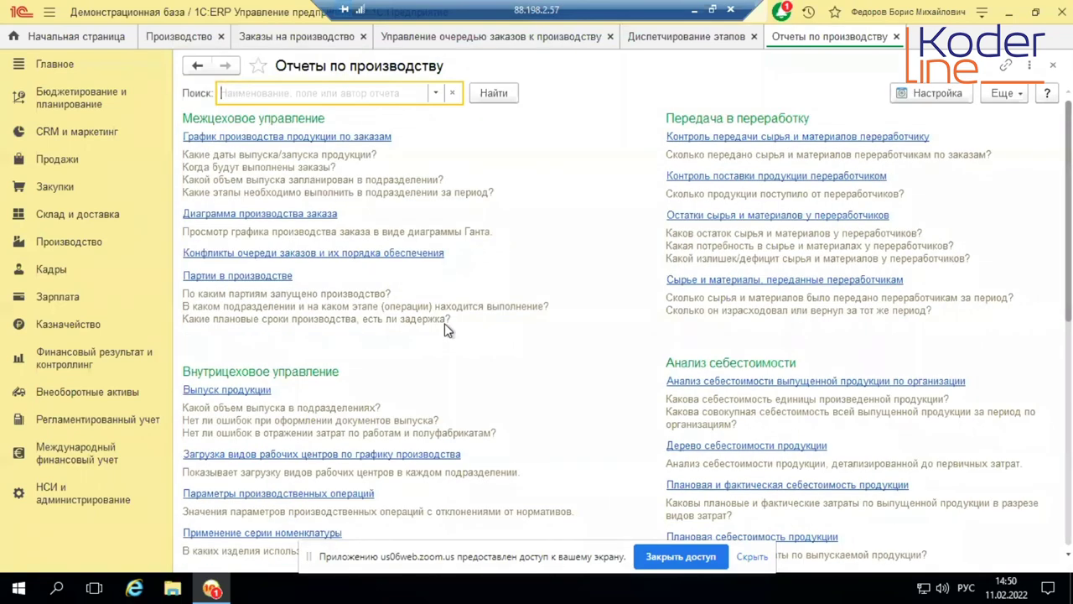
scroll(446, 329, down, 2)
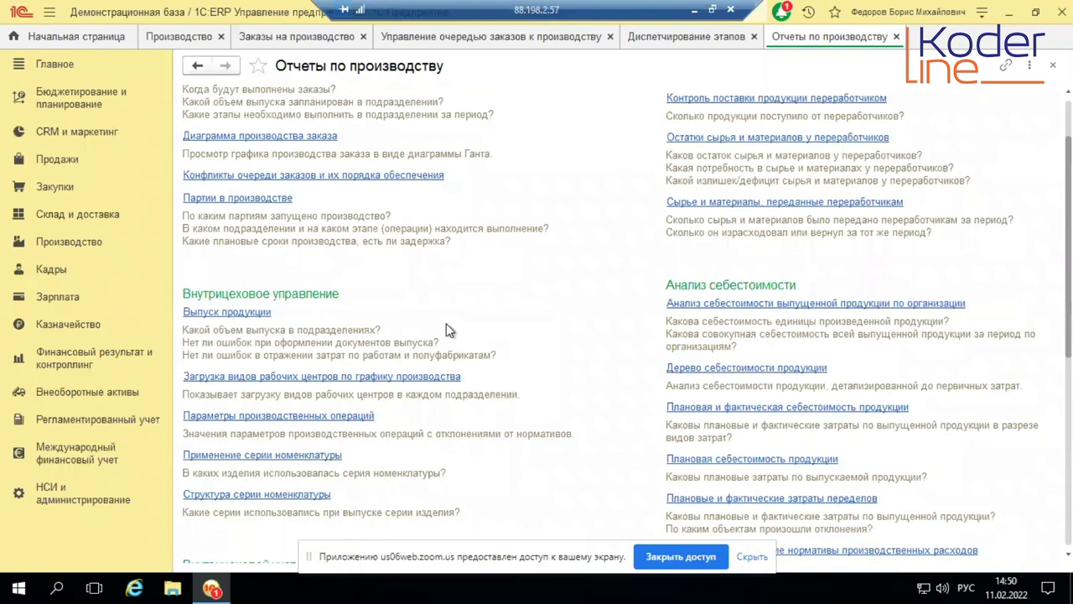
scroll(446, 330, up, 2)
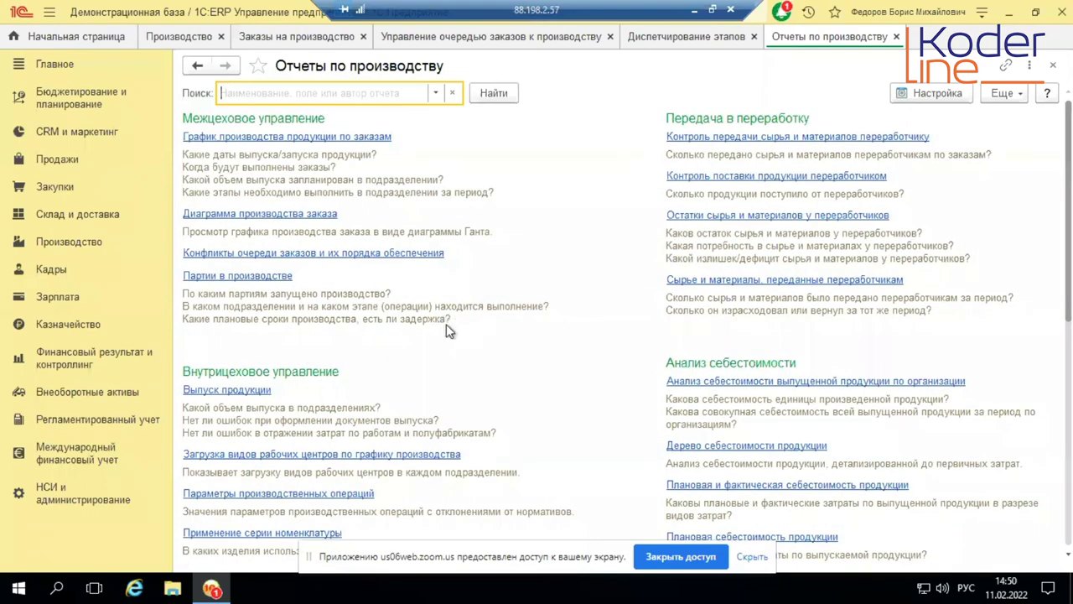
scroll(446, 330, down, 7)
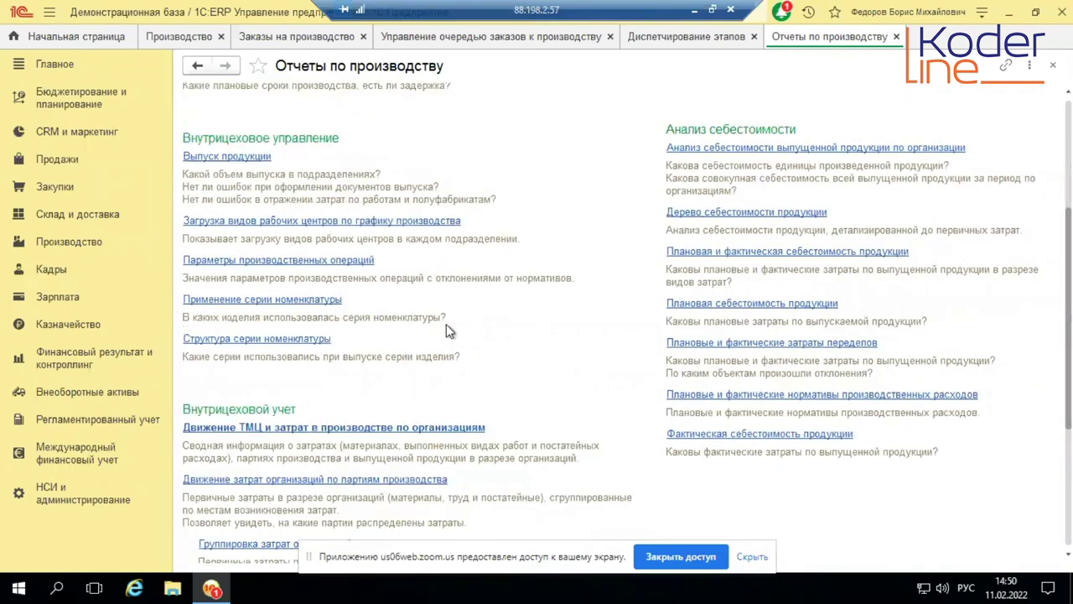
scroll(446, 327, down, 4)
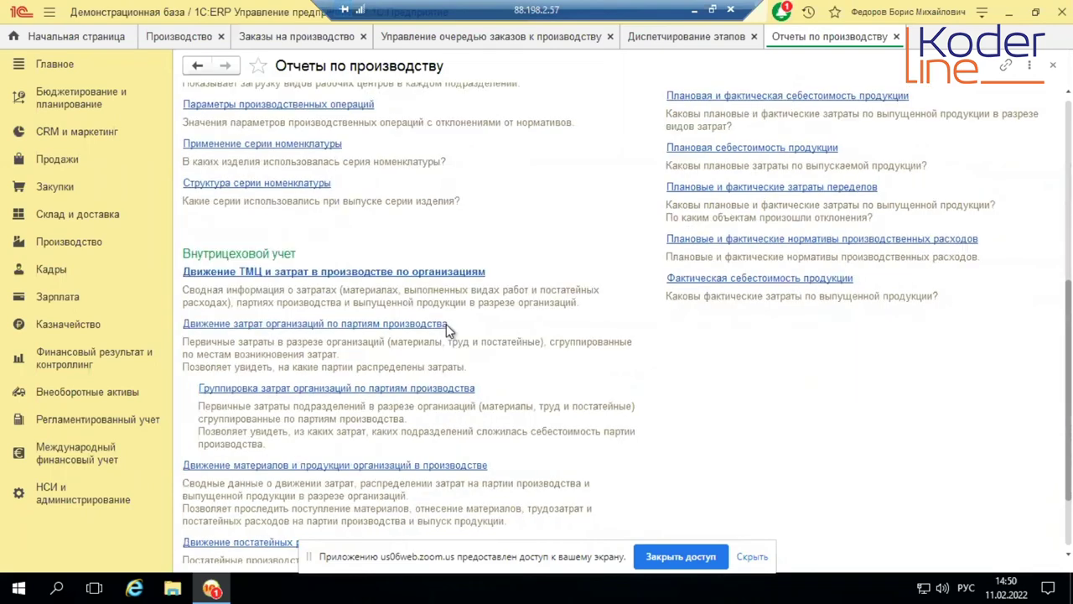
scroll(446, 329, up, 7)
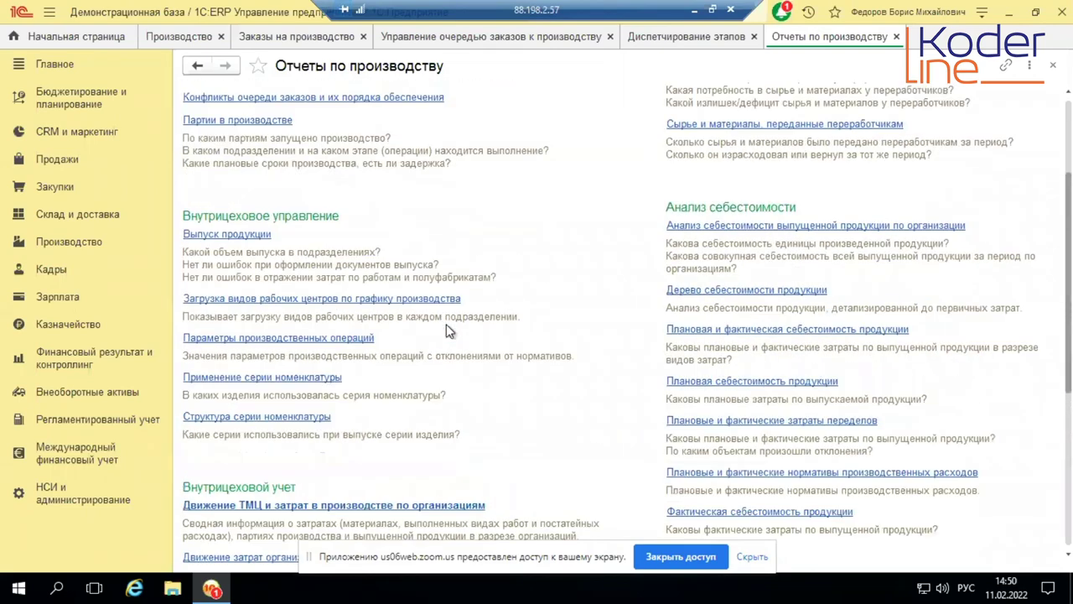
scroll(446, 327, up, 4)
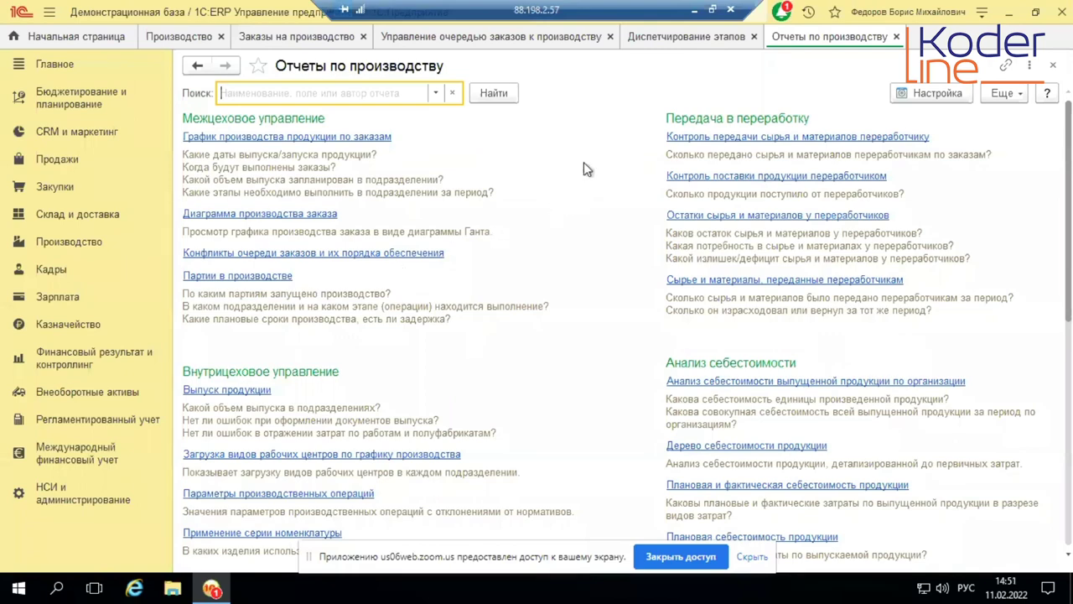
Step: Check the report list in its setup mode, return to the normal list, and look through all the reports again
click(931, 93)
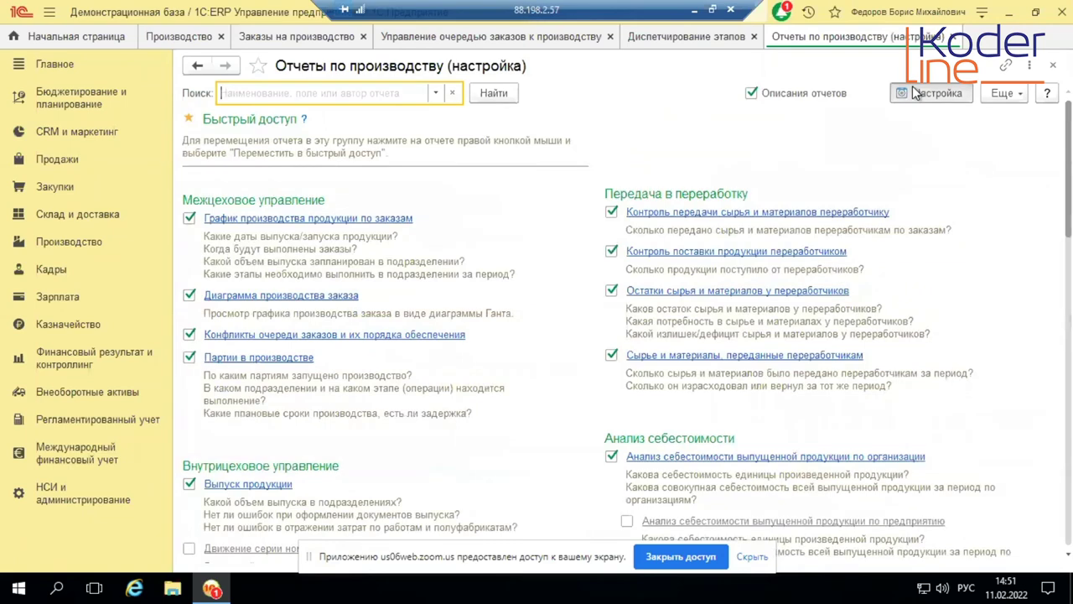
click(914, 91)
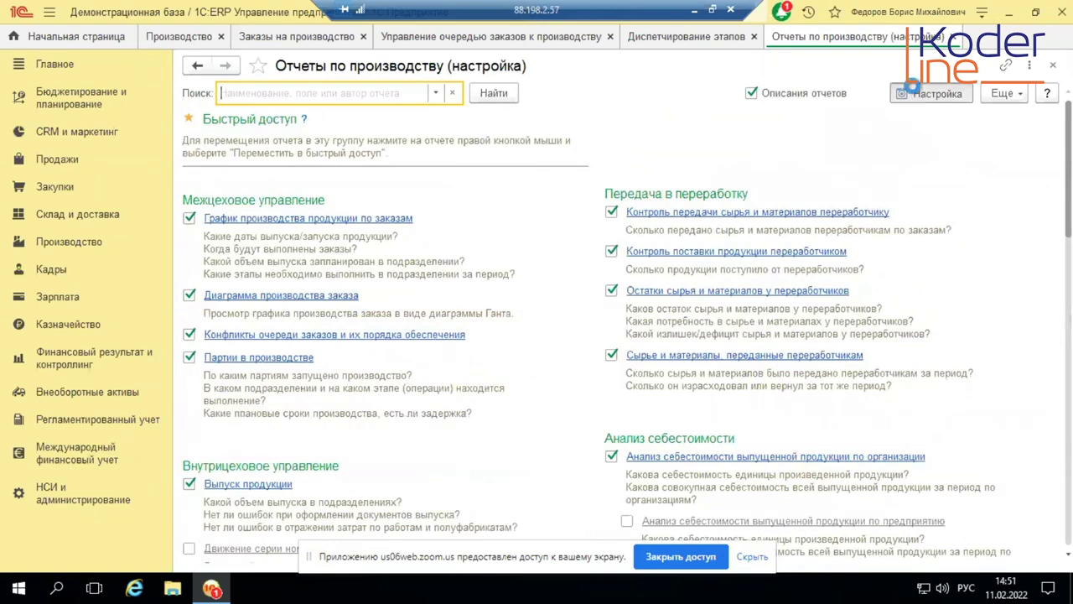
scroll(557, 202, down, 5)
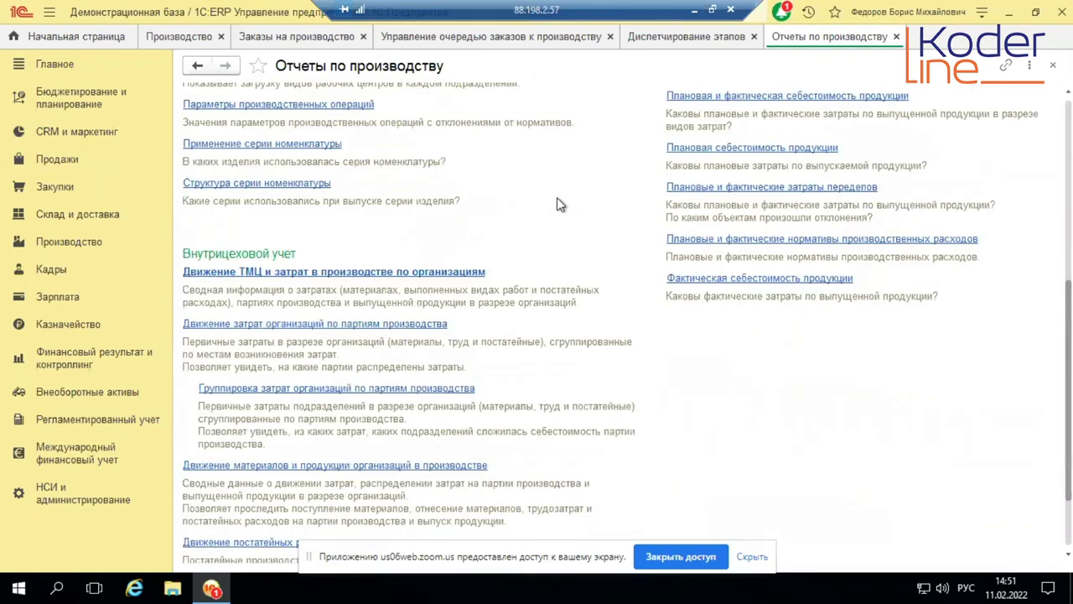
scroll(557, 197, down, 1)
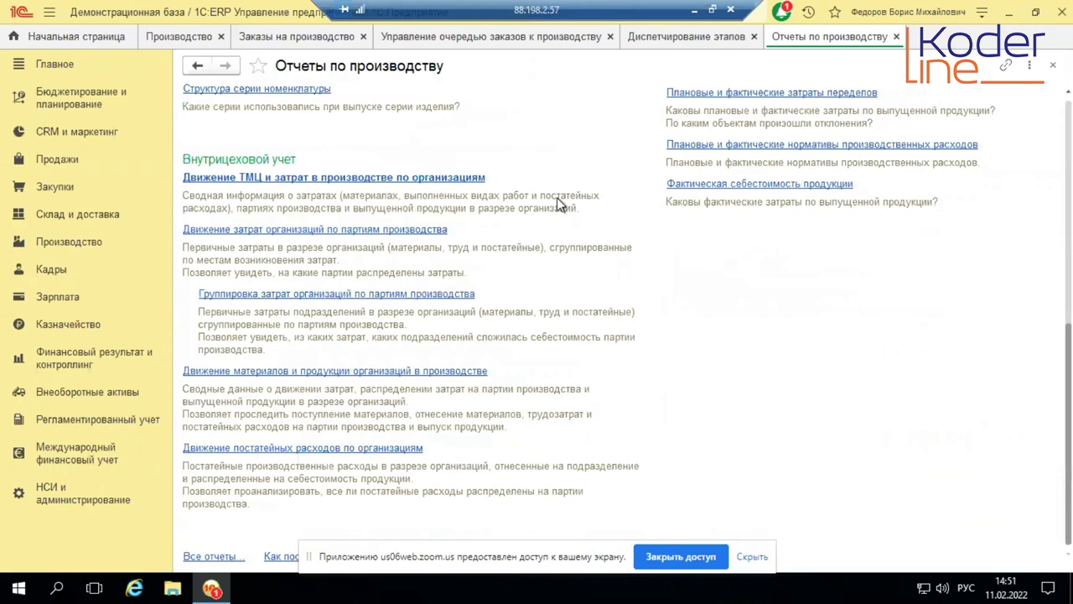
scroll(556, 198, up, 3)
scroll(557, 198, up, 2)
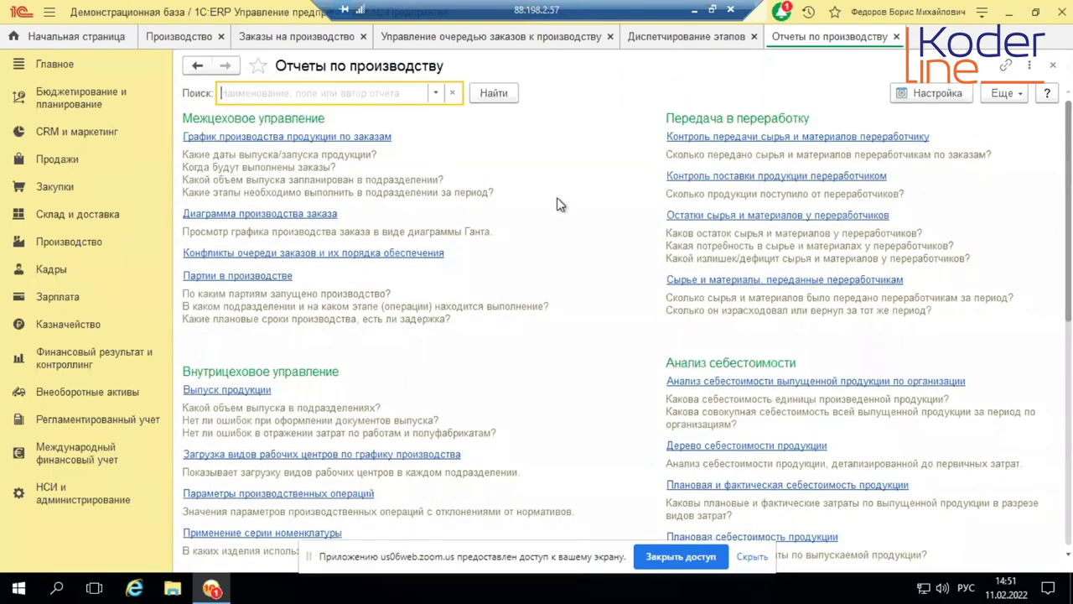
Step: Open the "Диаграмма производства заказа" report and choose the production order dated 11.02.2022 for _Цех №33
click(312, 214)
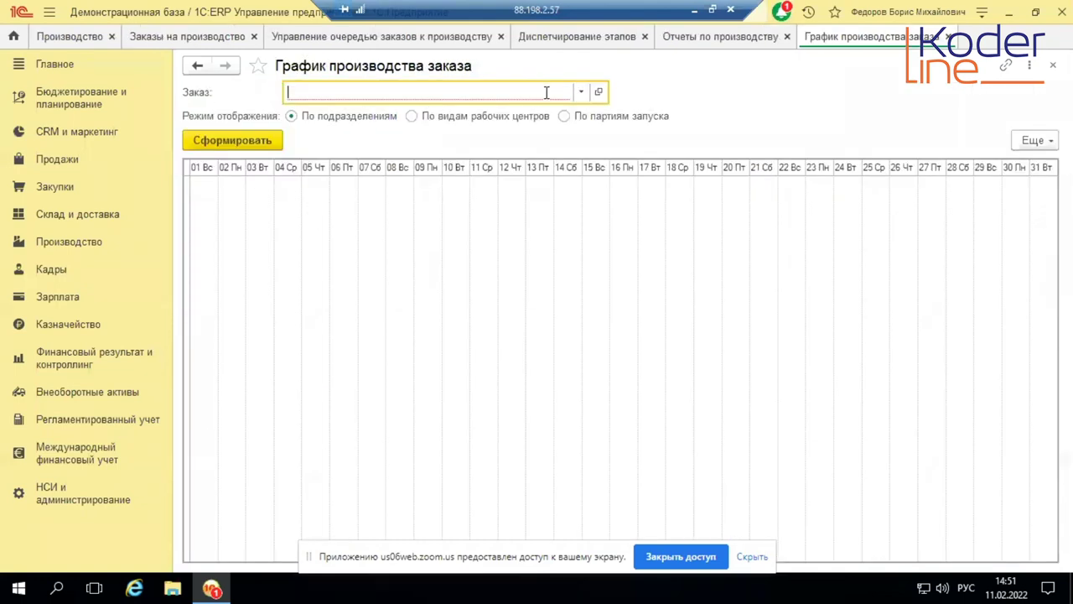
click(585, 93)
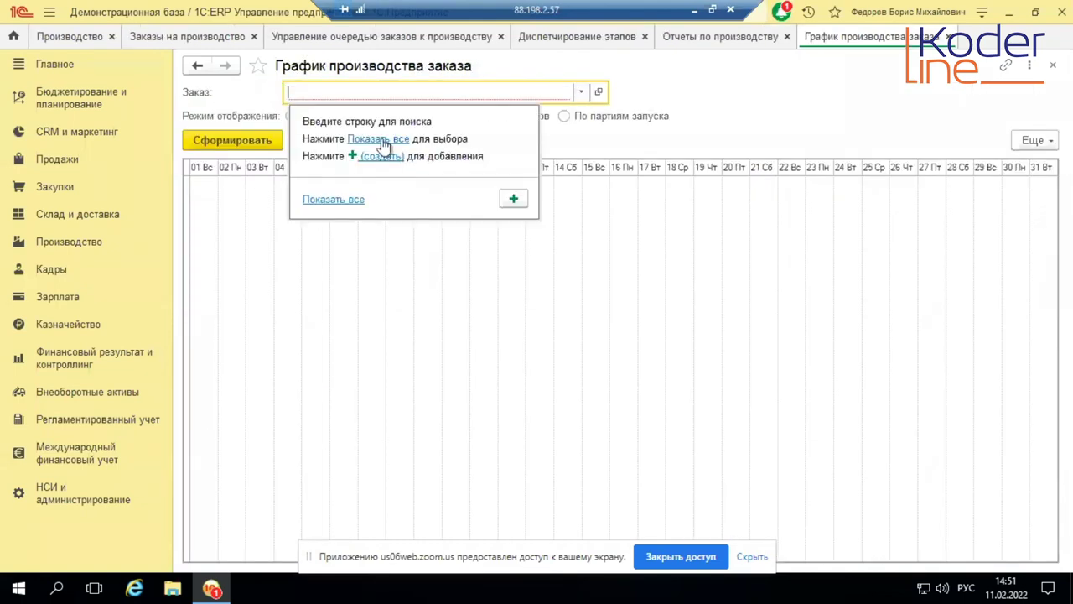
click(379, 156)
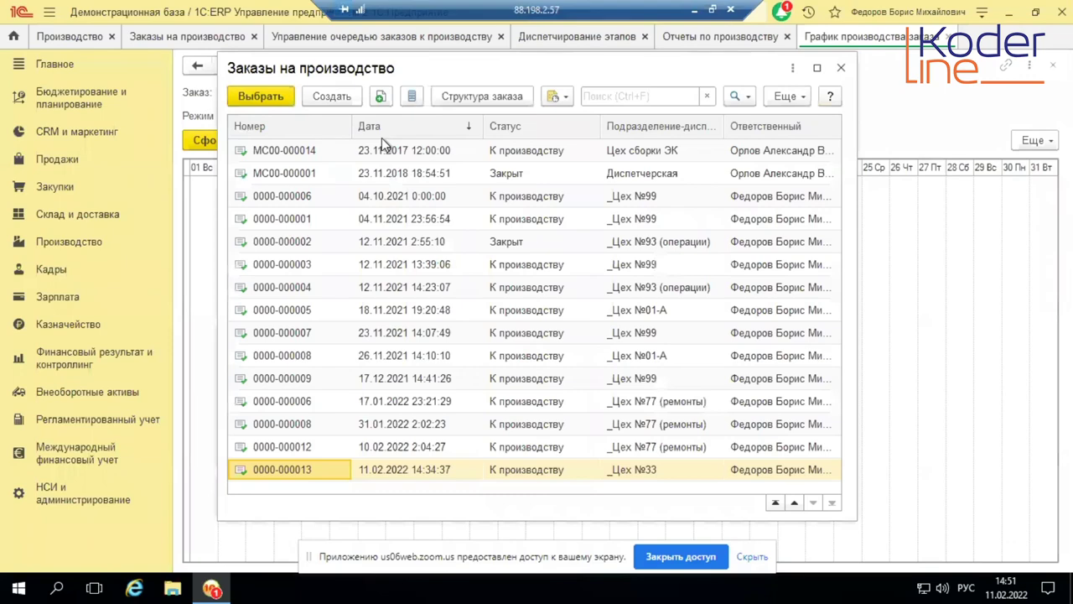
double_click(302, 468)
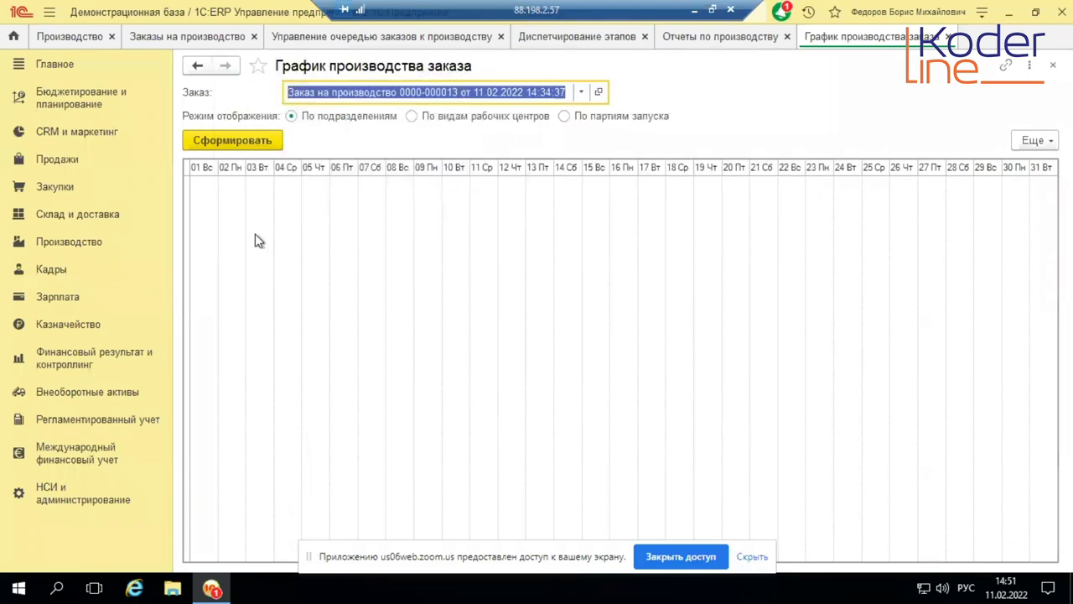
Step: Generate the order's schedule chart by departments, and generate it again in the "По видам рабочих центров" display mode
click(239, 144)
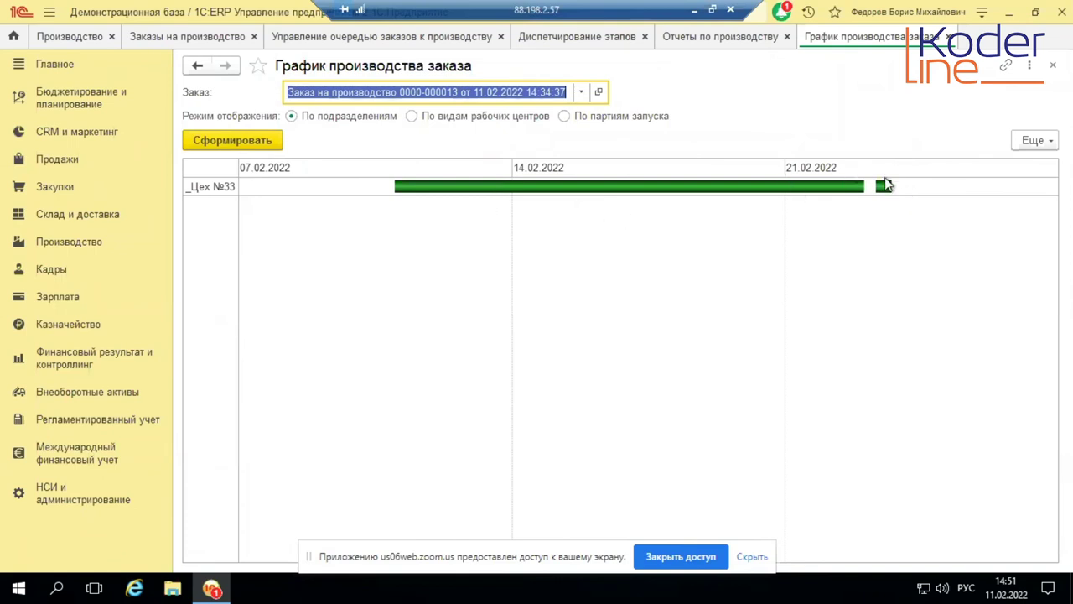
click(411, 115)
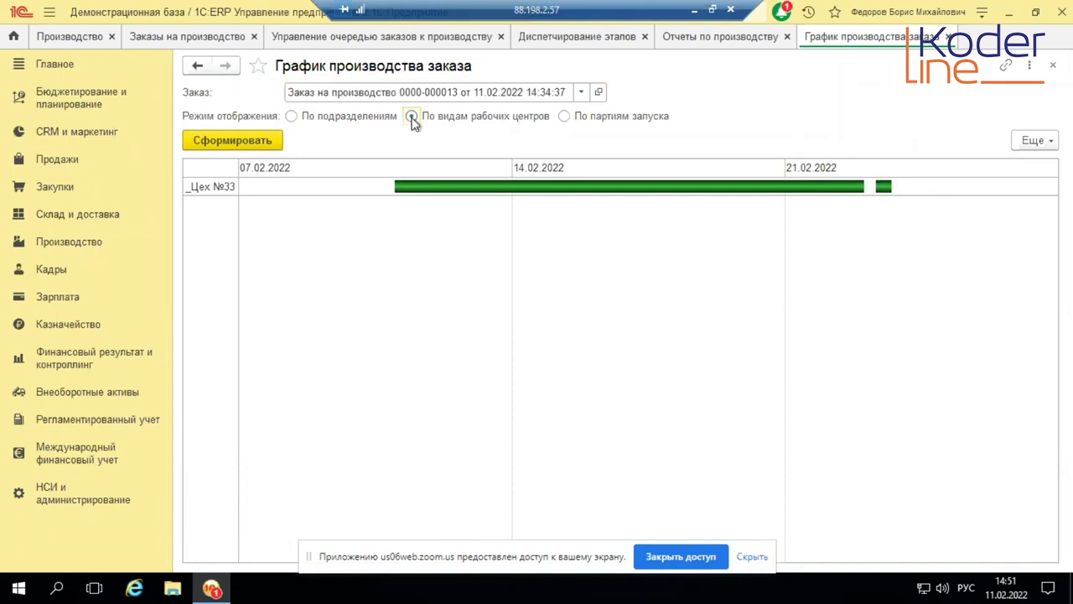
click(244, 148)
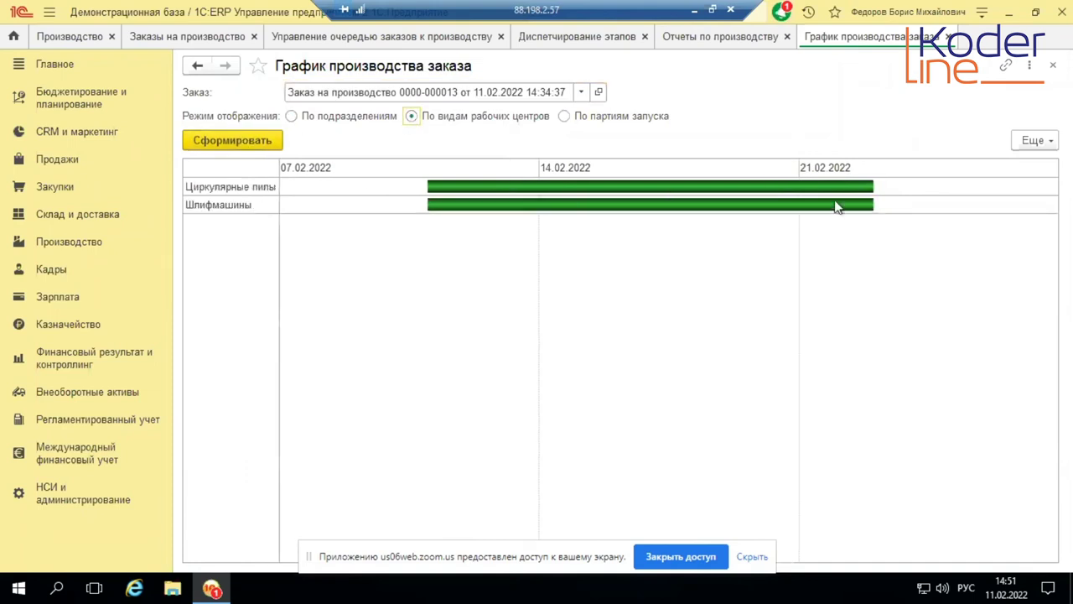